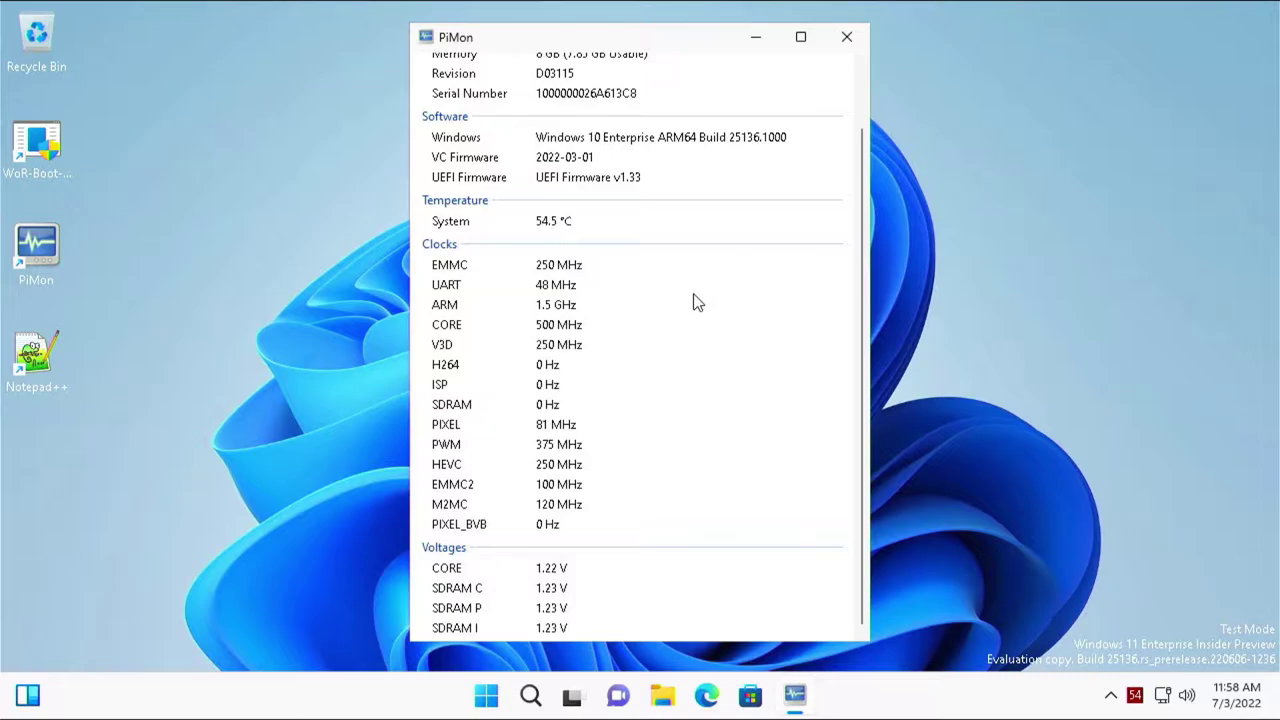
Step: Examine the Raspberry Pi's system details, temperature, clock speeds and voltages in PiMon
scroll(697, 303, up, 1)
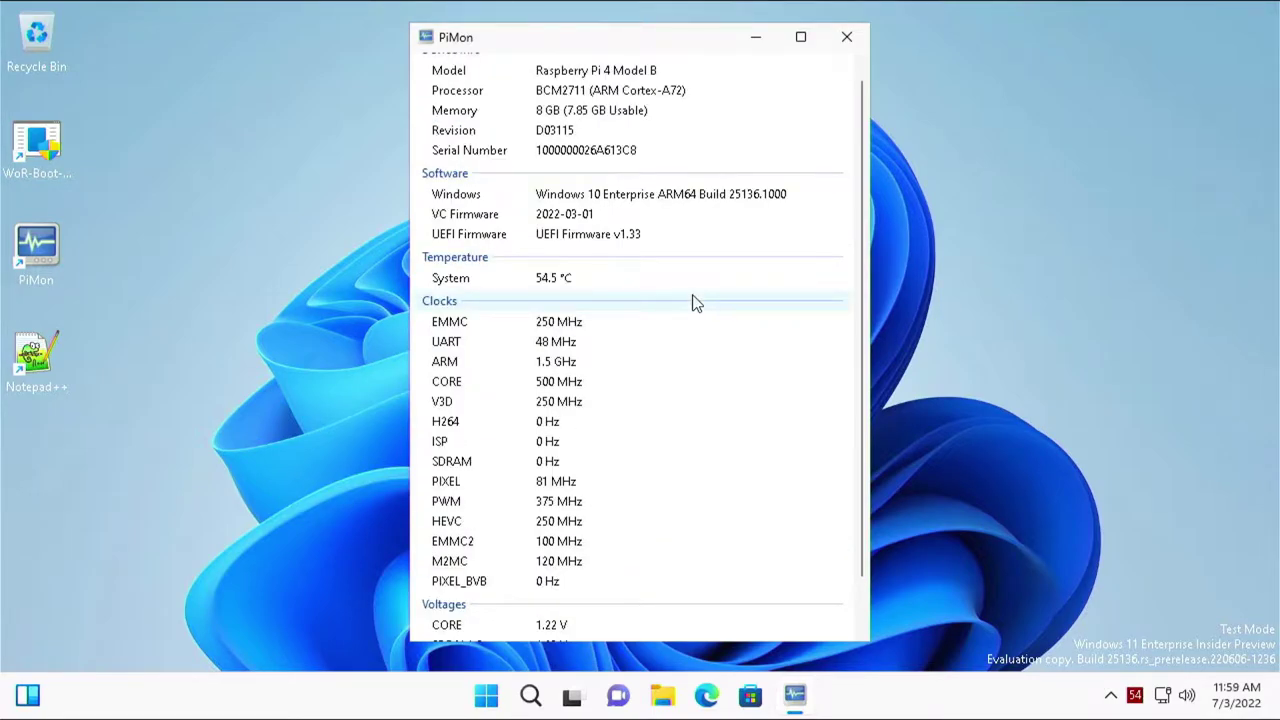
scroll(697, 303, up, 1)
scroll(697, 303, down, 1)
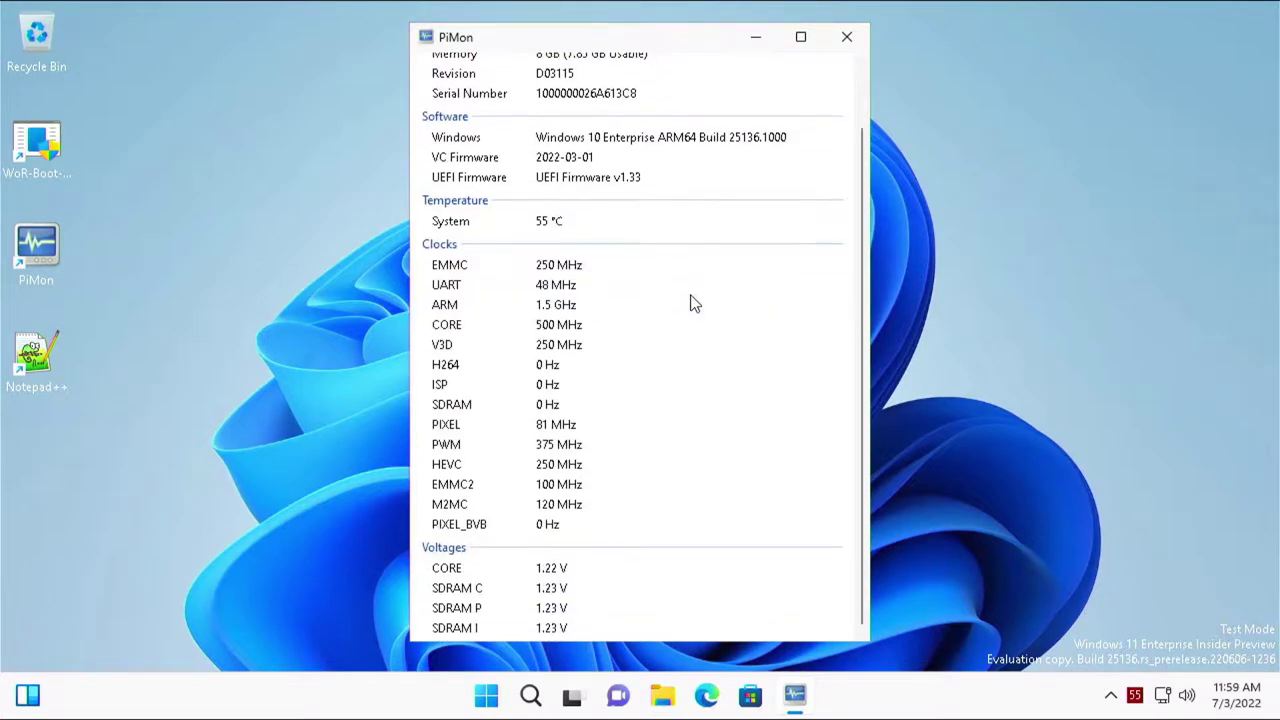
scroll(695, 303, up, 1)
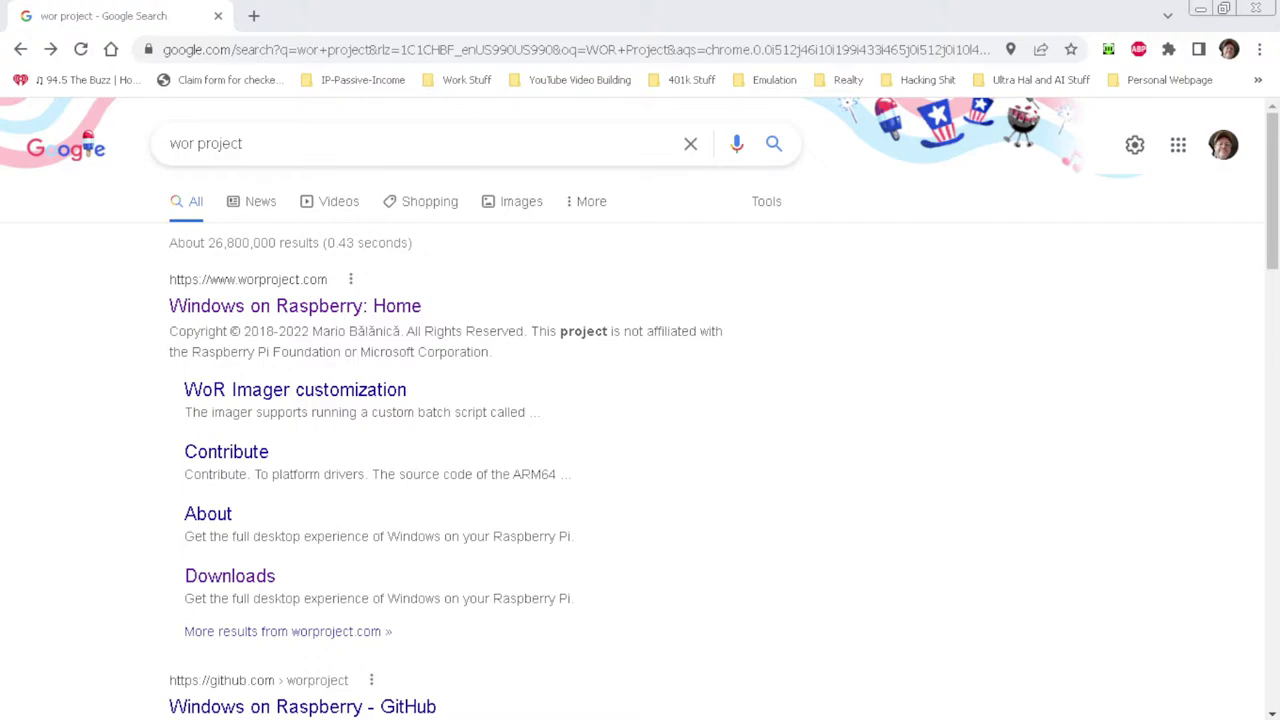
Step: Open the Windows on Raspberry site from the search results and find the boot partition mount utility and PiMon on its Downloads page
click(326, 314)
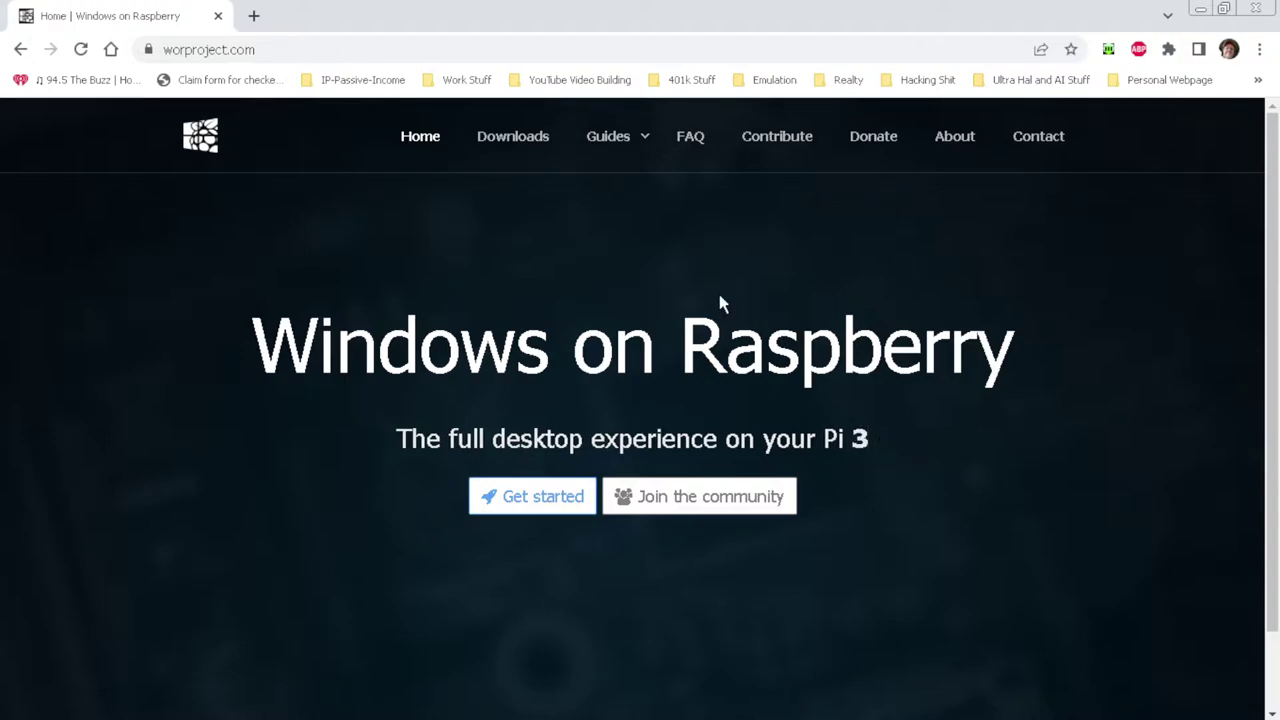
click(519, 136)
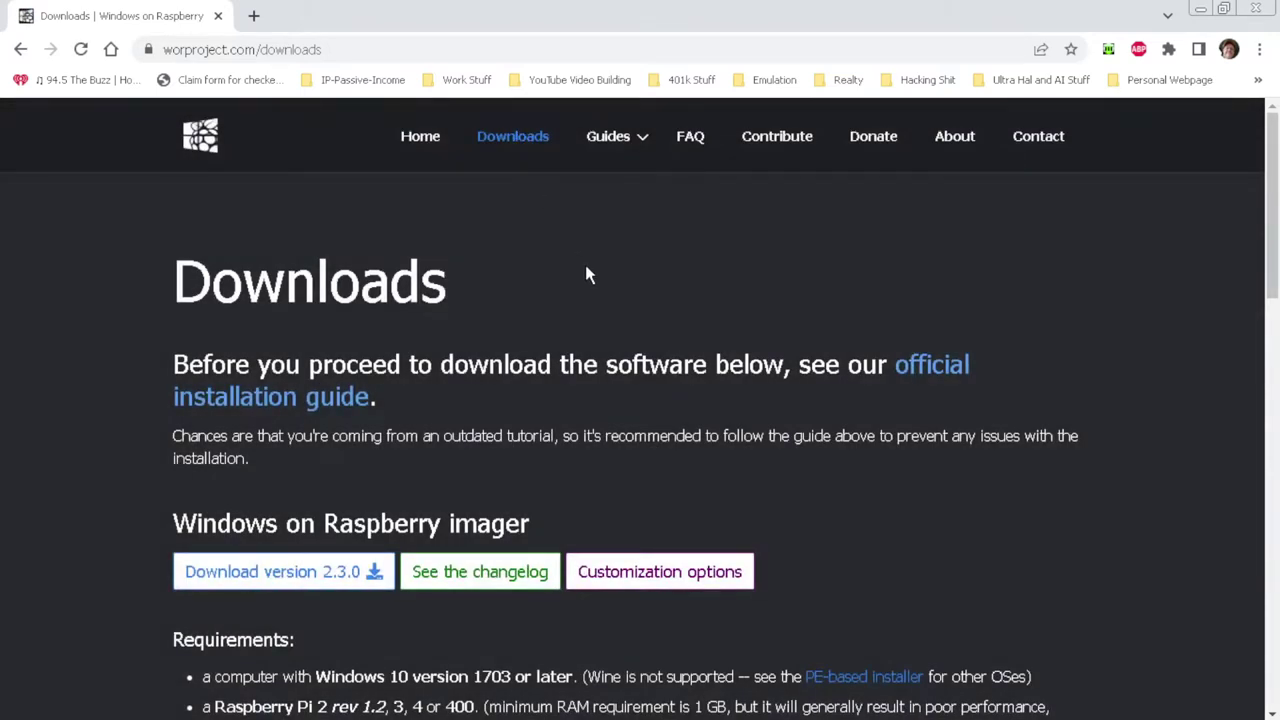
scroll(613, 316, down, 5)
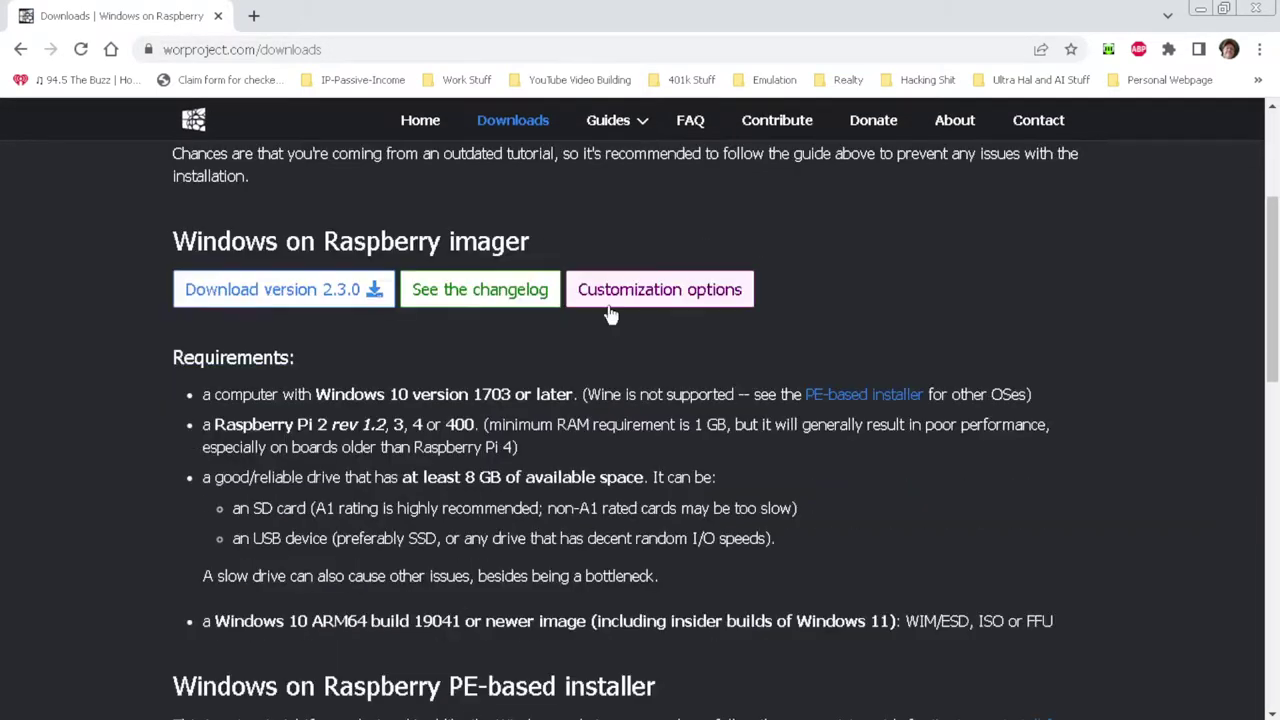
scroll(608, 310, down, 4)
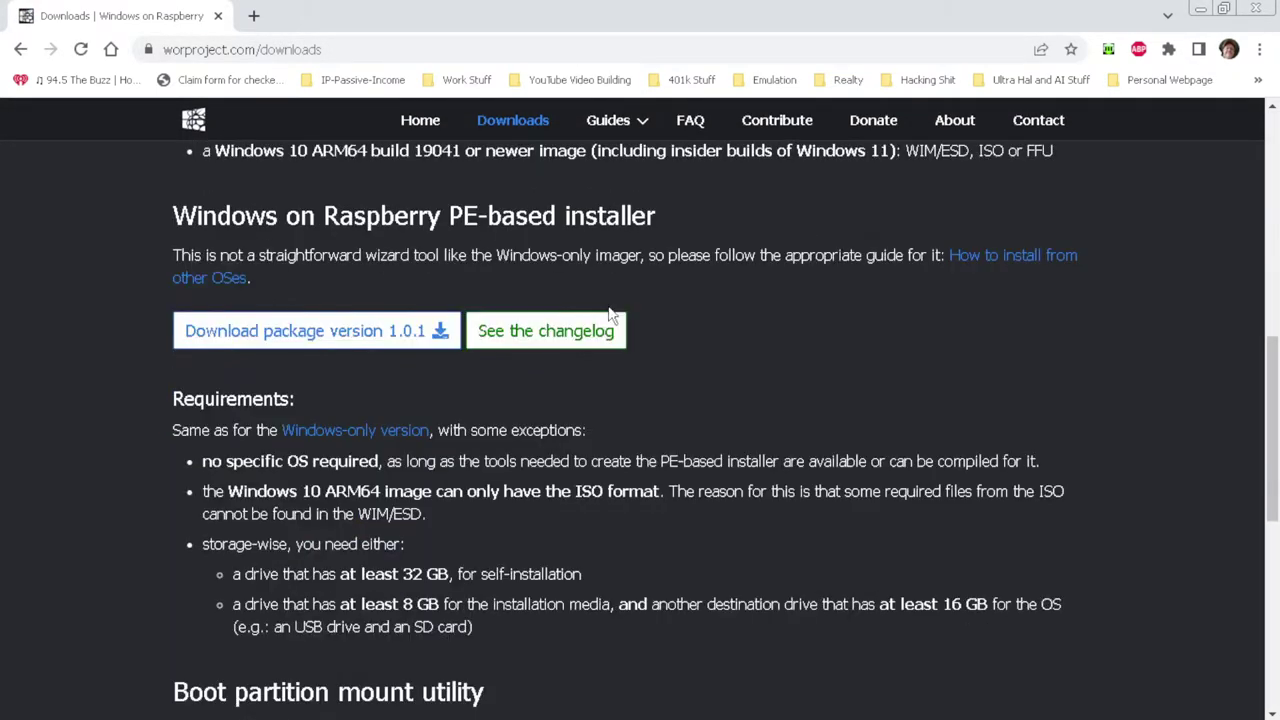
scroll(608, 314, down, 2)
scroll(606, 314, down, 2)
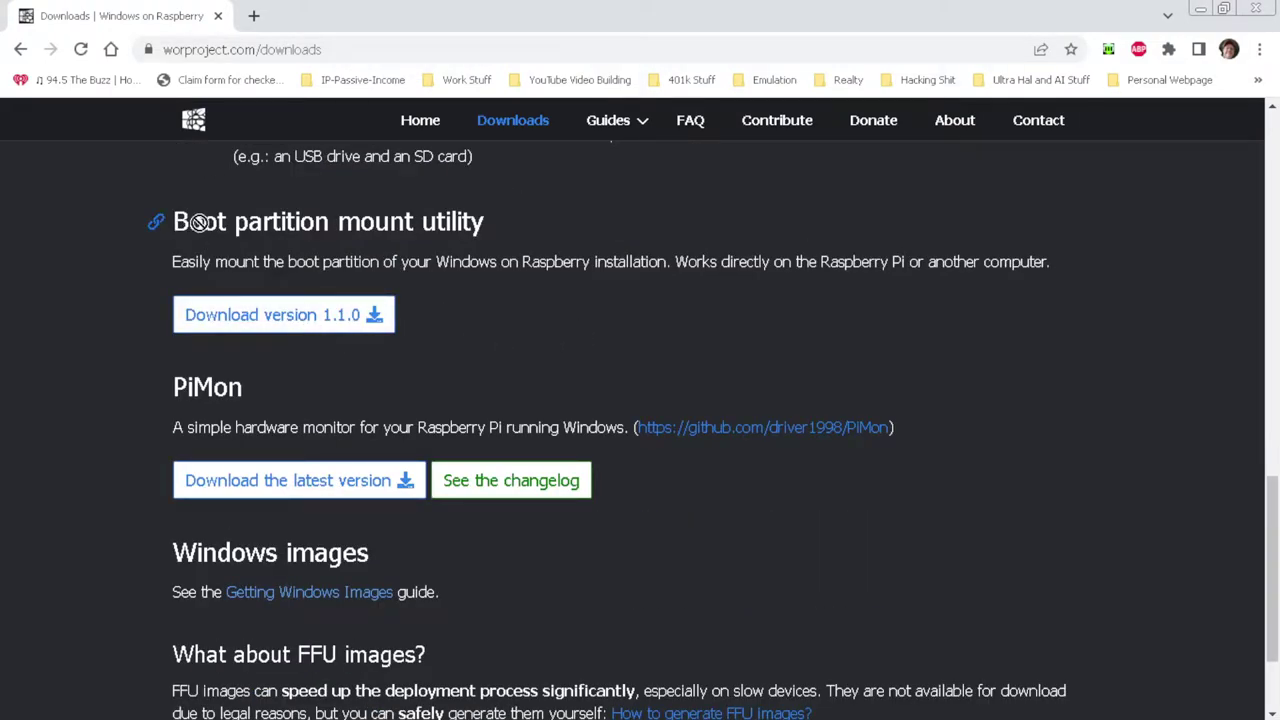
Step: Download version 1.1.0 of the boot partition mount utility and the latest version of PiMon
drag(486, 223, 180, 224)
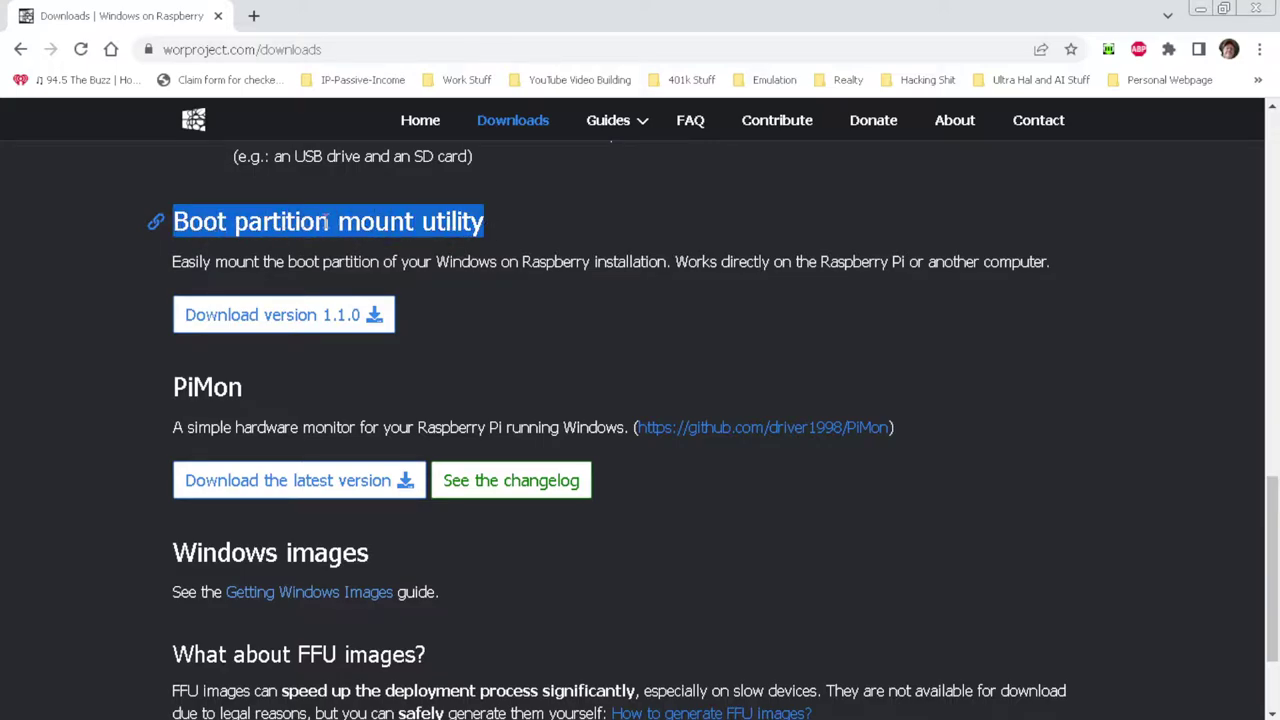
click(485, 340)
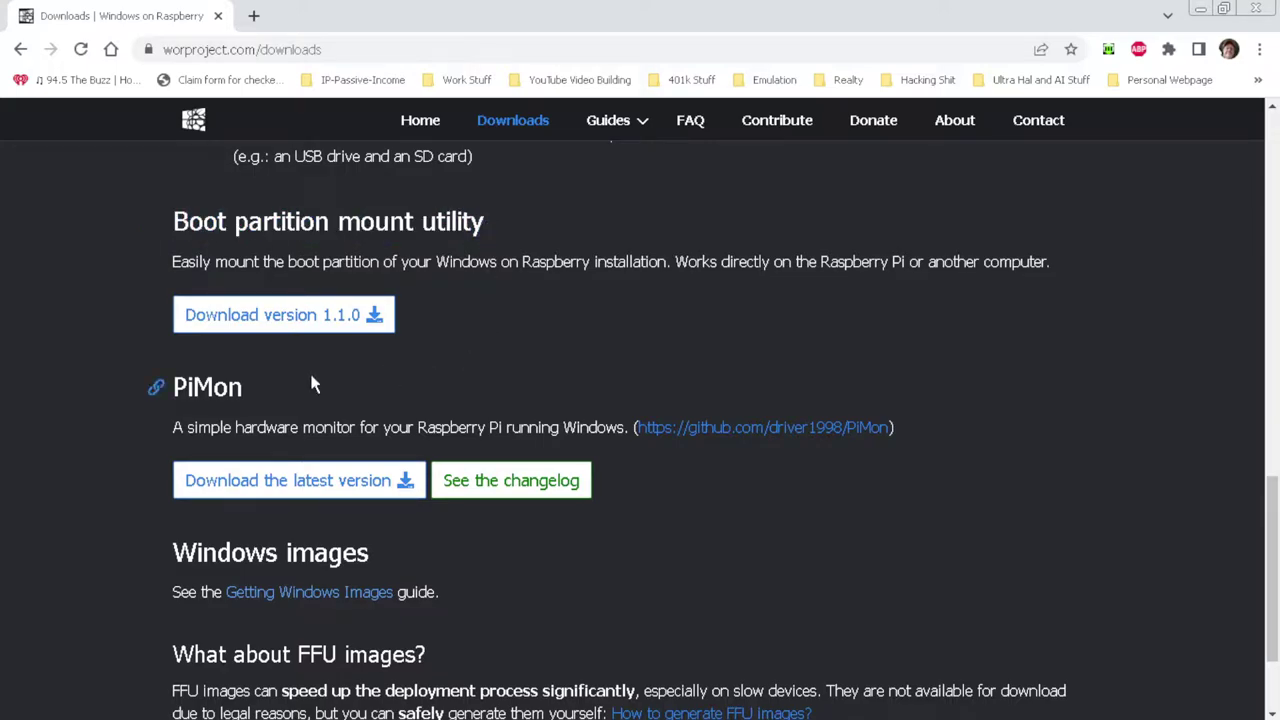
drag(242, 390, 172, 392)
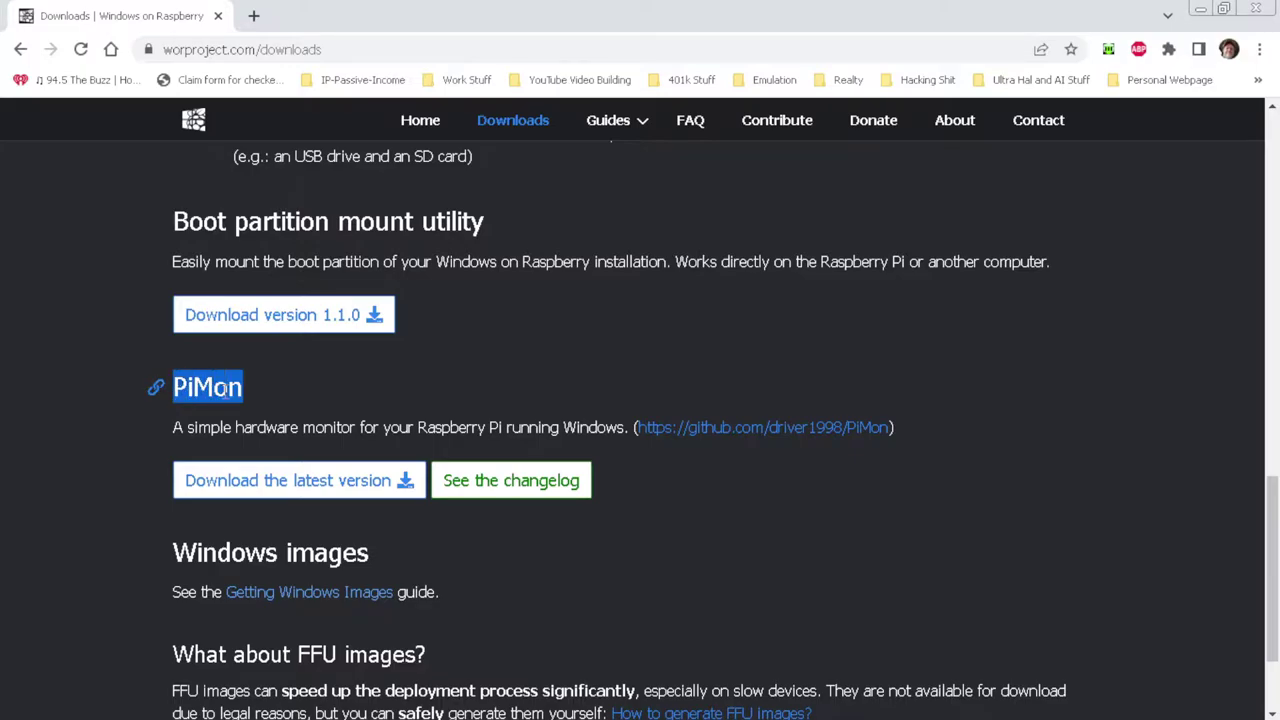
click(373, 316)
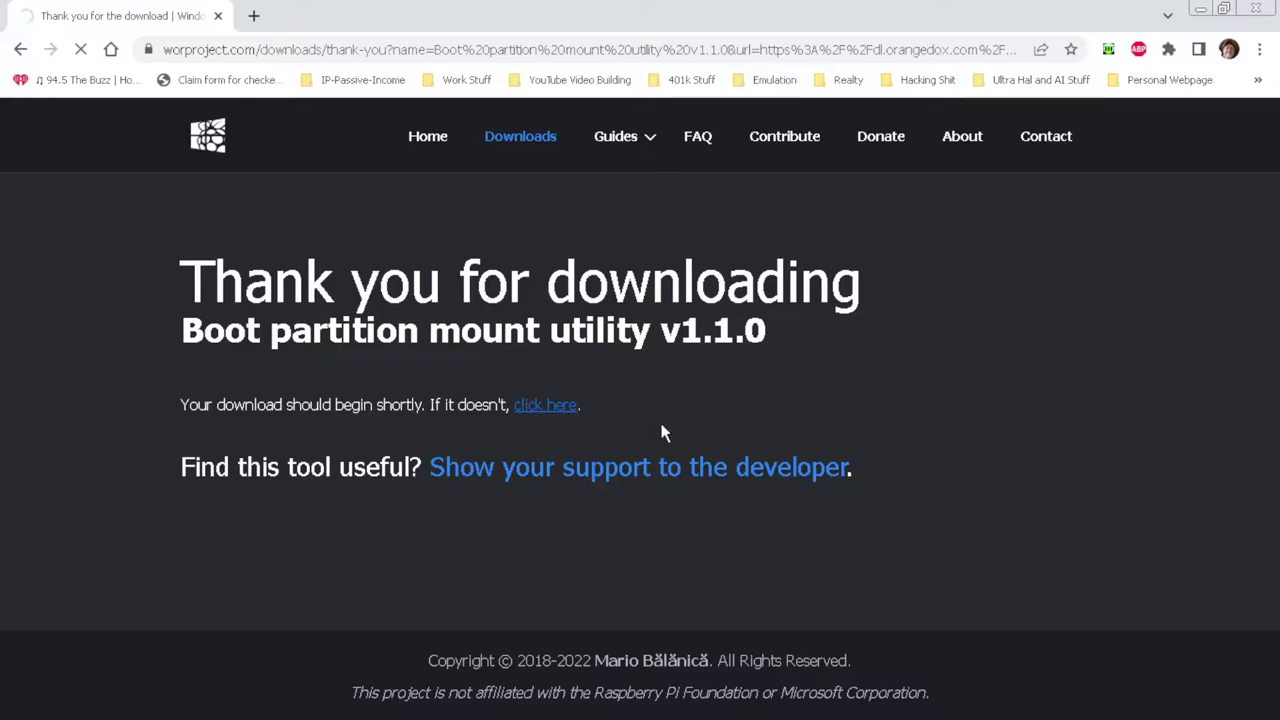
click(20, 49)
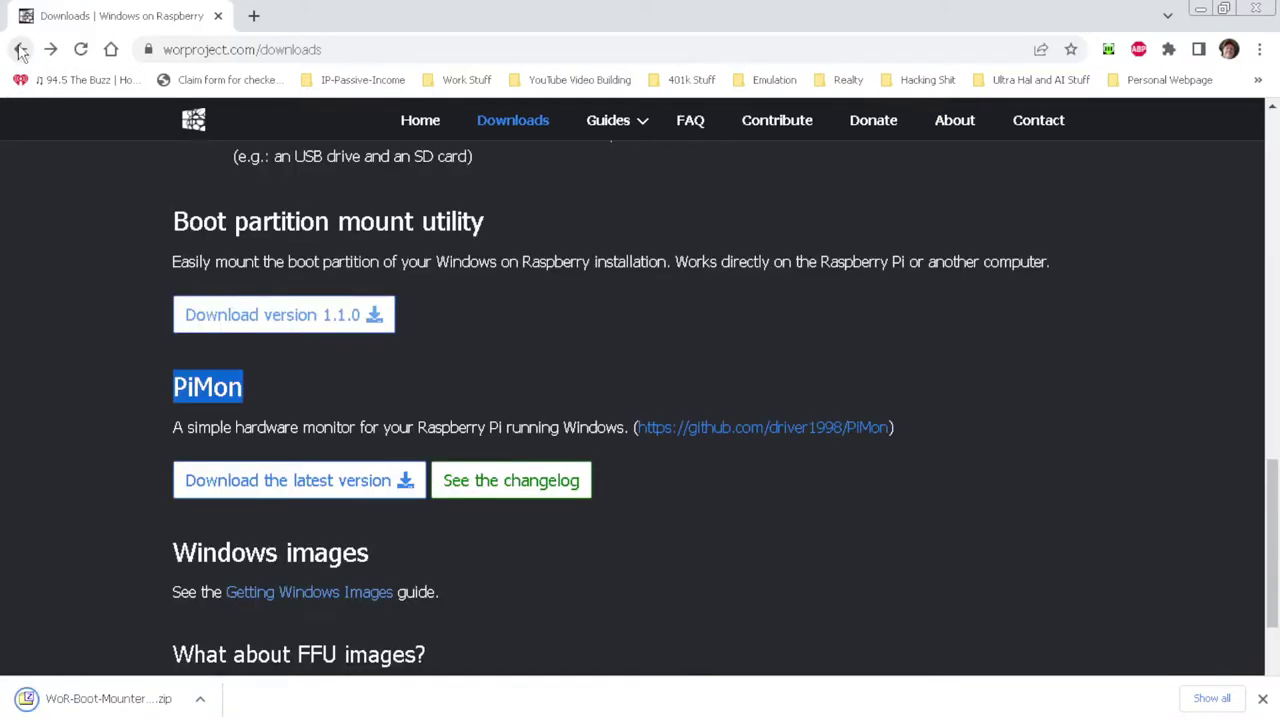
click(328, 490)
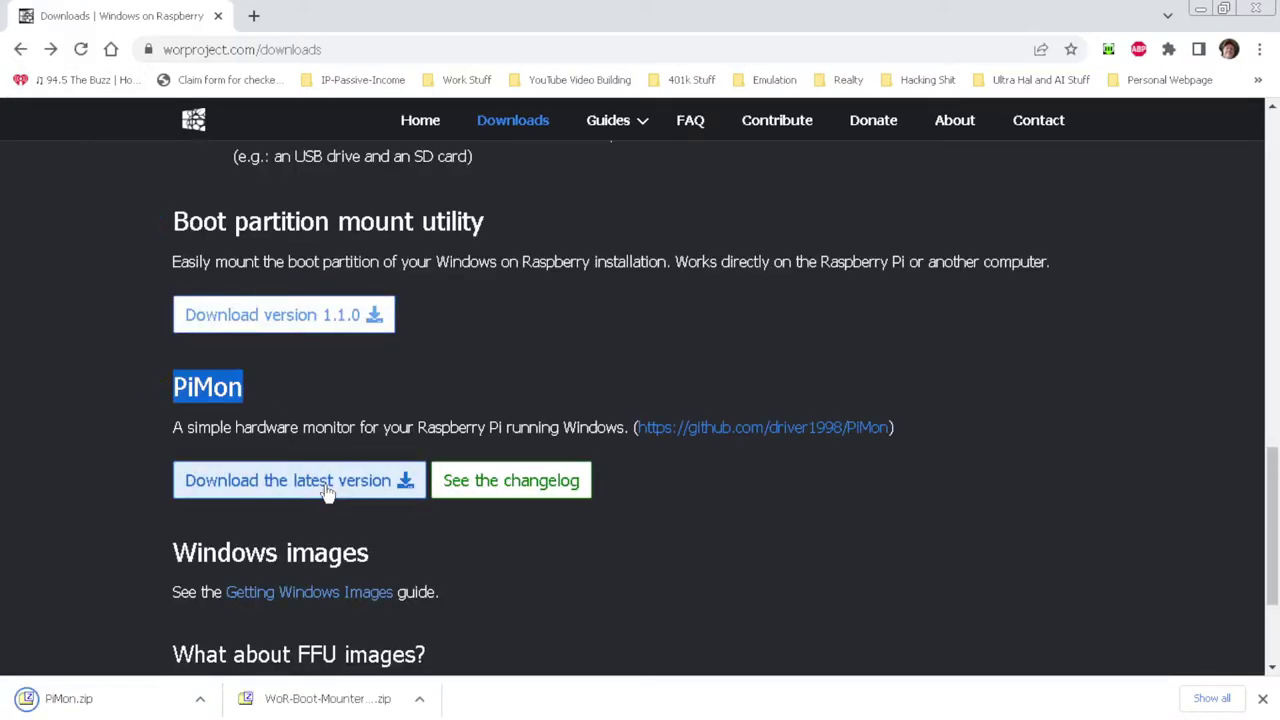
Step: Show the downloaded PiMon archive in its folder and open the WoR-Boot-Mounter_Release_1.1.0 archive beside it
click(200, 700)
click(245, 640)
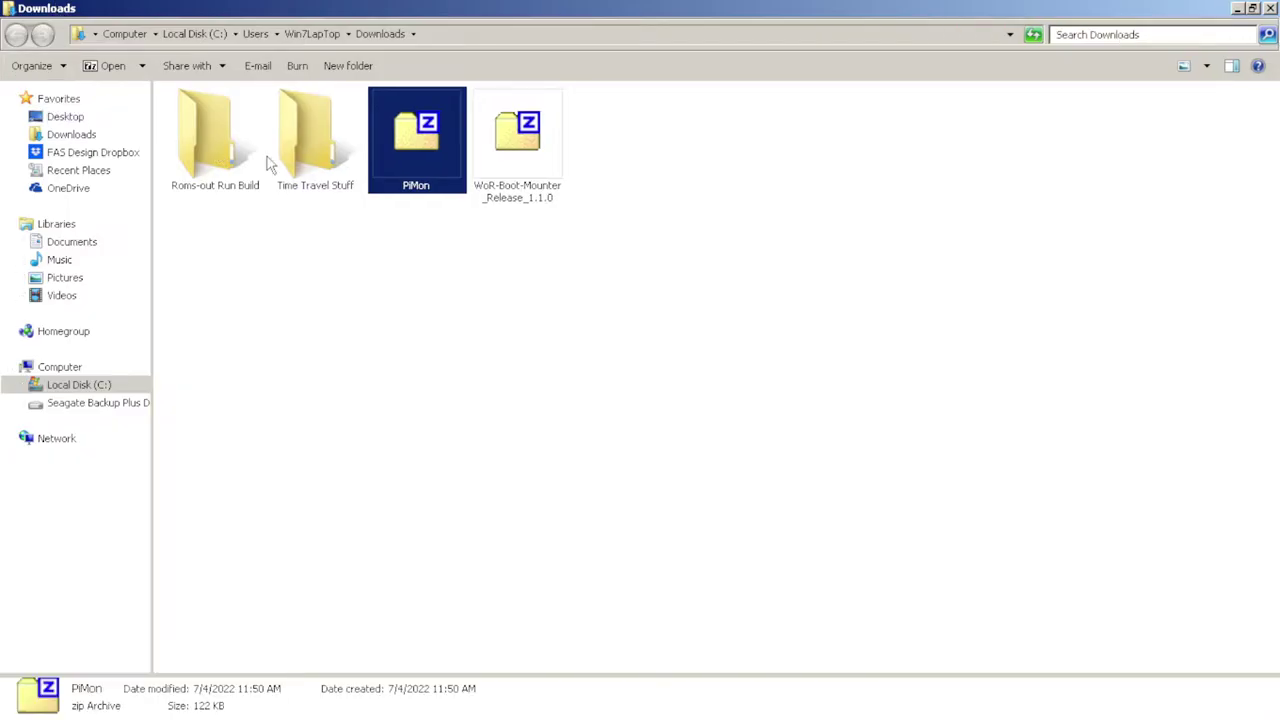
click(508, 142)
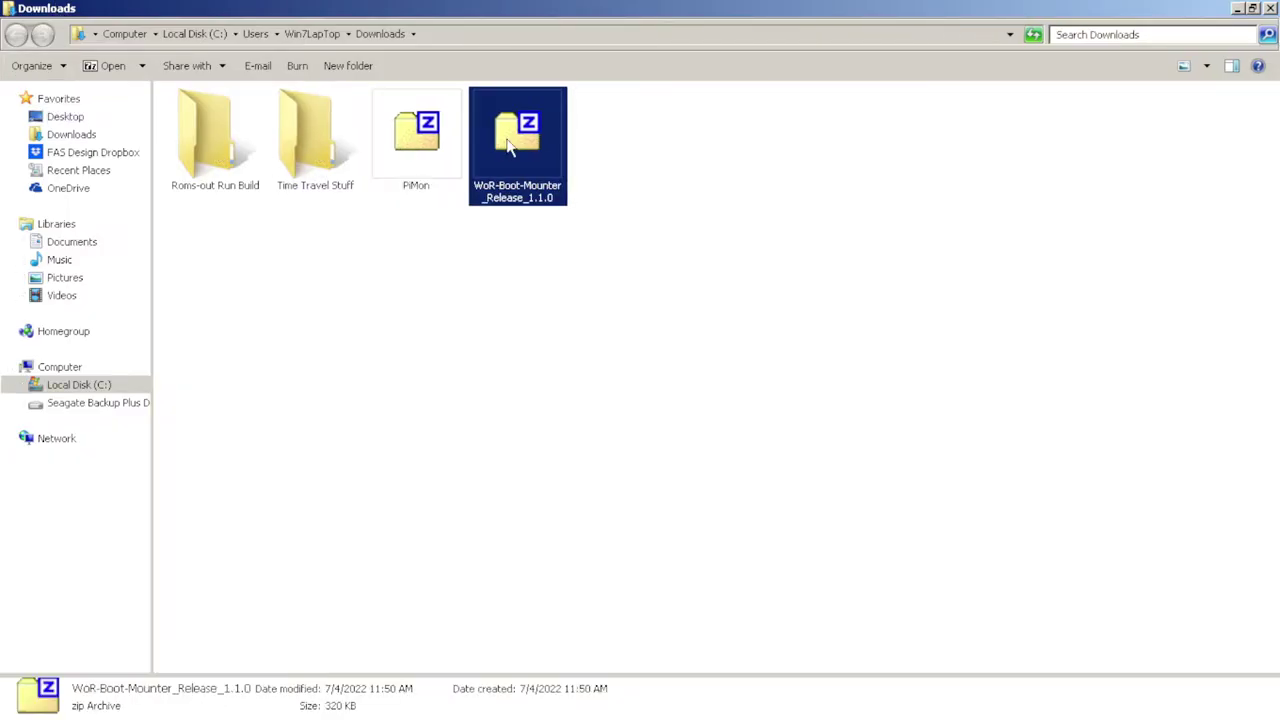
click(437, 143)
click(503, 145)
double_click(501, 141)
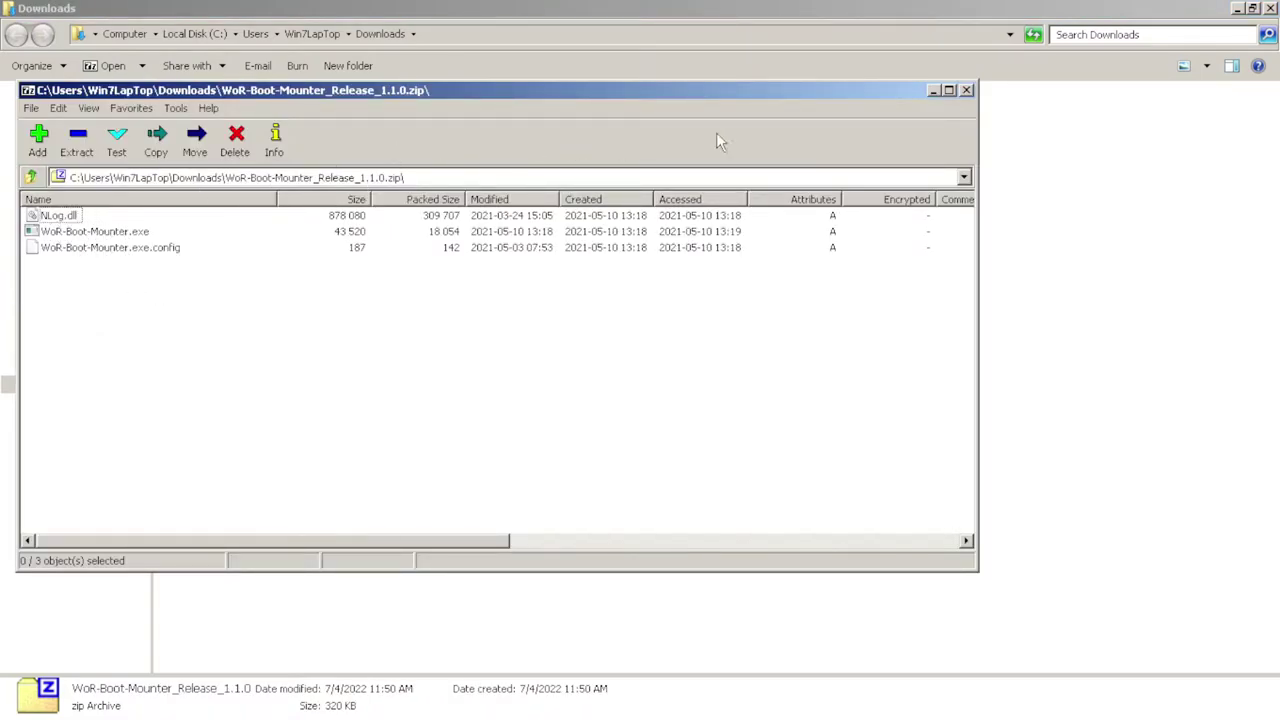
click(77, 140)
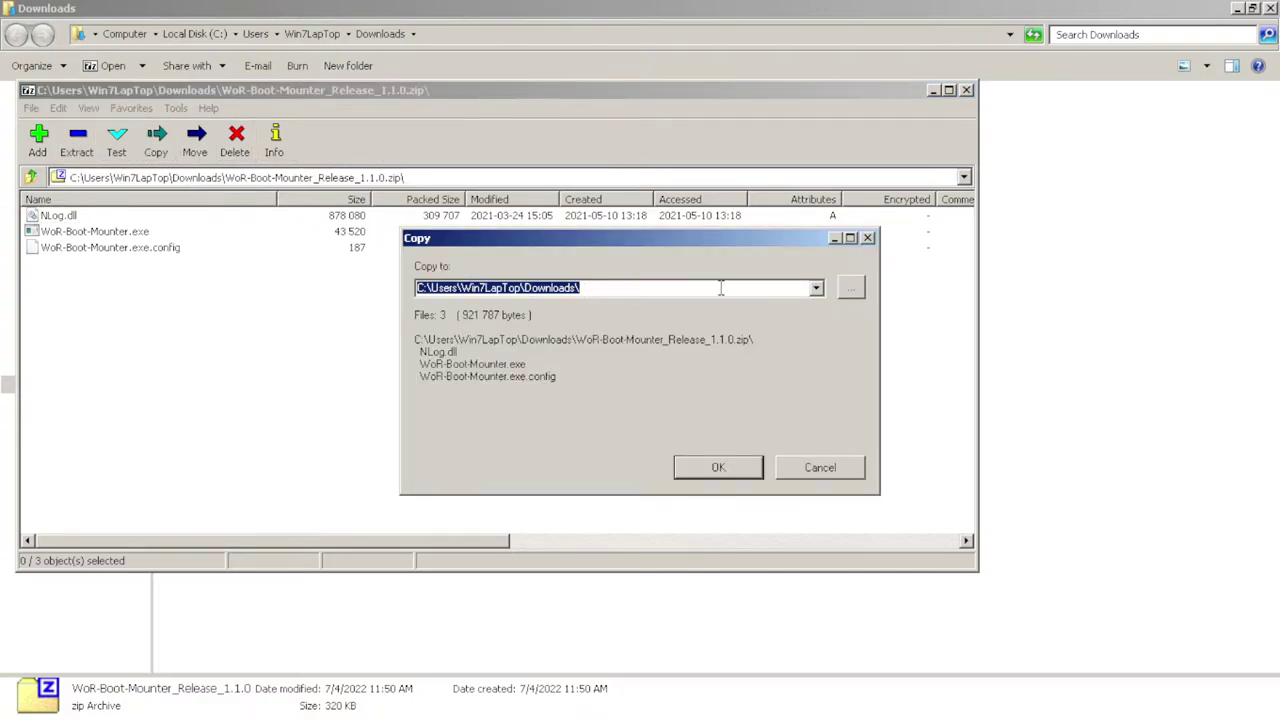
click(848, 289)
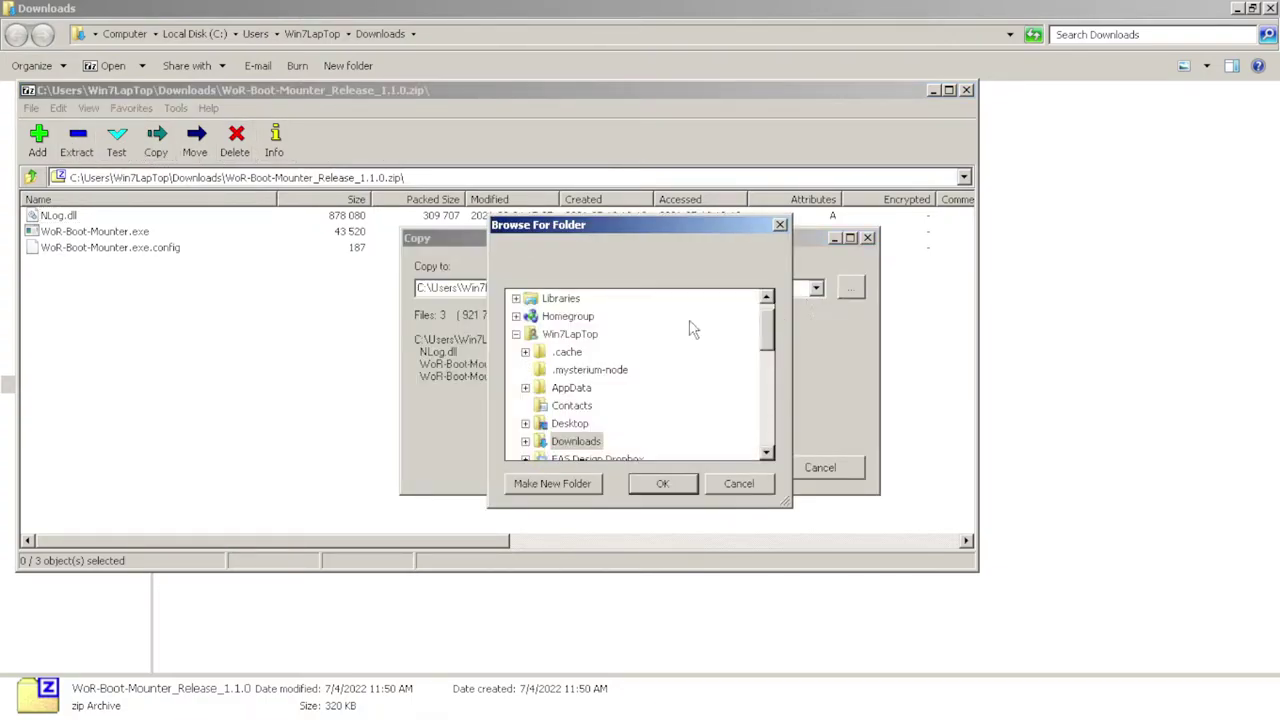
click(516, 334)
click(516, 352)
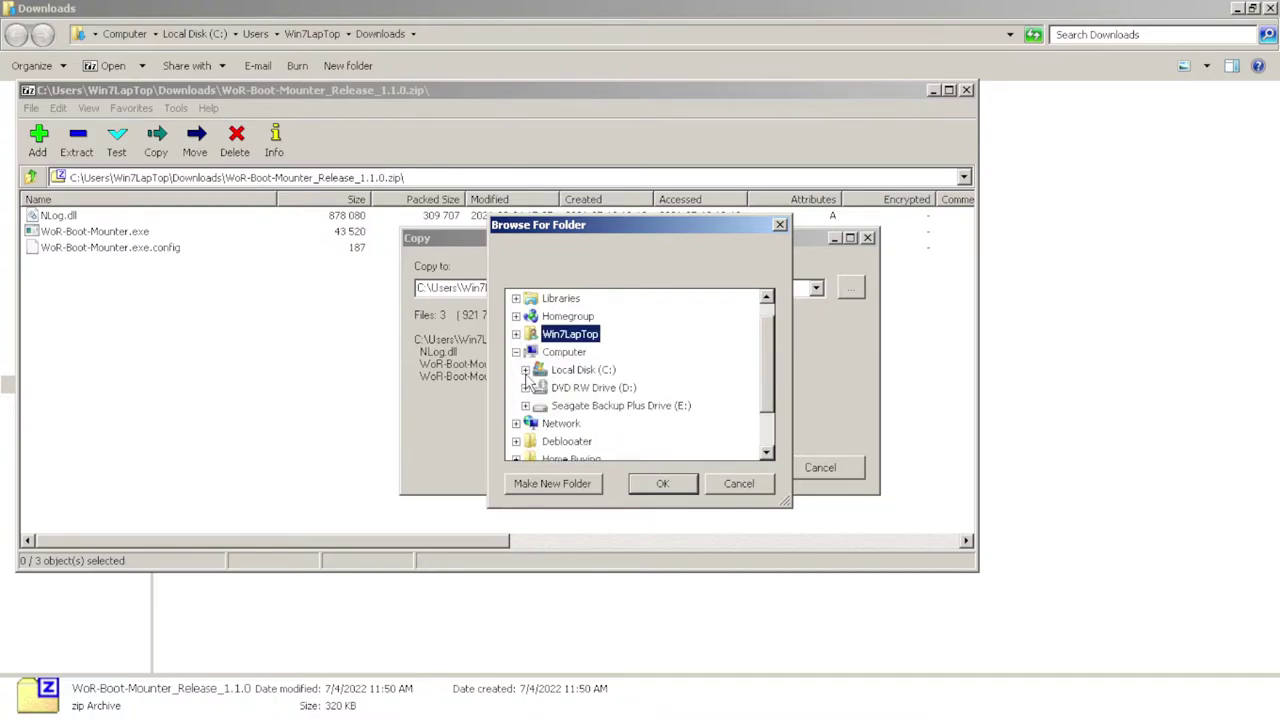
click(525, 370)
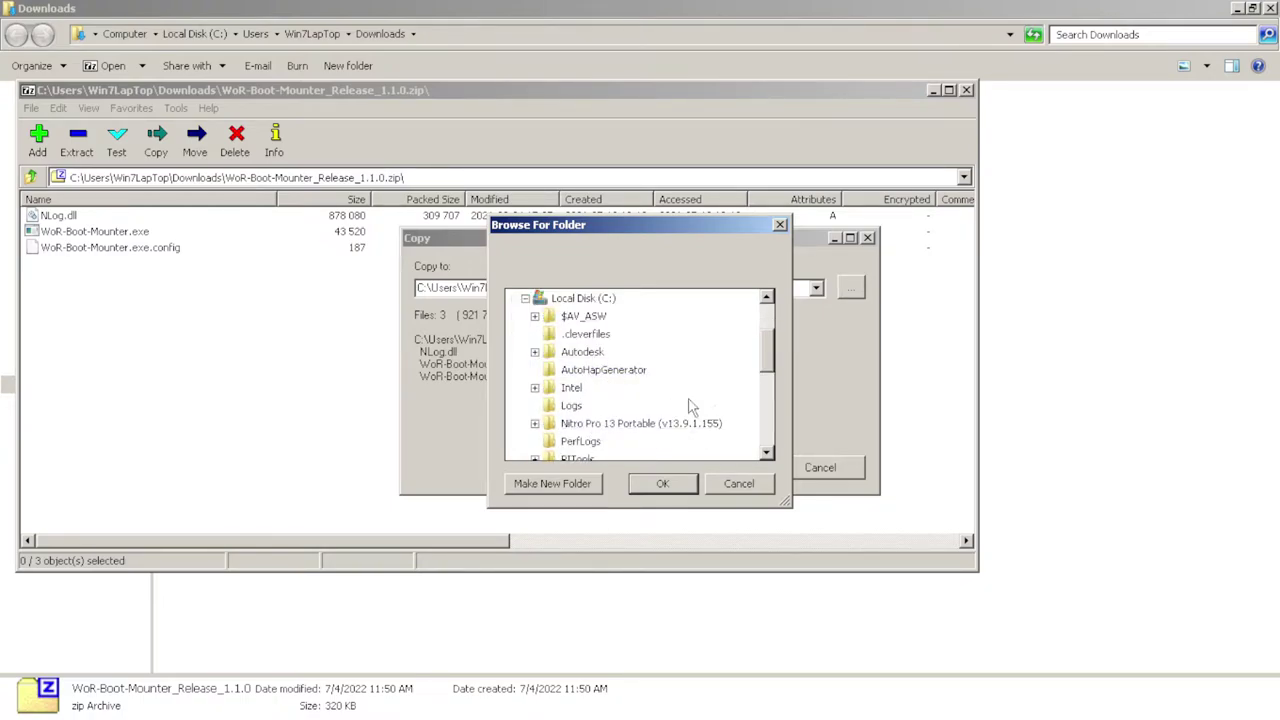
drag(770, 340, 770, 366)
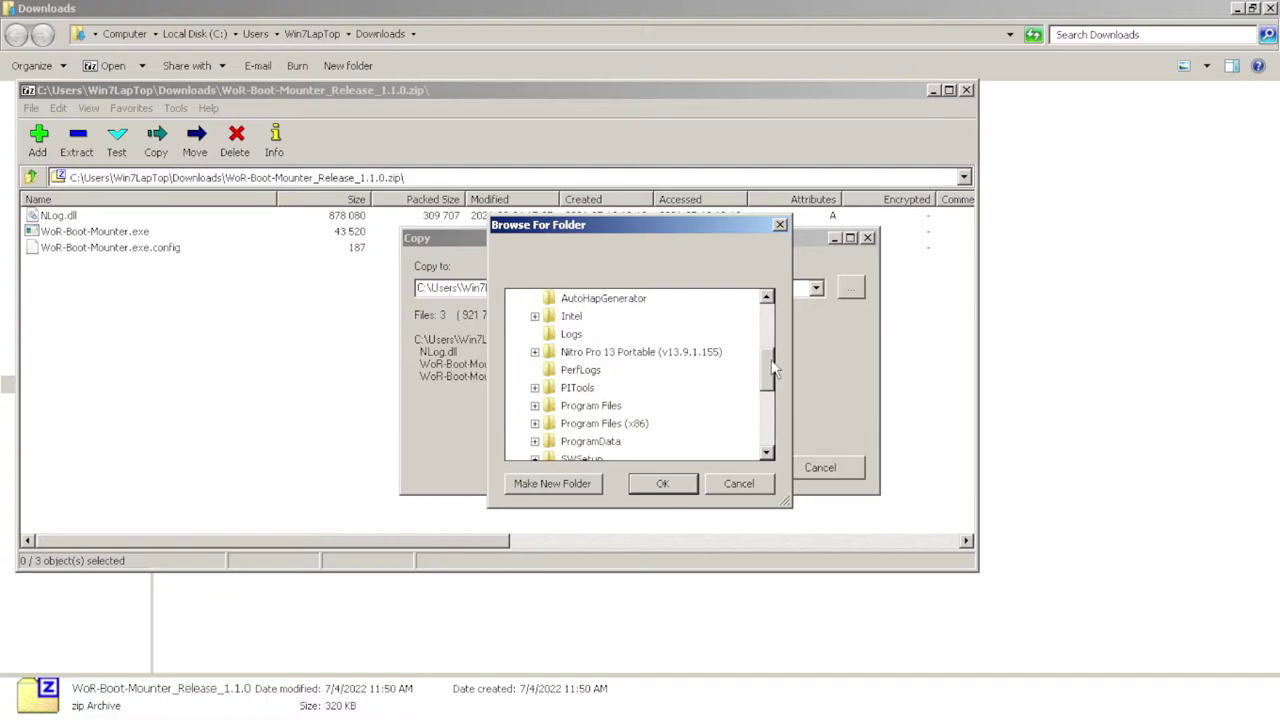
click(534, 388)
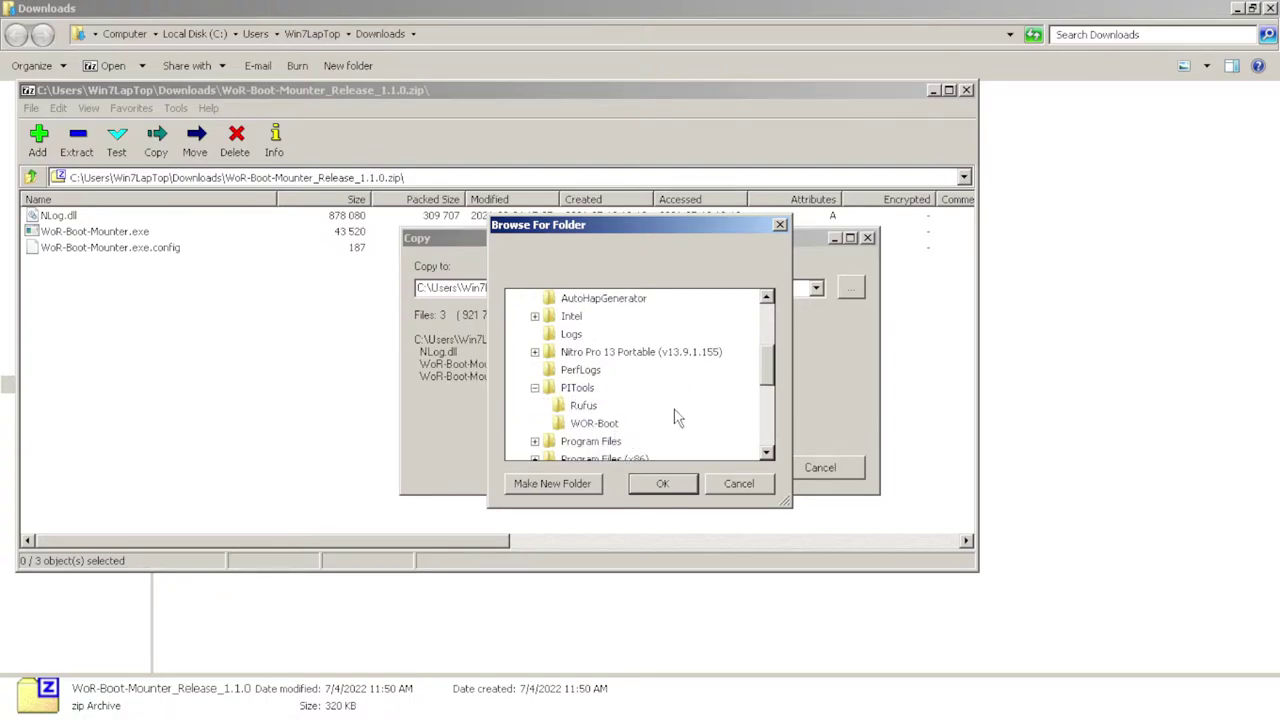
drag(772, 372, 772, 384)
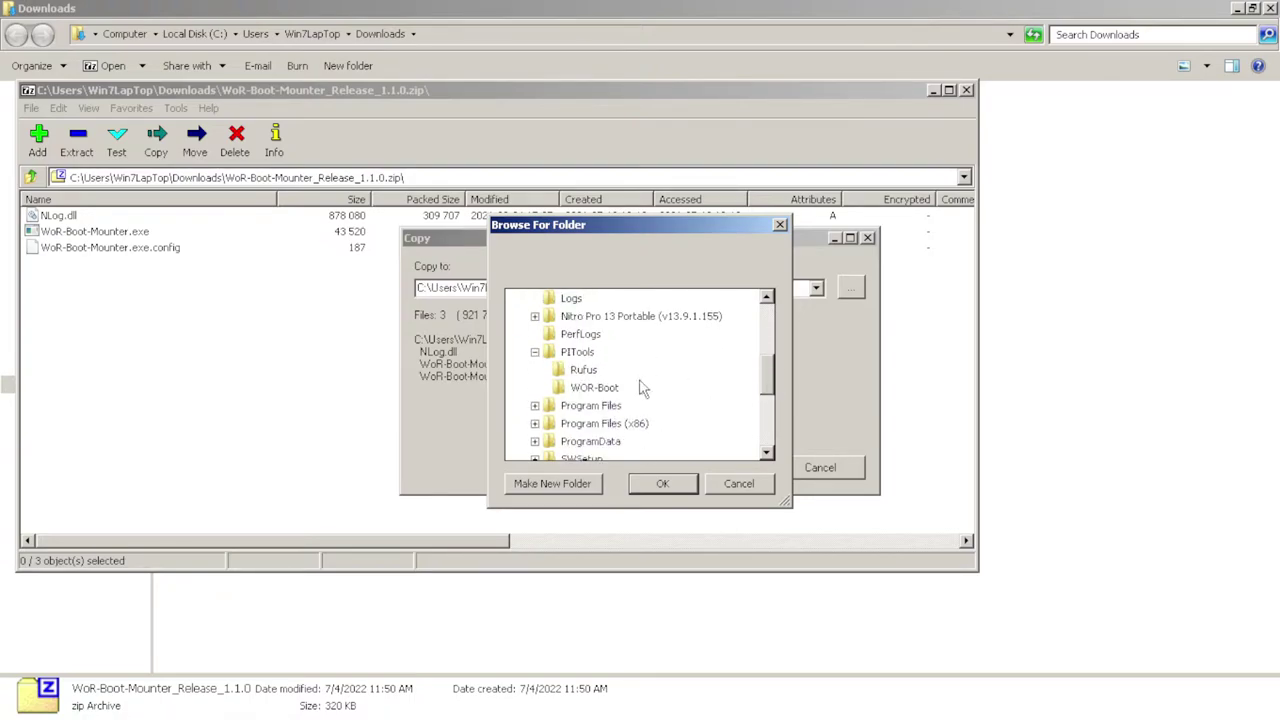
click(737, 486)
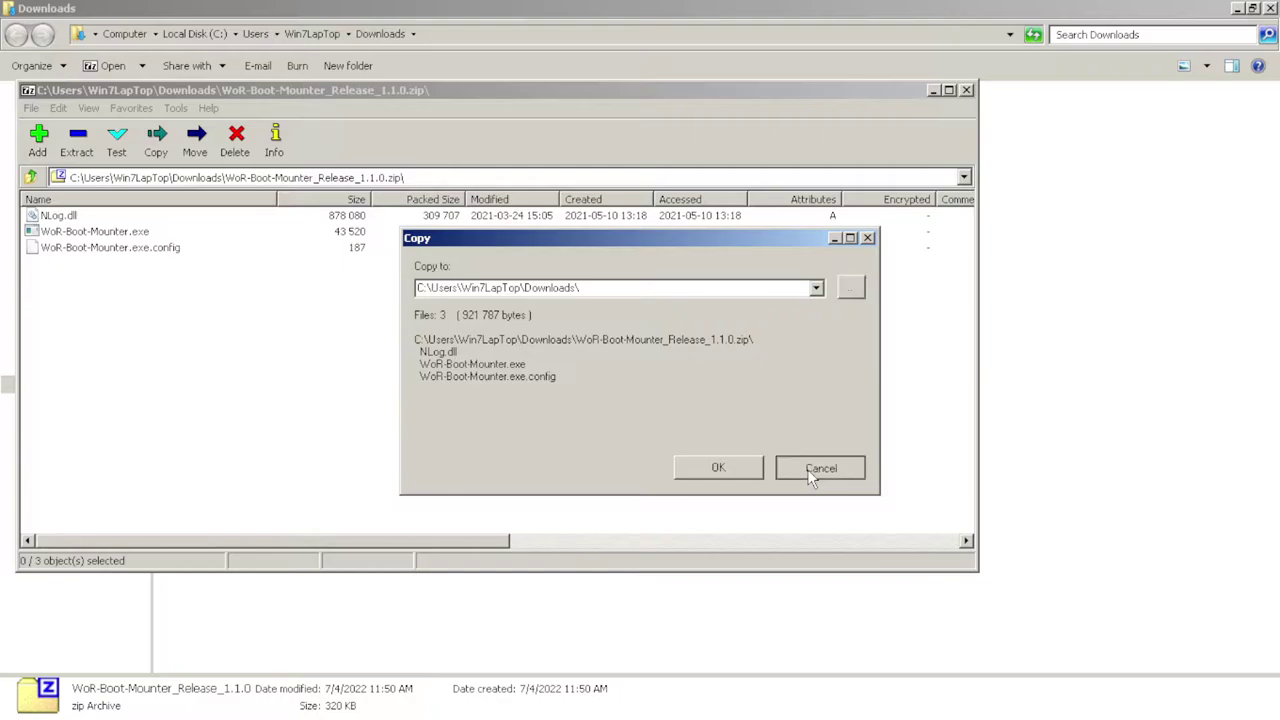
click(810, 469)
click(966, 91)
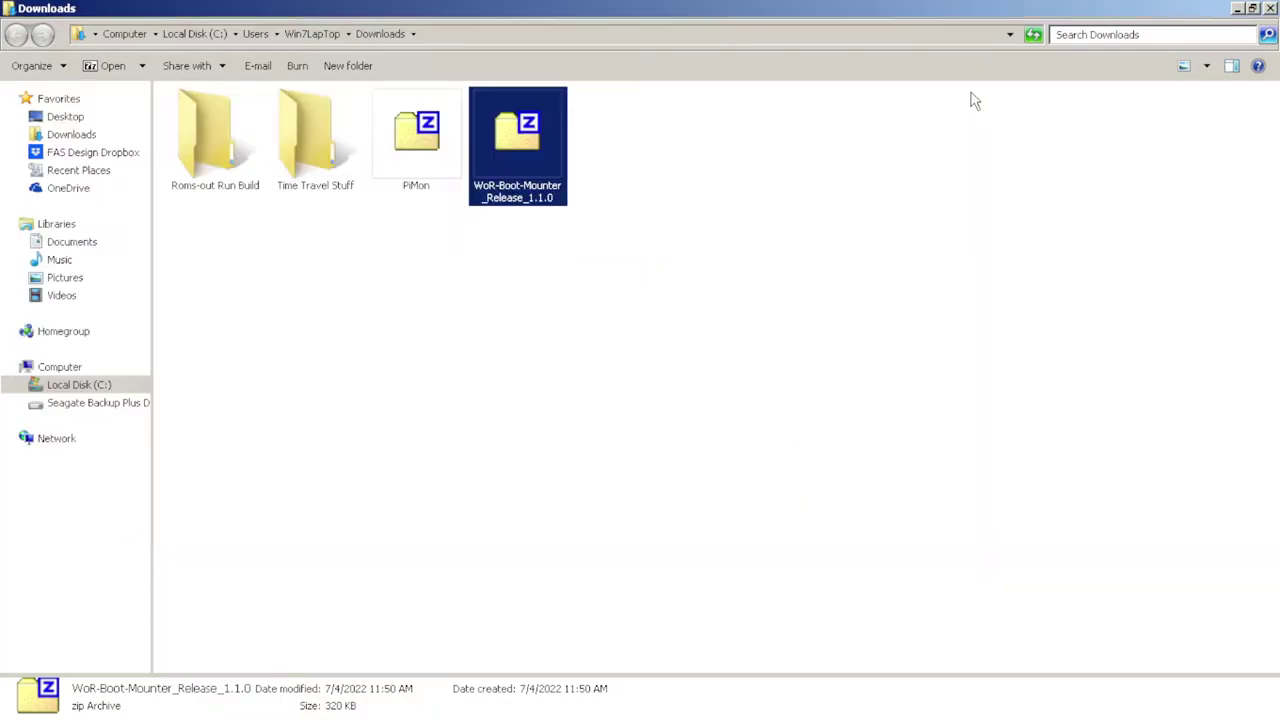
click(1271, 8)
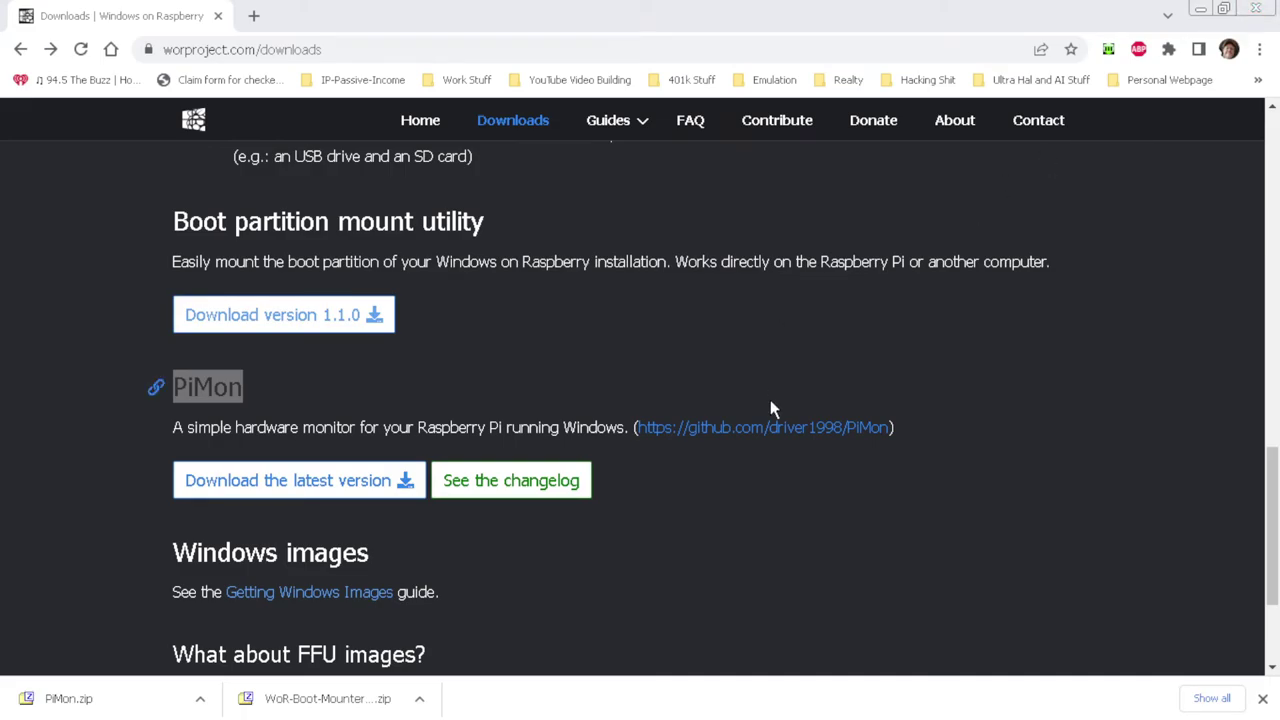
scroll(770, 400, down, 2)
scroll(770, 408, up, 5)
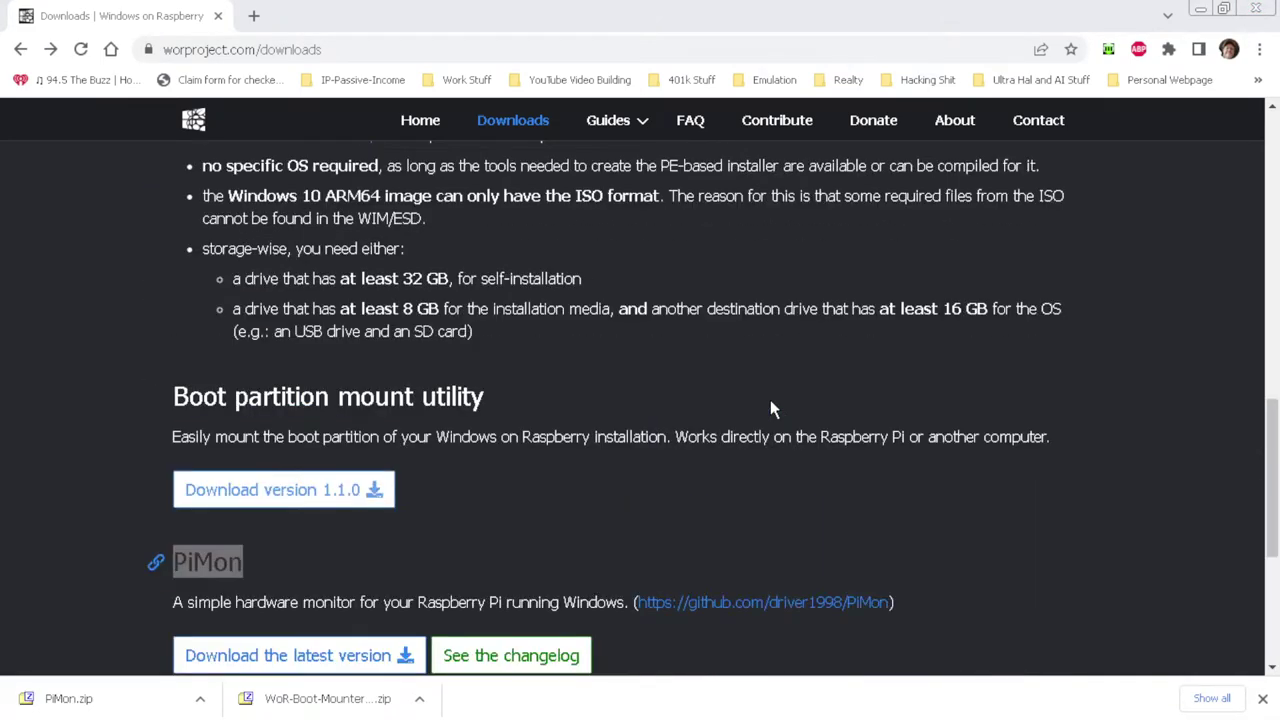
scroll(770, 405, up, 10)
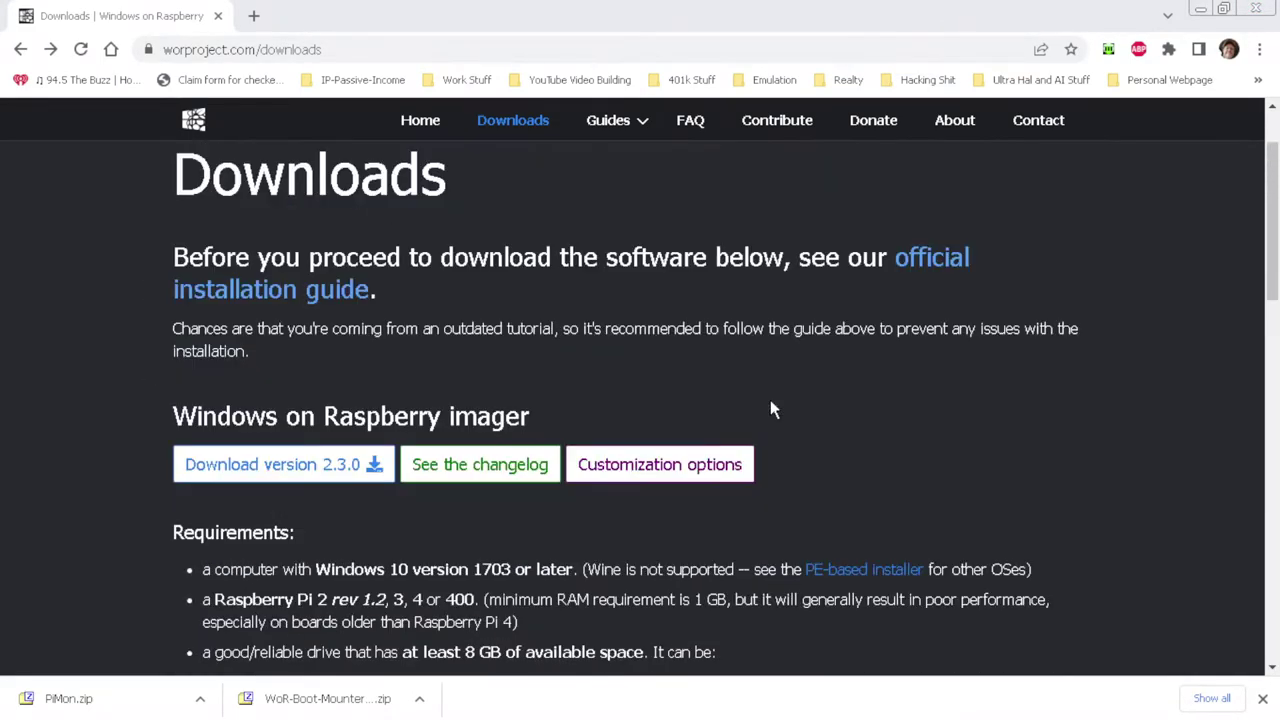
Step: Run the WoR-Boot-Mounter application from the C:\PITools\WOR-Boot folder with administrator rights
click(424, 146)
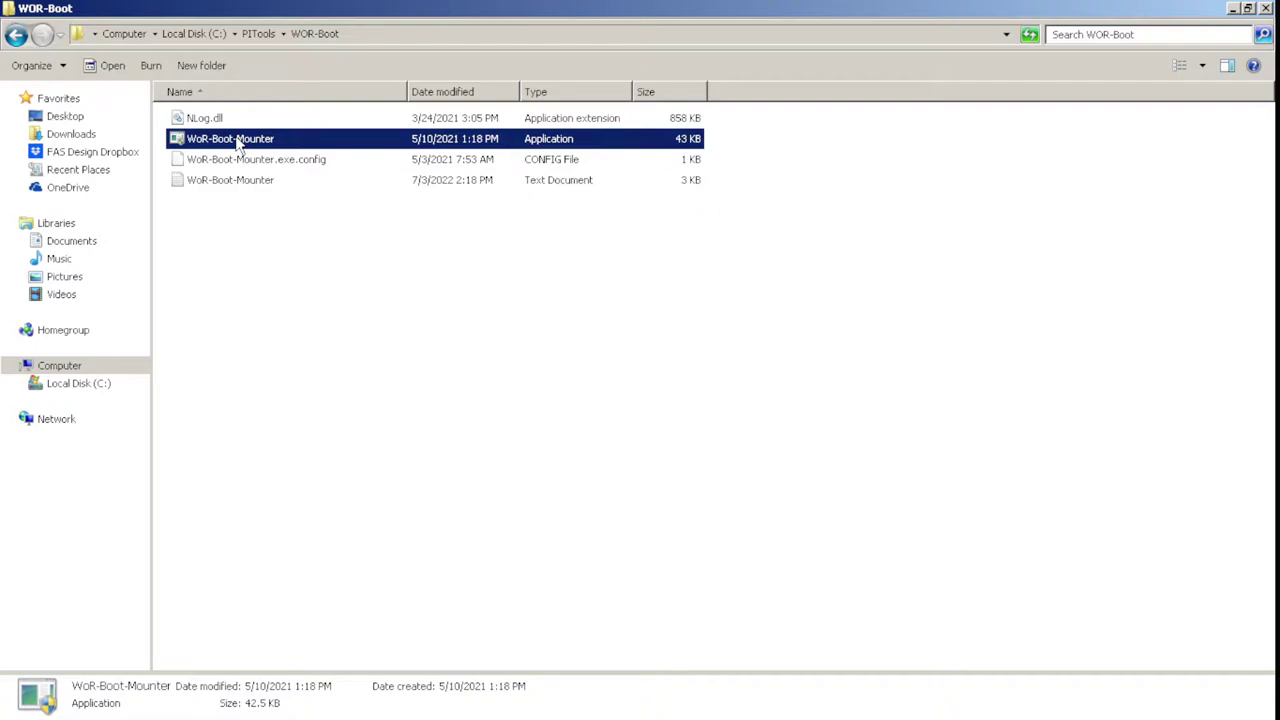
right_click(238, 143)
click(288, 179)
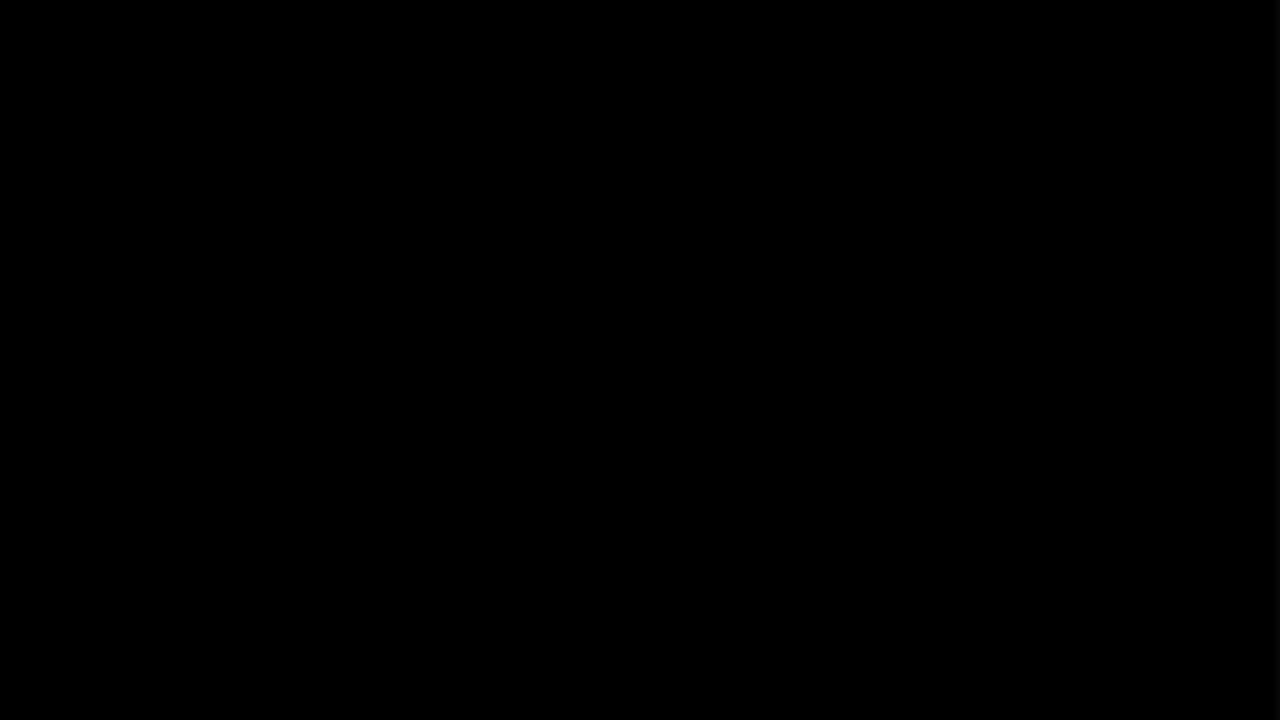
click(702, 425)
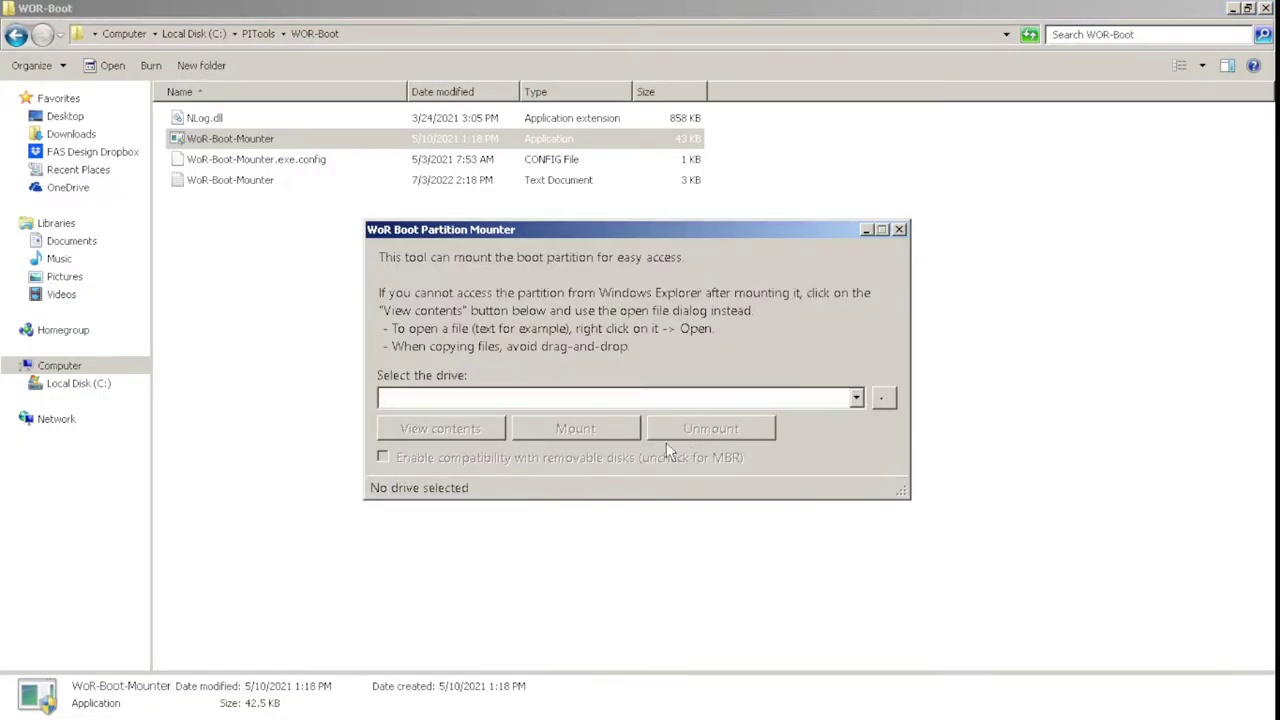
Step: Choose Disk 1, the 28 GB SanDisk Ultra USB Device, as the drive and mount its boot partition
click(845, 404)
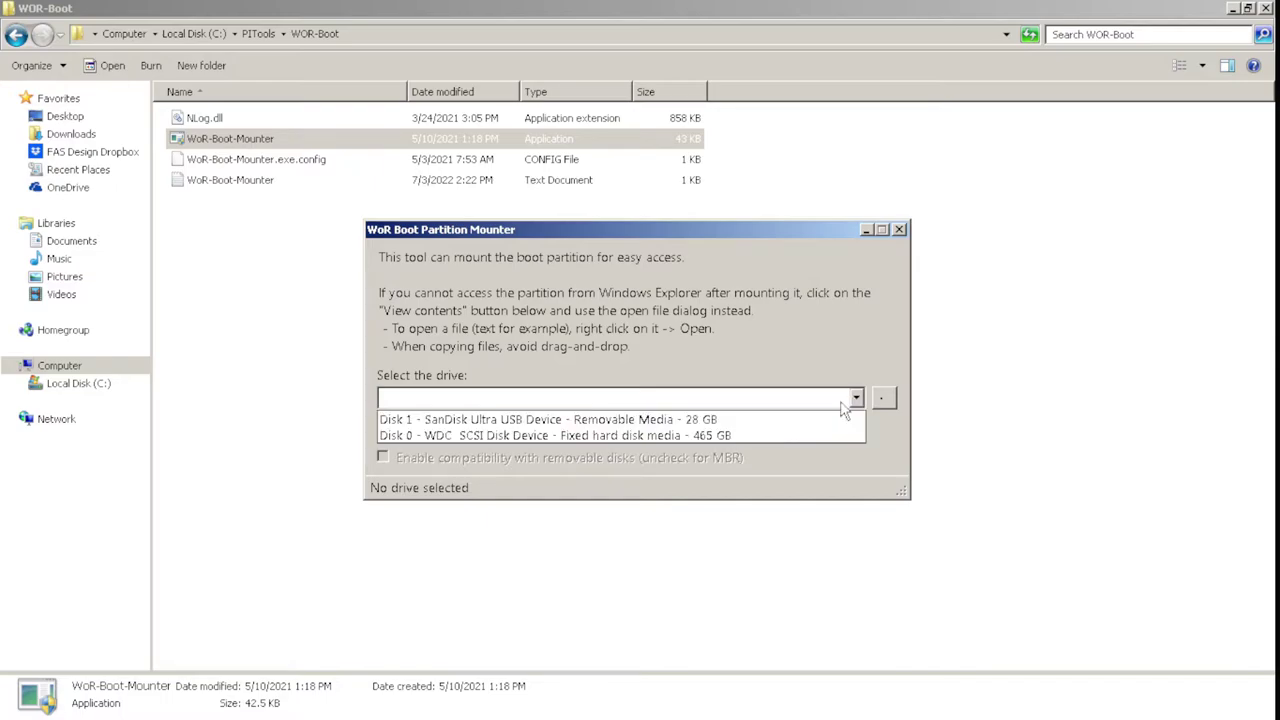
click(703, 419)
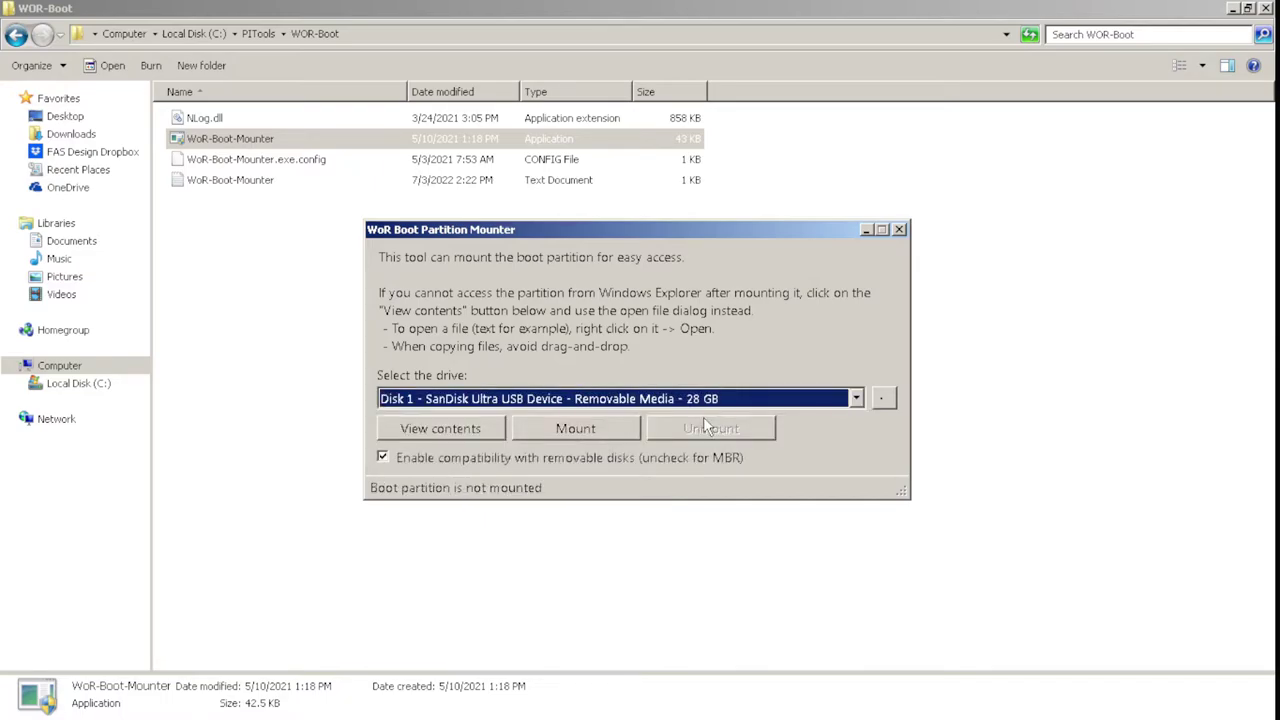
click(564, 430)
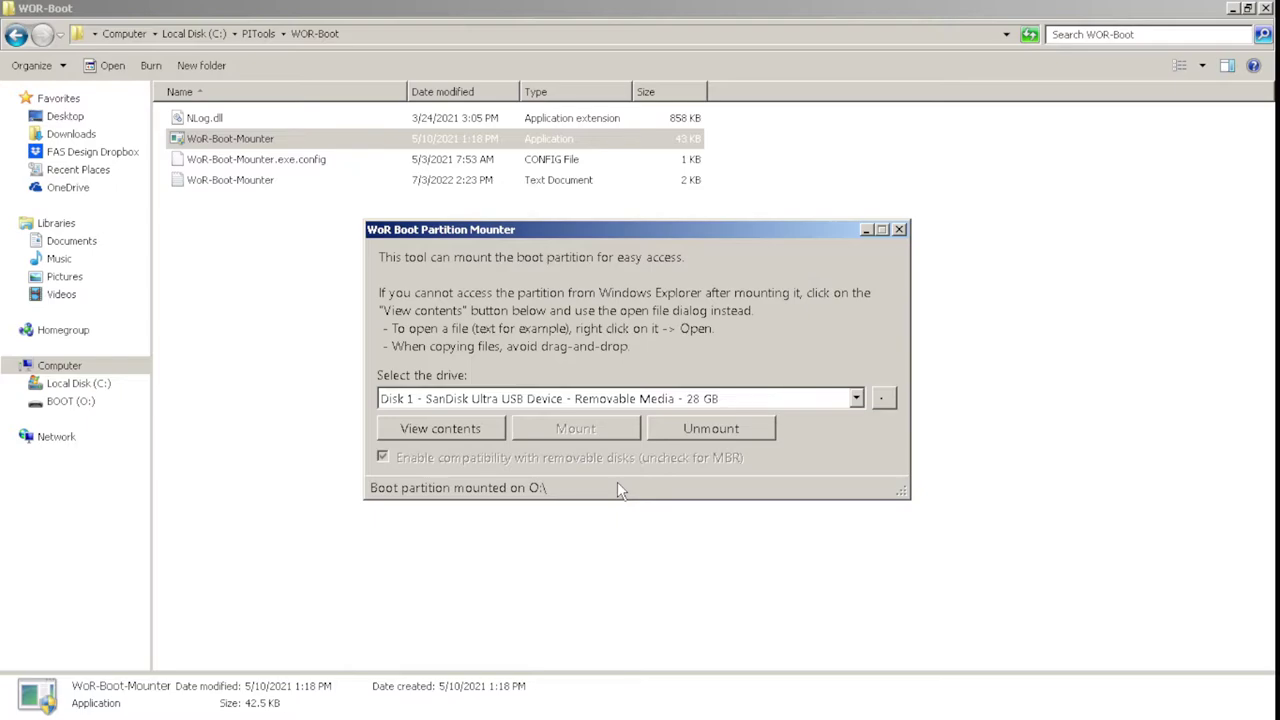
Step: View the mounted boot partition's contents and open its config.txt file in Notepad++
click(462, 428)
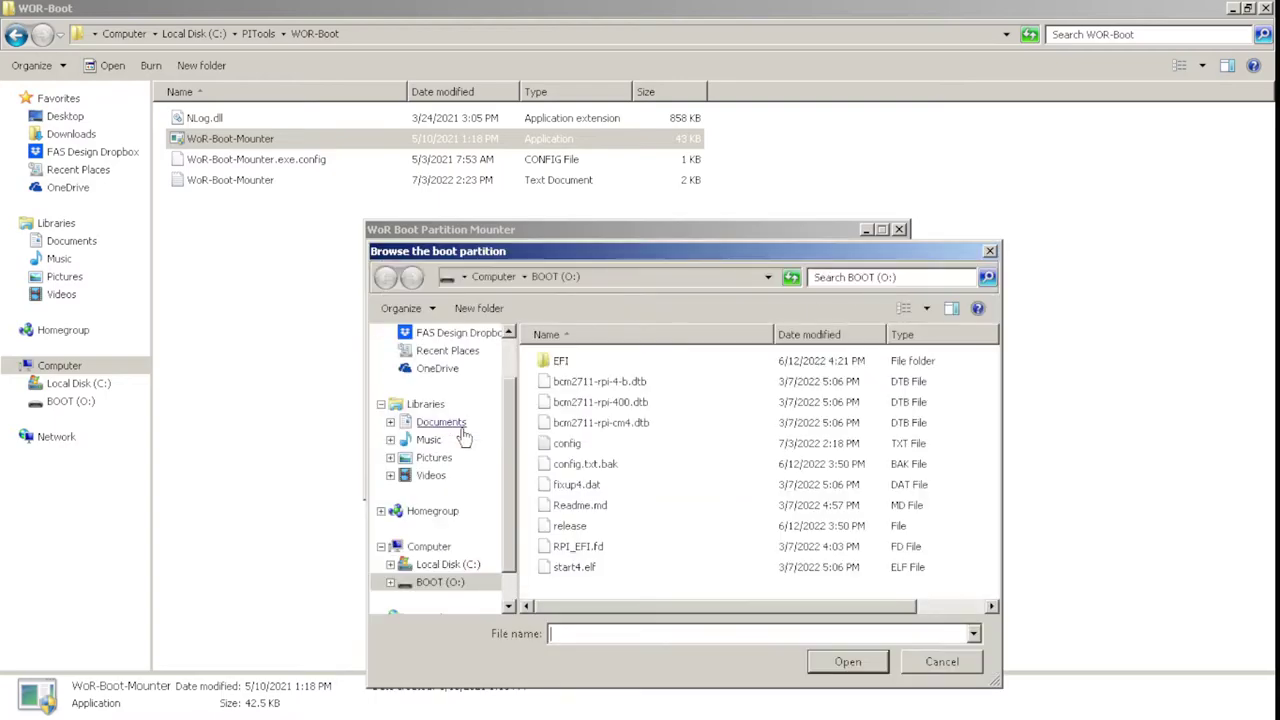
click(545, 446)
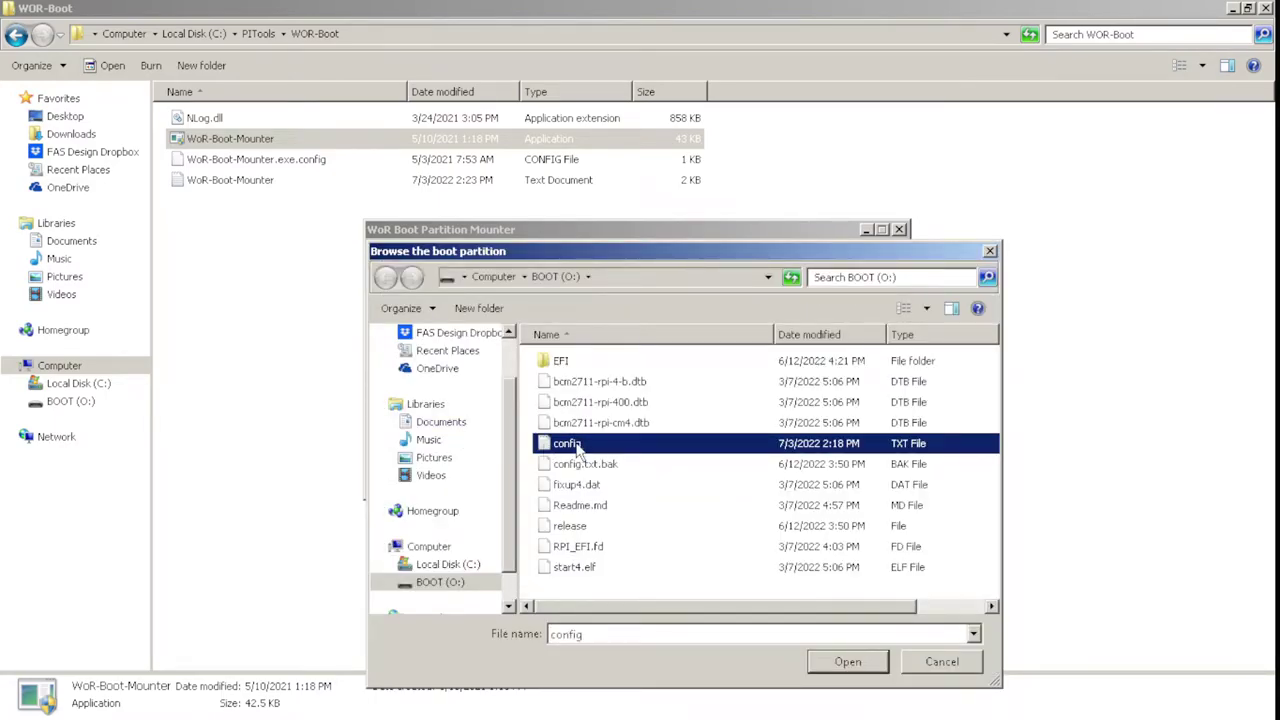
right_click(575, 448)
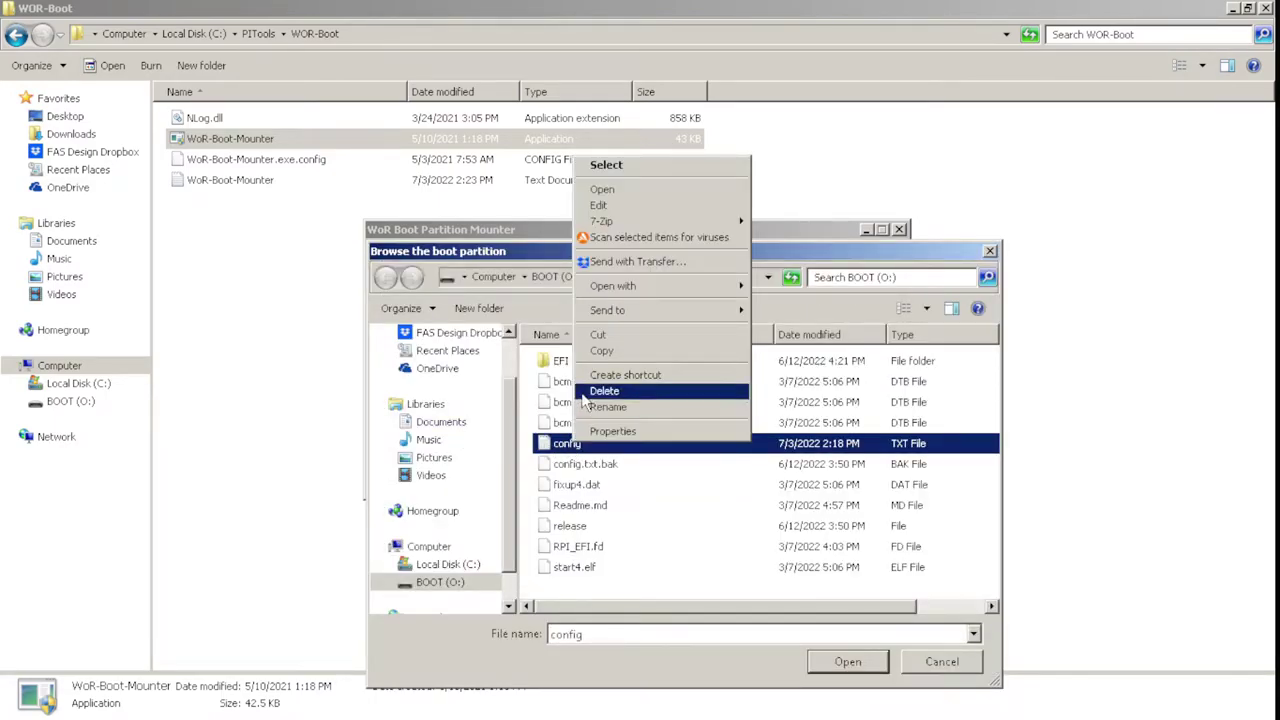
mouse_move(630, 288)
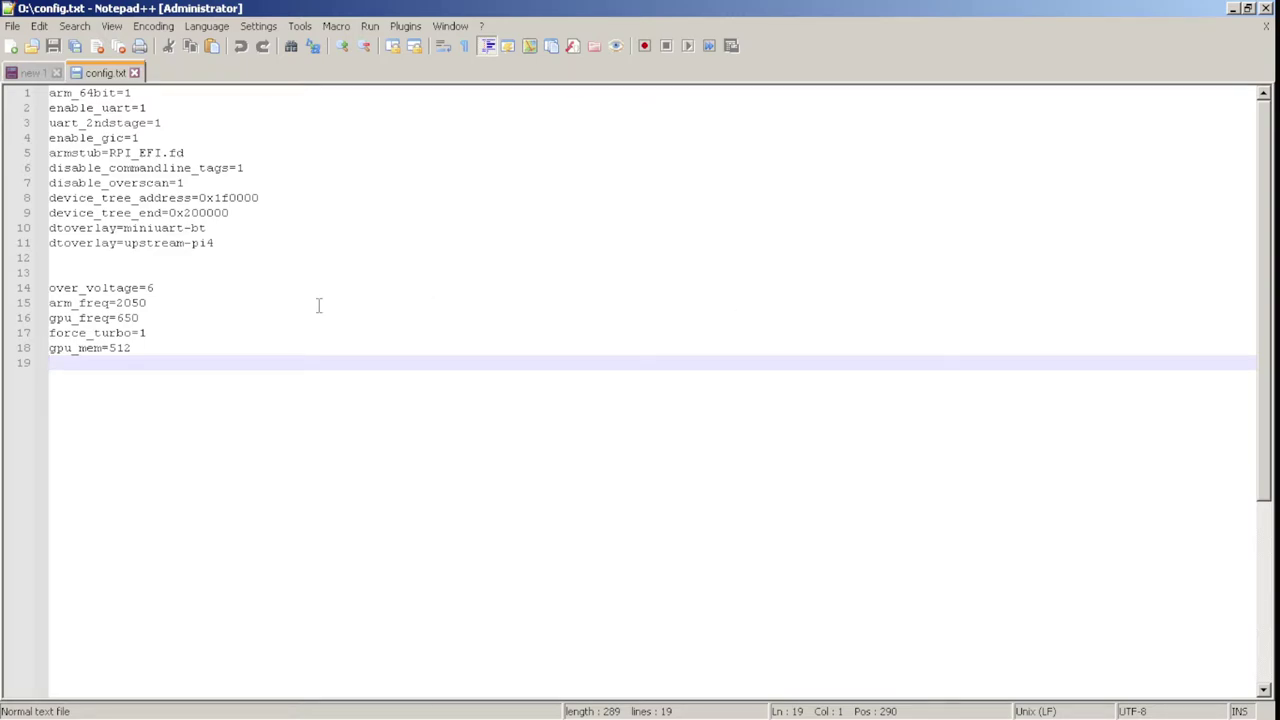
Step: Comment out the force_turbo=1 line in config.txt and set gpu_freq to 600
click(51, 333)
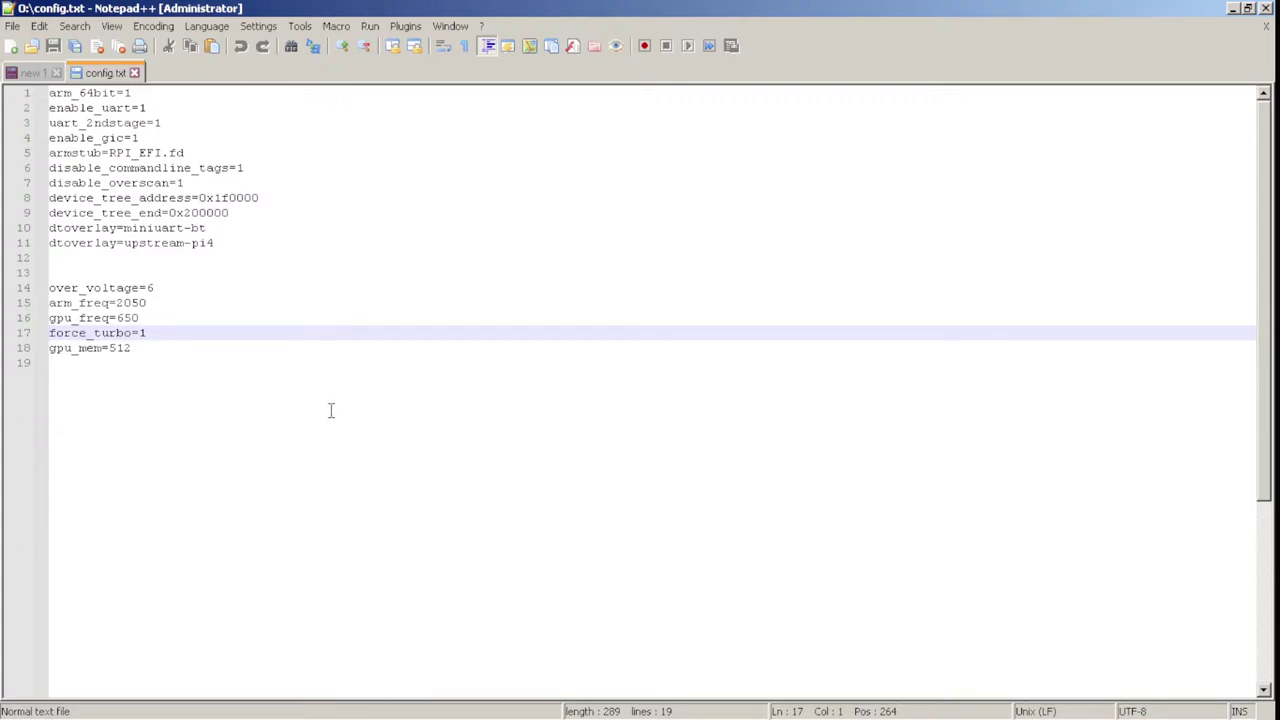
text(#)
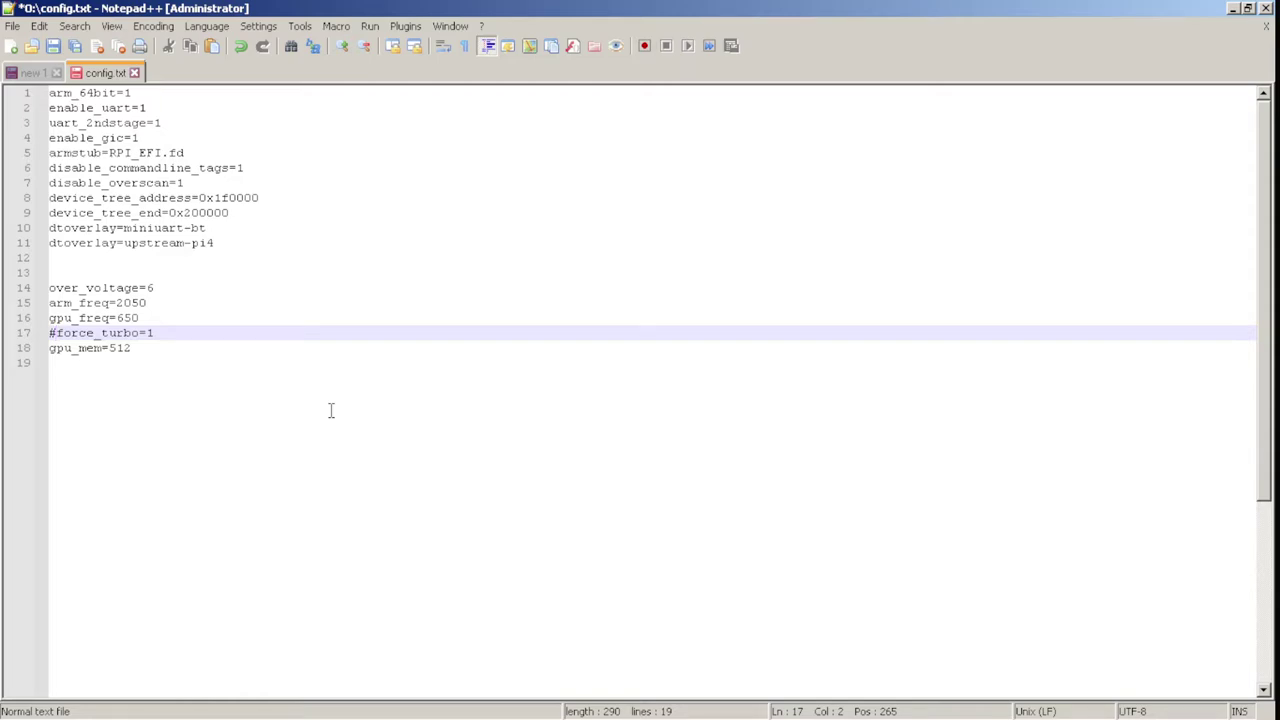
key(Up)
key(Right)
key(Right)
key(Right)
key(Right)
key(Right)
key(Right)
key(Right)
key(Right)
key(Right)
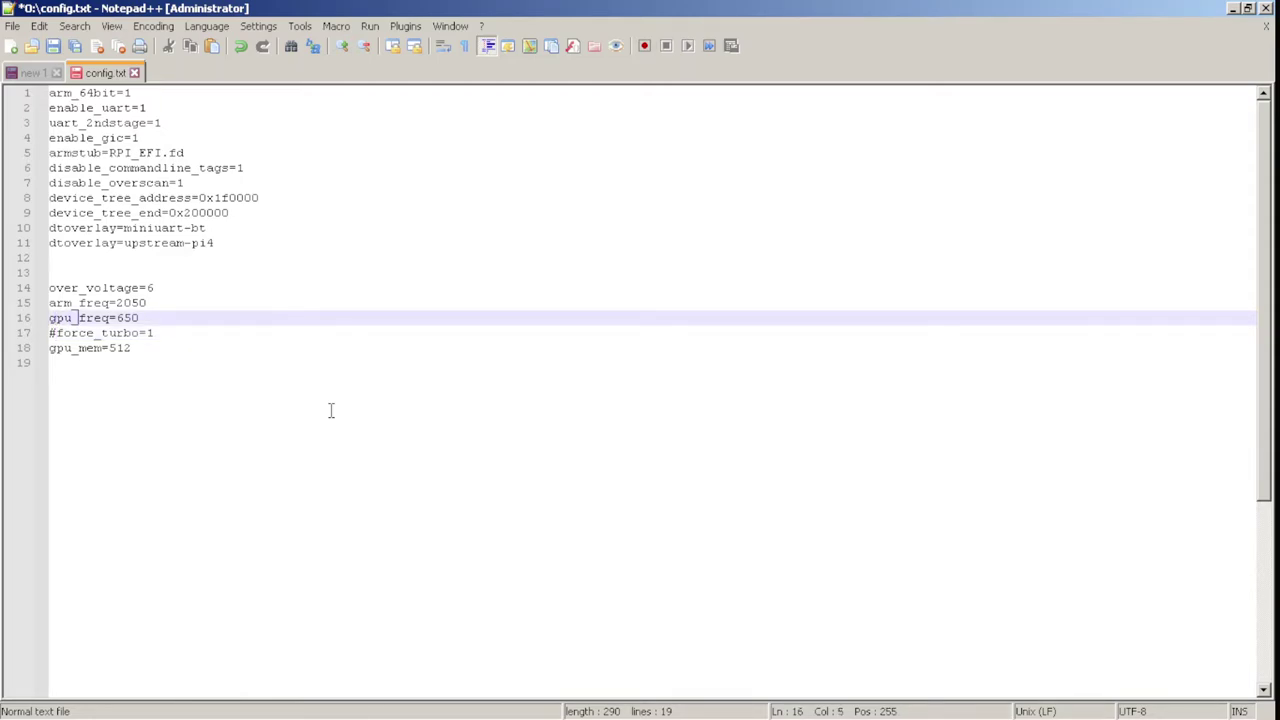
key(BackSpace)
text(0)
Step: Comment out the gpu_mem=512 line and set arm_freq to 2000
key(Home)
key(Down)
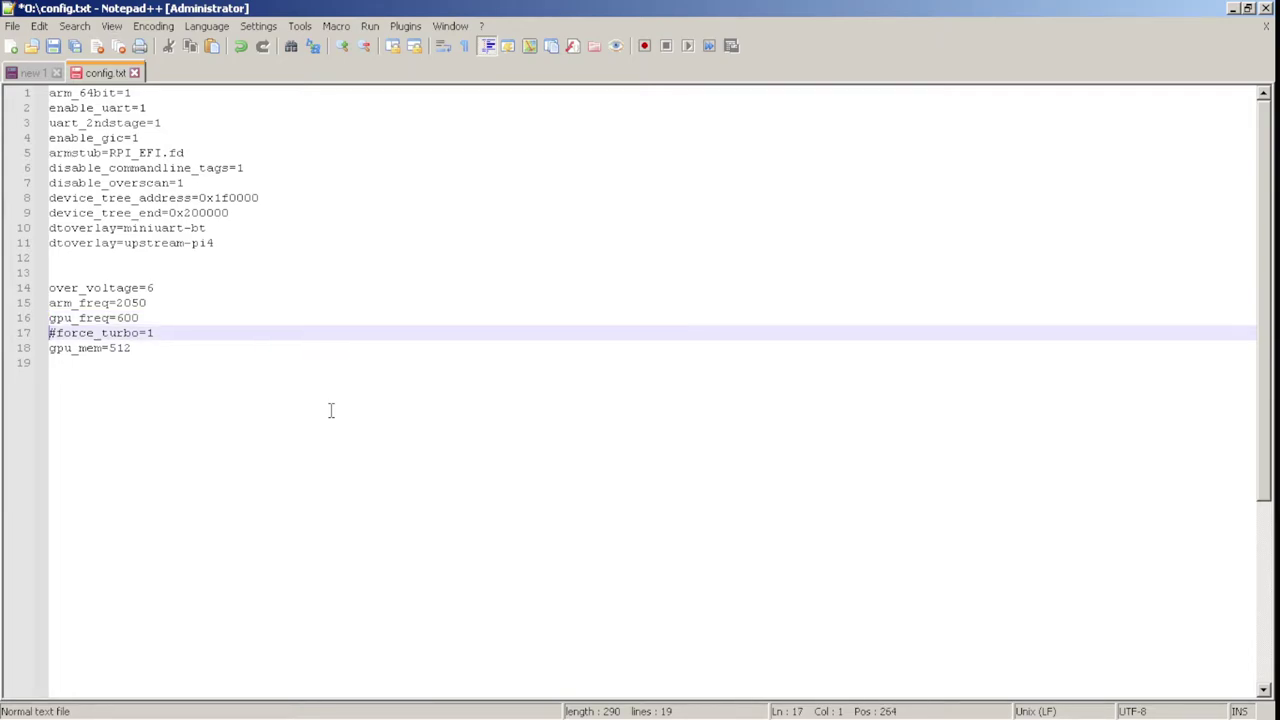
key(Down)
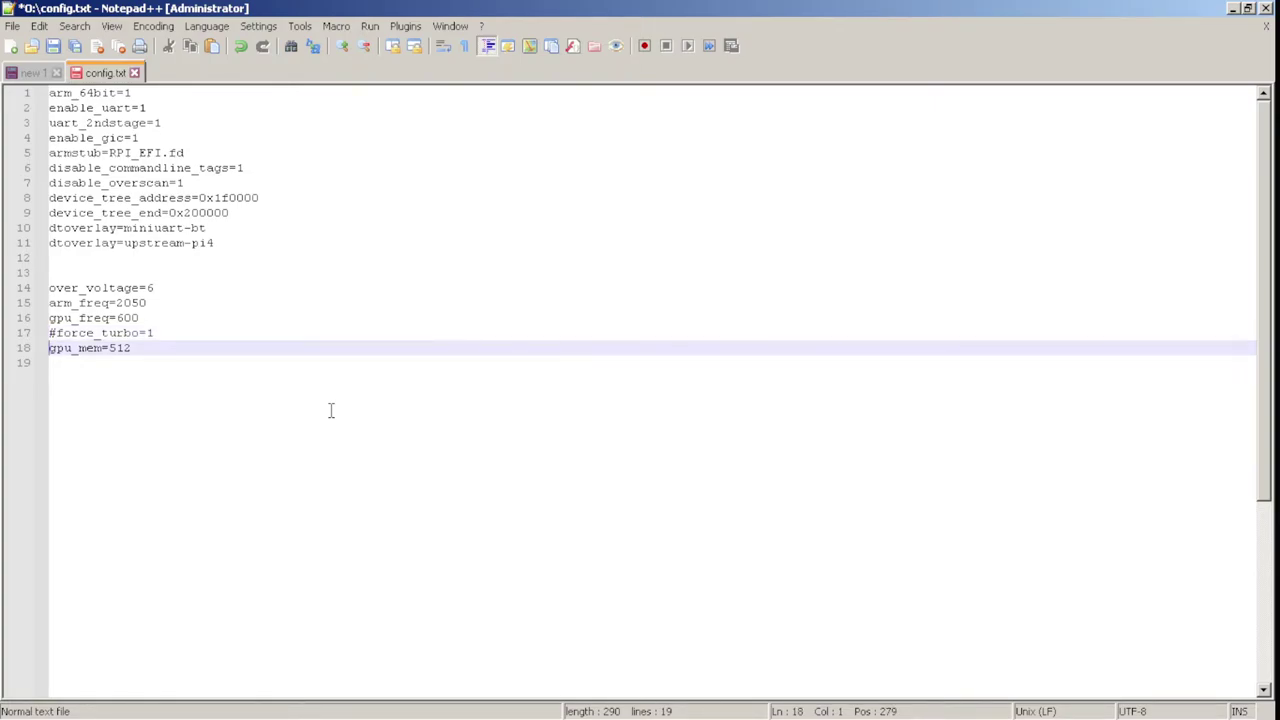
text(#)
click(133, 302)
key(BackSpace)
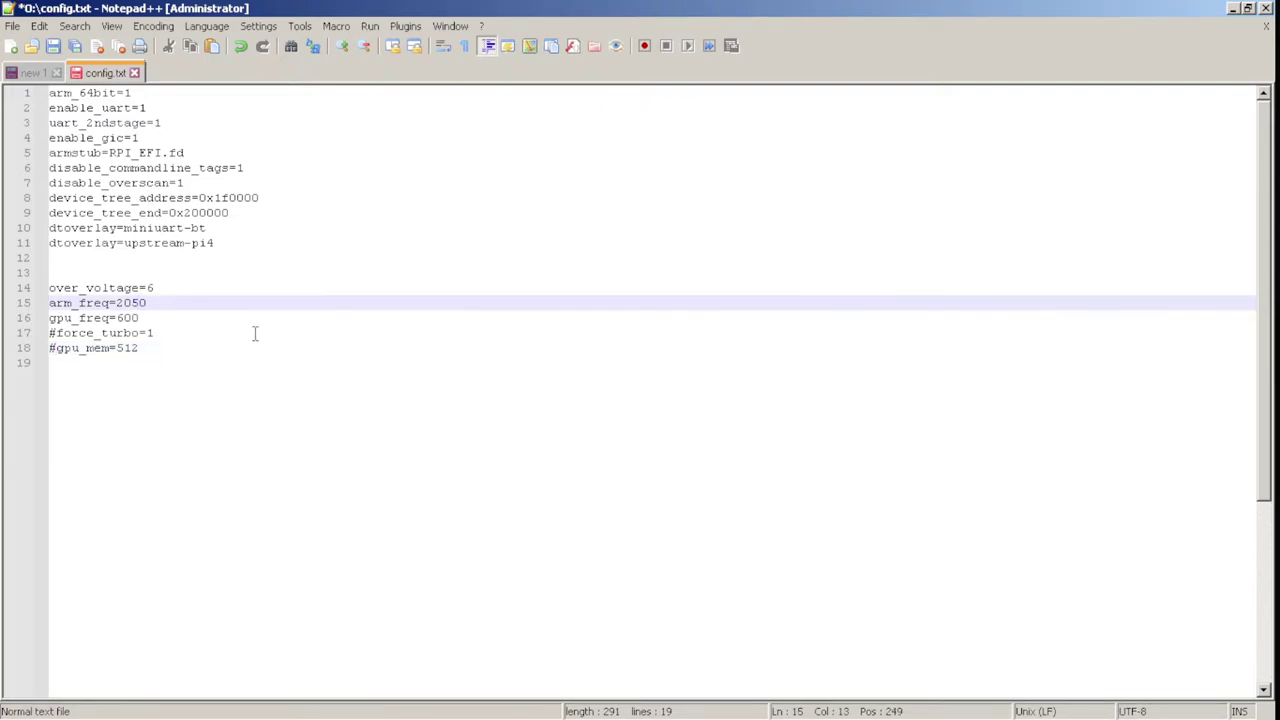
text(0)
click(191, 348)
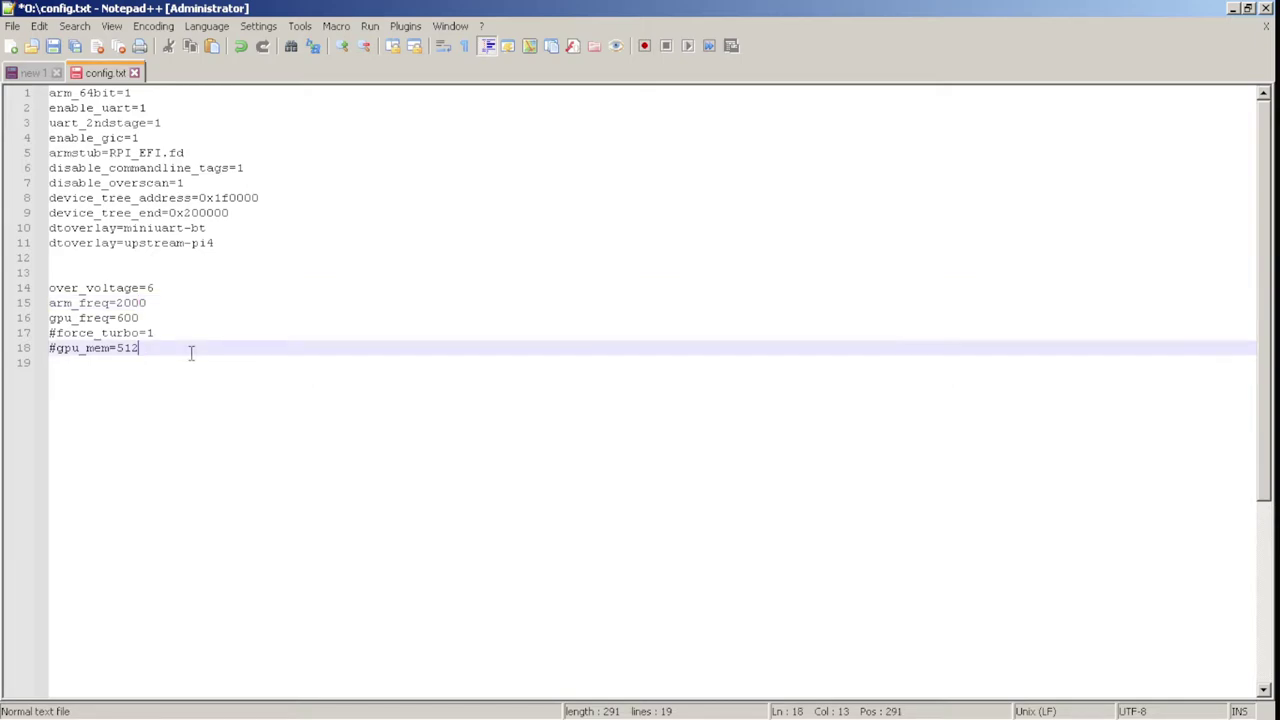
Step: Save and close config.txt, and unmount the boot partition in WoR Boot Partition Mounter
click(53, 45)
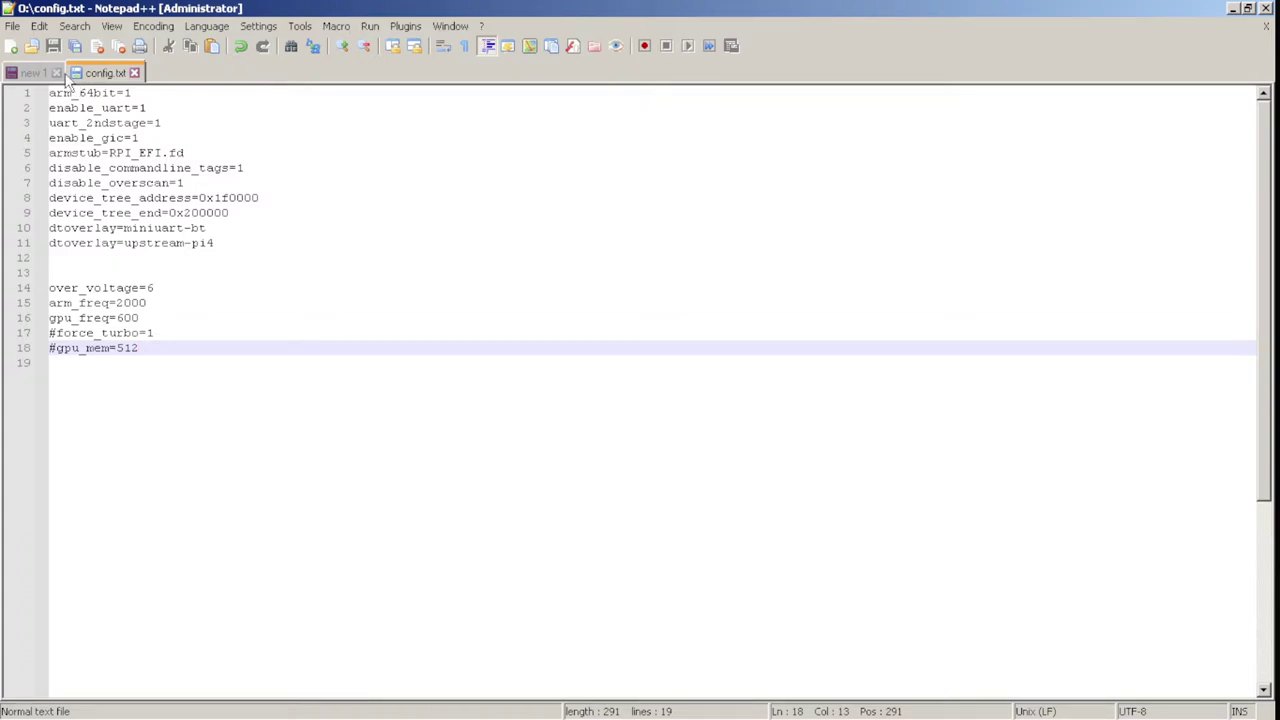
click(1266, 10)
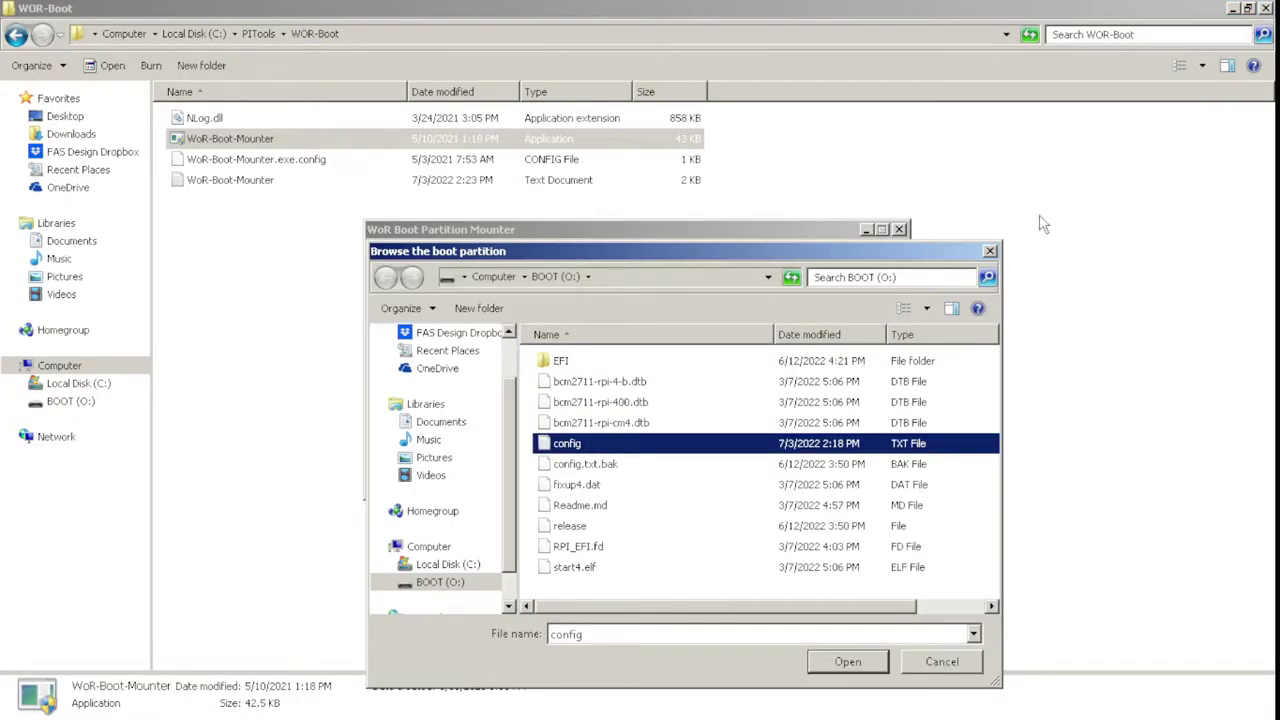
click(845, 663)
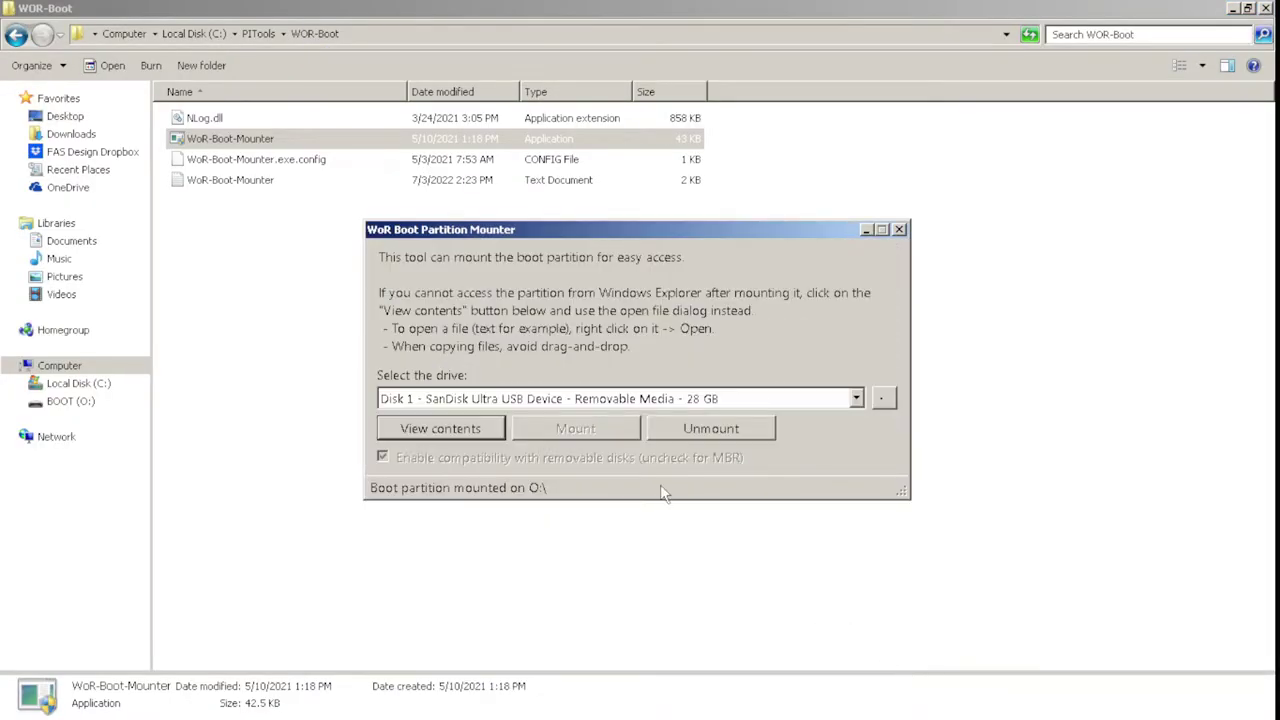
click(696, 430)
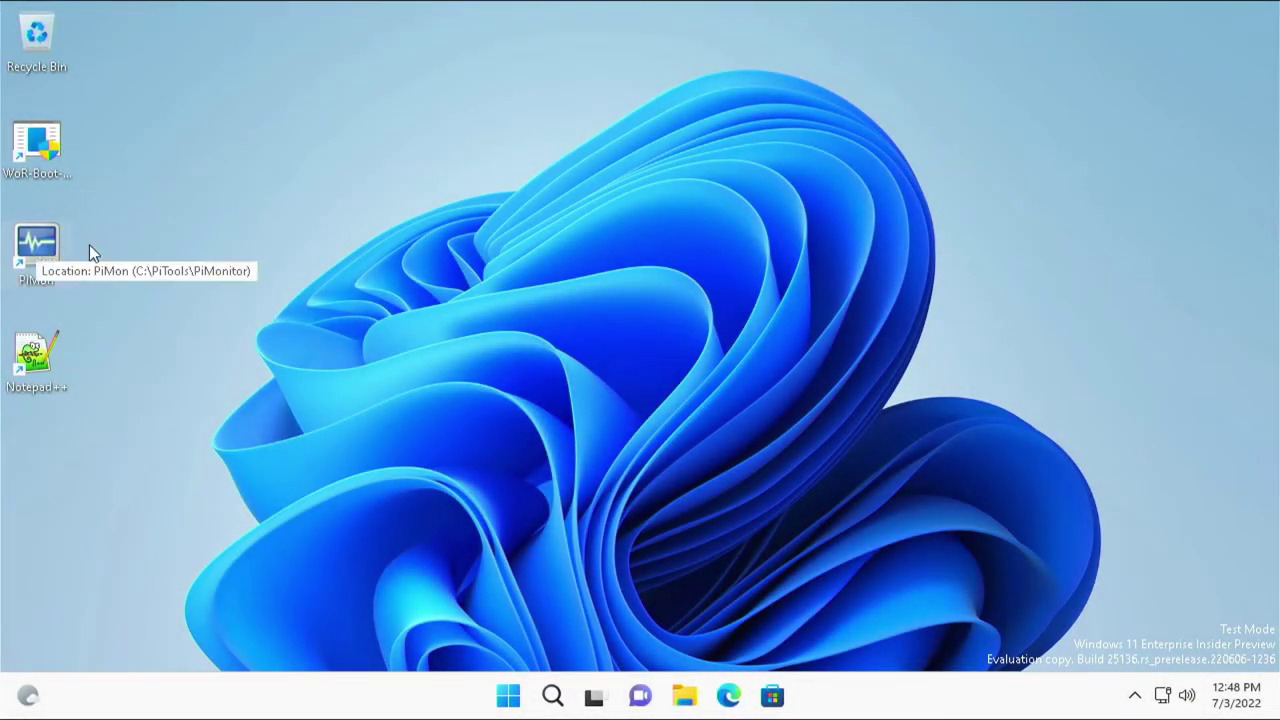
Step: Run PiMon on the Raspberry Pi's Windows 11 desktop to check temperature, clocks and voltages, and close it
double_click(40, 250)
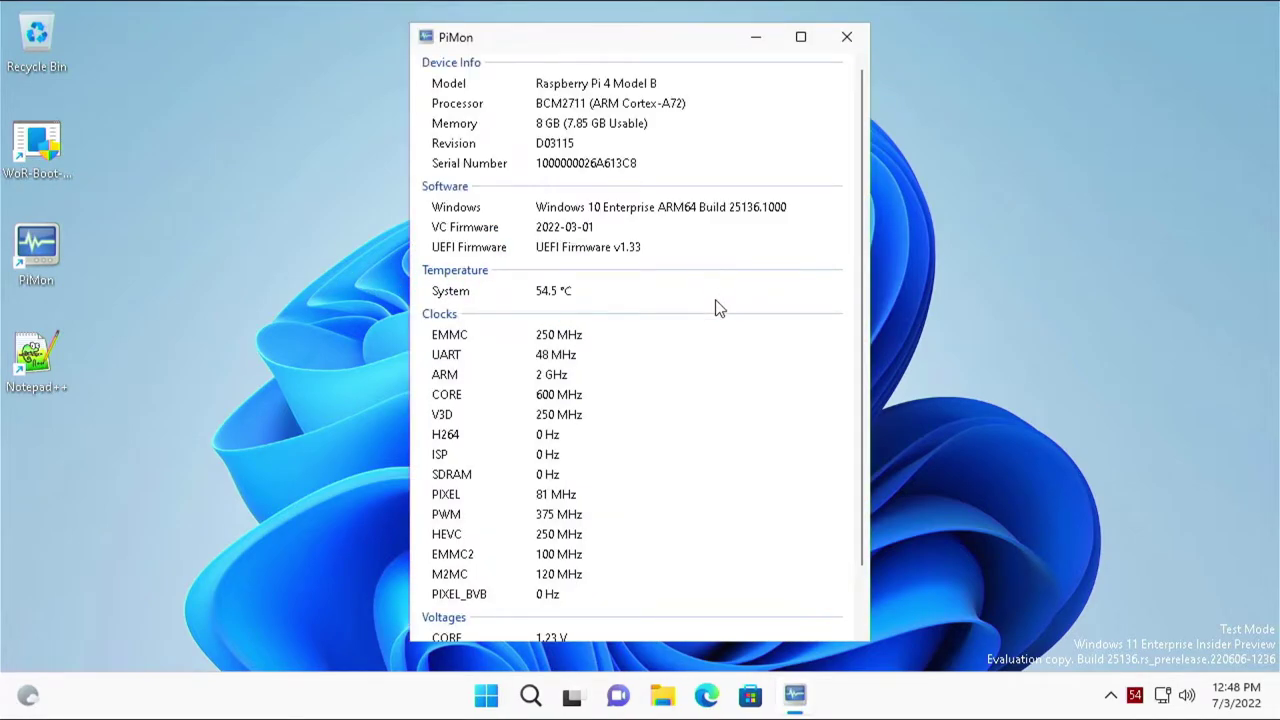
scroll(726, 330, down, 2)
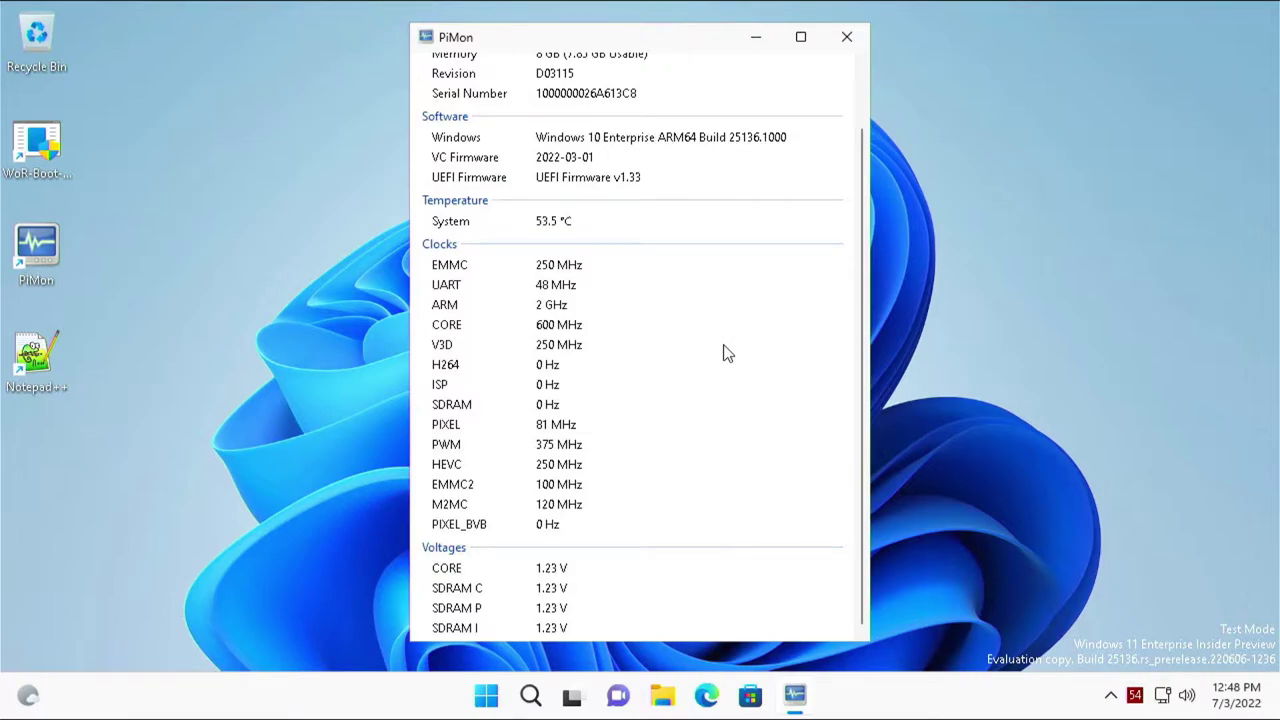
scroll(724, 348, up, 2)
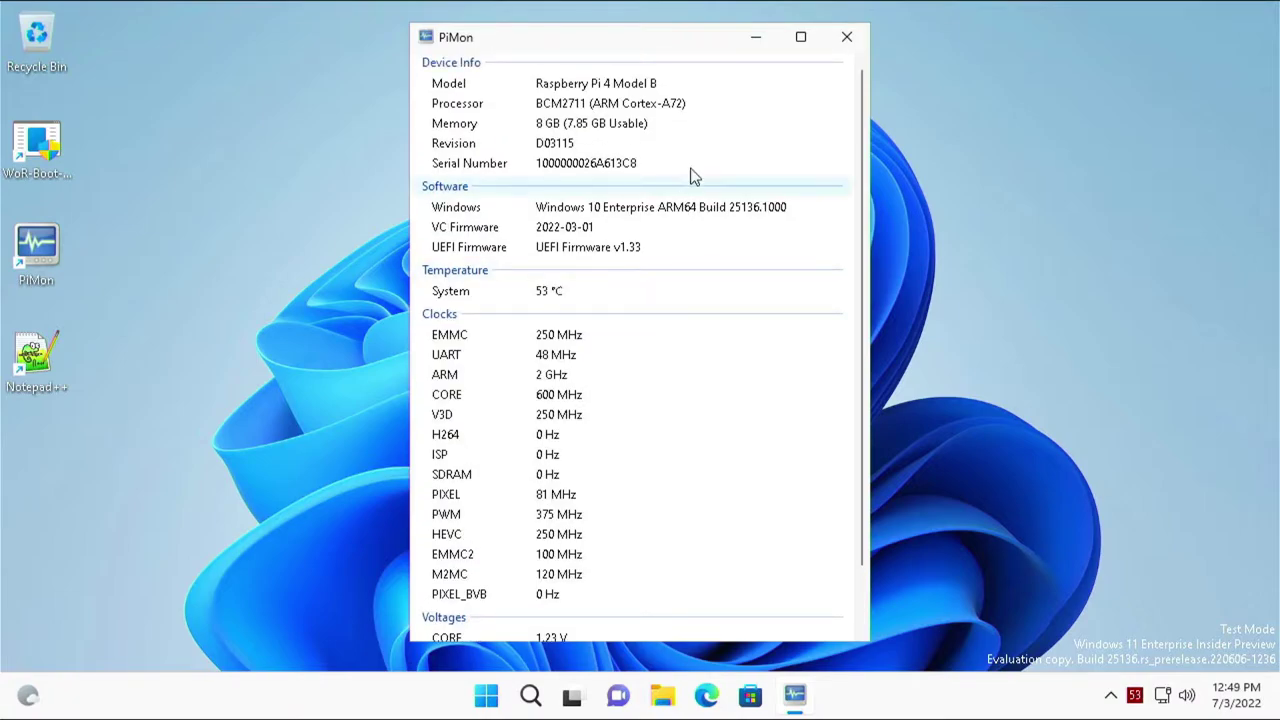
click(846, 40)
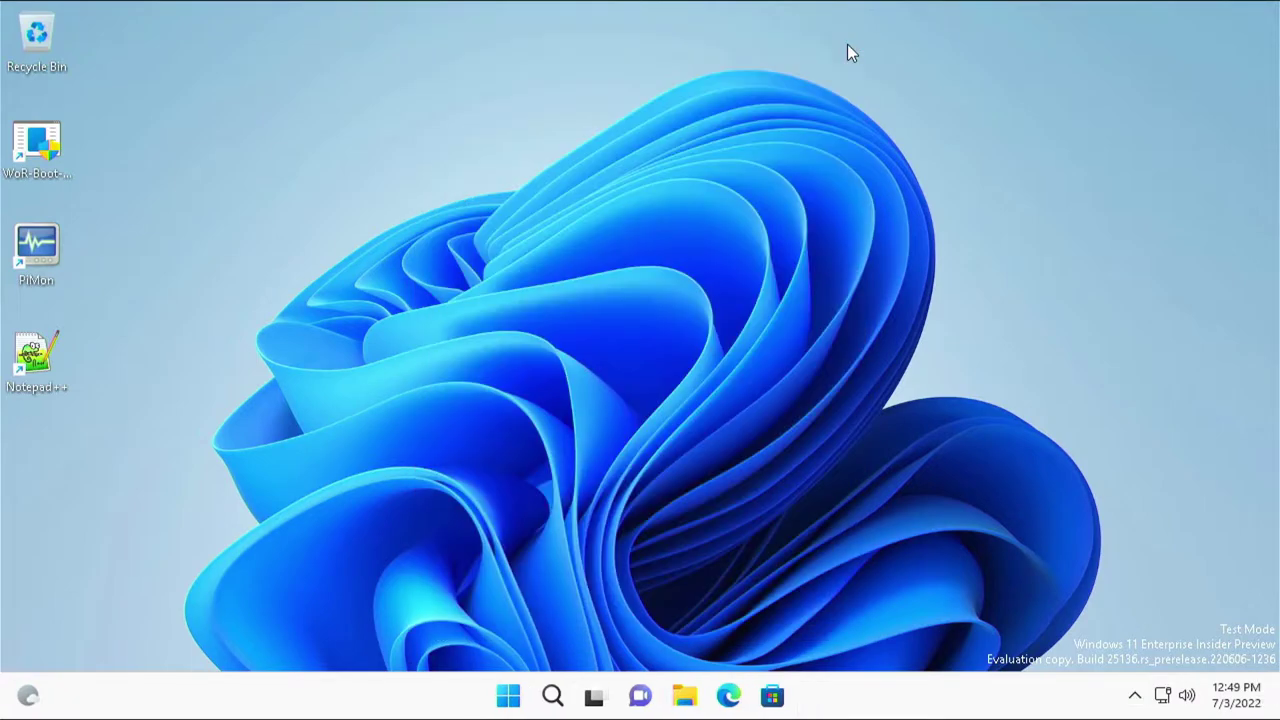
Step: Open the list of installed apps in Windows Settings
click(508, 697)
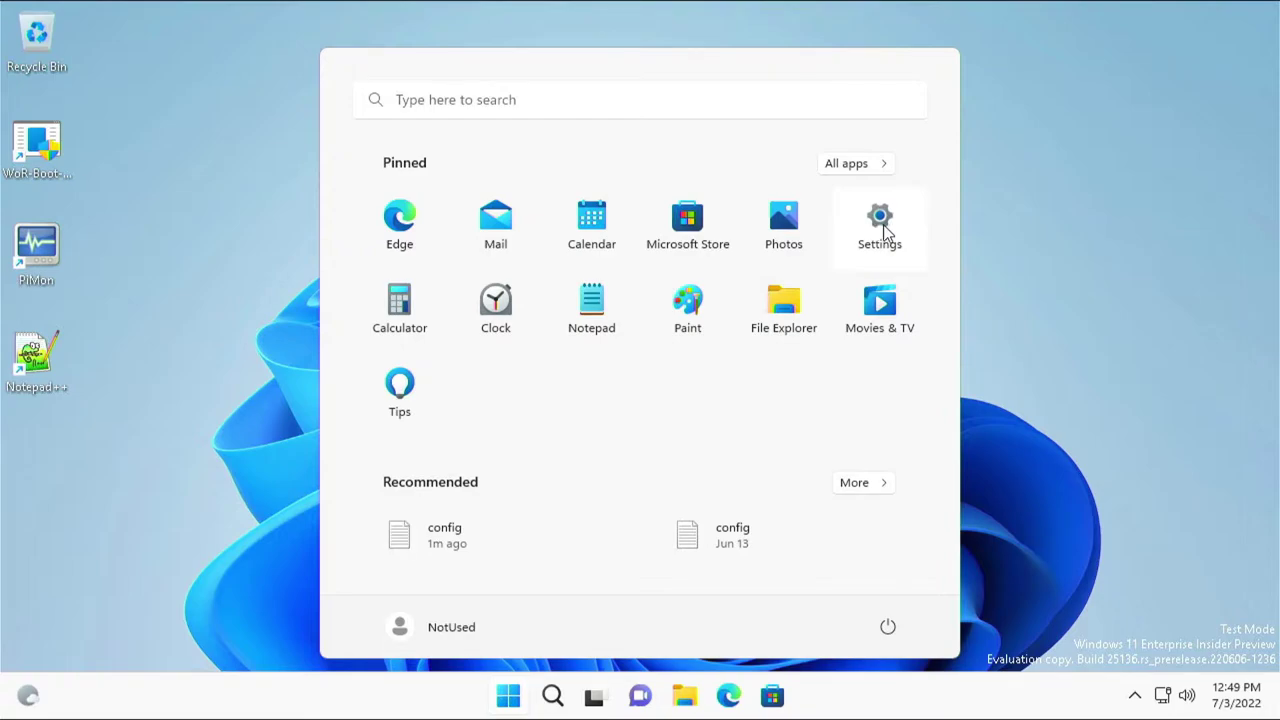
click(883, 230)
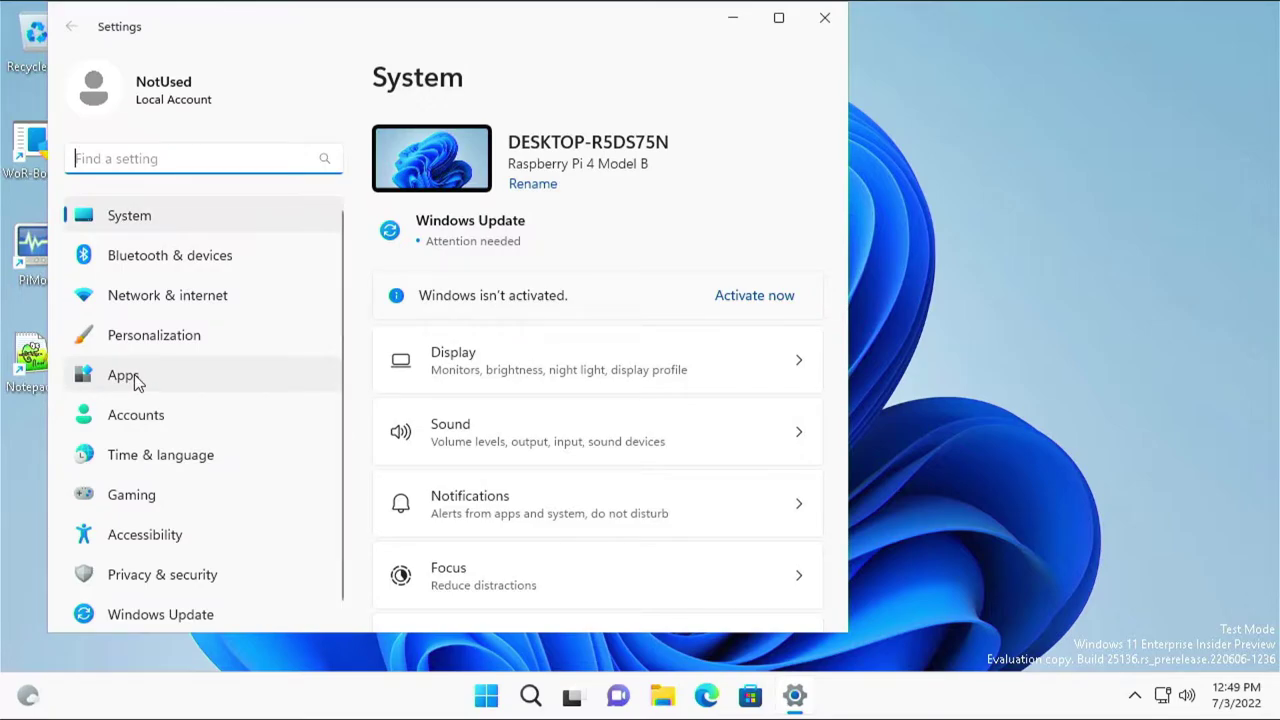
click(181, 374)
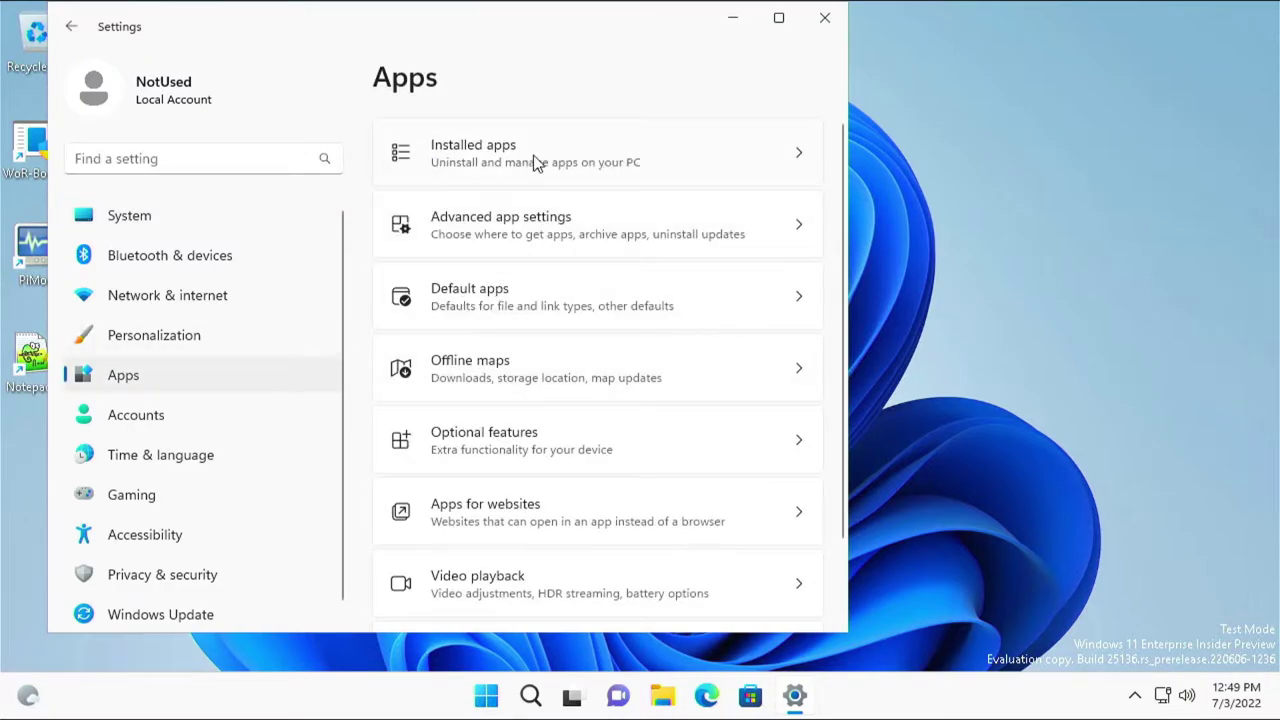
click(533, 160)
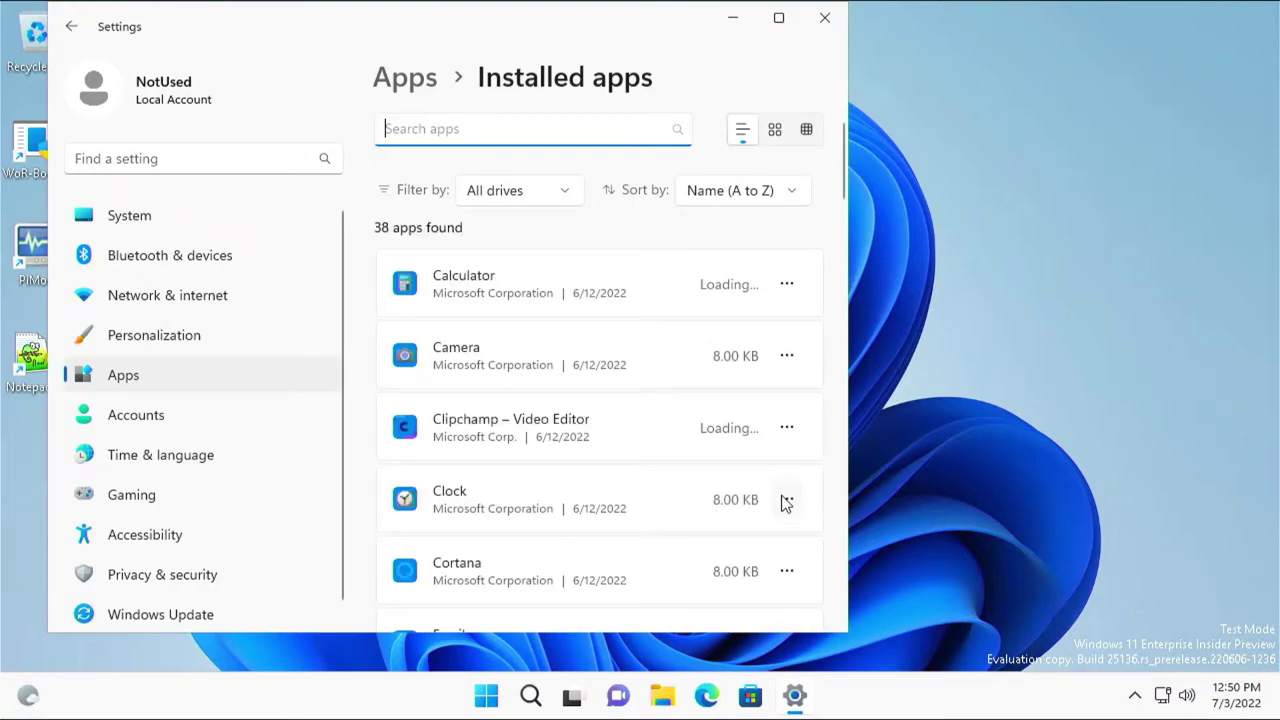
Step: Uninstall Microsoft OneDrive from the installed apps
scroll(785, 503, down, 3)
scroll(781, 496, down, 5)
scroll(785, 510, down, 4)
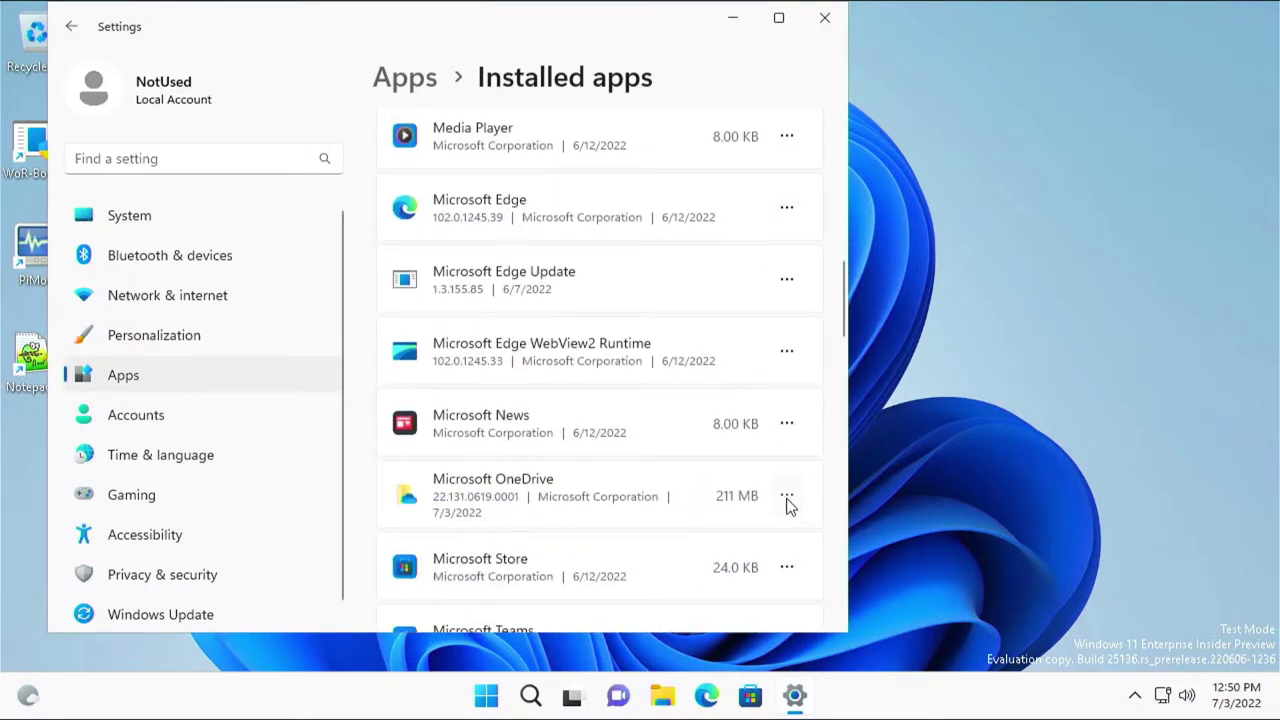
click(788, 499)
click(583, 571)
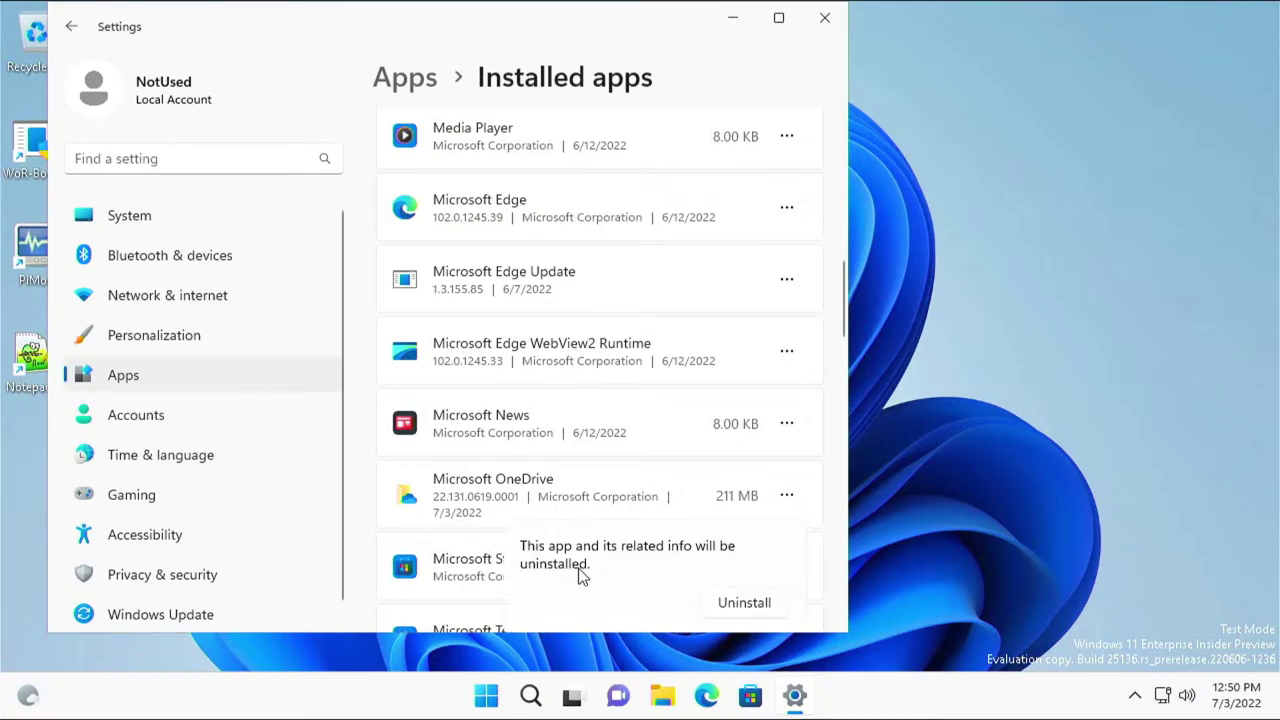
click(742, 605)
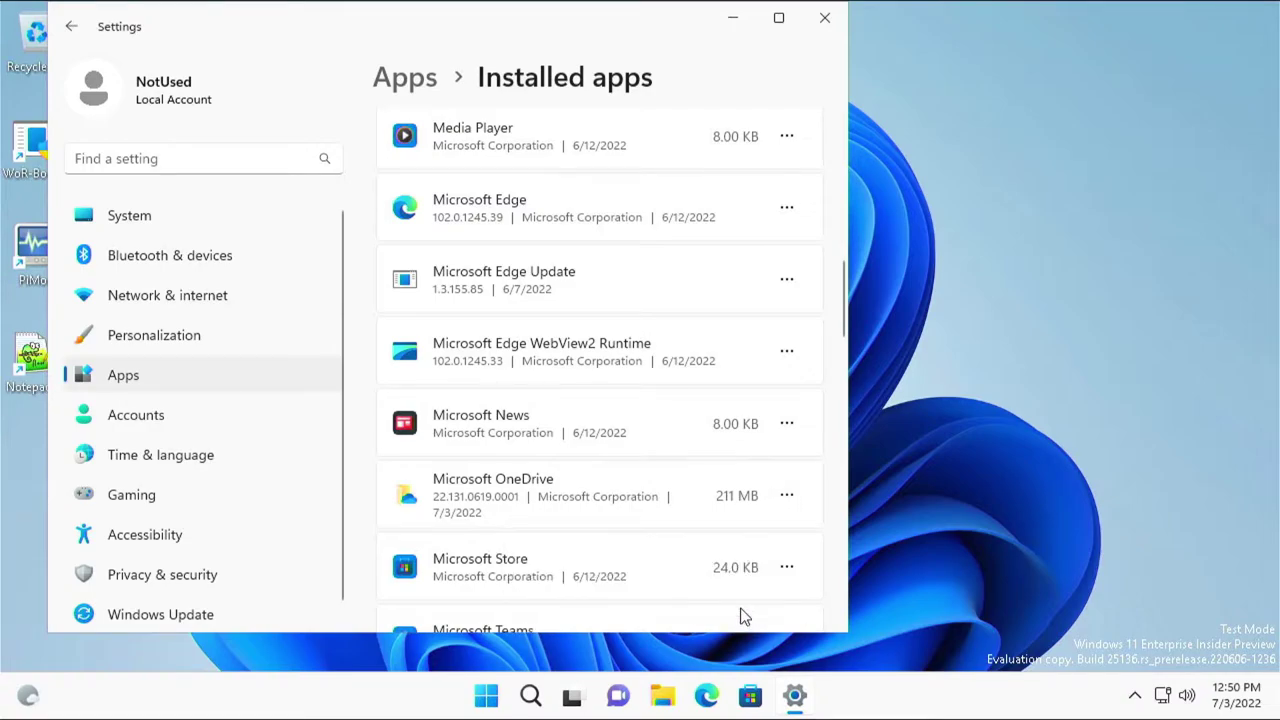
Step: In Cortana's advanced options, turn off the Microphone permission and set running in the background to Never
scroll(755, 558, up, 6)
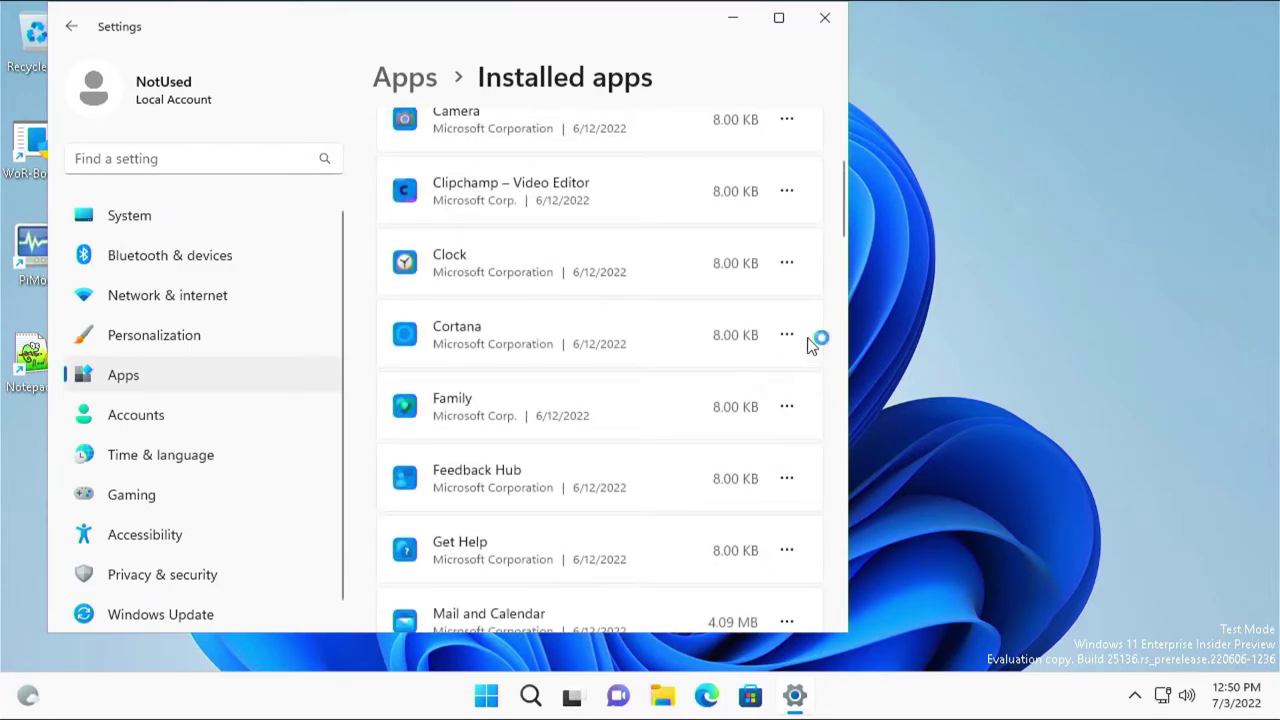
click(787, 336)
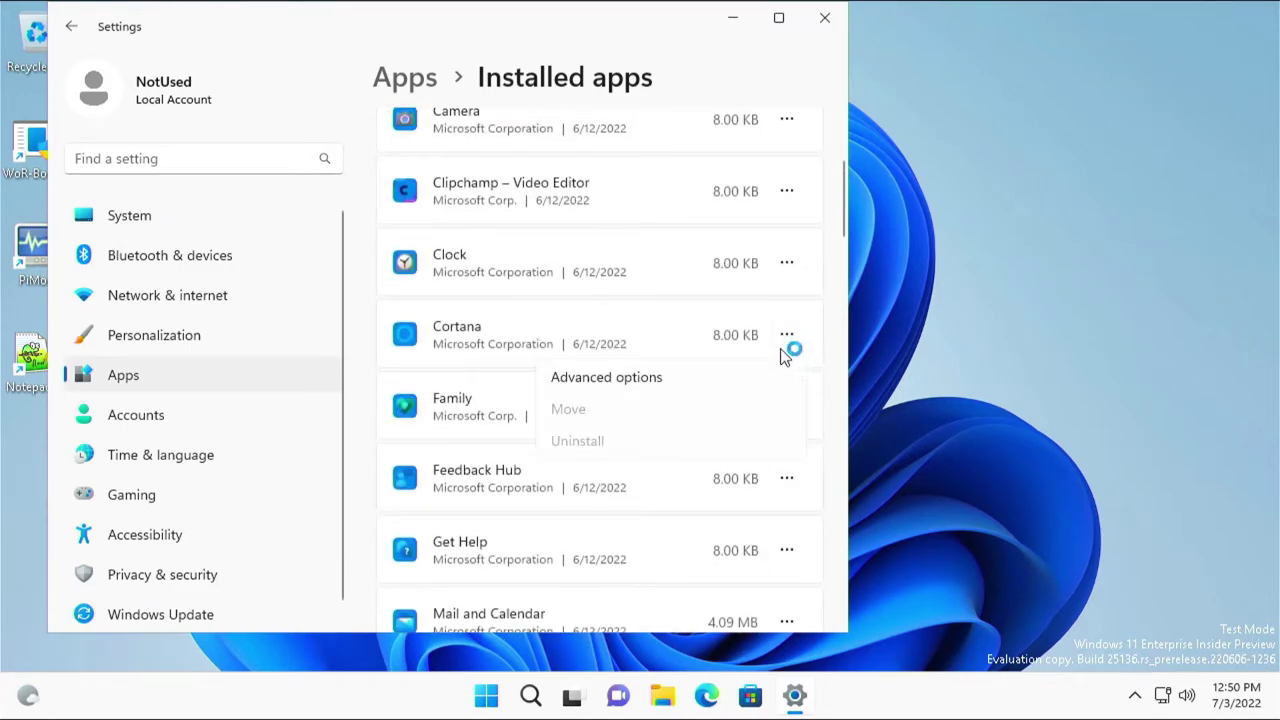
click(660, 380)
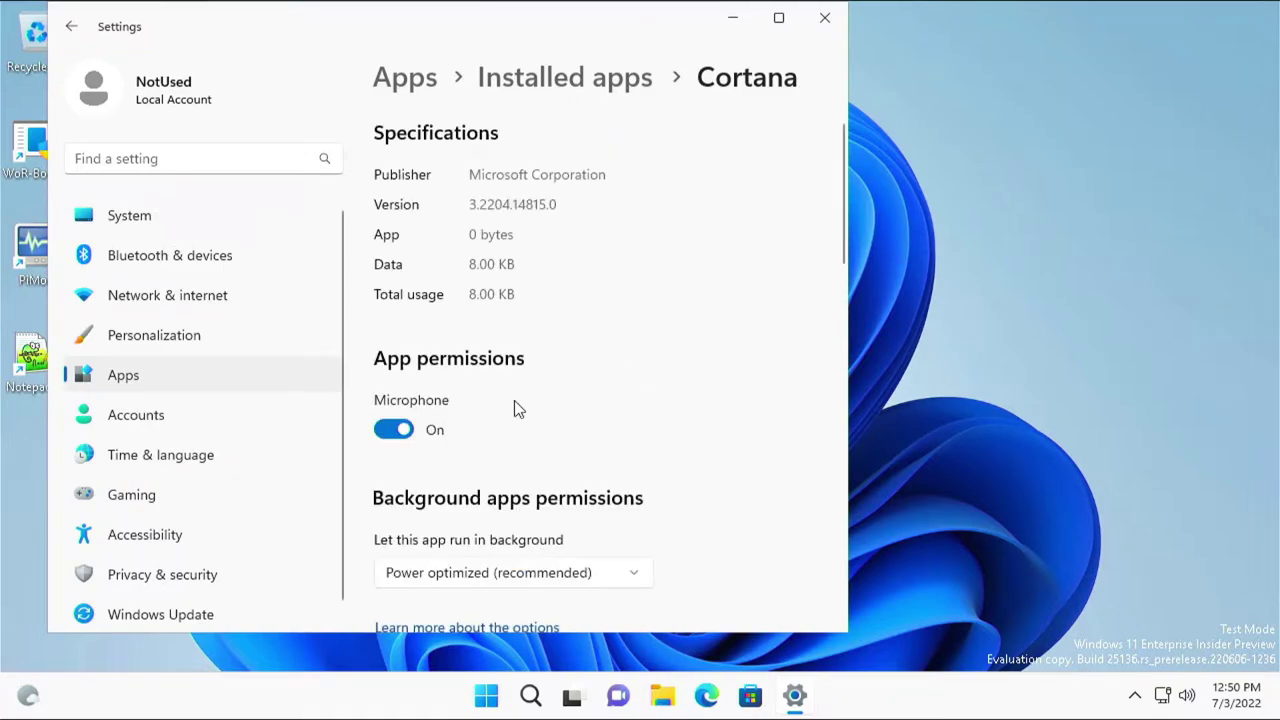
click(400, 430)
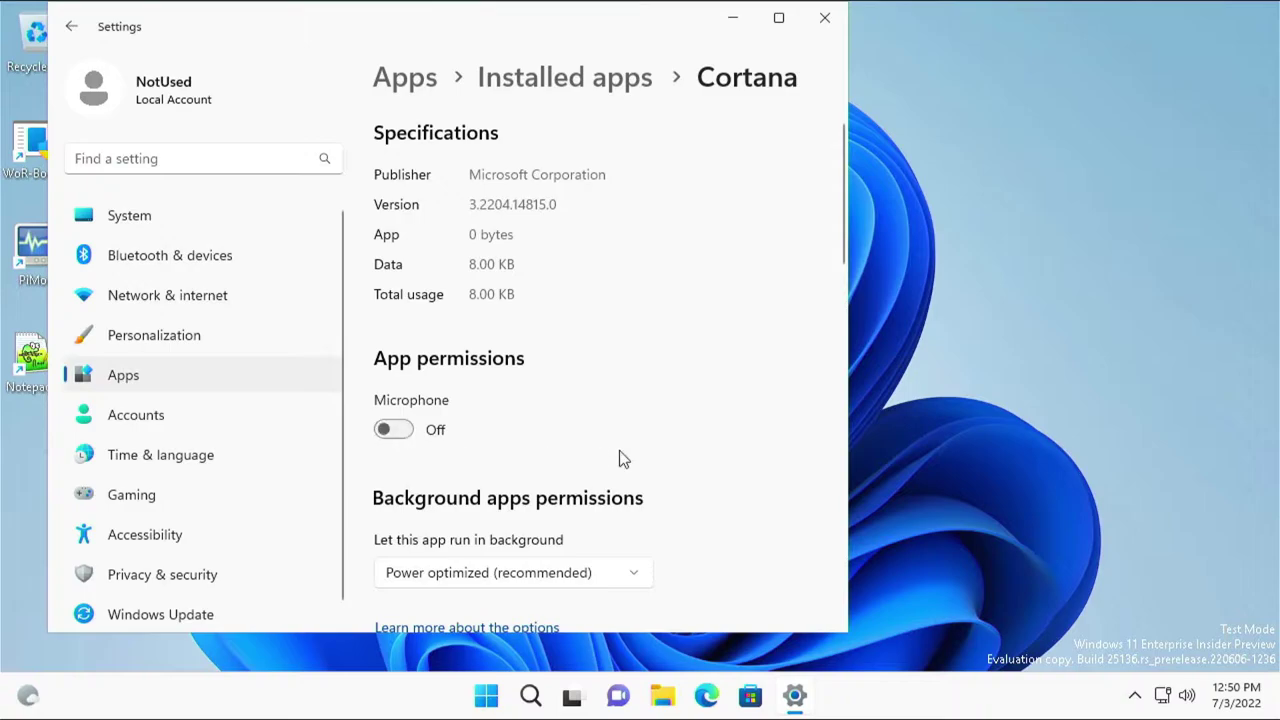
scroll(619, 458, down, 2)
click(587, 416)
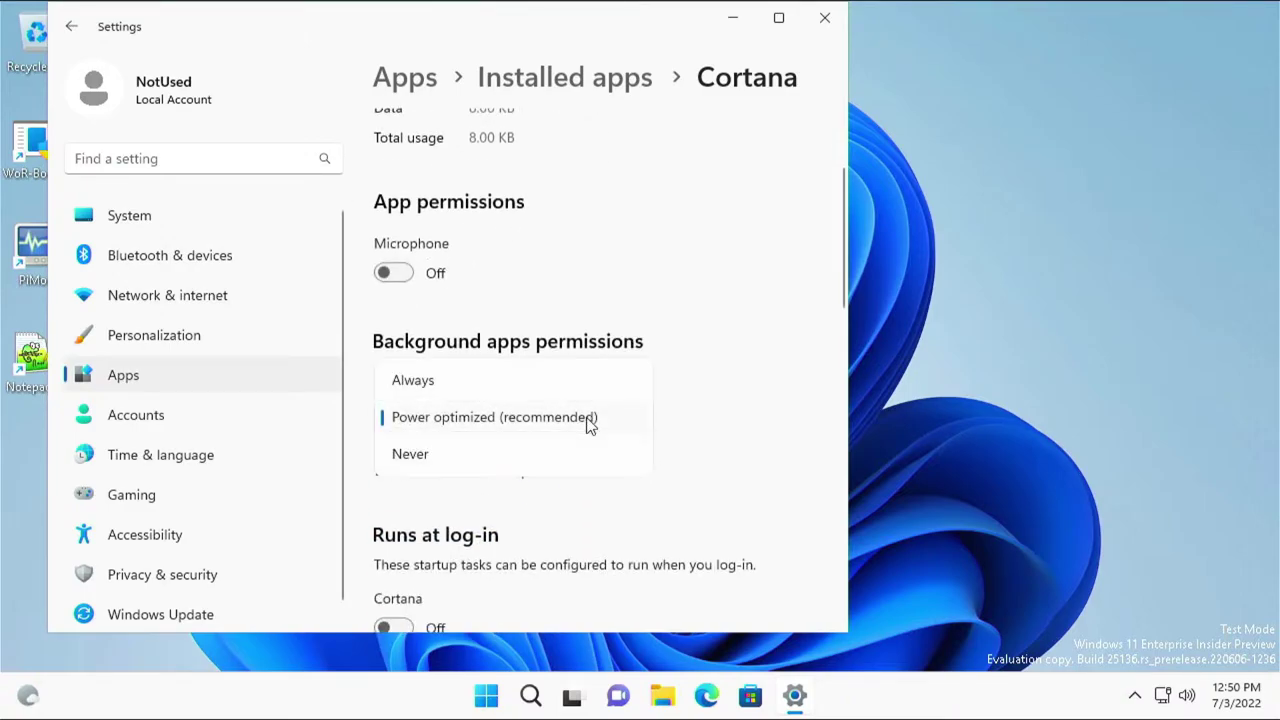
click(418, 458)
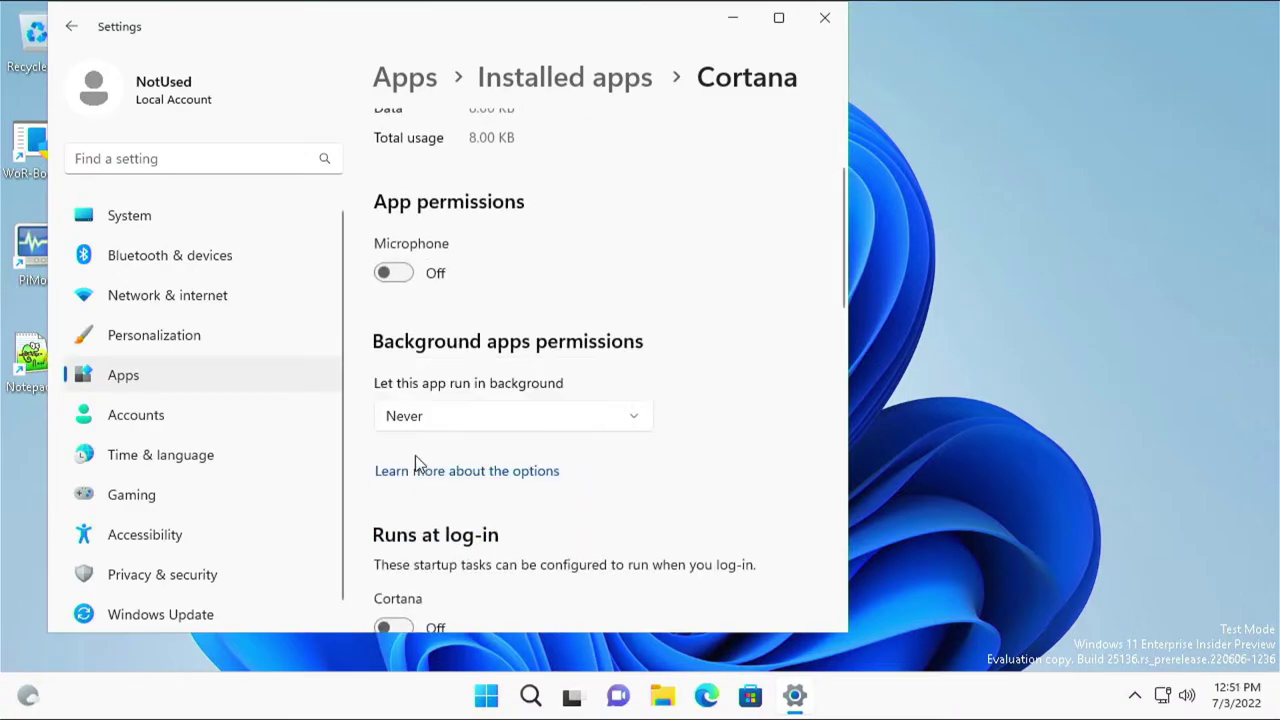
Step: Examine Cortana's log-in startup, default apps, Terminate, Reset and Uninstall options
scroll(668, 460, down, 1)
scroll(665, 455, down, 2)
scroll(662, 460, down, 2)
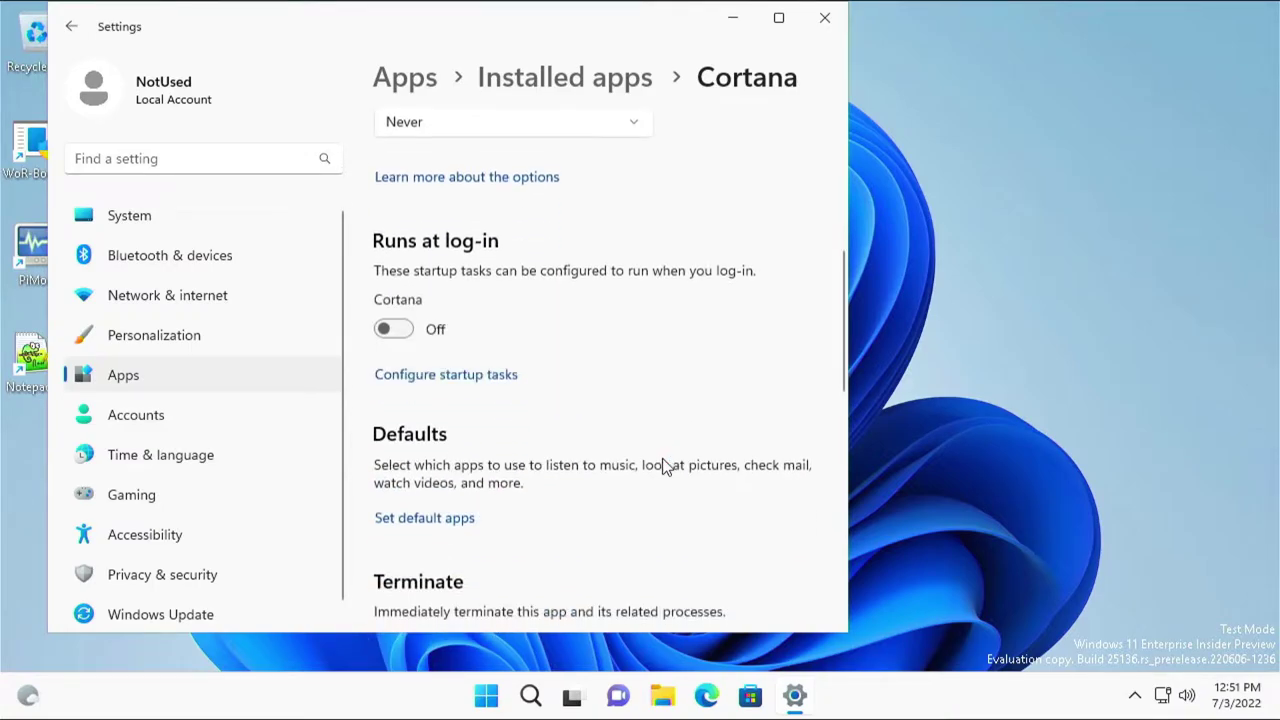
scroll(662, 460, down, 1)
scroll(662, 468, down, 2)
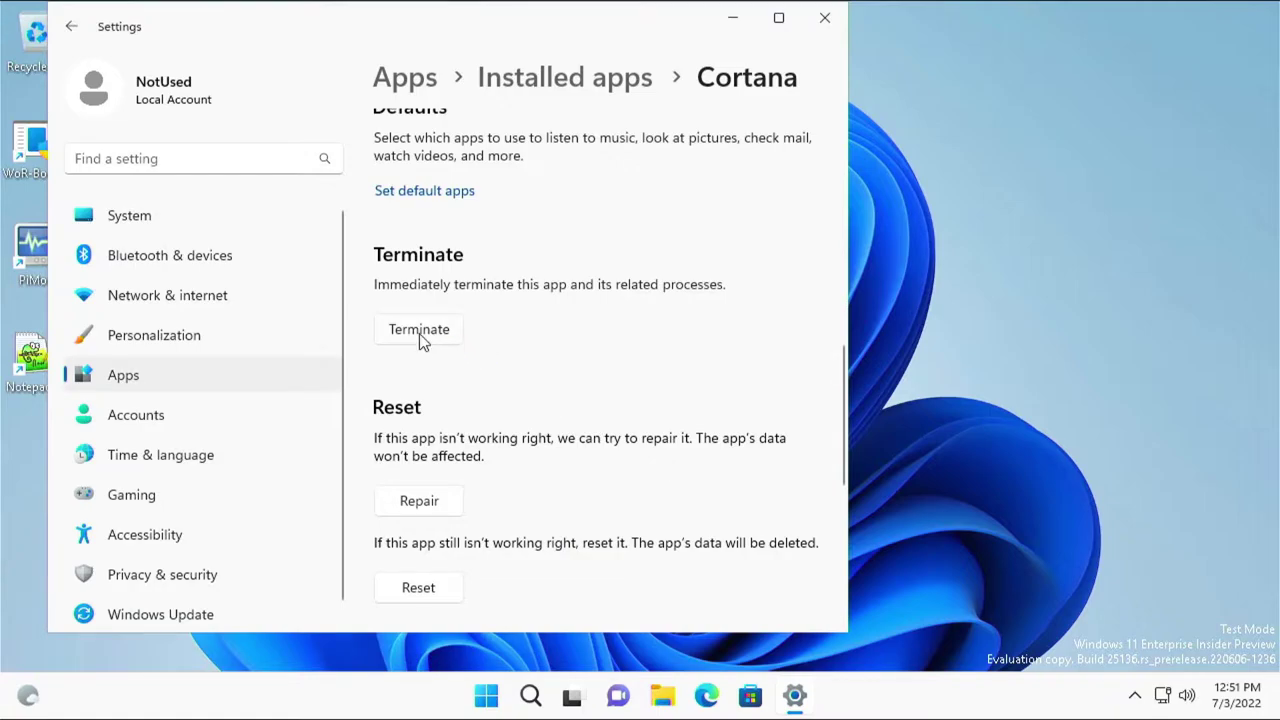
scroll(634, 387, down, 5)
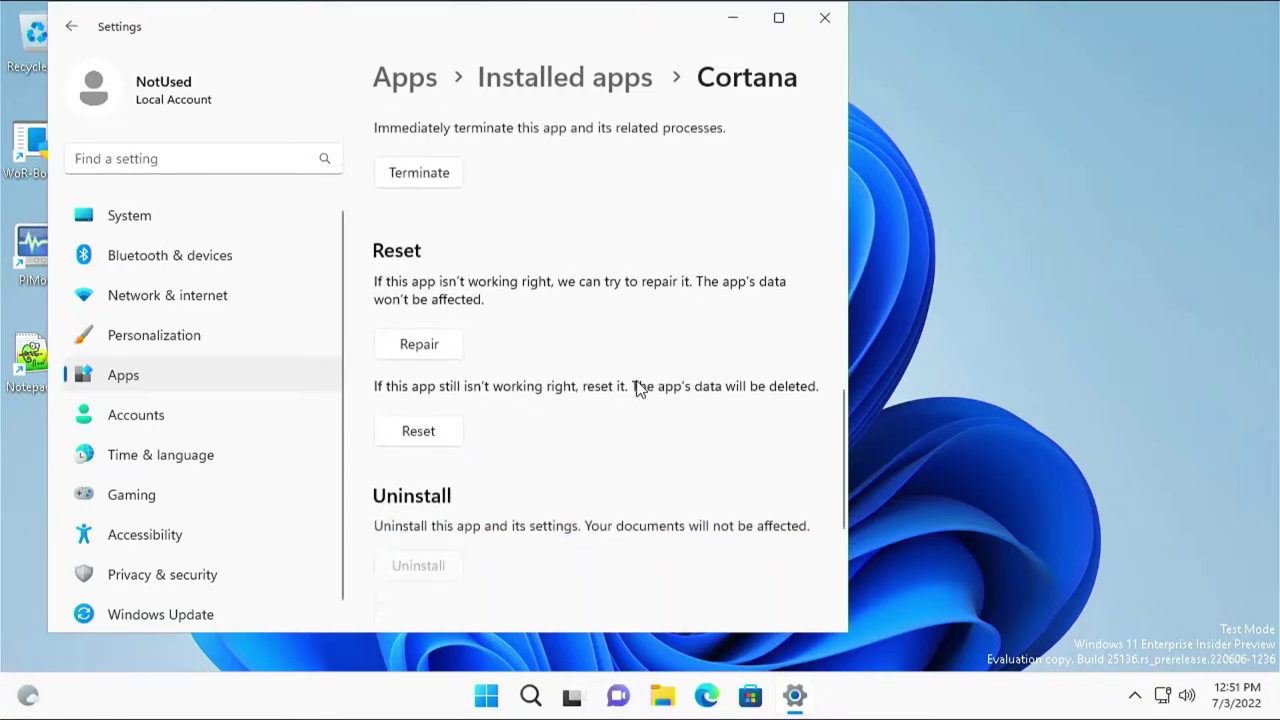
Step: Return from Cortana's options to the installed apps list and uninstall Calculator
scroll(635, 385, up, 15)
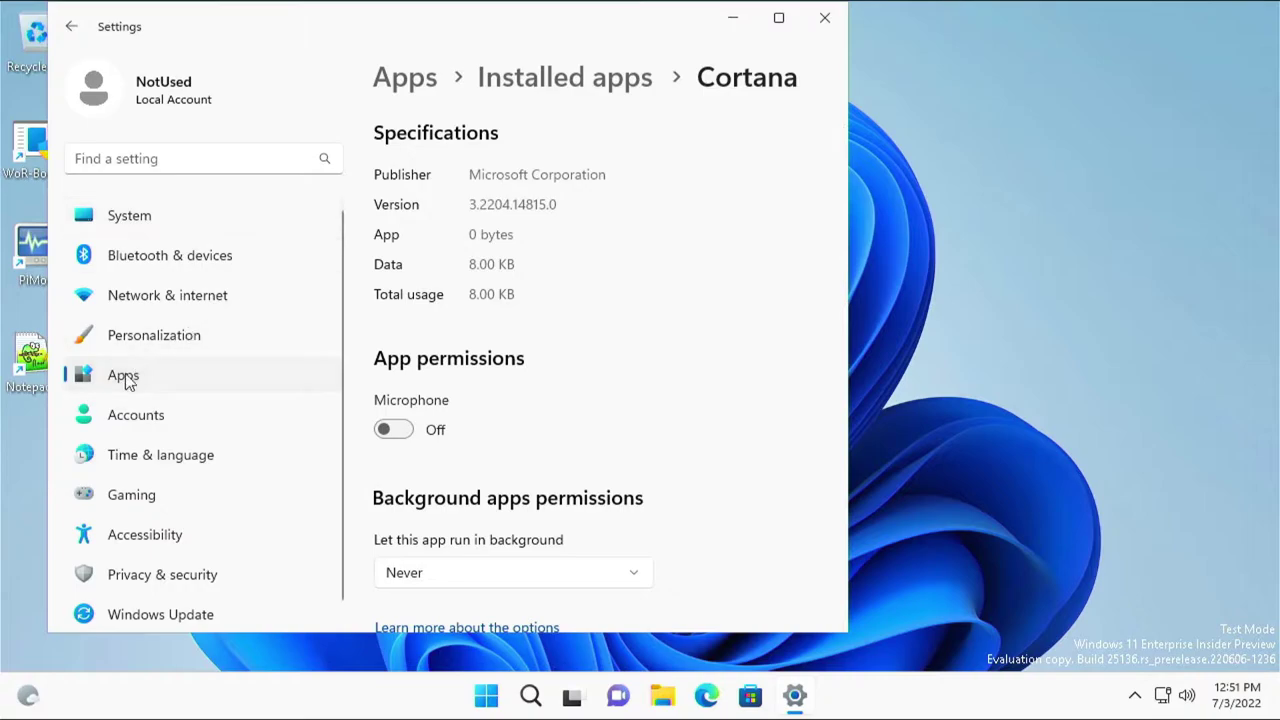
click(71, 26)
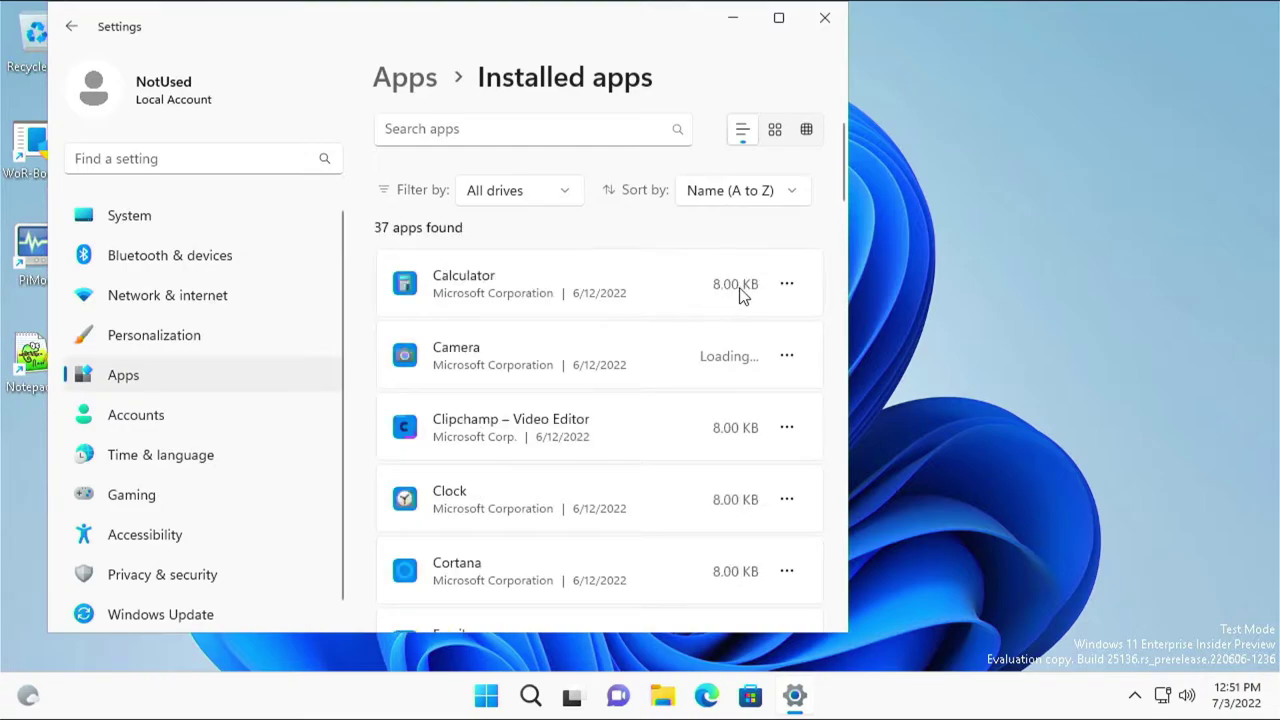
click(792, 288)
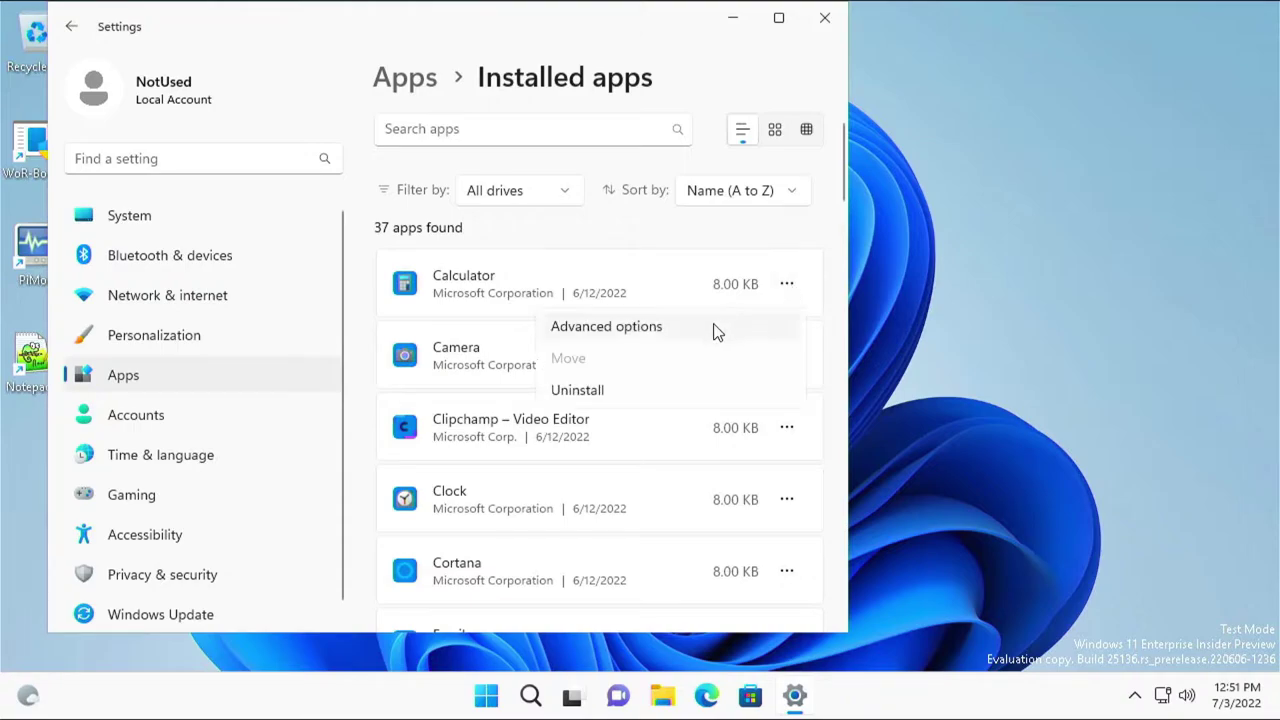
click(582, 394)
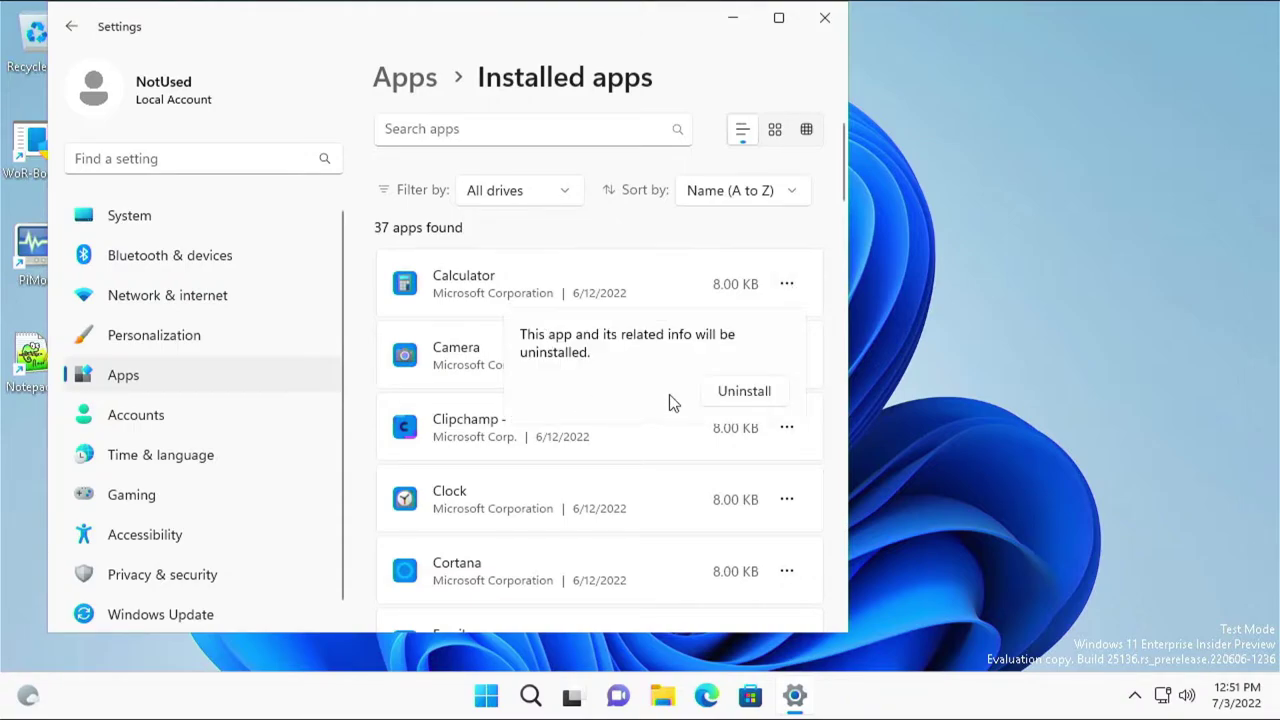
click(750, 392)
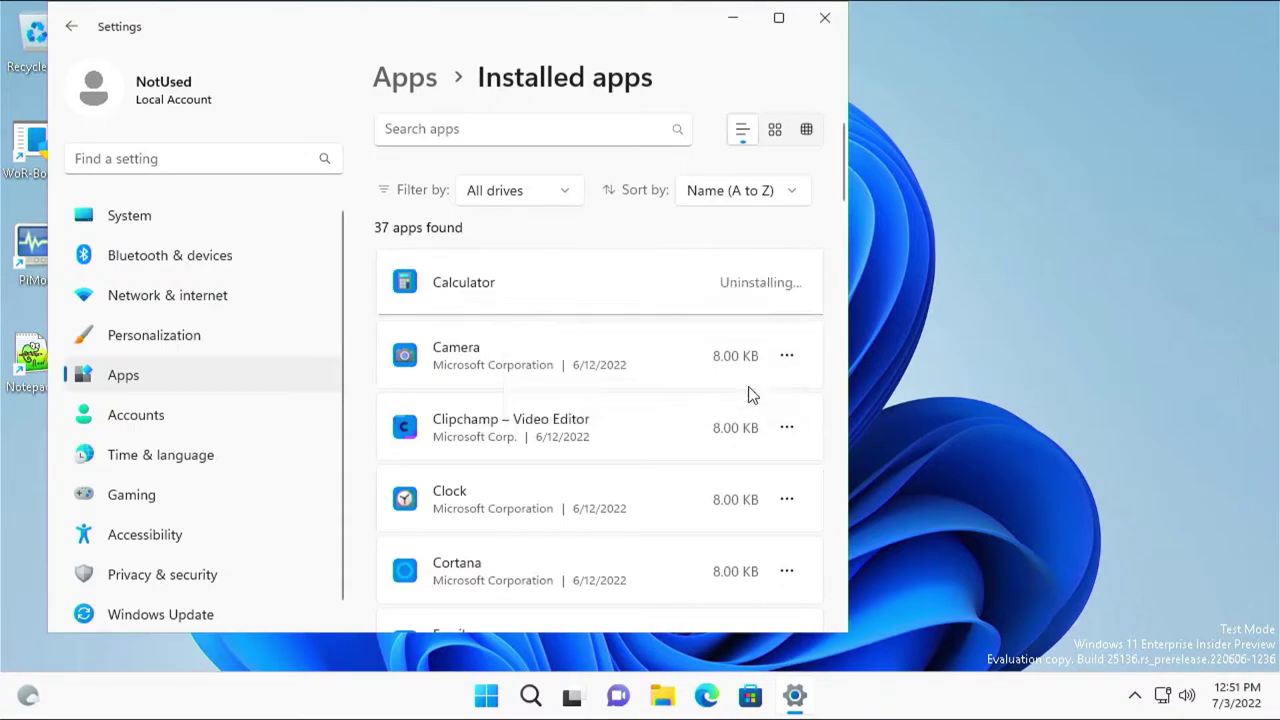
Step: In Camera's advanced options, turn off the Camera, Microphone and Videos permissions and set running in the background to Never
click(789, 357)
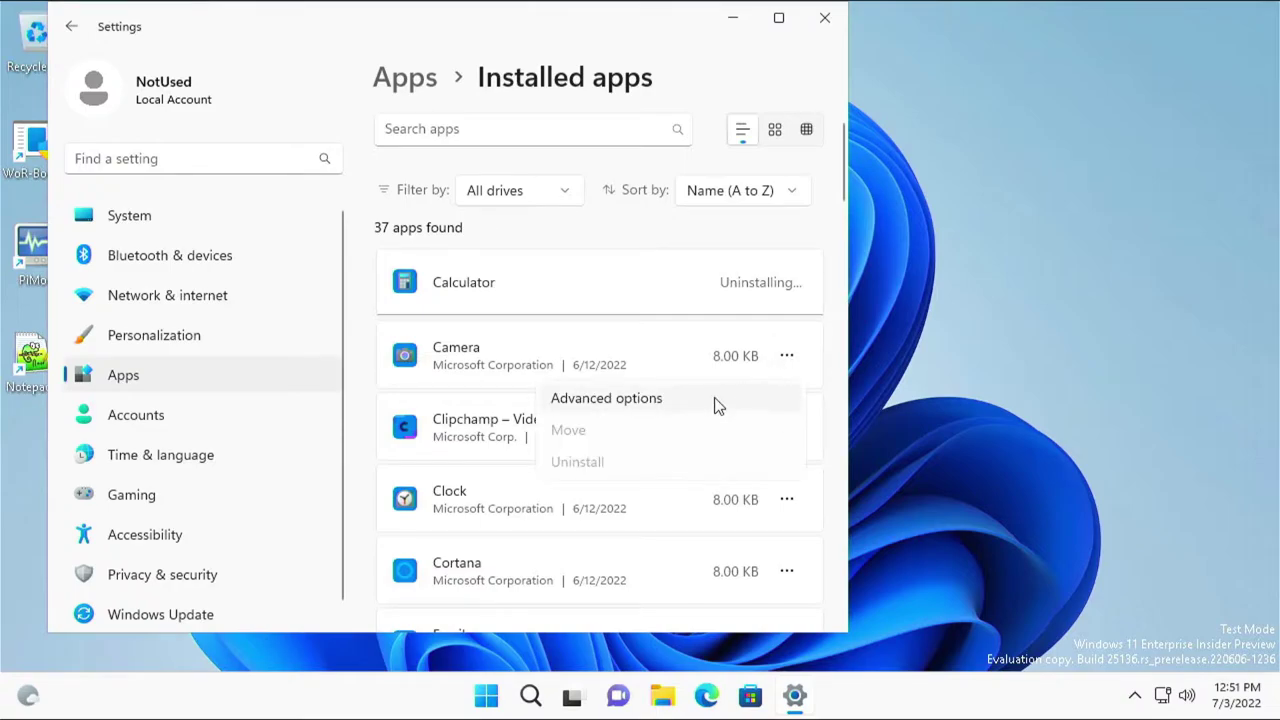
click(646, 400)
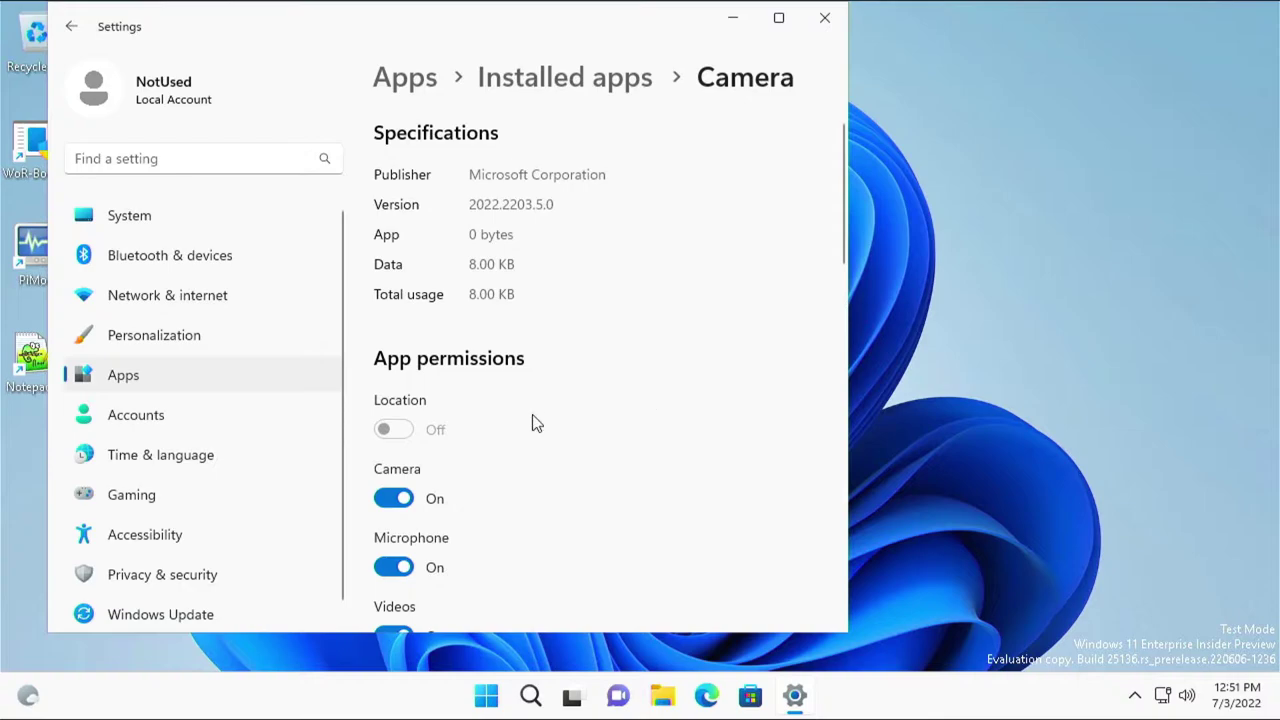
click(395, 500)
click(398, 566)
scroll(409, 548, down, 1)
click(405, 556)
scroll(420, 550, down, 3)
scroll(422, 544, down, 1)
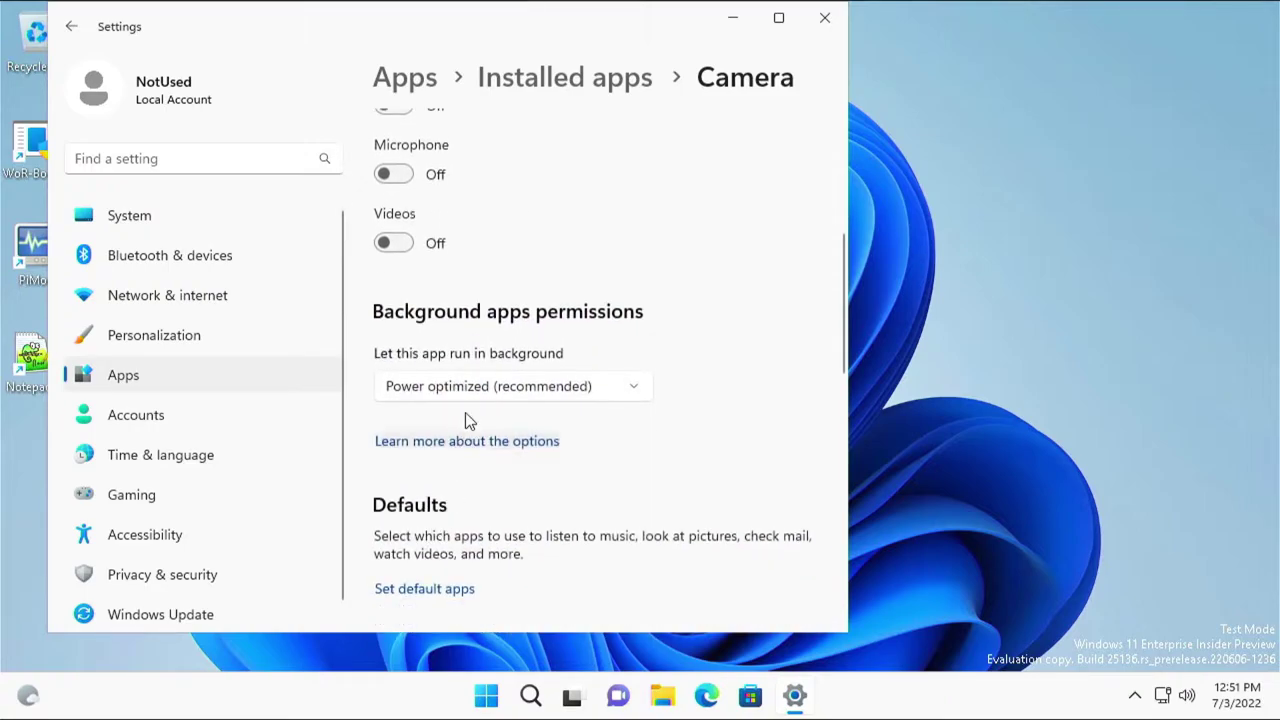
click(465, 390)
click(406, 432)
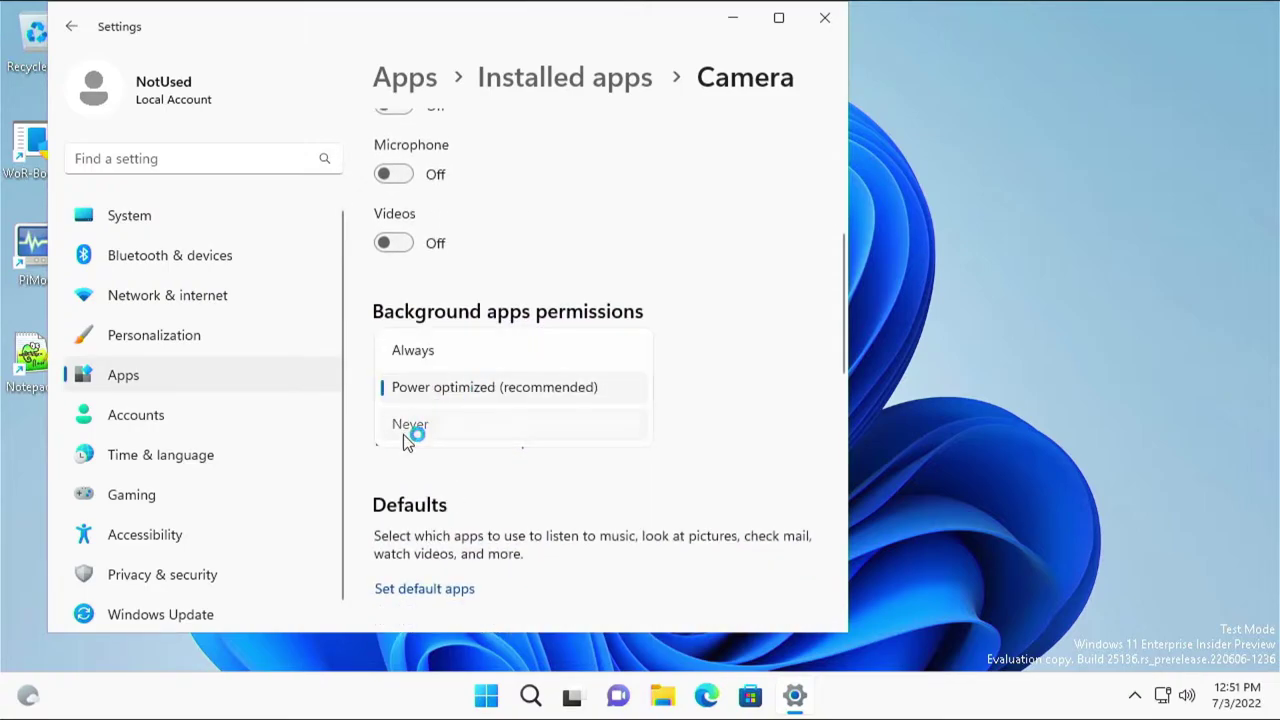
scroll(454, 452, down, 3)
click(423, 493)
scroll(610, 340, down, 5)
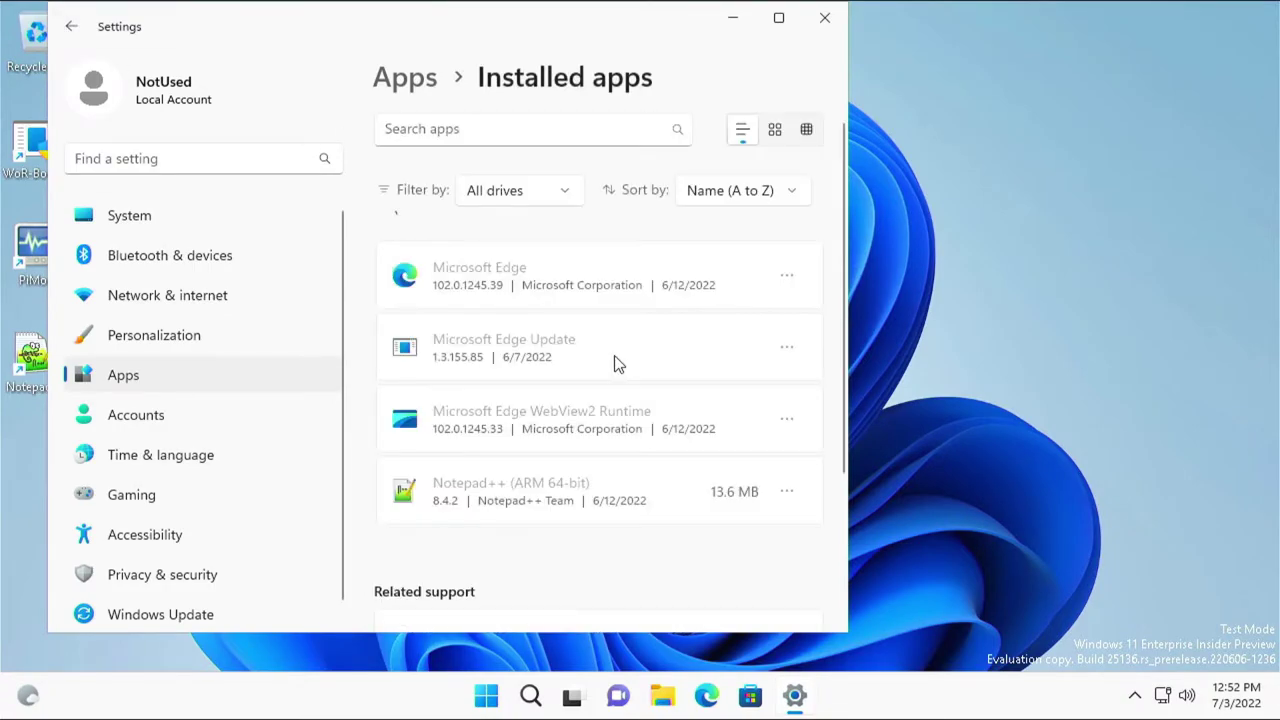
Step: Uninstall Clipchamp – Video Editor, Clock, Family and Feedback Hub from the installed apps
click(766, 531)
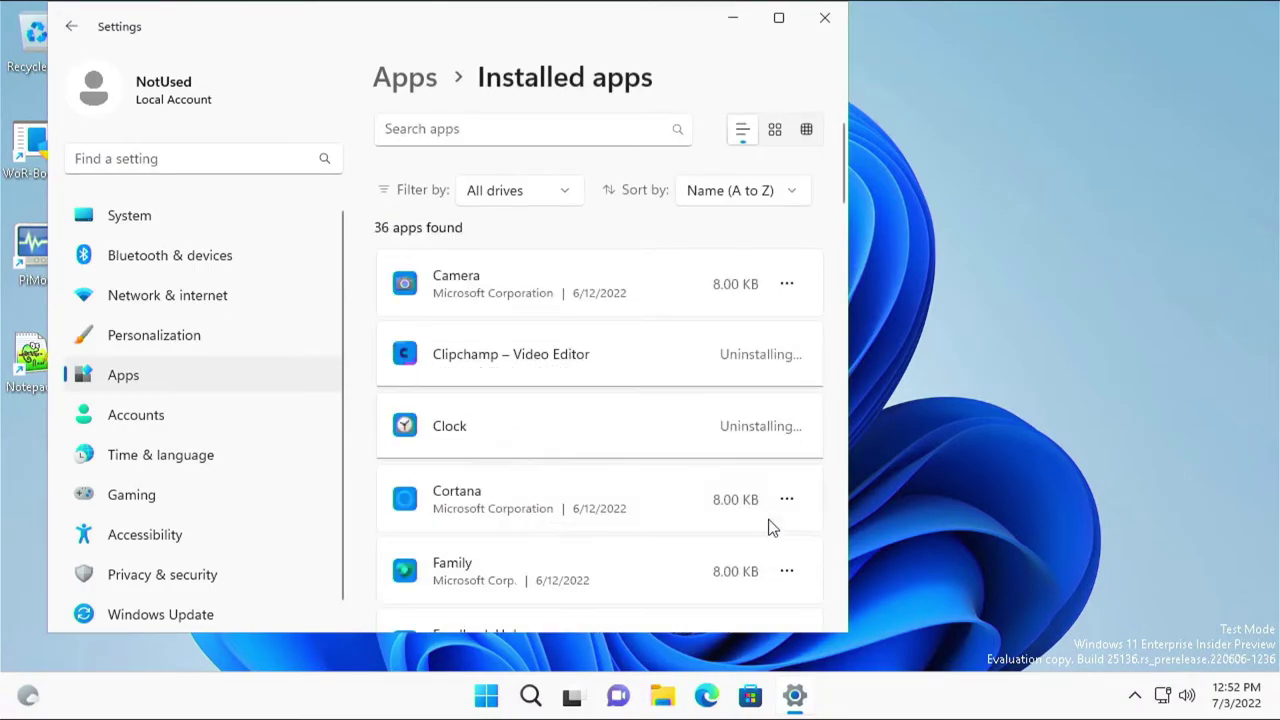
click(786, 571)
click(603, 526)
click(786, 416)
click(783, 519)
Step: Open the advanced options of Get Help and look through them
click(786, 413)
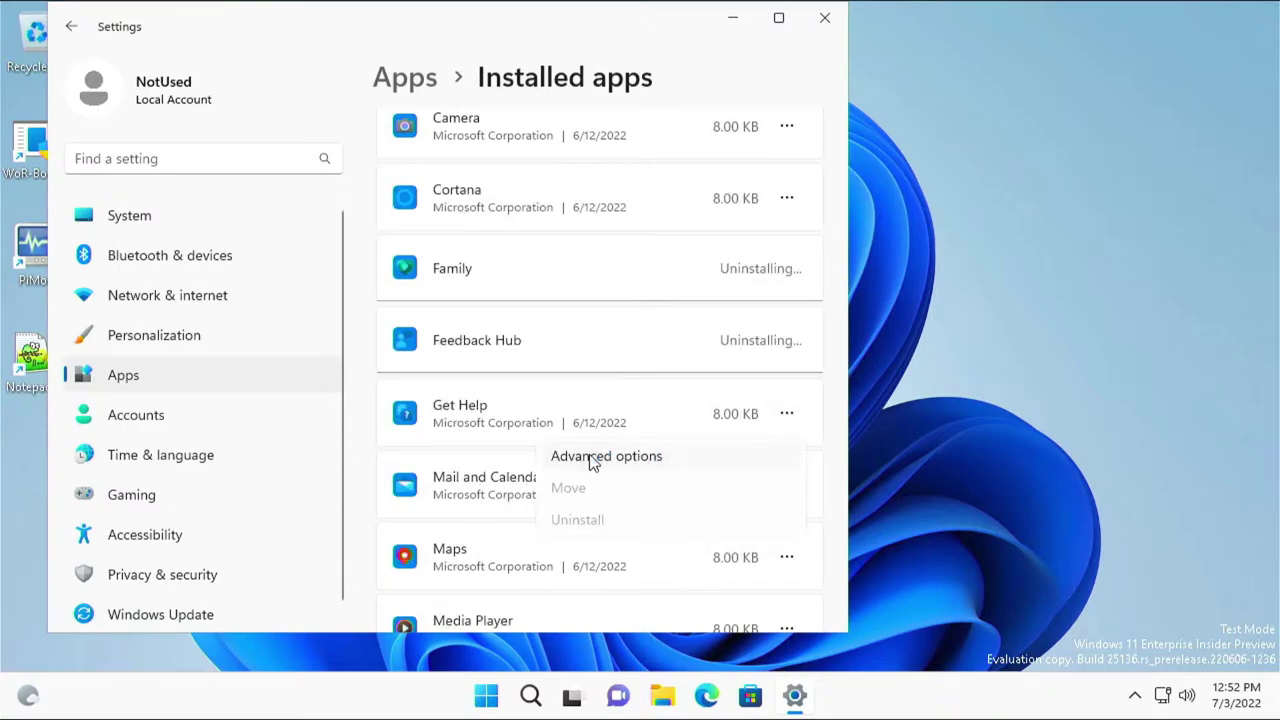
click(595, 458)
scroll(620, 440, down, 10)
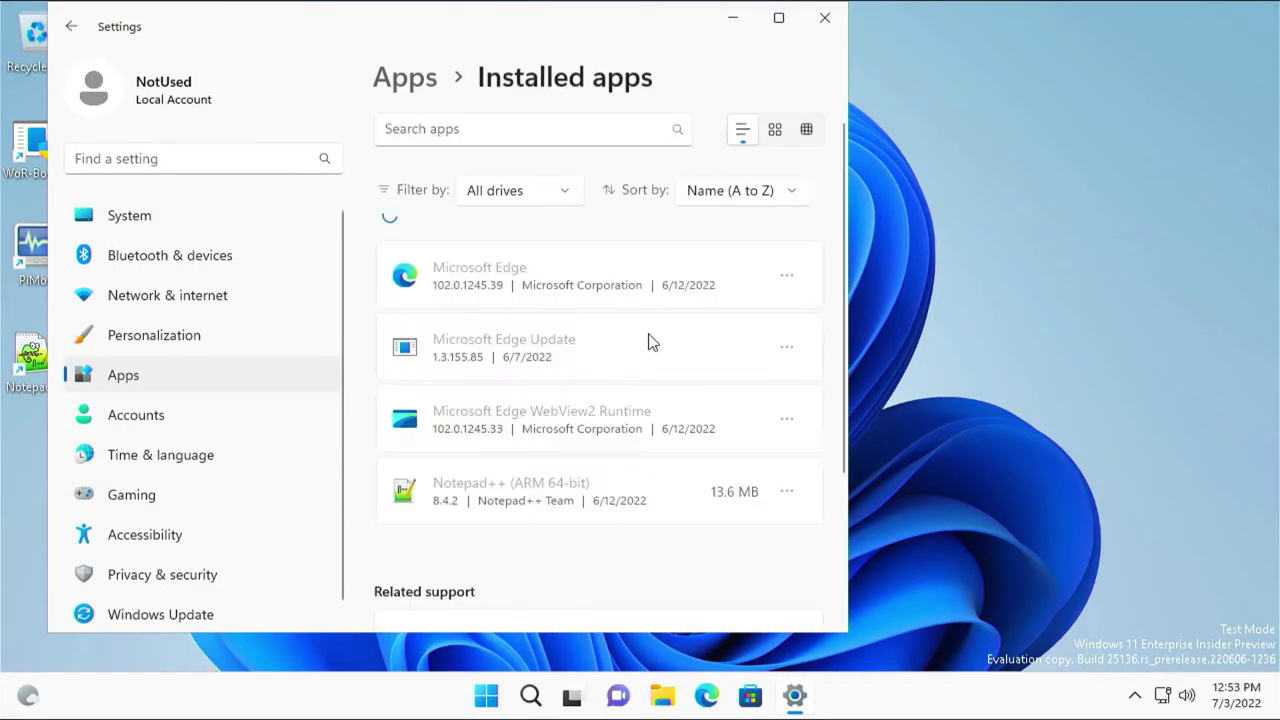
Step: Uninstall Mail and Calendar and Maps from the installed apps
click(789, 499)
click(714, 523)
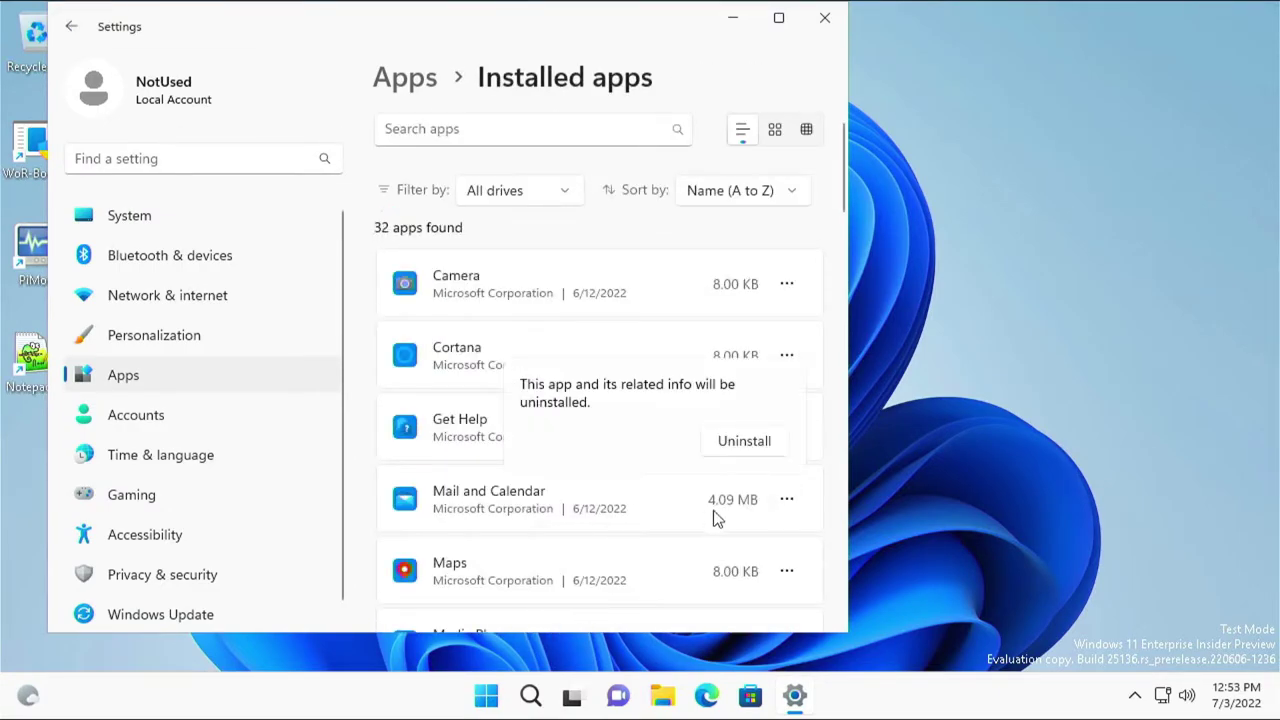
click(743, 440)
scroll(706, 449, down, 4)
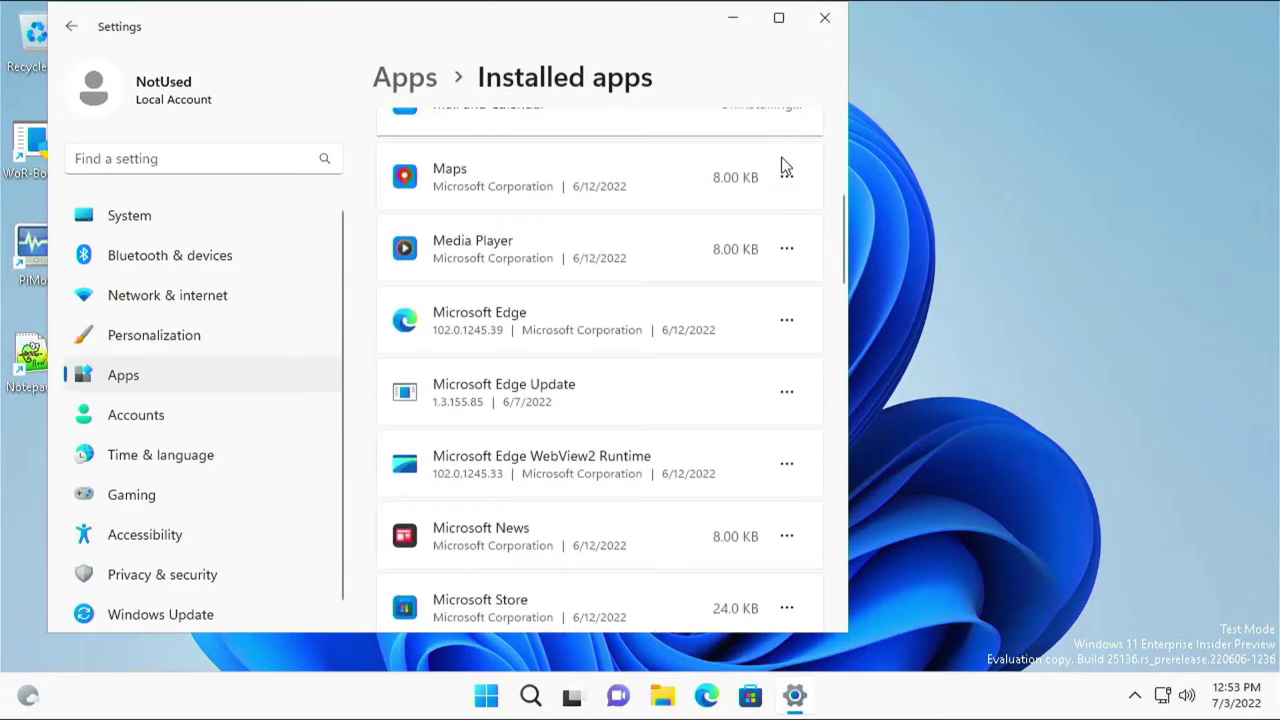
click(786, 177)
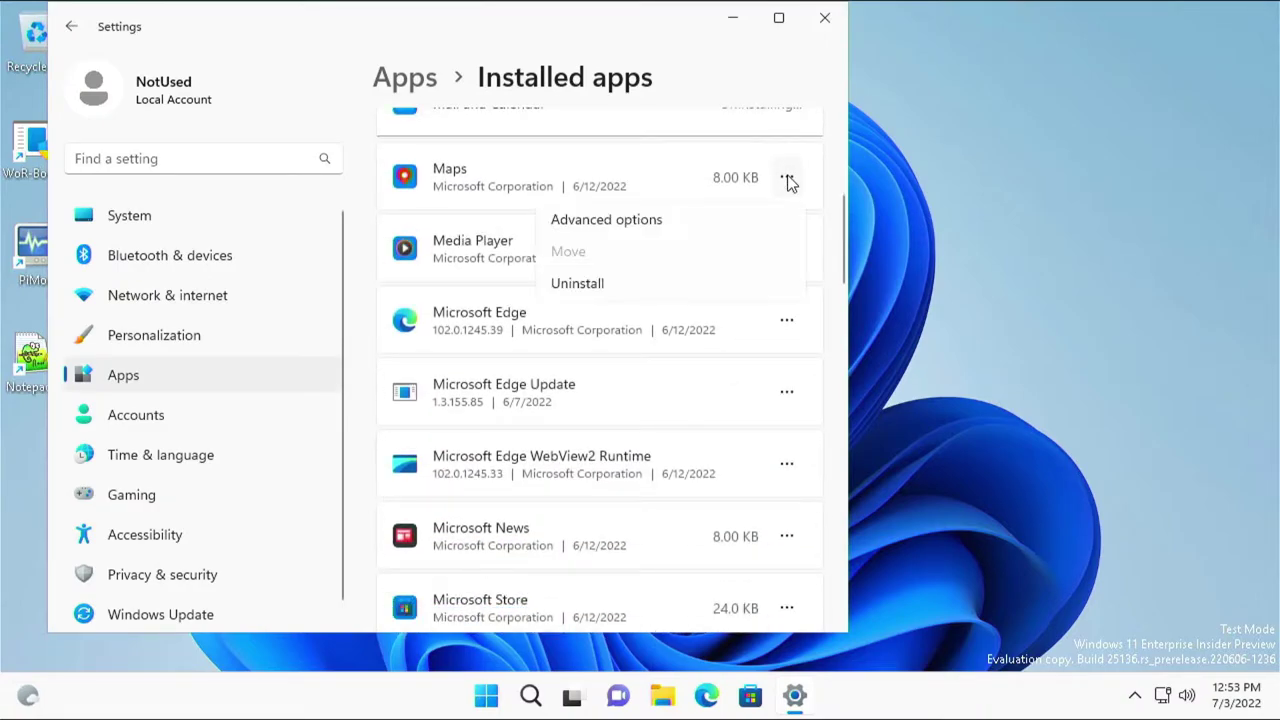
click(573, 288)
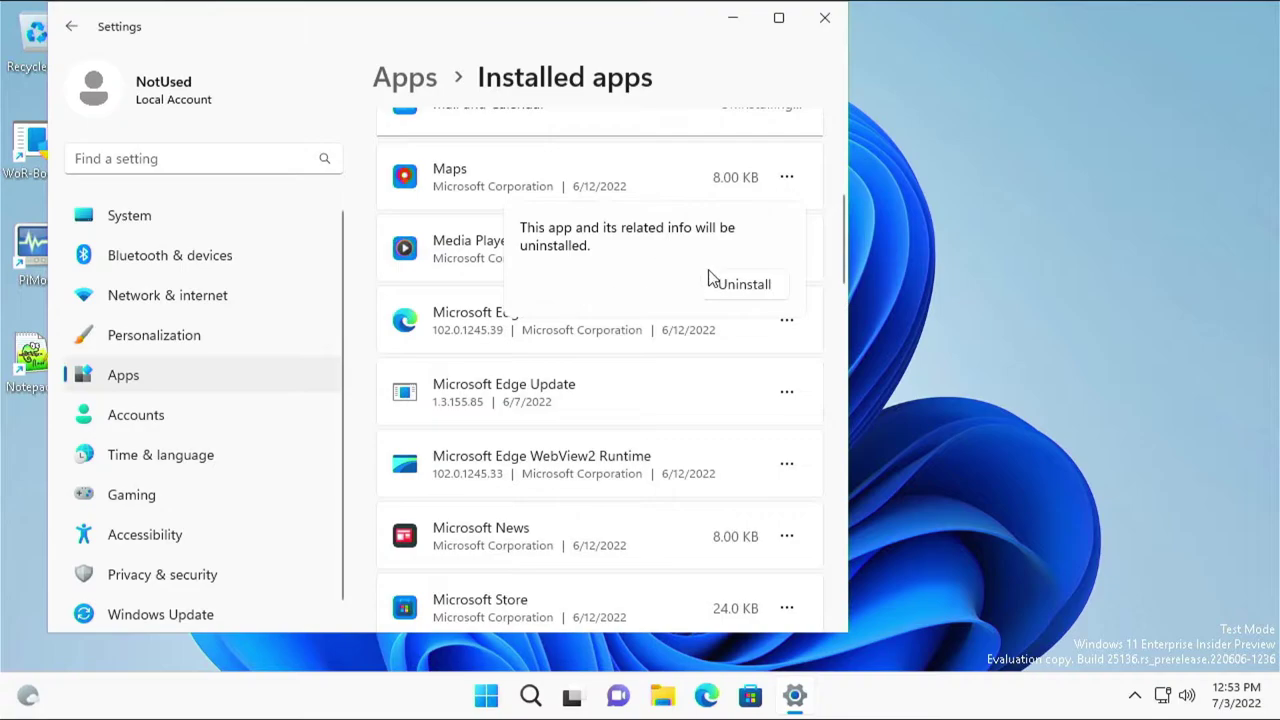
click(737, 285)
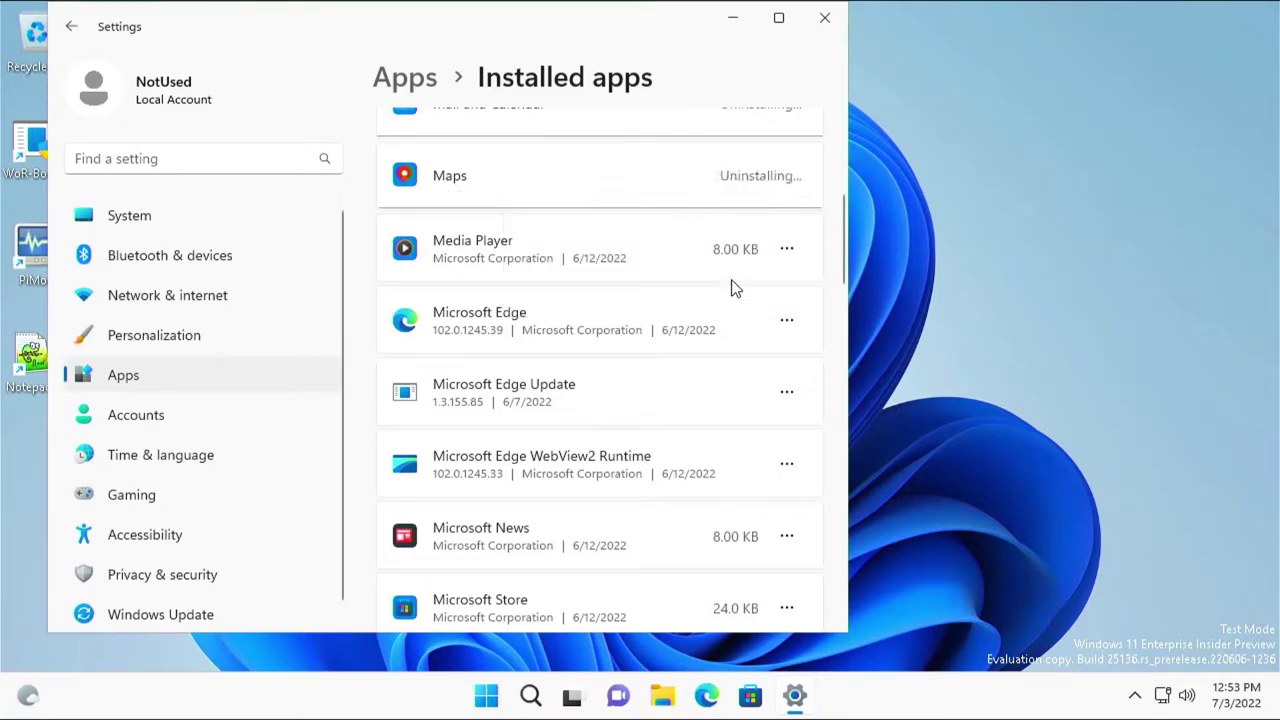
Step: Uninstall Media Player and Microsoft News from the installed apps
click(787, 252)
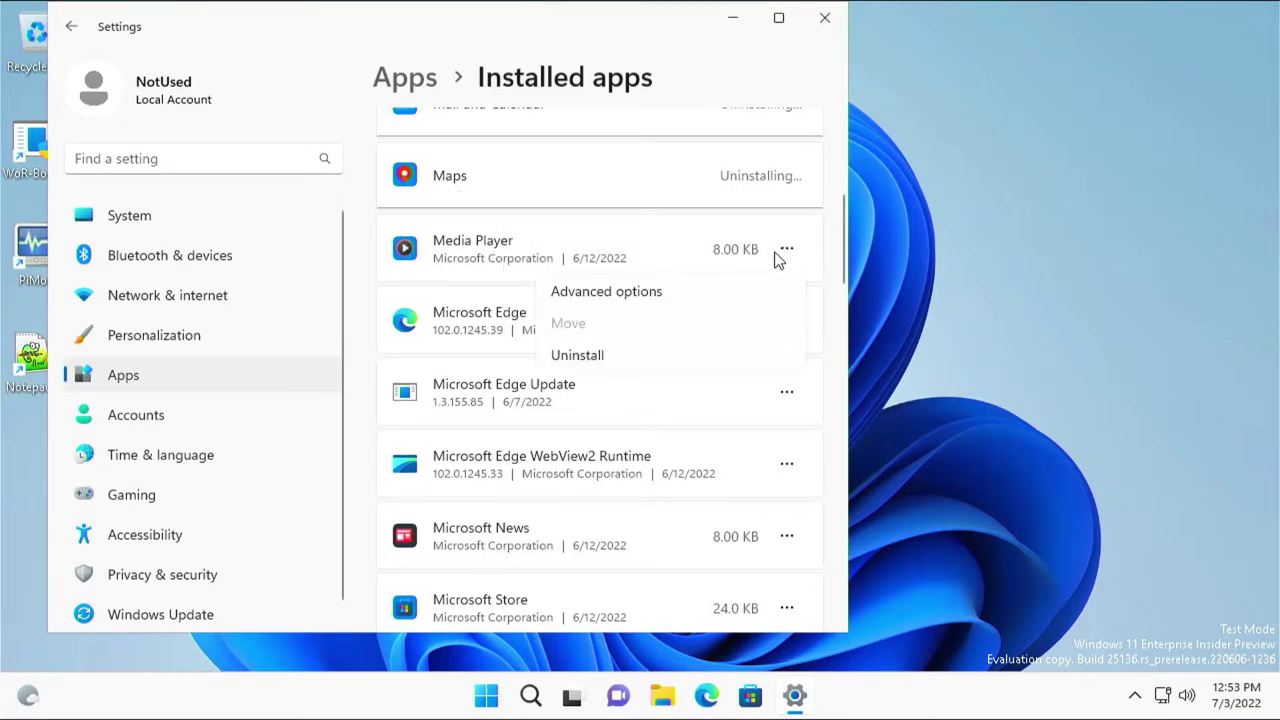
click(600, 355)
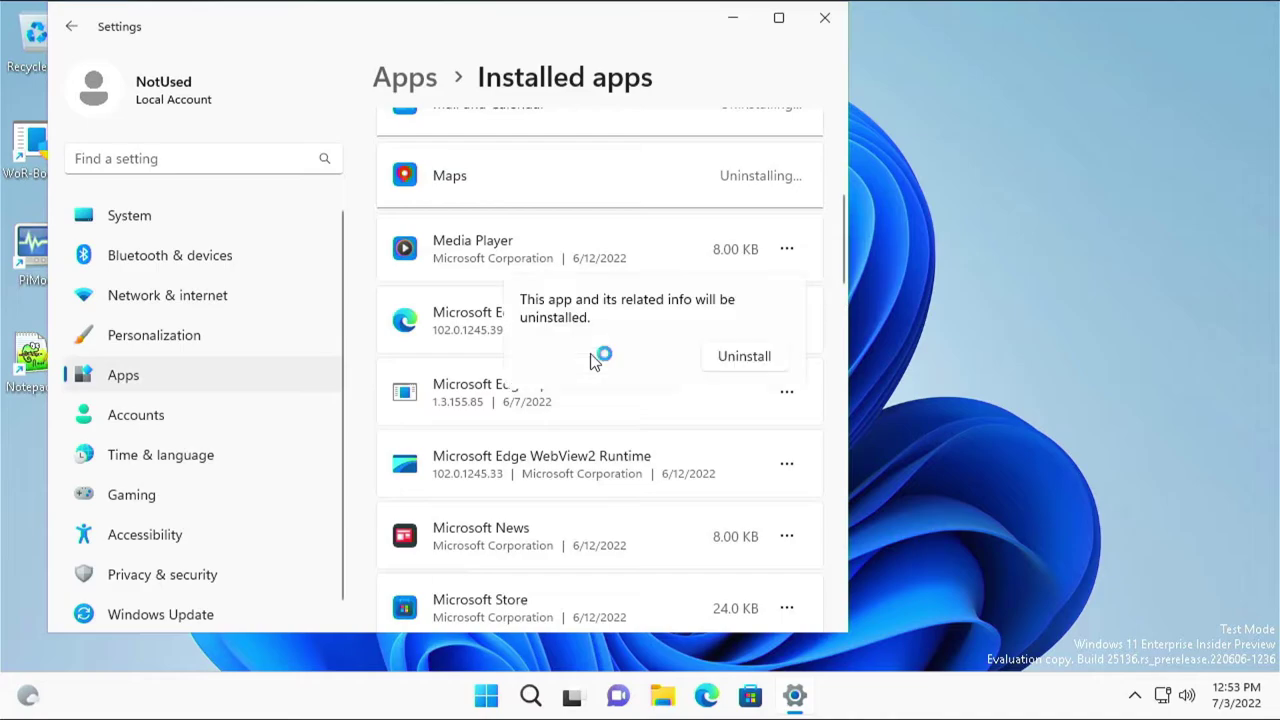
click(743, 357)
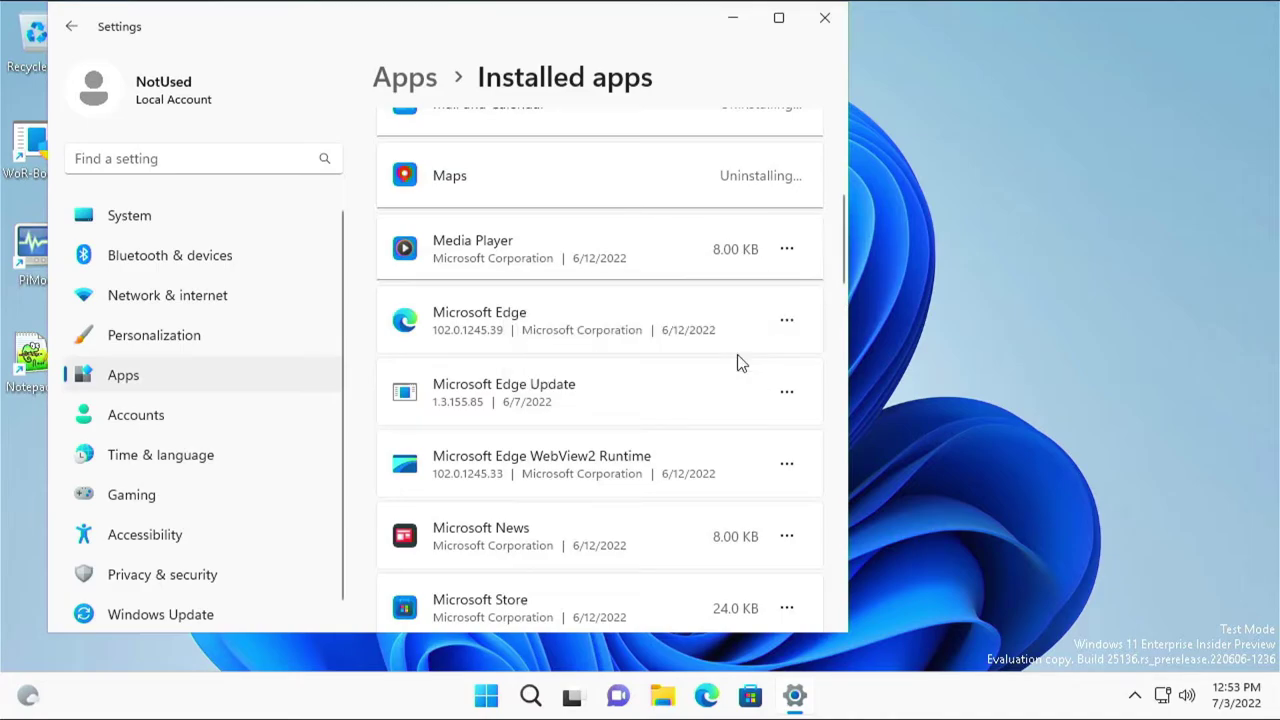
click(794, 405)
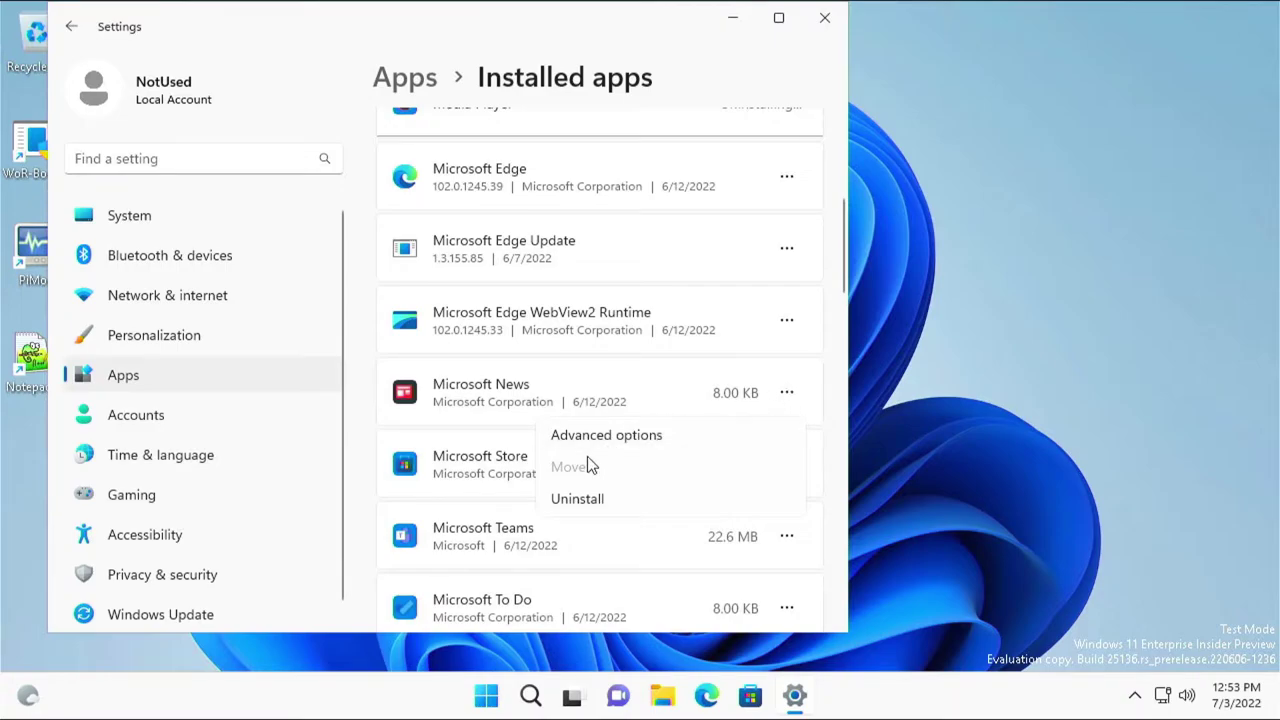
click(578, 497)
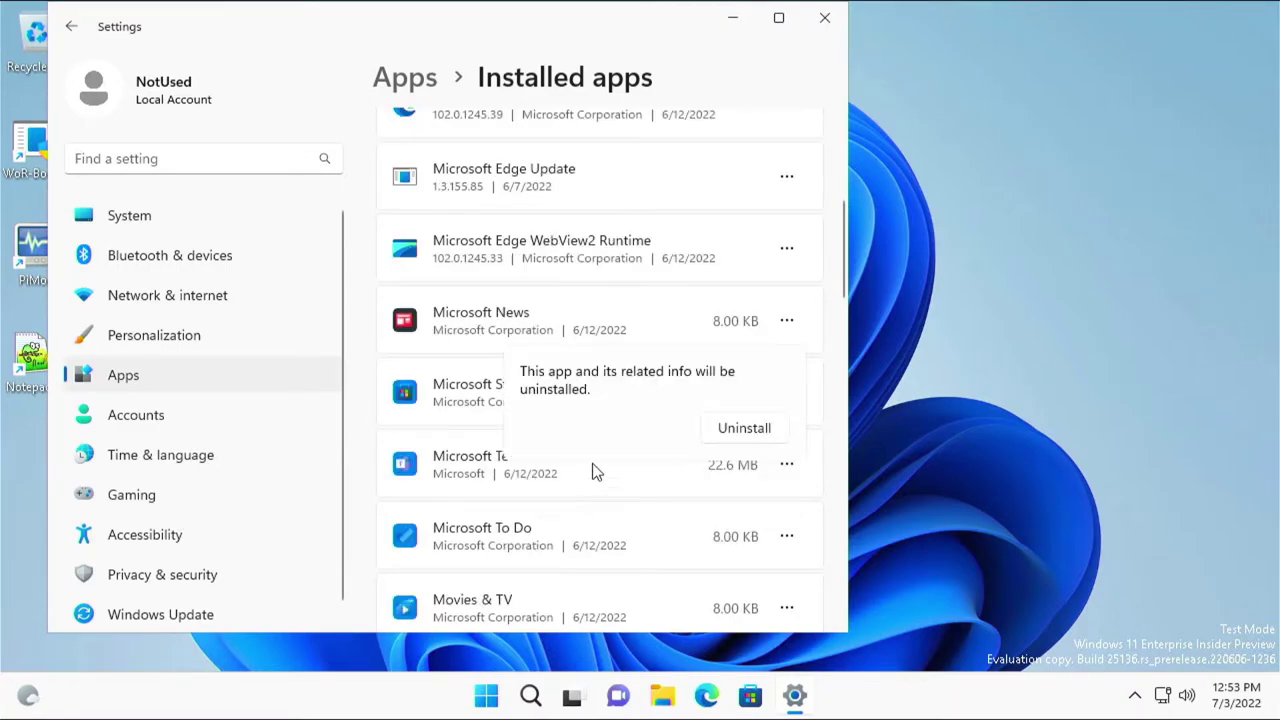
click(744, 427)
Step: Examine Microsoft Store's advanced options for notifications, defaults, Terminate and Reset, and return to the installed apps list
click(577, 384)
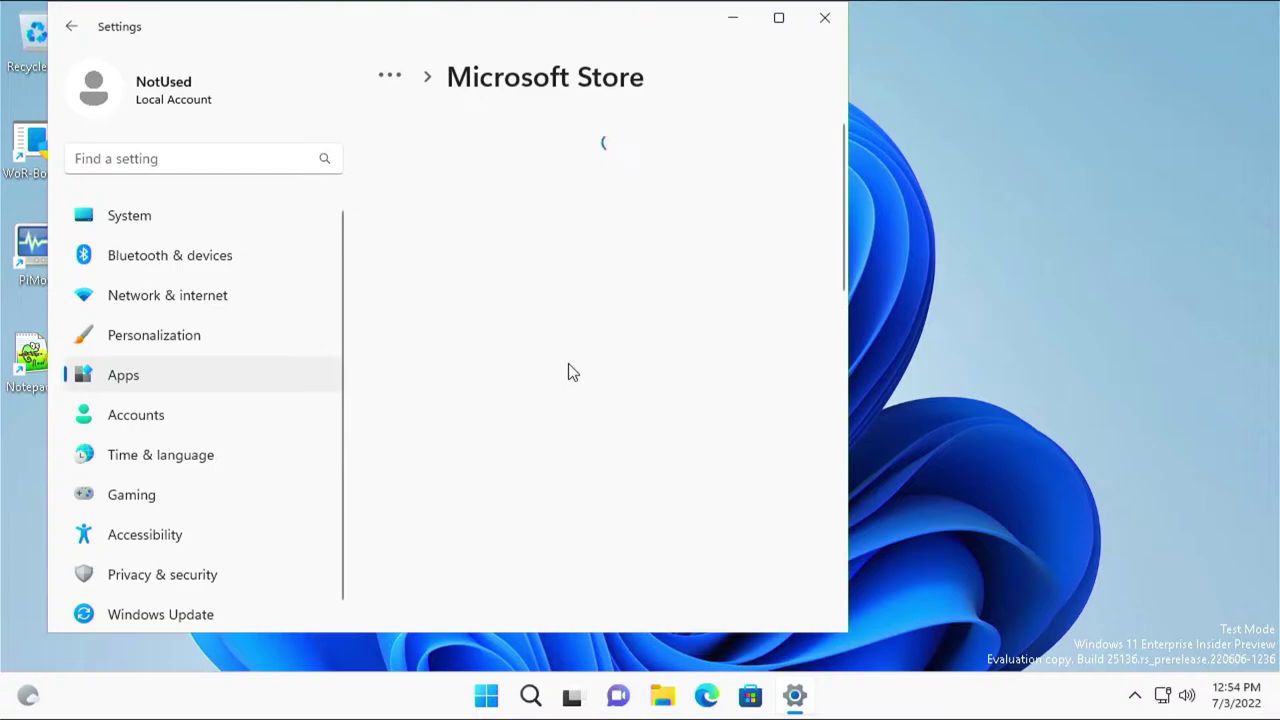
scroll(757, 458, down, 4)
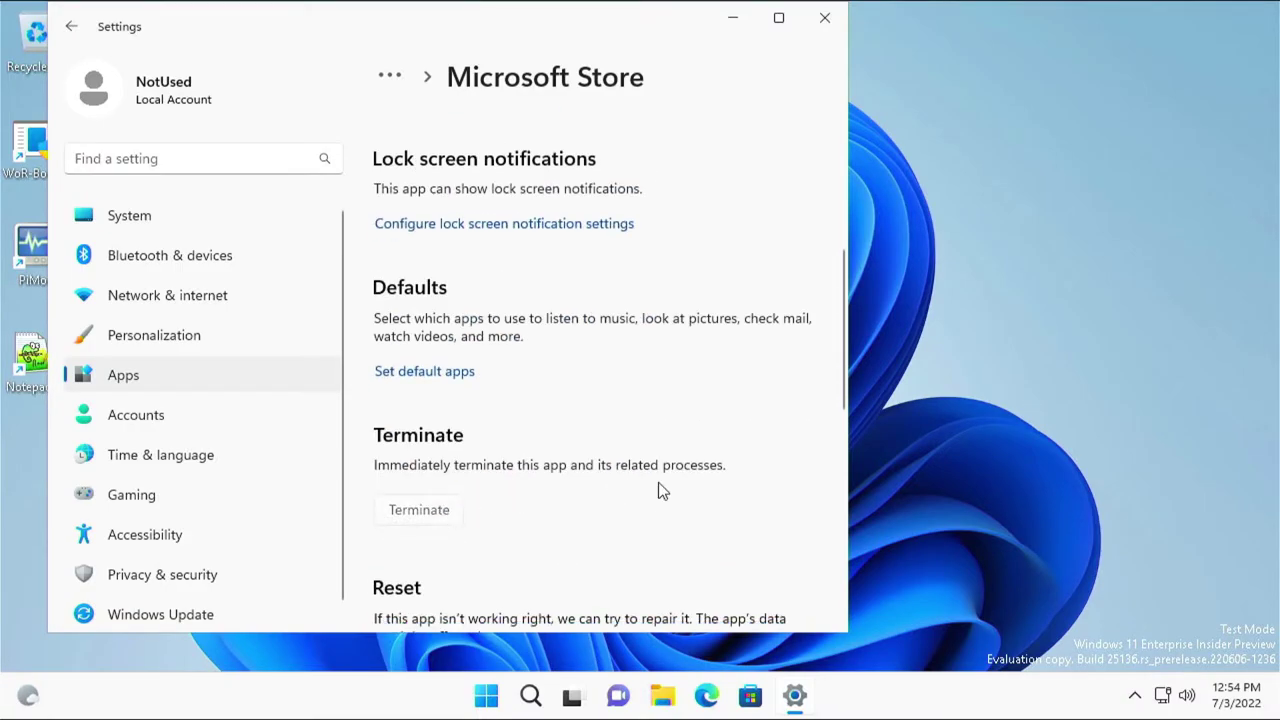
scroll(405, 412, down, 2)
click(71, 26)
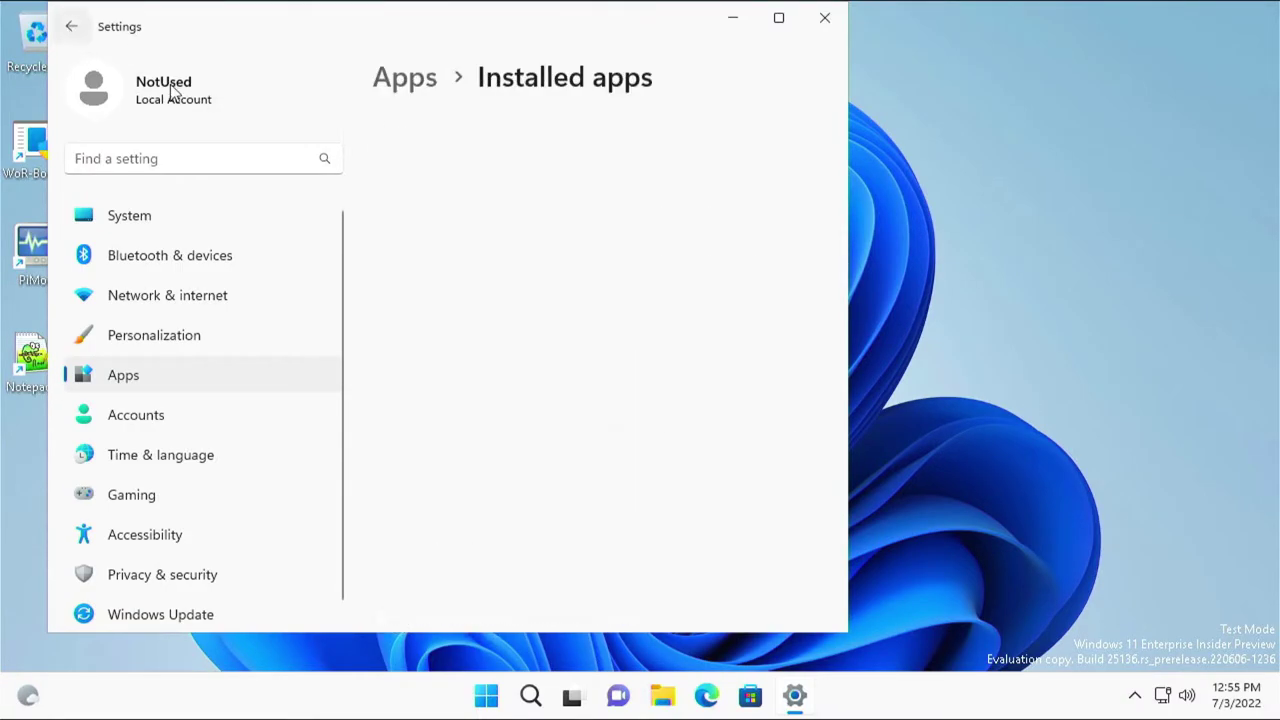
Step: Uninstall Microsoft Teams, Microsoft To Do and Movies & TV from the installed apps
scroll(729, 335, down, 2)
click(786, 340)
click(786, 486)
click(571, 526)
key(Escape)
scroll(665, 415, down, 1)
scroll(668, 417, down, 3)
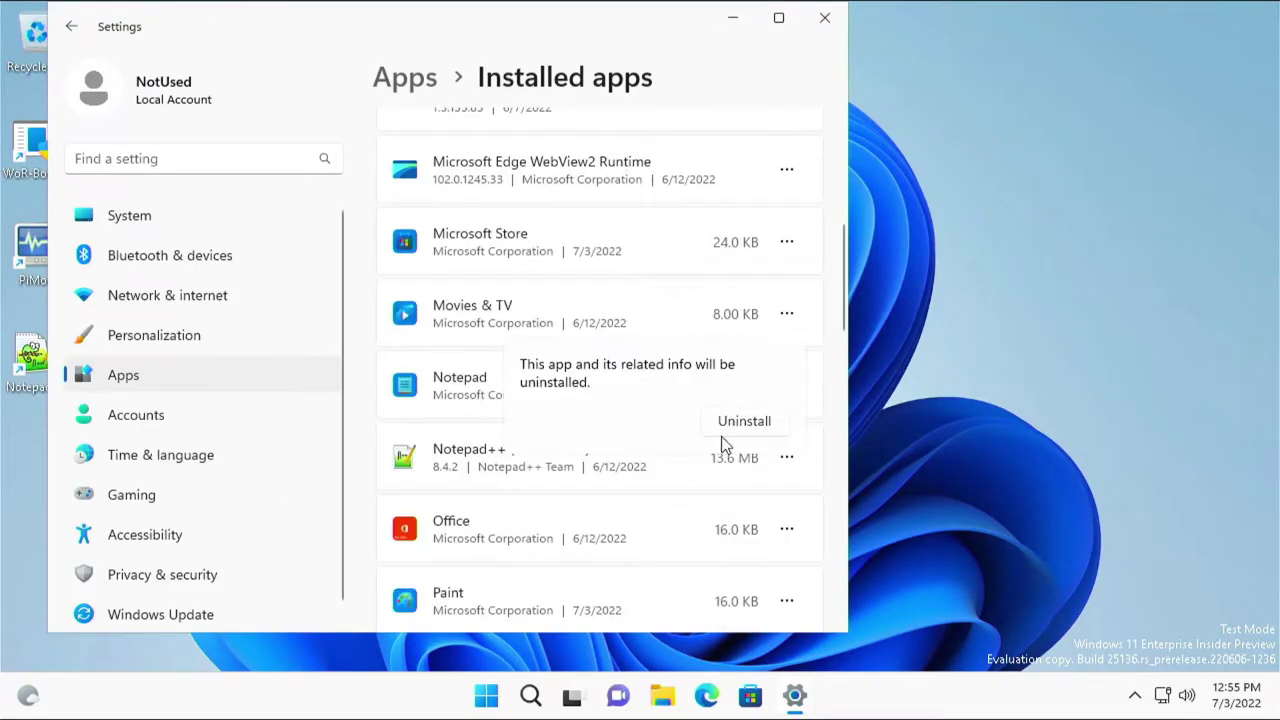
click(743, 420)
Step: Uninstall Notepad and Office from the installed apps, keeping Notepad++
click(787, 386)
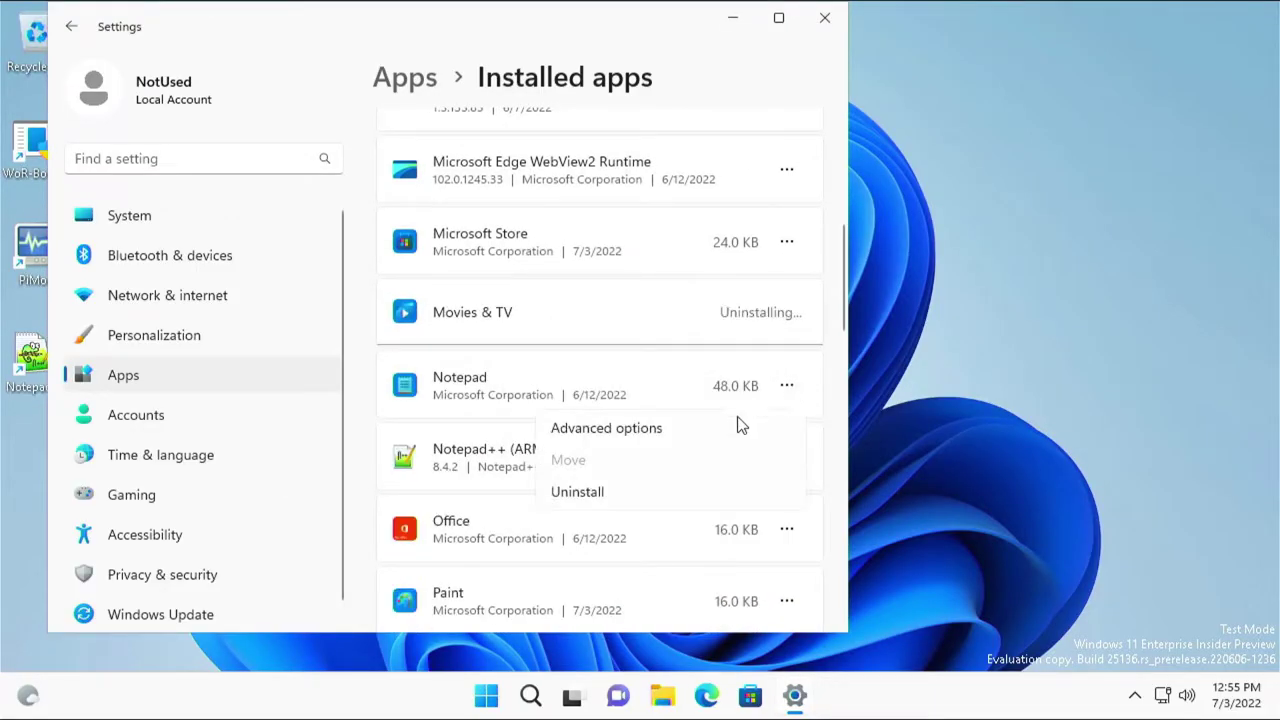
click(617, 491)
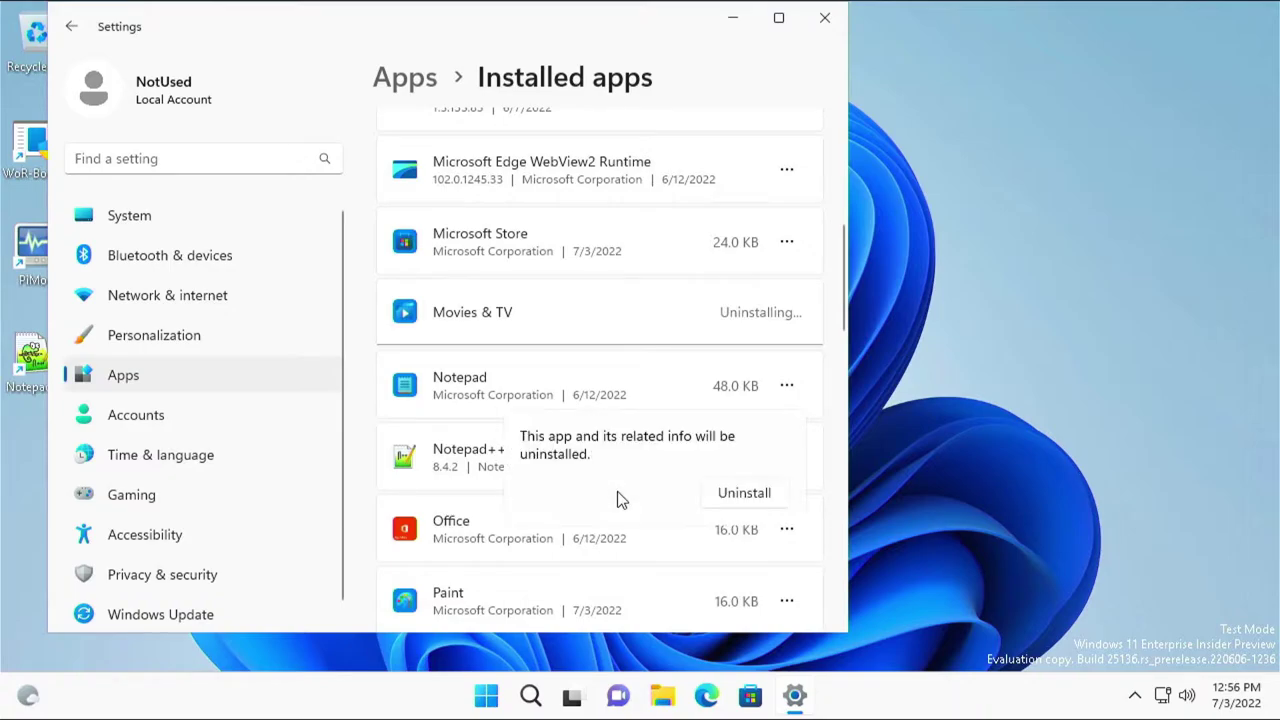
click(738, 494)
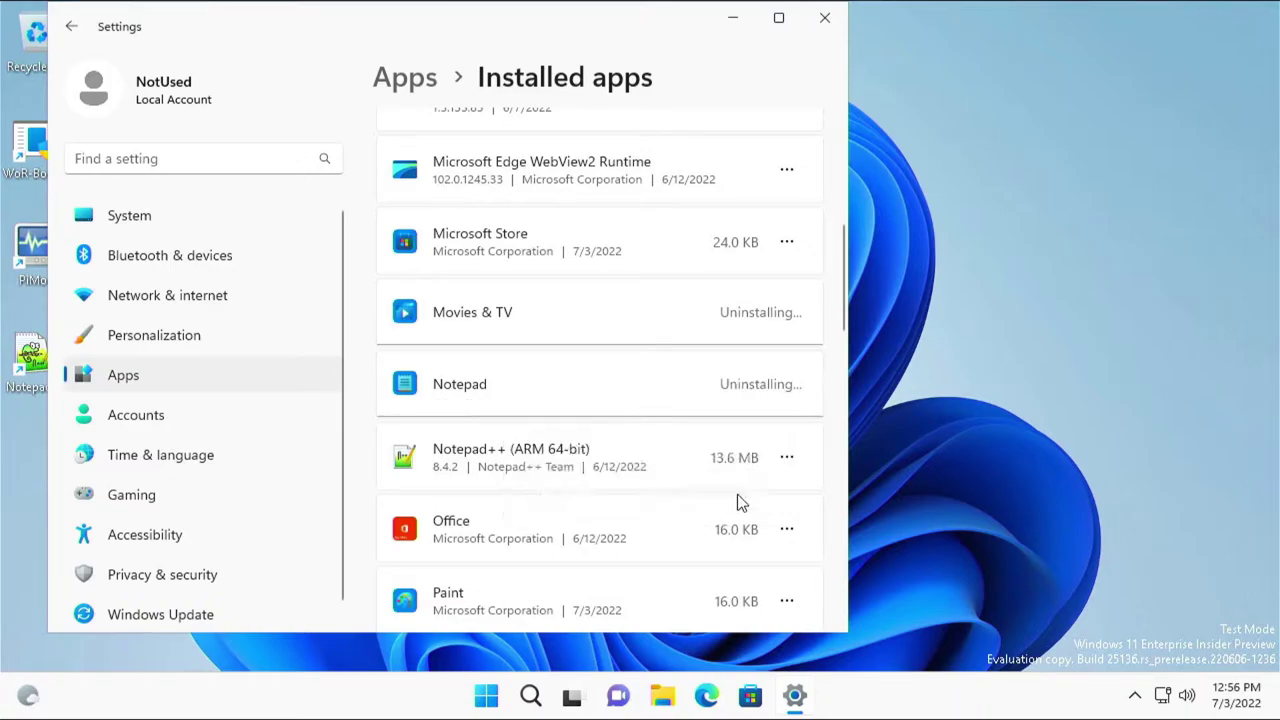
click(788, 530)
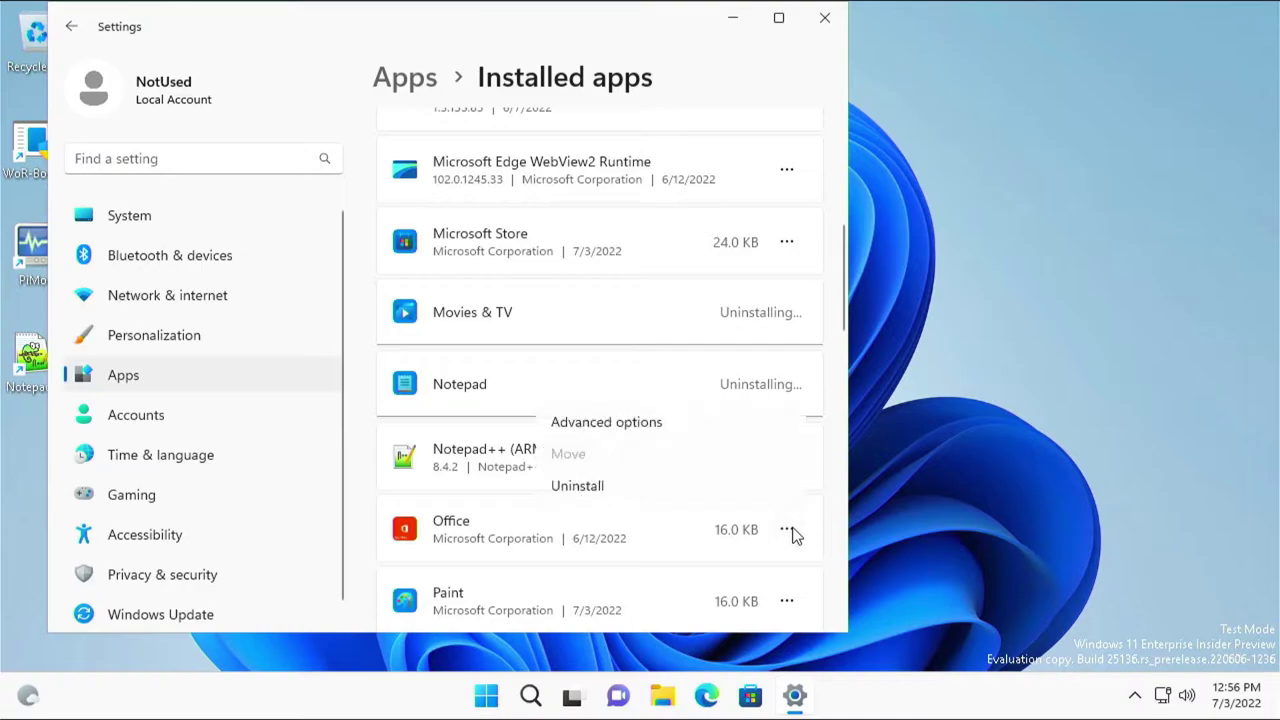
click(635, 487)
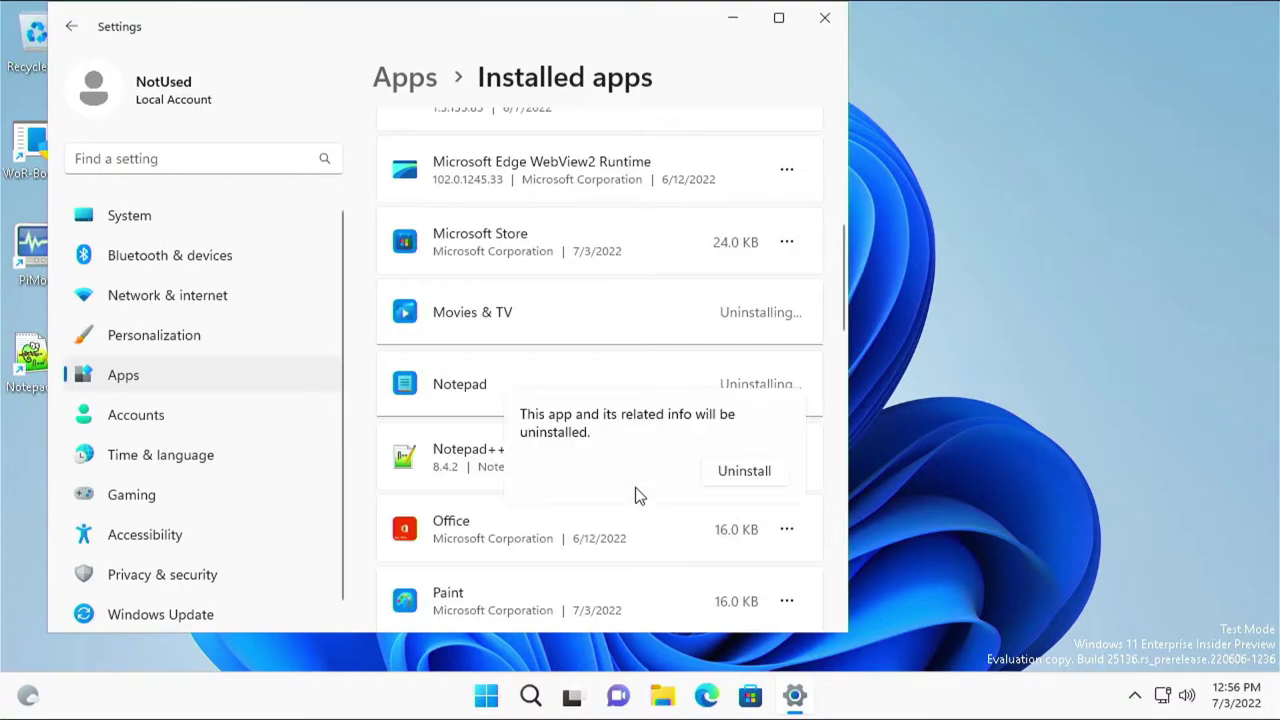
click(740, 470)
Step: Uninstall Paint from the installed apps
scroll(735, 470, down, 3)
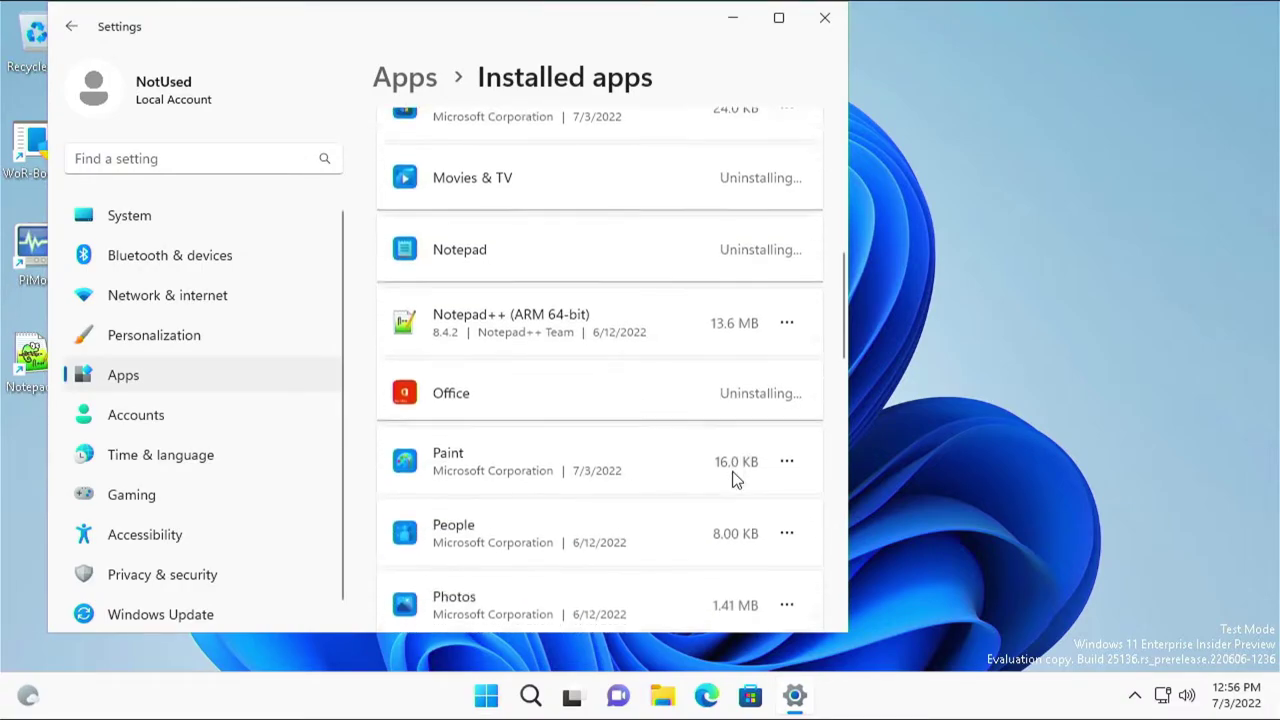
click(788, 366)
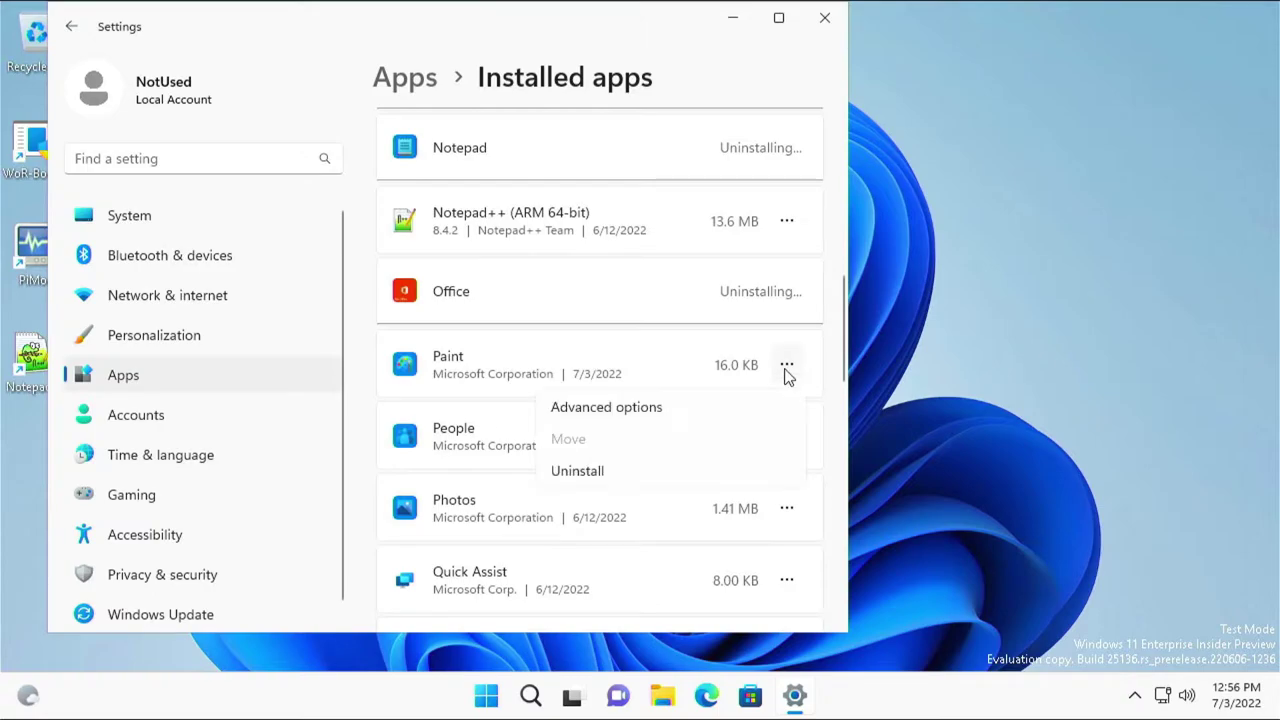
click(605, 470)
click(731, 478)
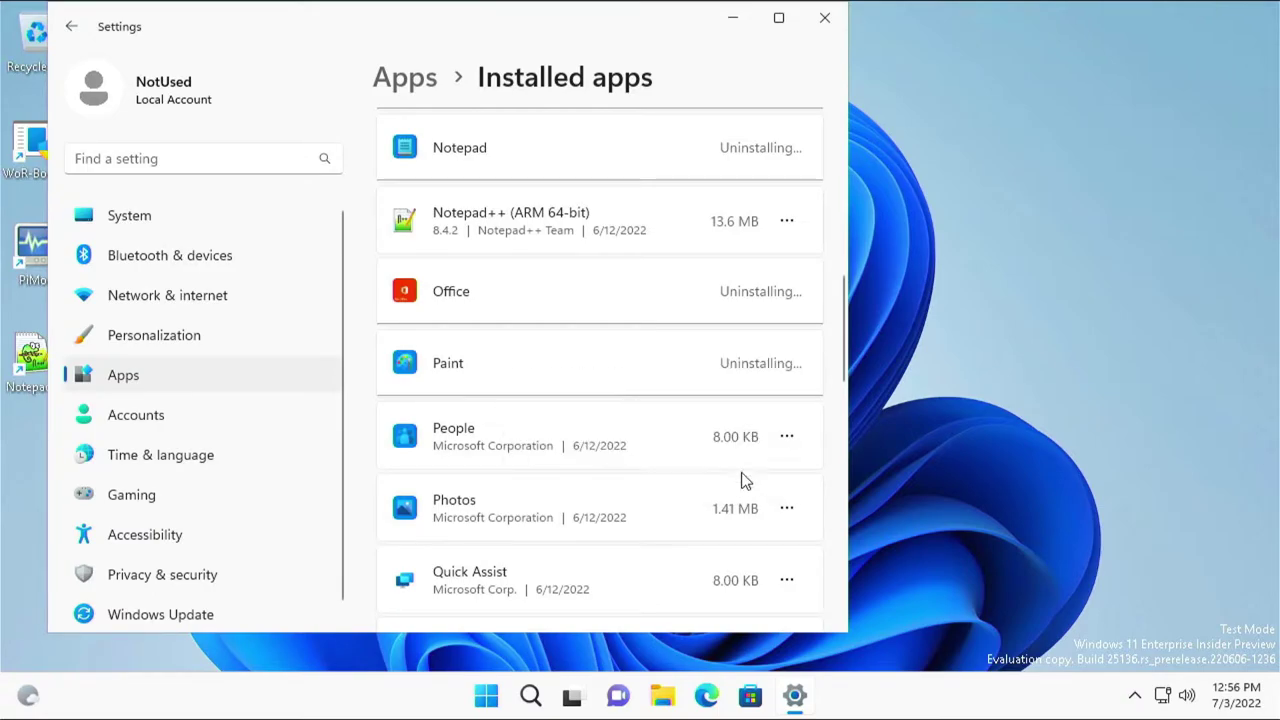
Step: Examine the app permissions in People's advanced options and return to the installed apps list
click(786, 437)
click(626, 489)
scroll(540, 434, down, 6)
scroll(494, 451, up, 4)
scroll(474, 396, up, 4)
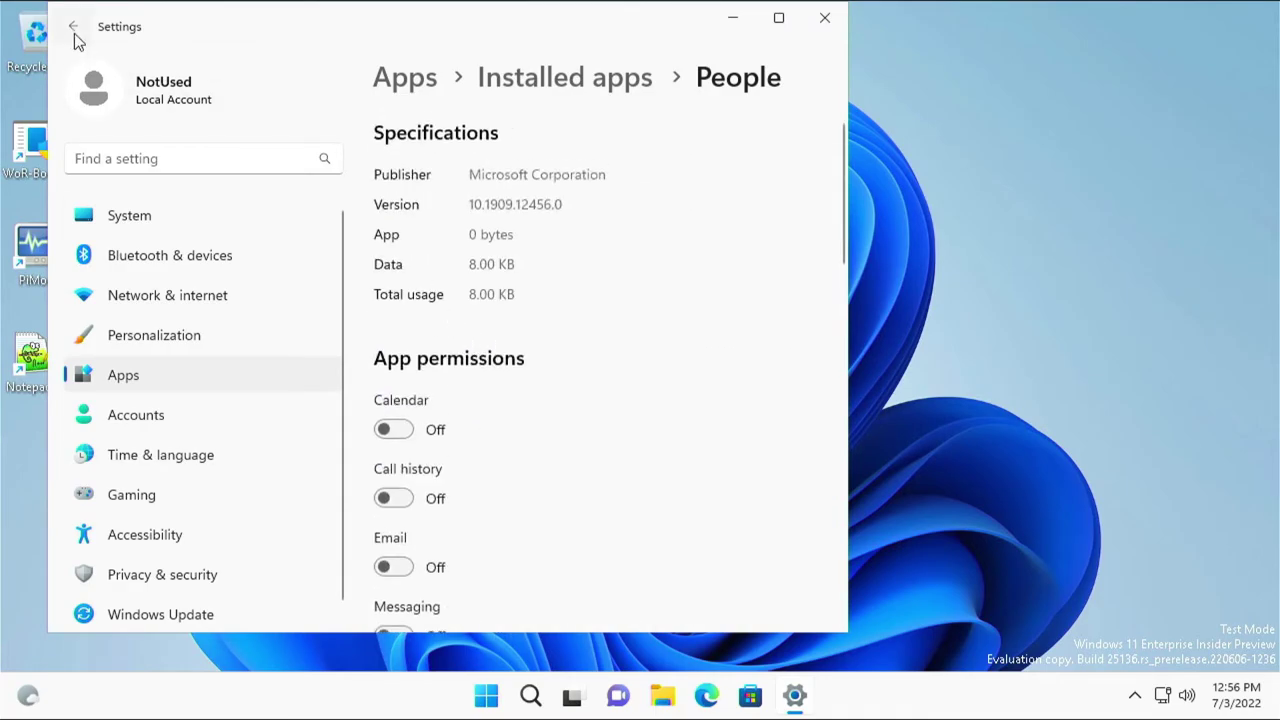
key(alt+Left)
Step: Examine Photos' advanced options down to the uninstall and add-ons sections, and return to the installed apps list
scroll(666, 286, down, 8)
click(786, 299)
click(606, 342)
scroll(577, 371, down, 15)
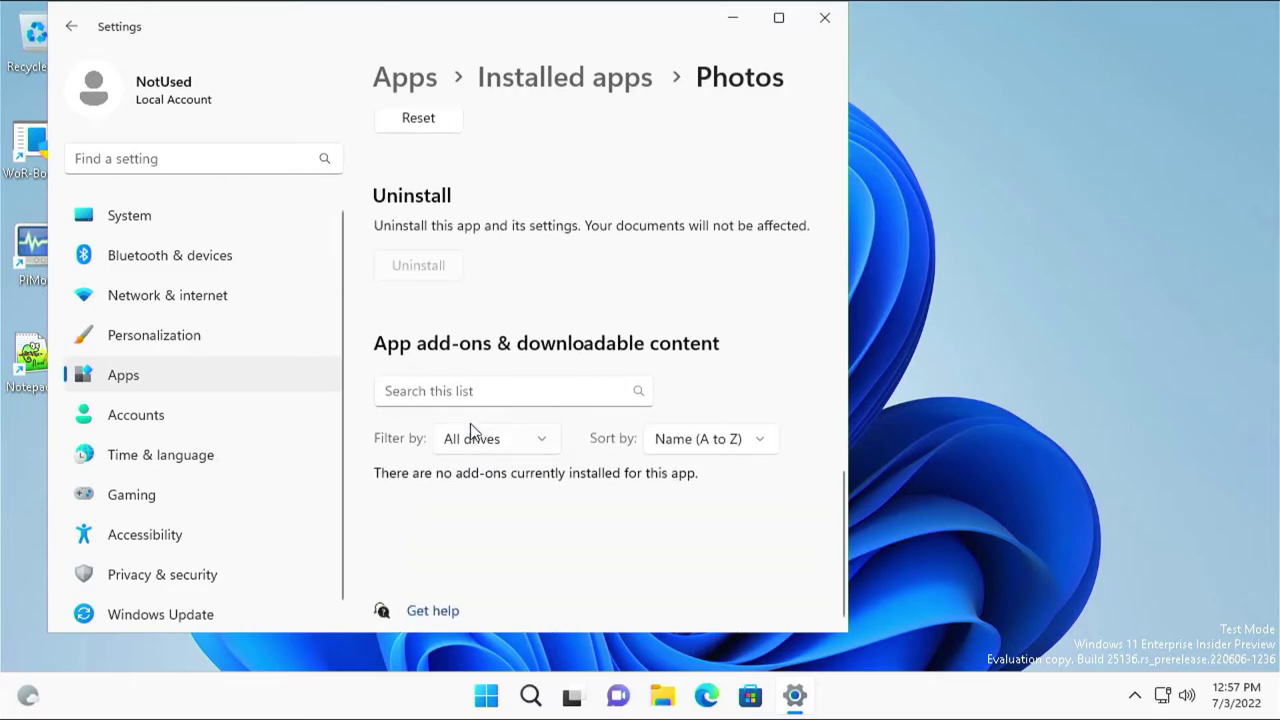
key(alt+Left)
Step: Uninstall Quick Assist from the installed apps
scroll(646, 211, down, 5)
click(786, 523)
click(731, 486)
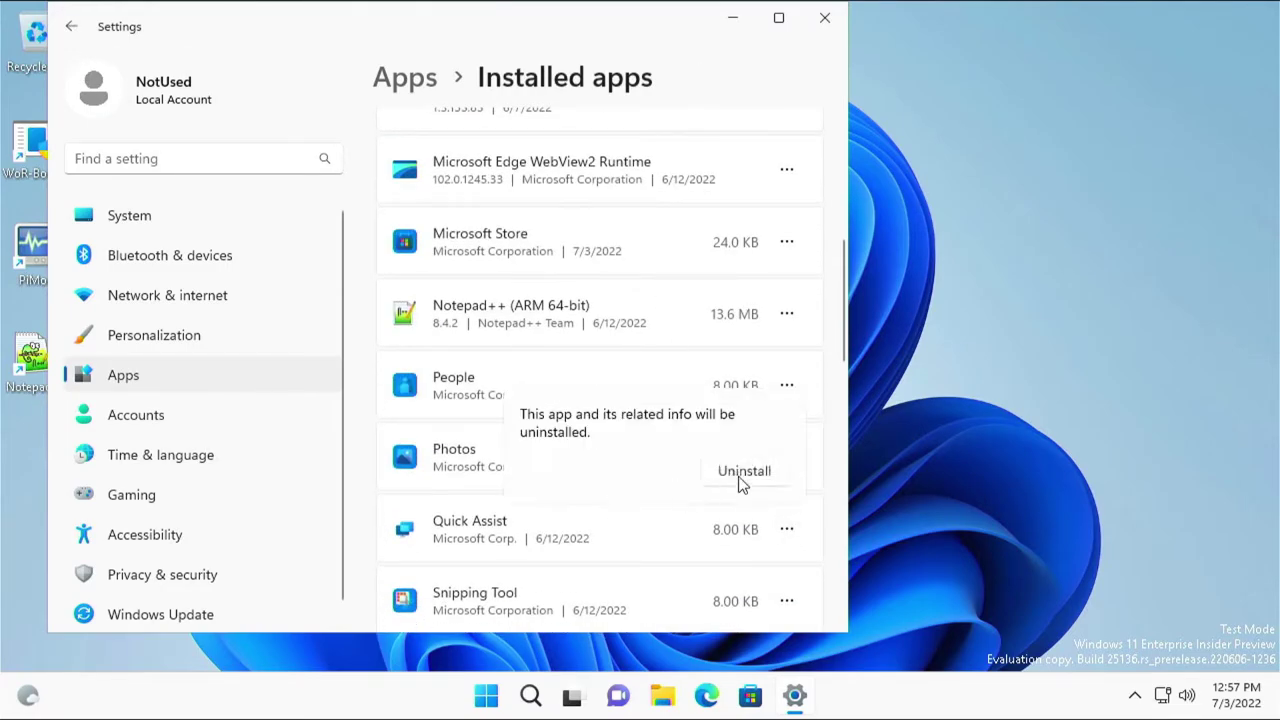
click(743, 471)
Step: In Snipping Tool's advanced options, turn off the Pictures permission and set its background permission to Never
scroll(737, 477, down, 3)
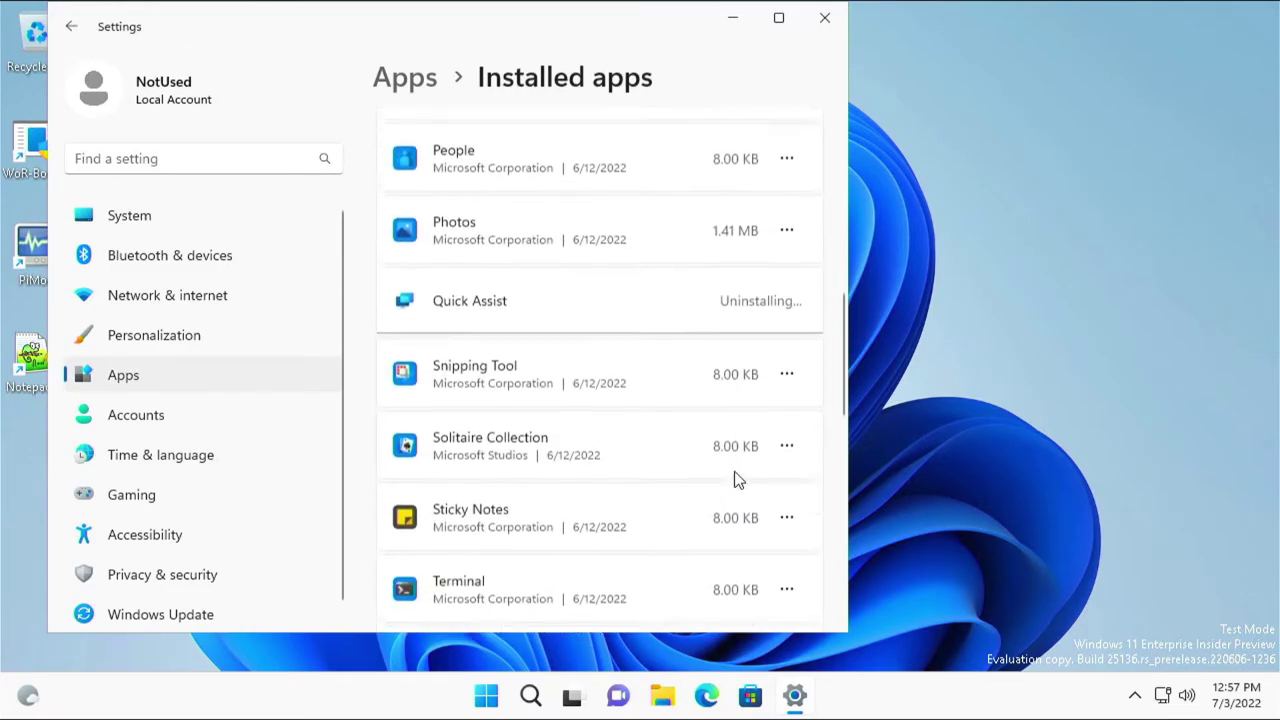
click(789, 366)
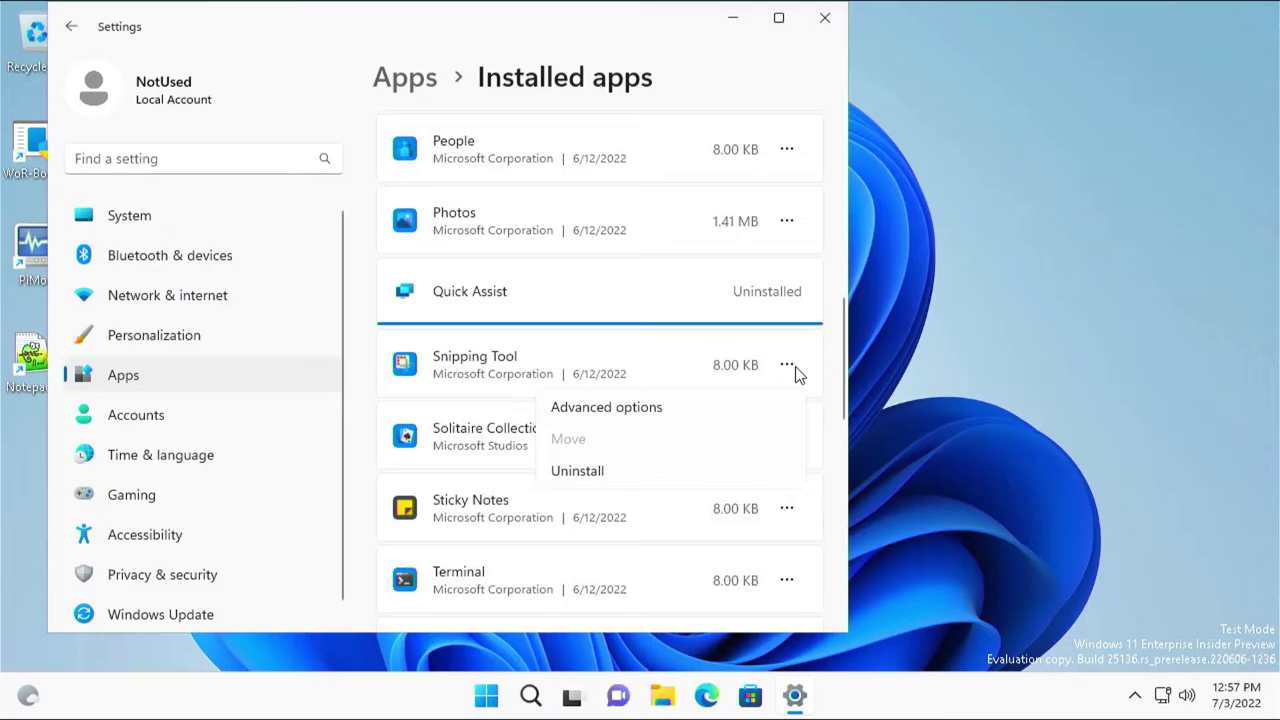
click(590, 410)
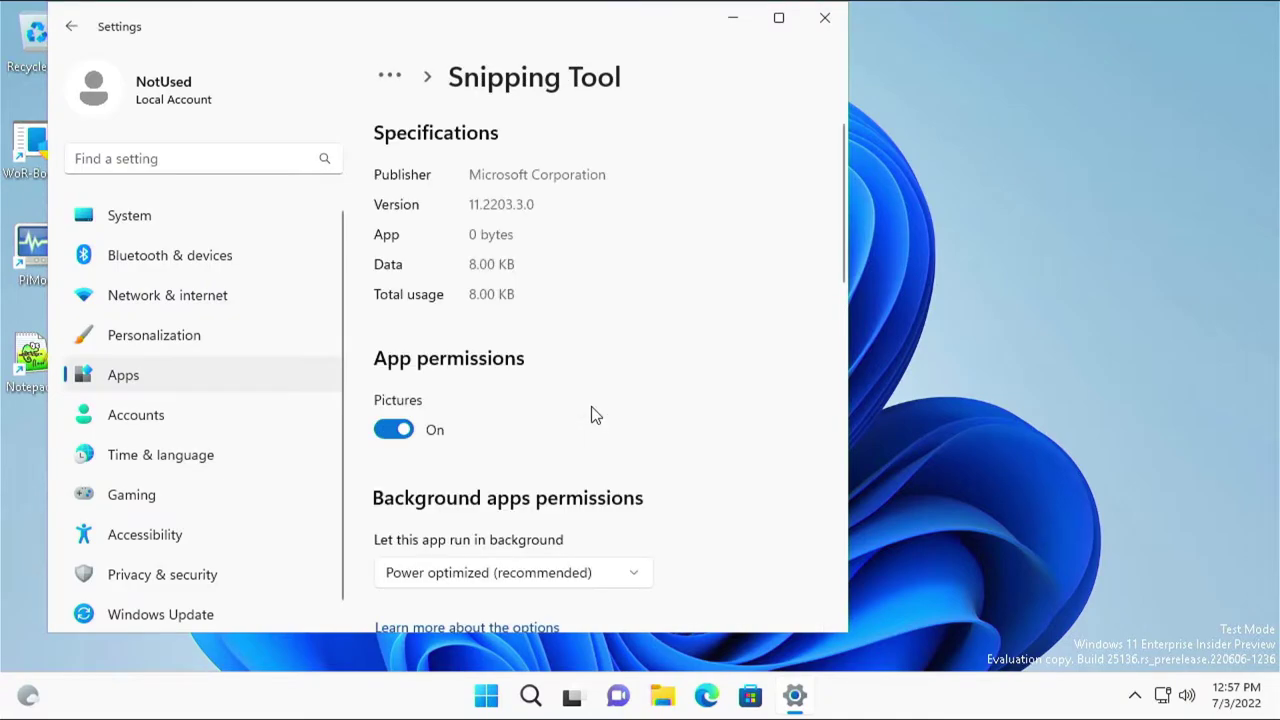
click(394, 430)
scroll(581, 405, down, 1)
click(577, 419)
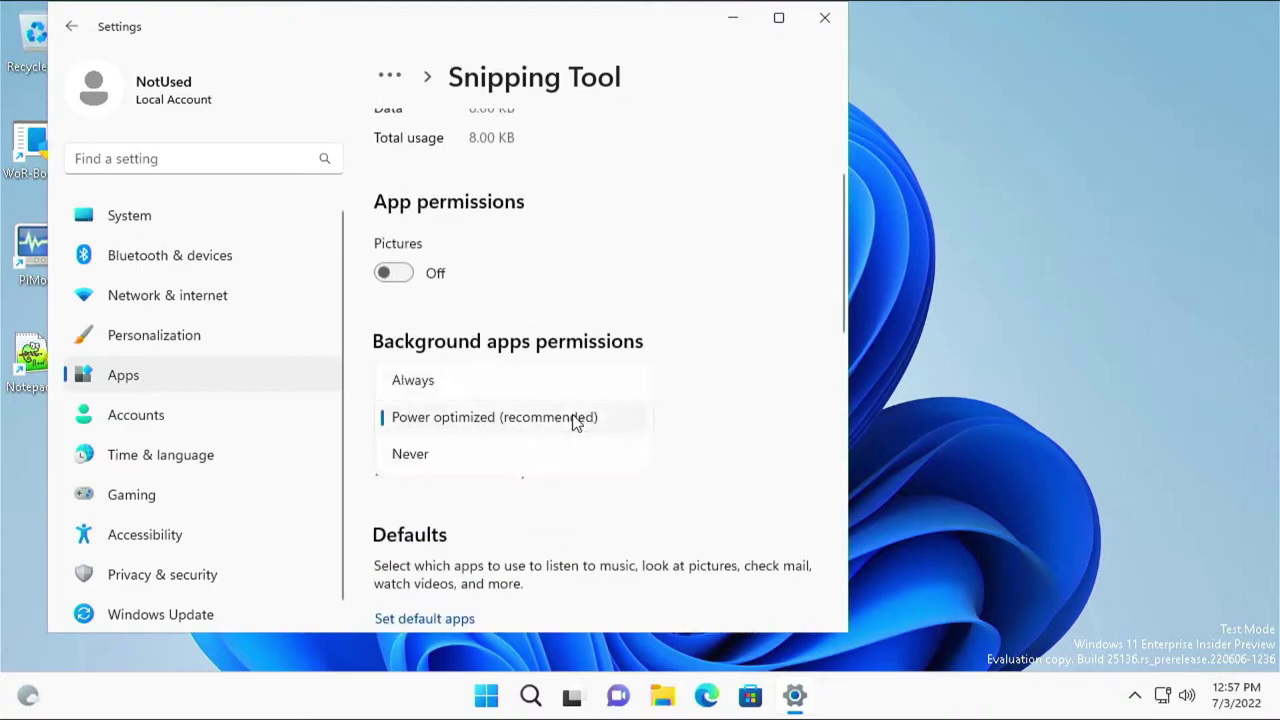
click(434, 455)
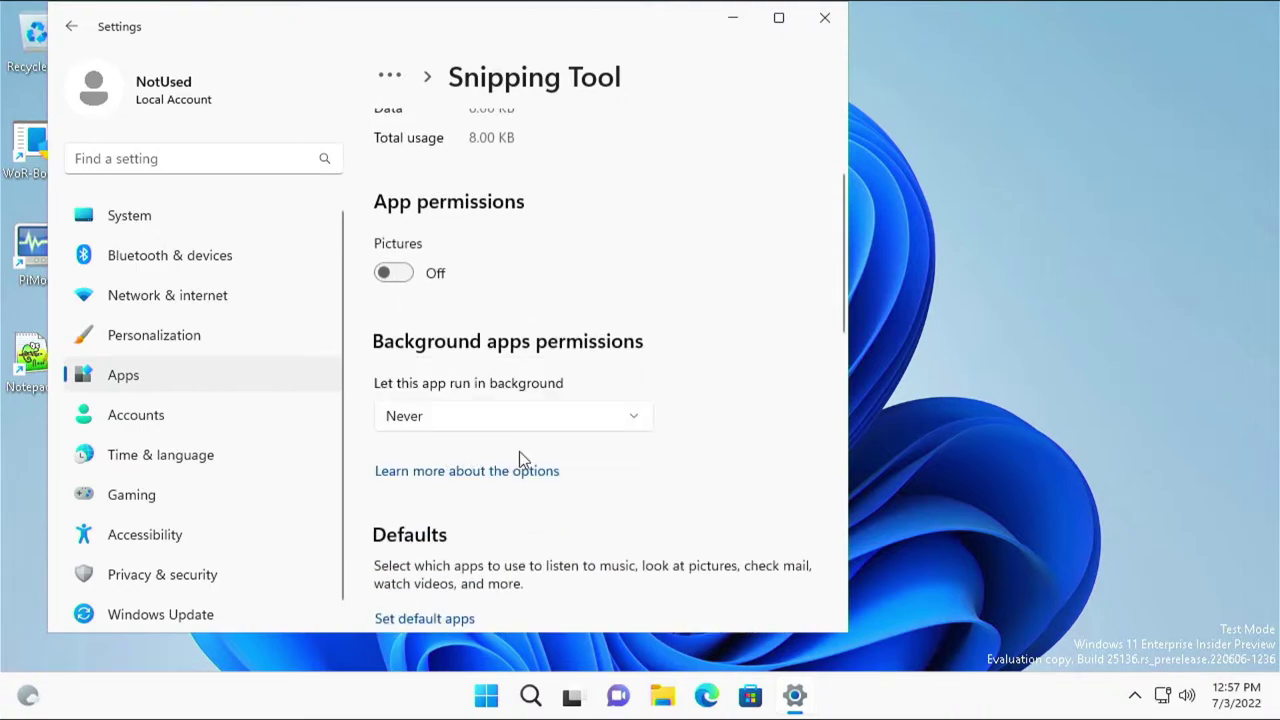
scroll(520, 455, down, 1)
scroll(524, 451, down, 2)
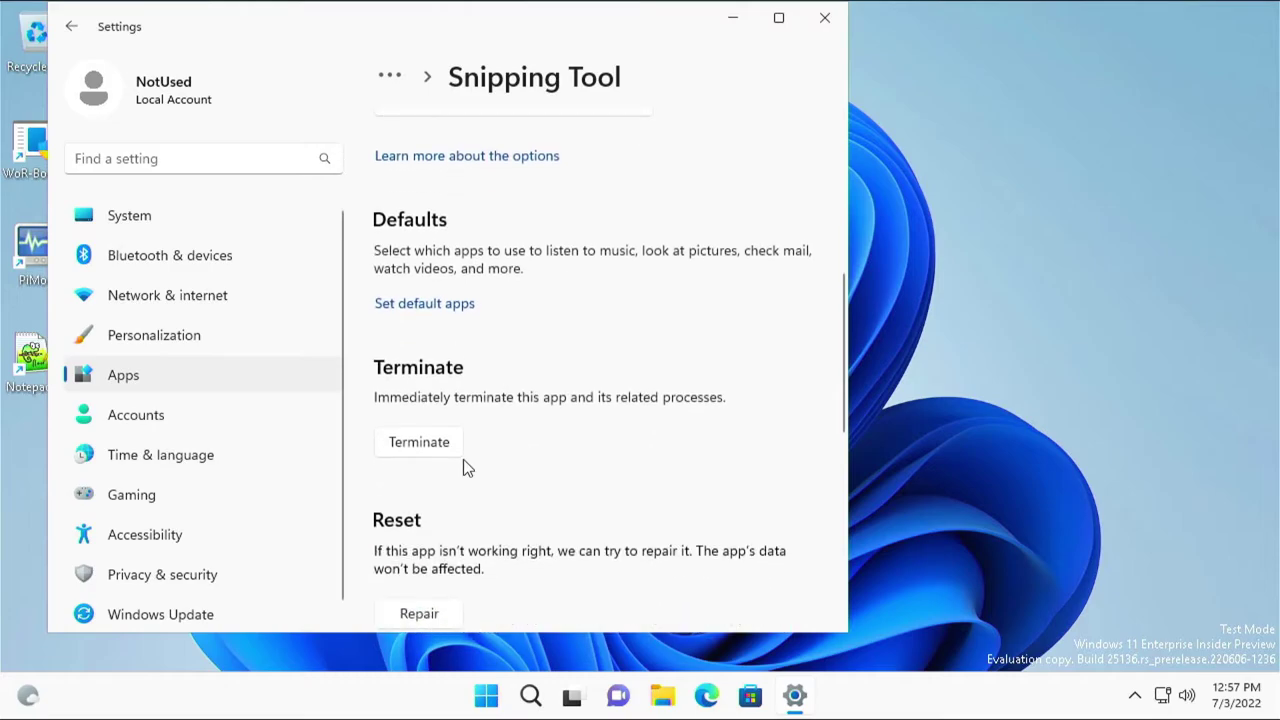
scroll(536, 460, down, 4)
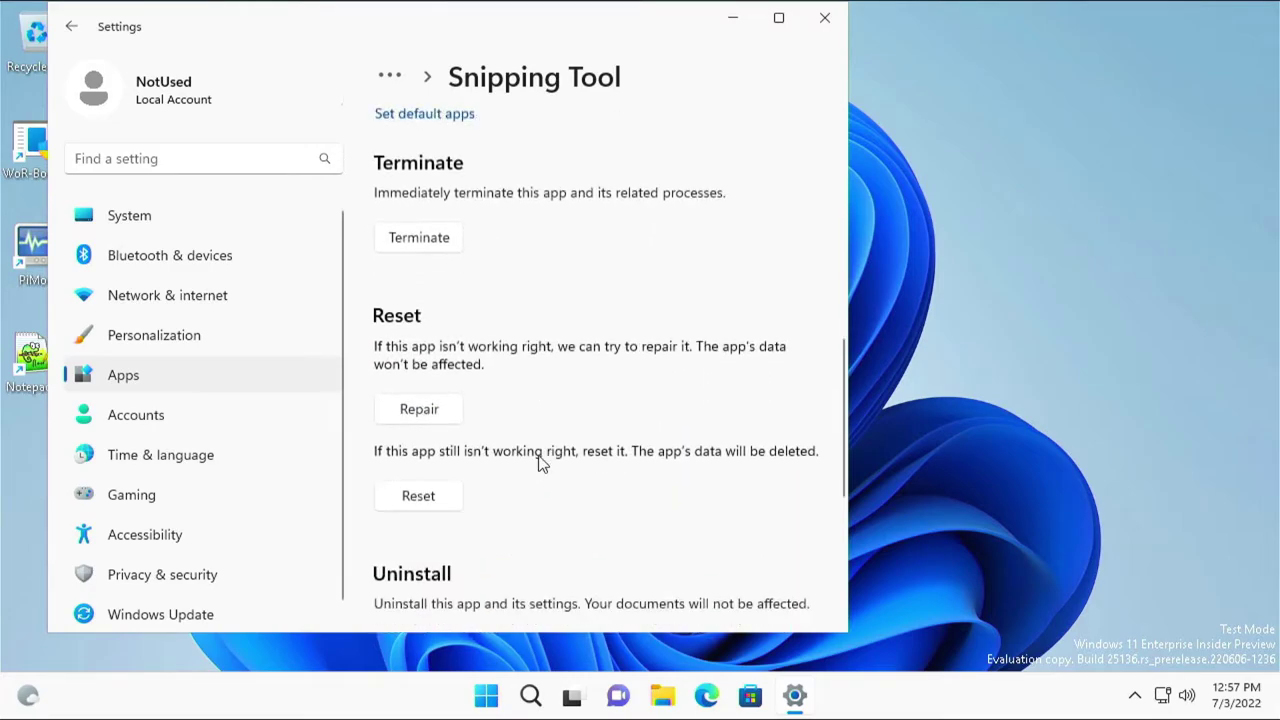
scroll(530, 460, up, 5)
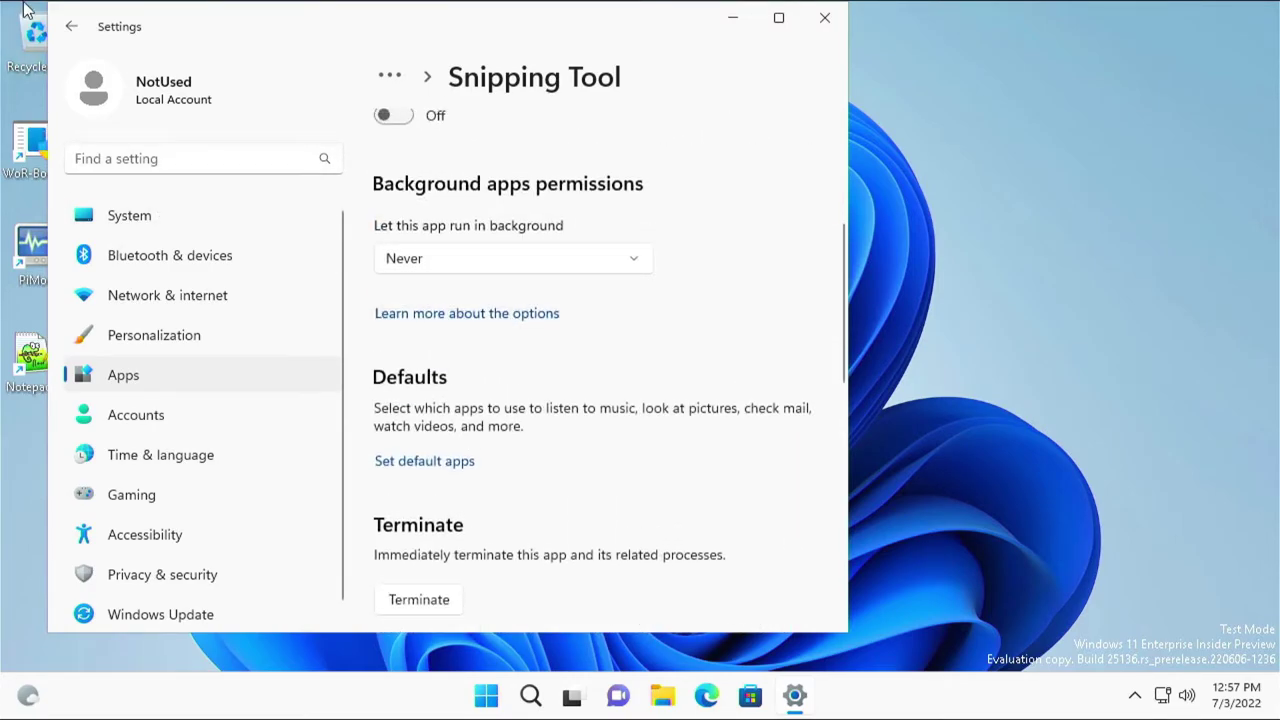
click(72, 32)
Step: Uninstall Solitaire Collection and Sticky Notes from the installed apps
scroll(677, 383, down, 5)
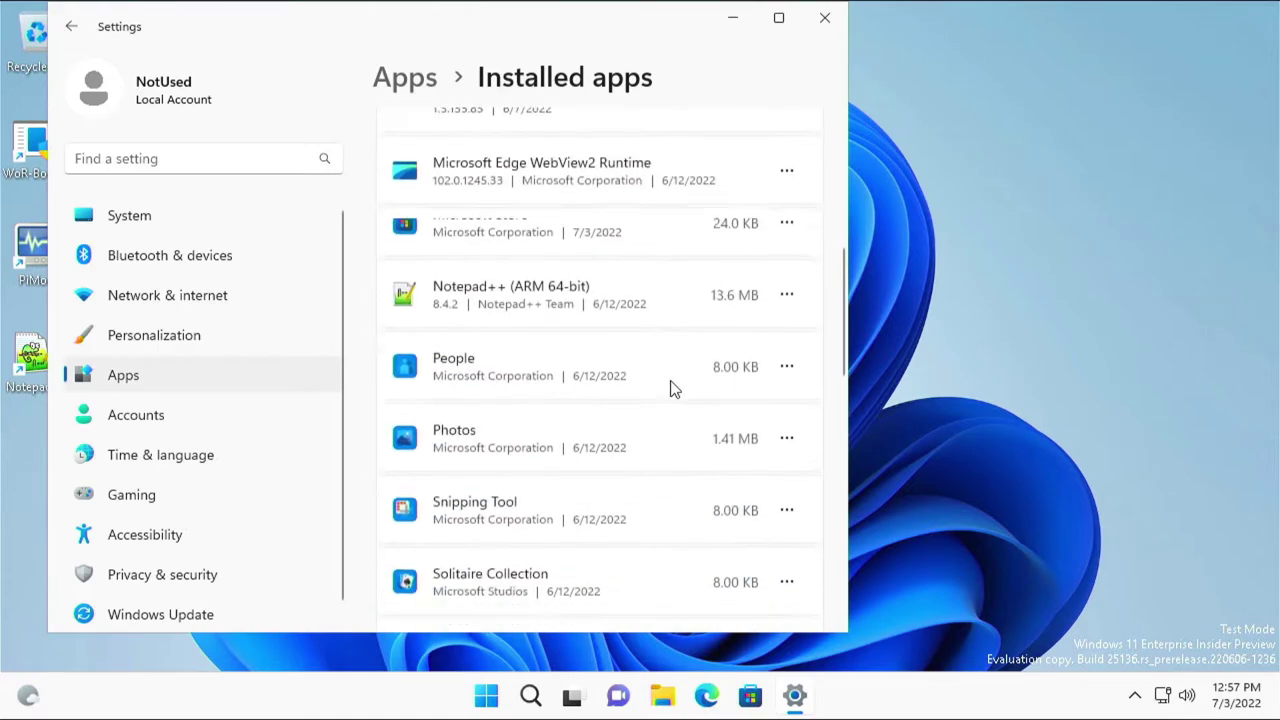
click(789, 449)
click(584, 553)
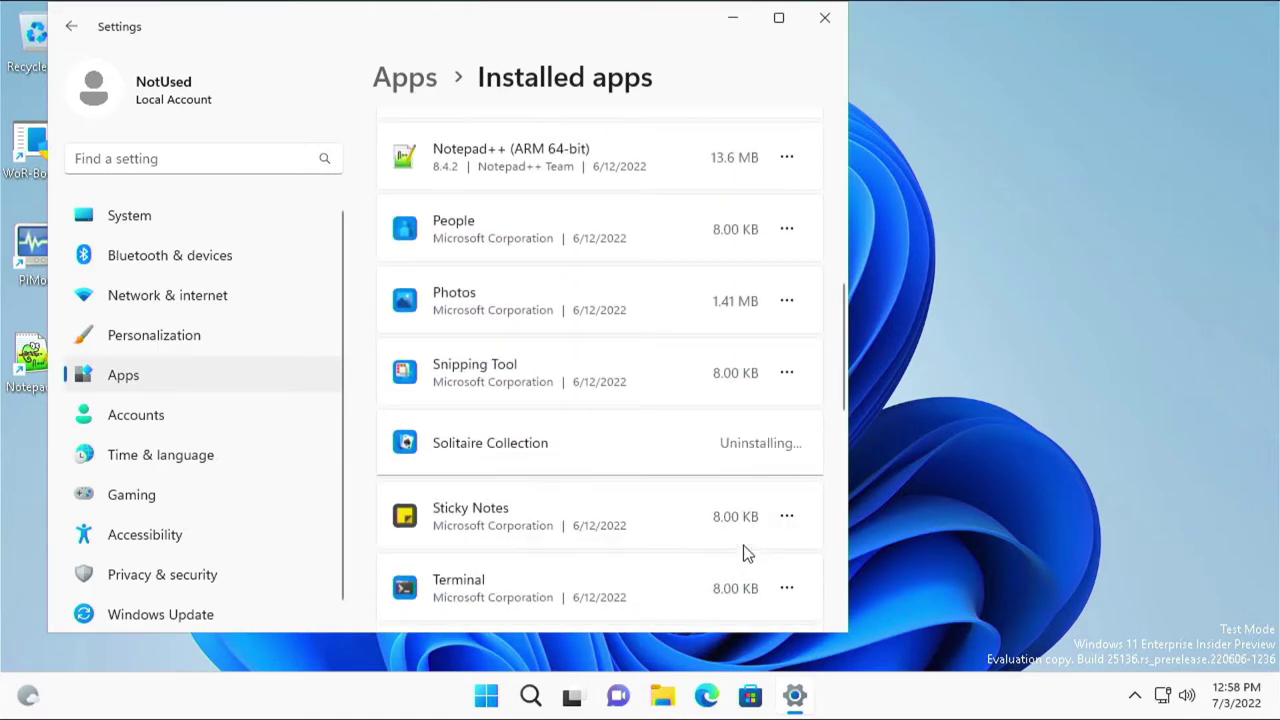
click(787, 520)
click(601, 474)
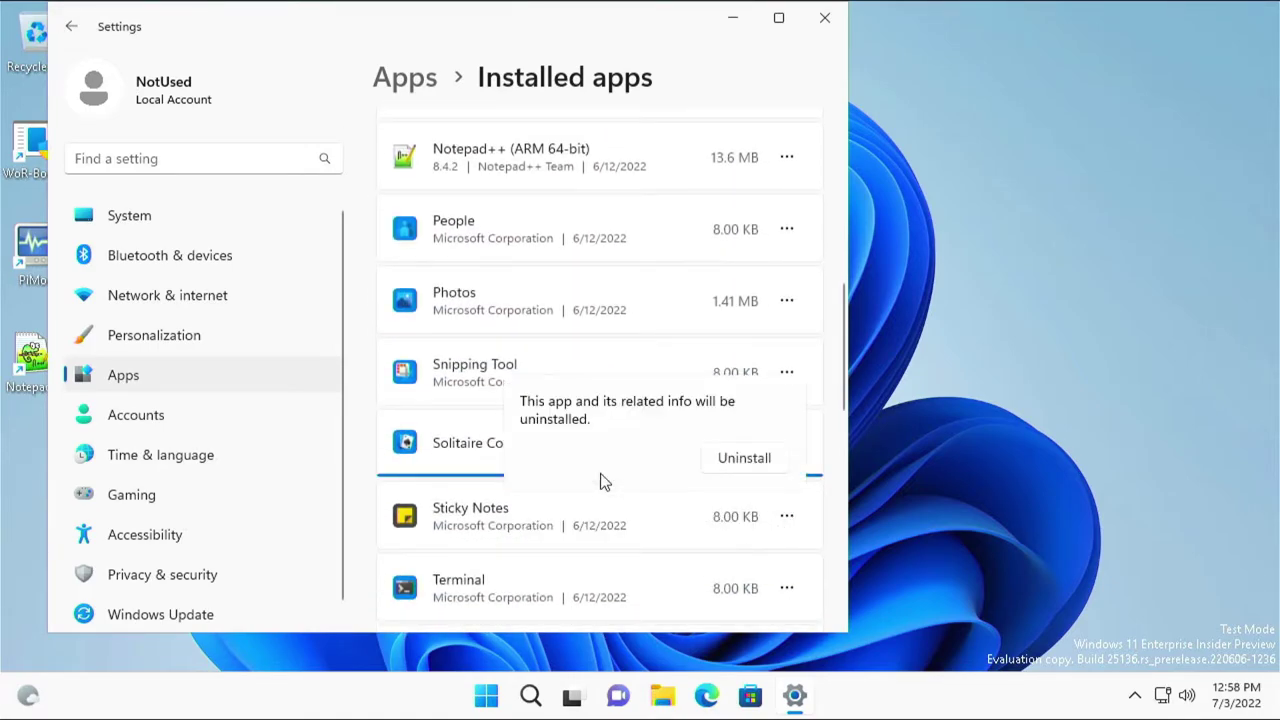
click(739, 458)
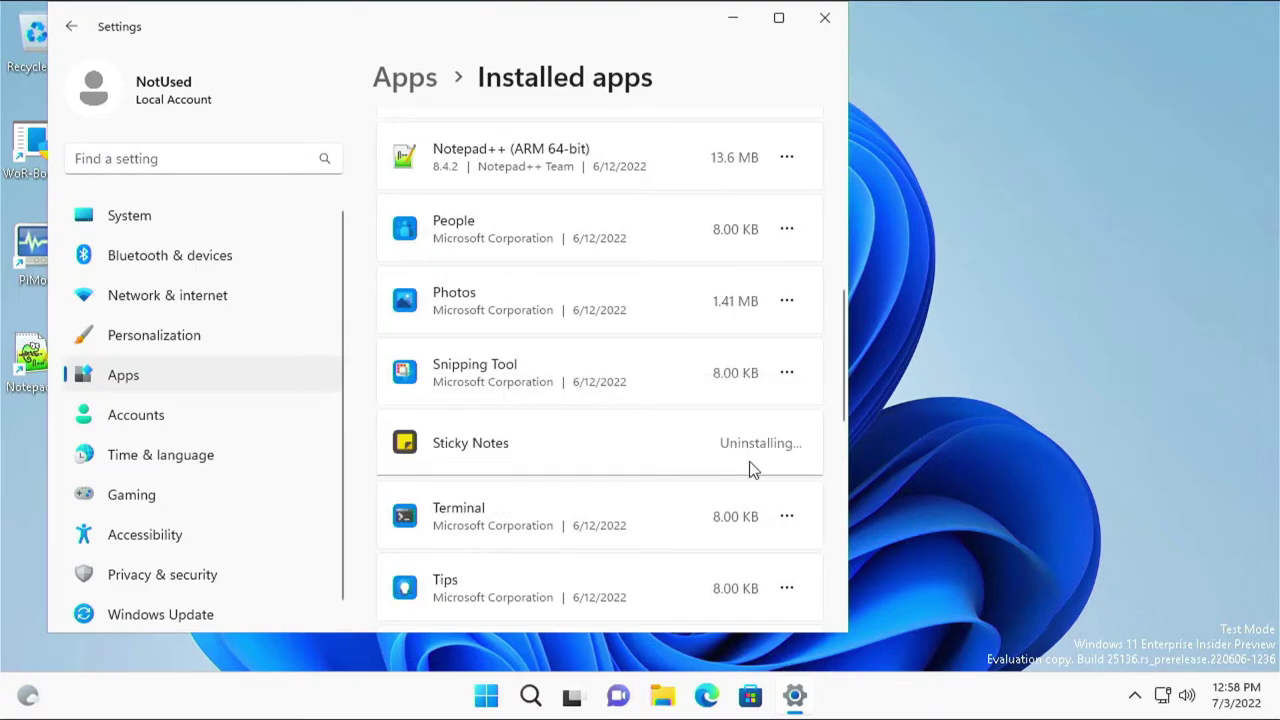
Step: Uninstall Tips and Voice Recorder from the installed apps
scroll(749, 461, down, 3)
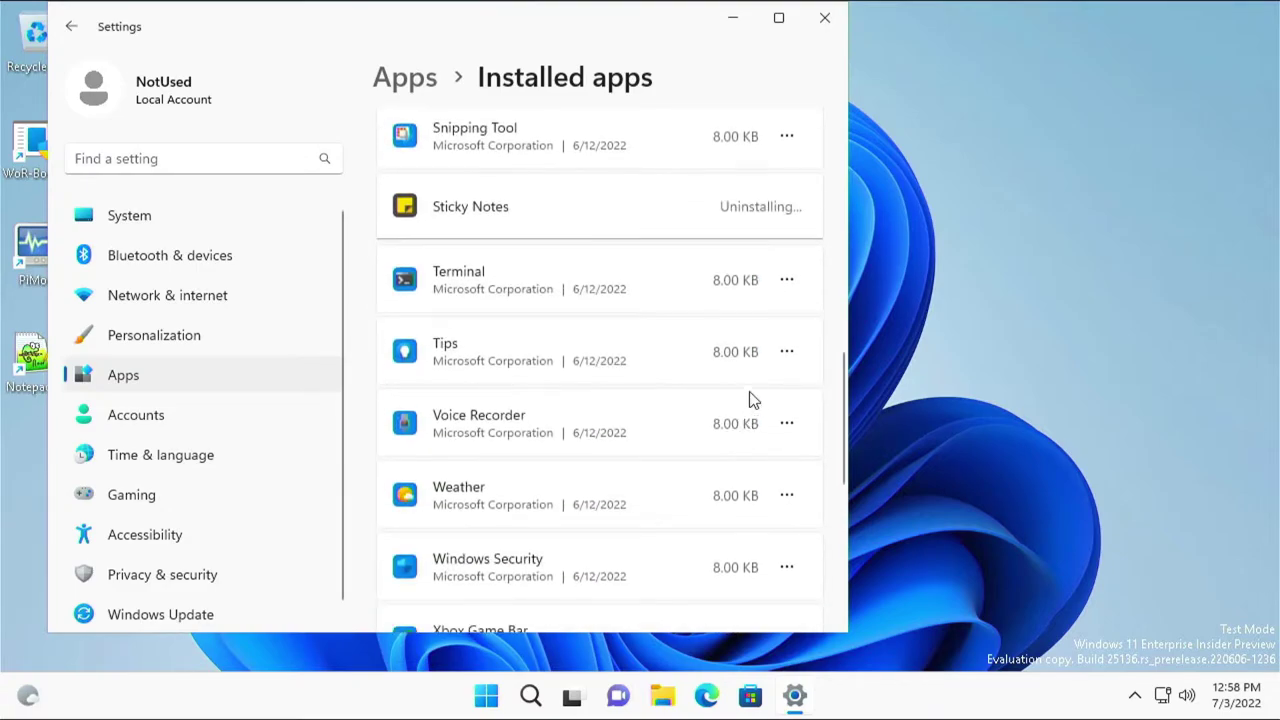
click(787, 354)
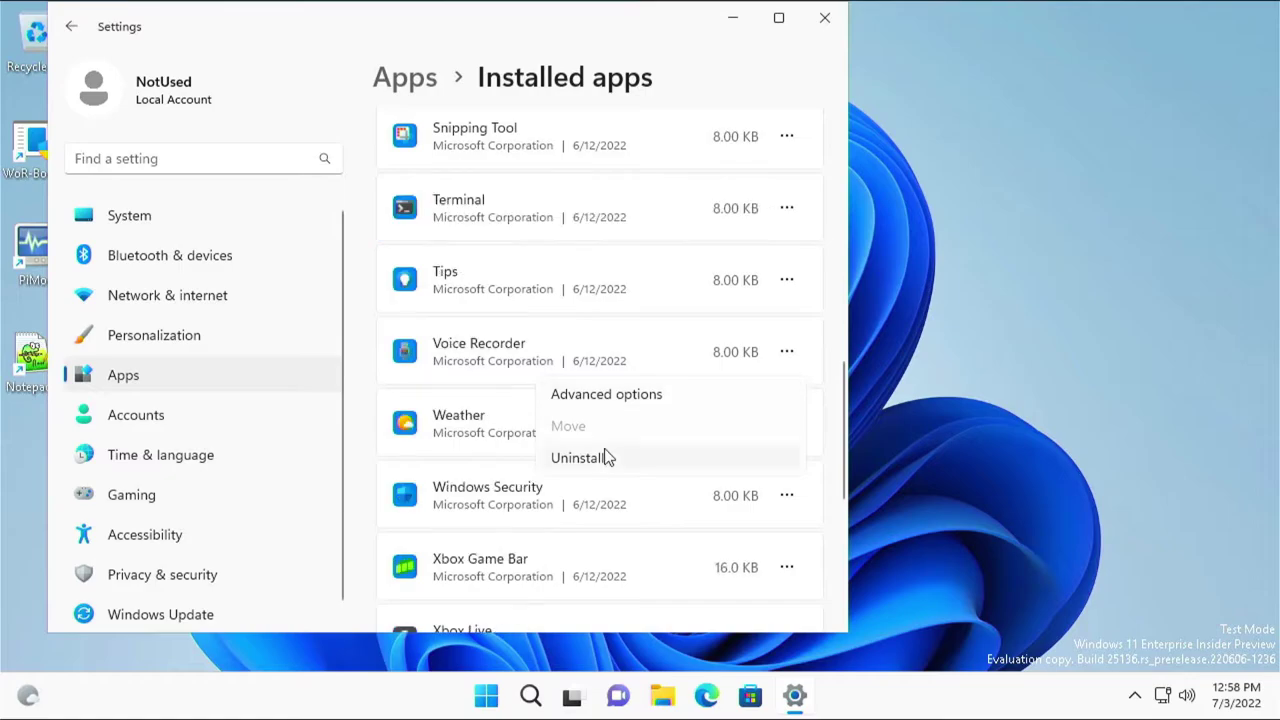
click(589, 459)
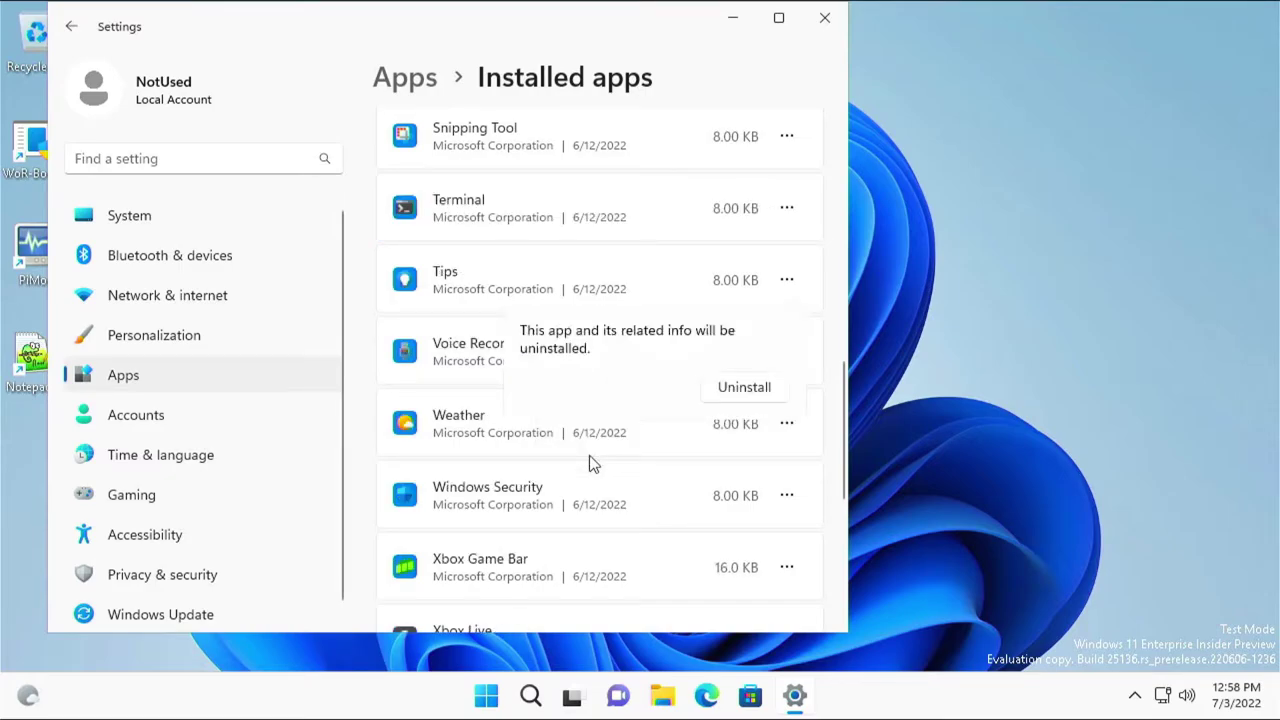
click(745, 389)
click(786, 357)
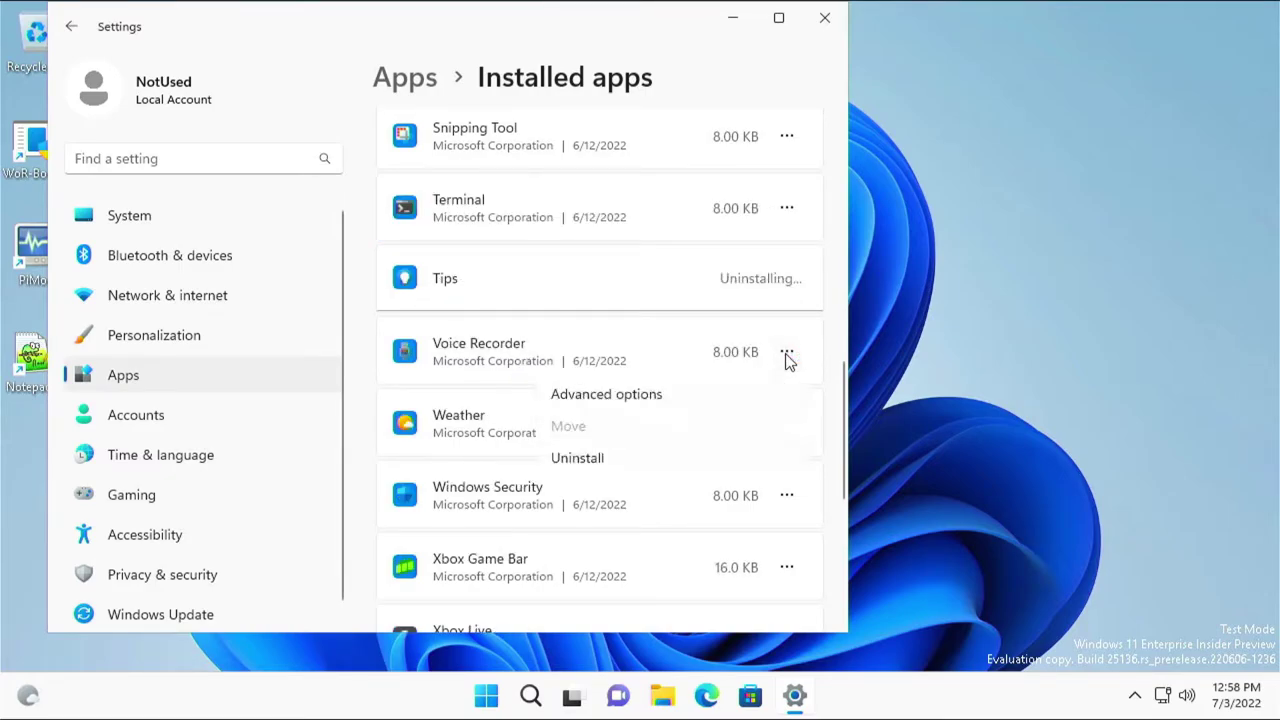
click(598, 460)
click(713, 453)
Step: Uninstall Weather from the installed apps
click(786, 356)
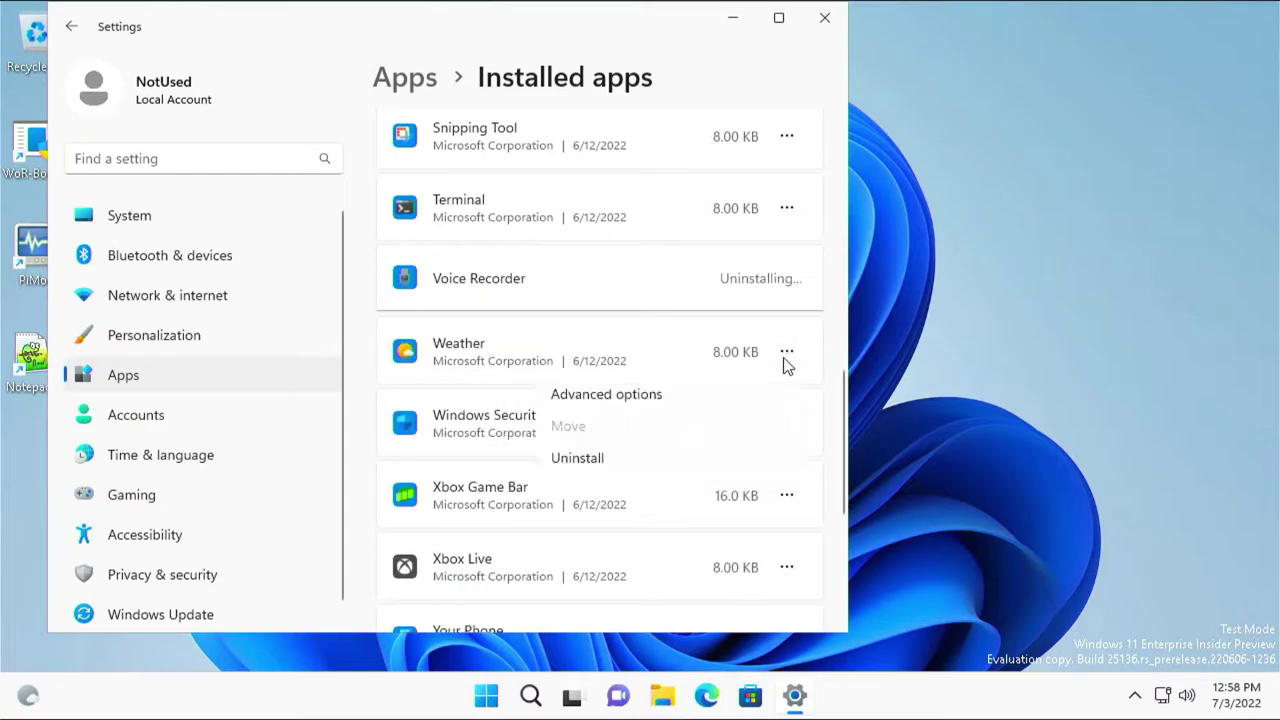
click(582, 460)
click(746, 459)
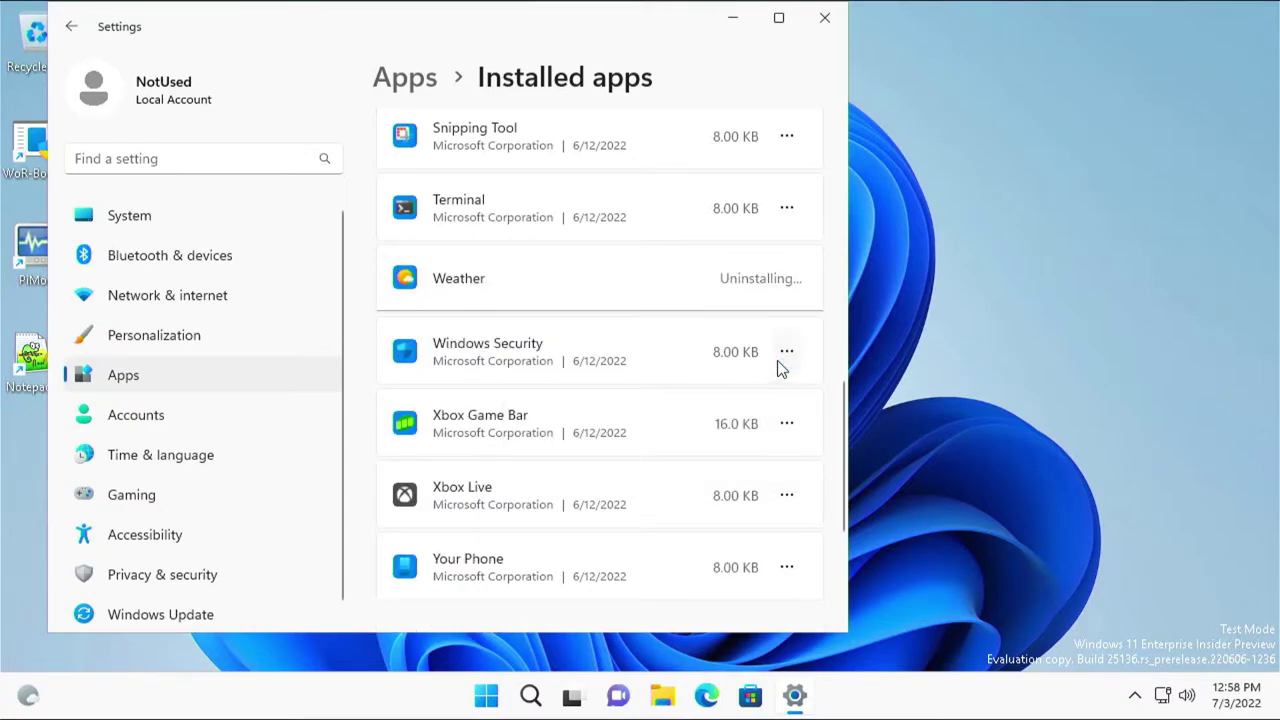
Step: In Windows Security's advanced options, turn off the Documents permission and set its background permission to Never
click(786, 355)
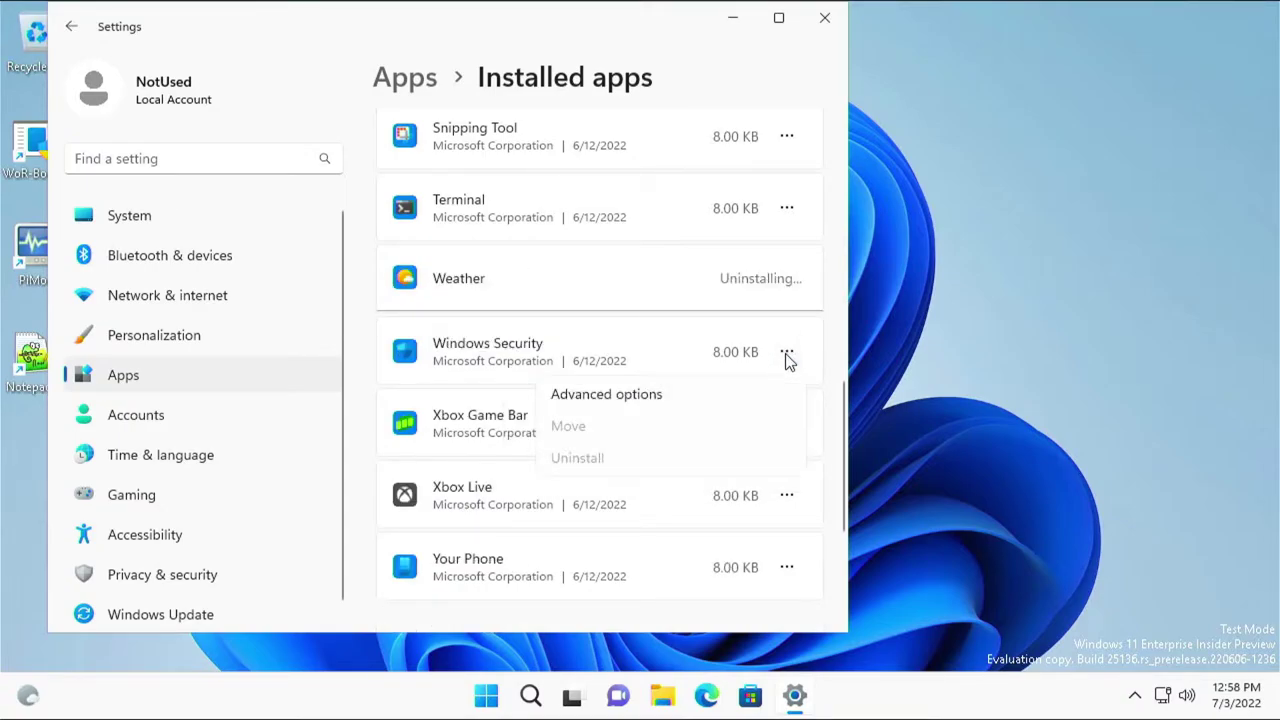
click(655, 396)
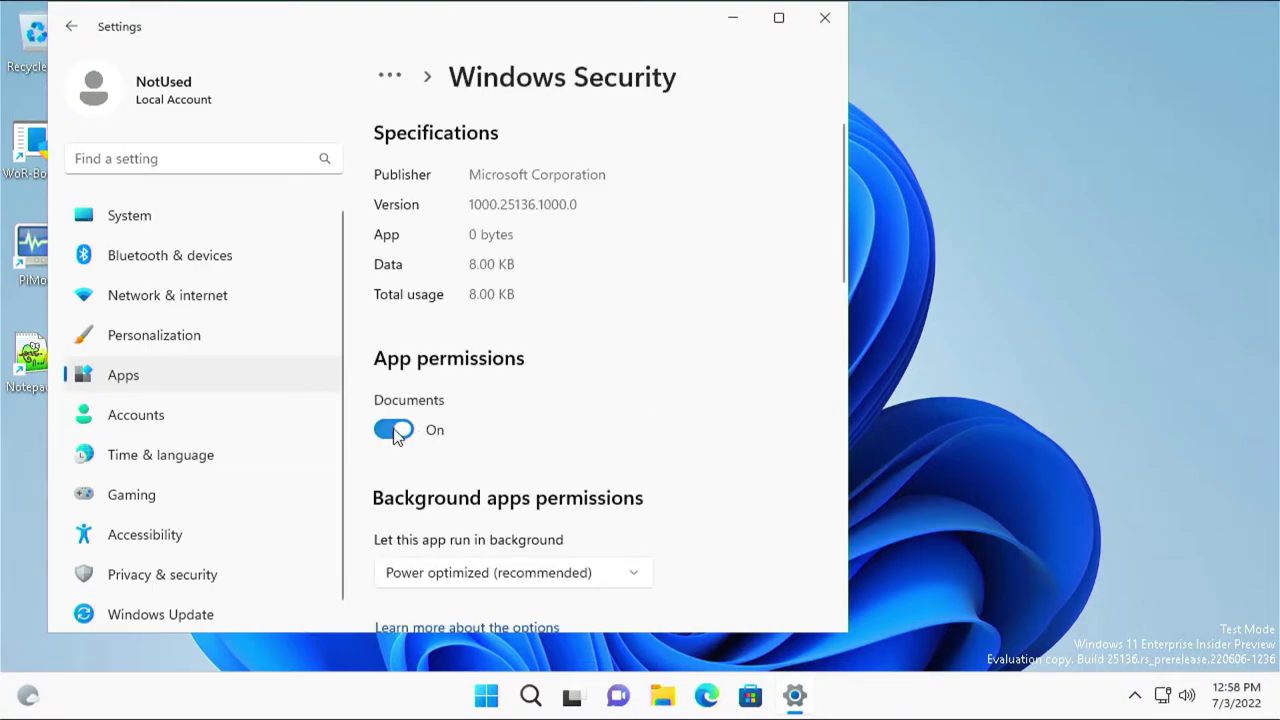
click(605, 580)
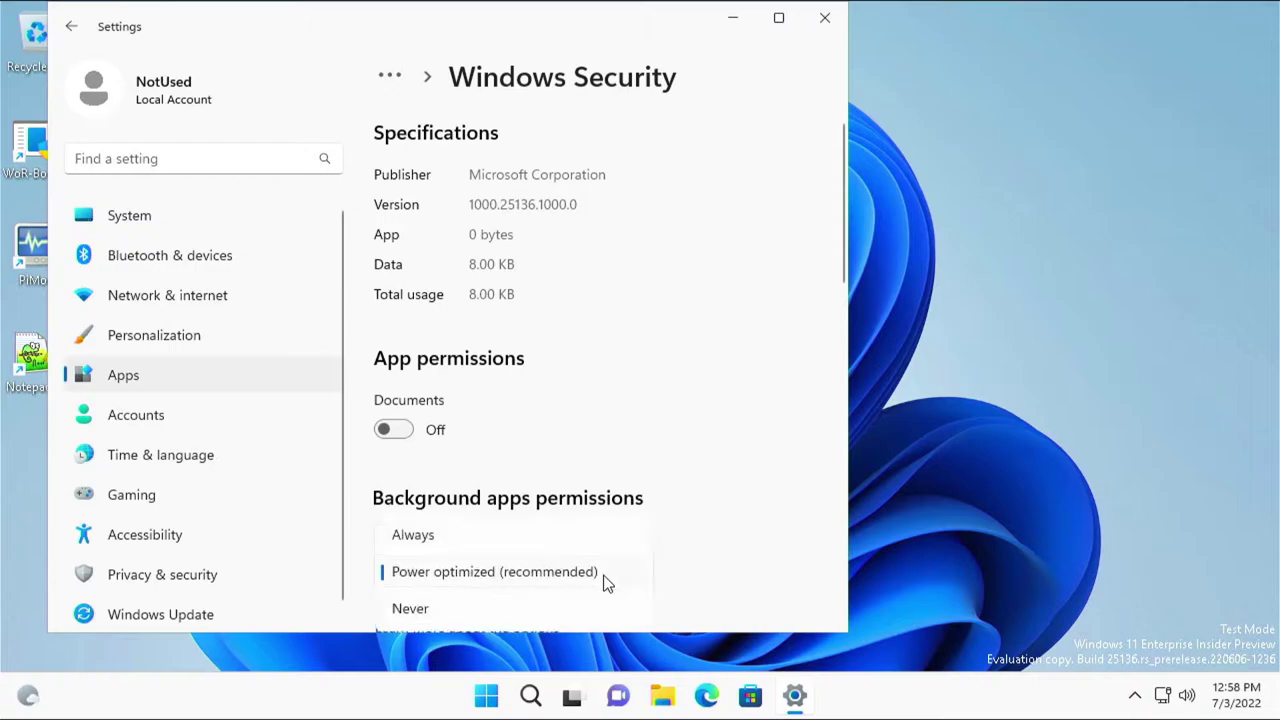
click(440, 605)
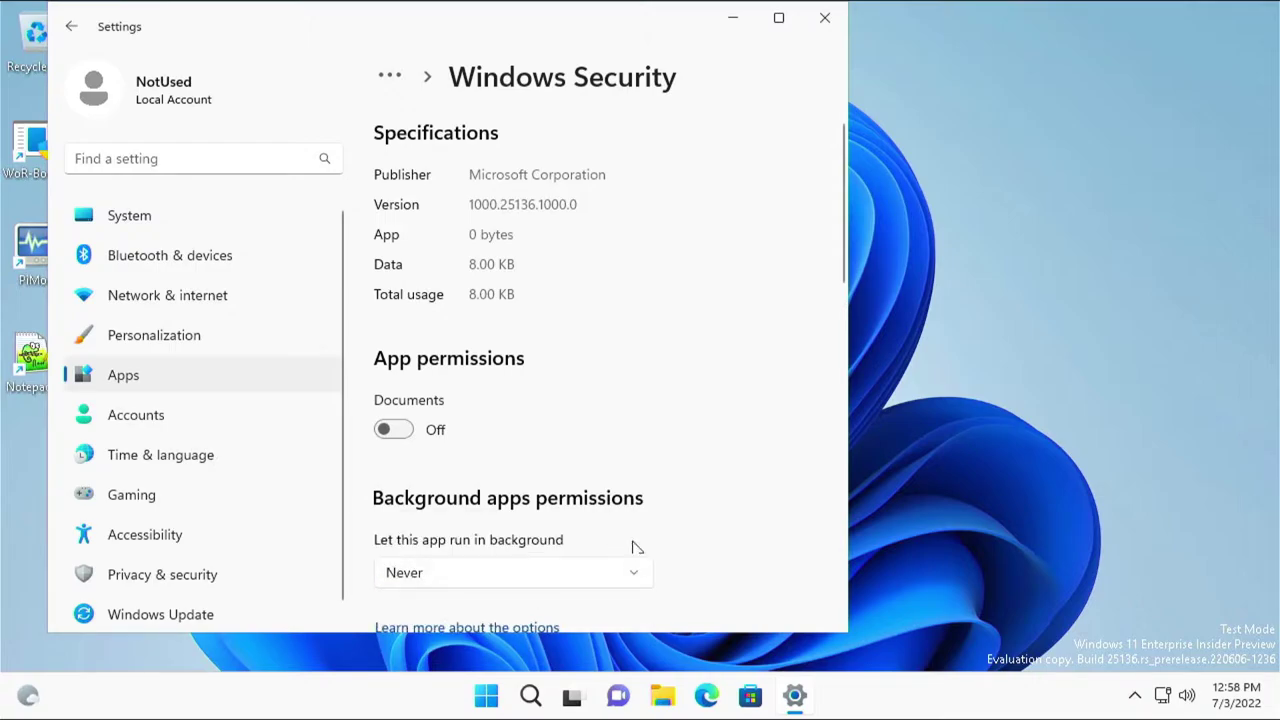
Step: Terminate Windows Security and its related processes, review its remaining options, and return to the installed apps list
scroll(677, 520, down, 3)
scroll(673, 520, down, 3)
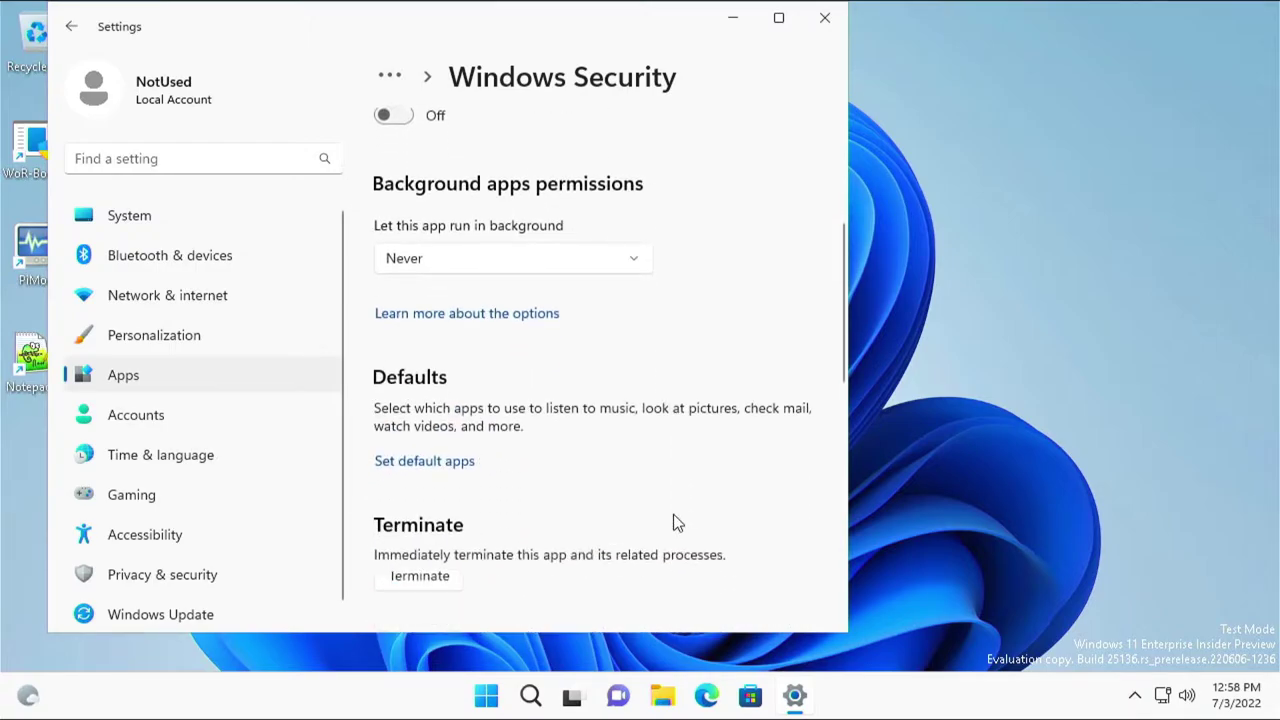
click(425, 448)
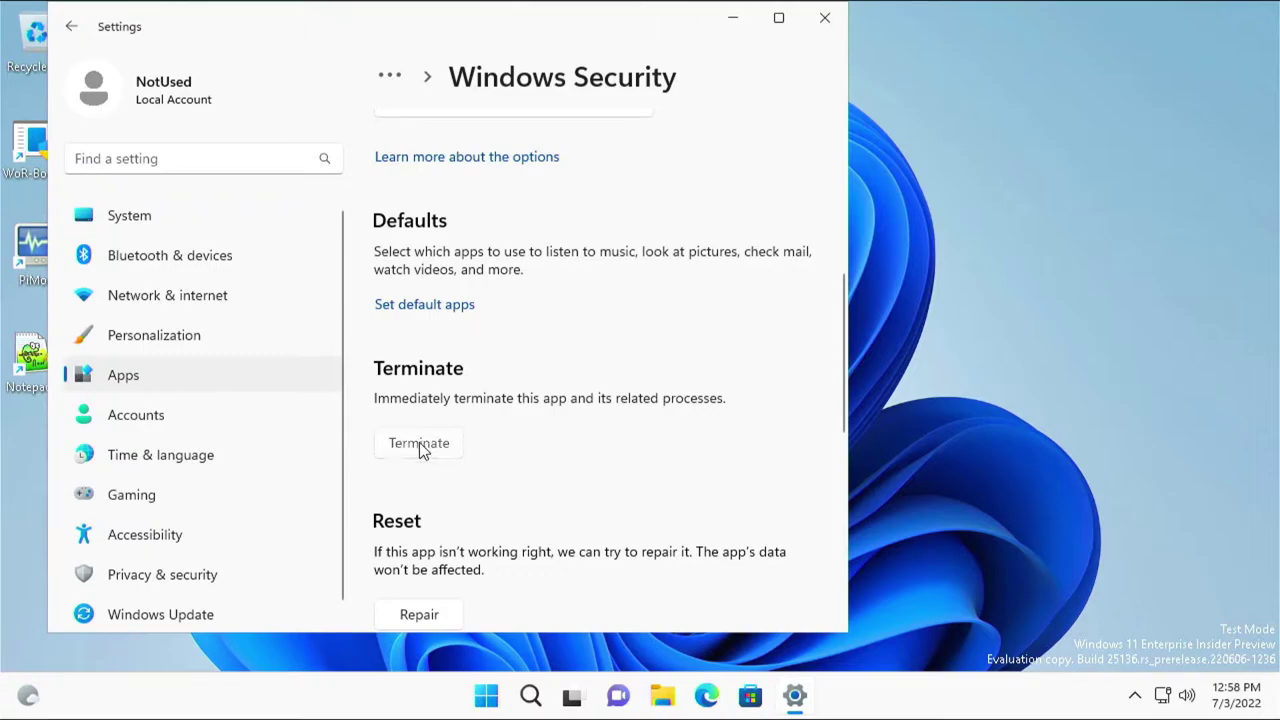
scroll(597, 452, down, 6)
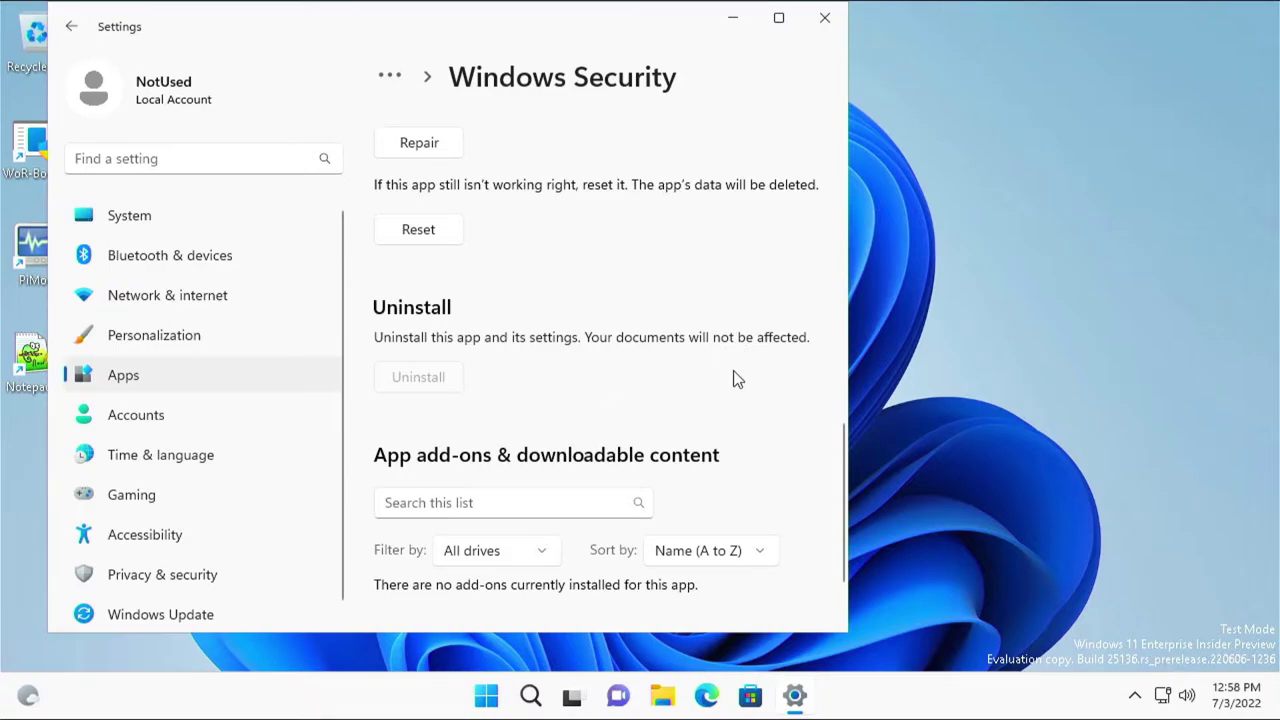
scroll(727, 371, down, 2)
scroll(722, 373, up, 6)
scroll(722, 374, up, 7)
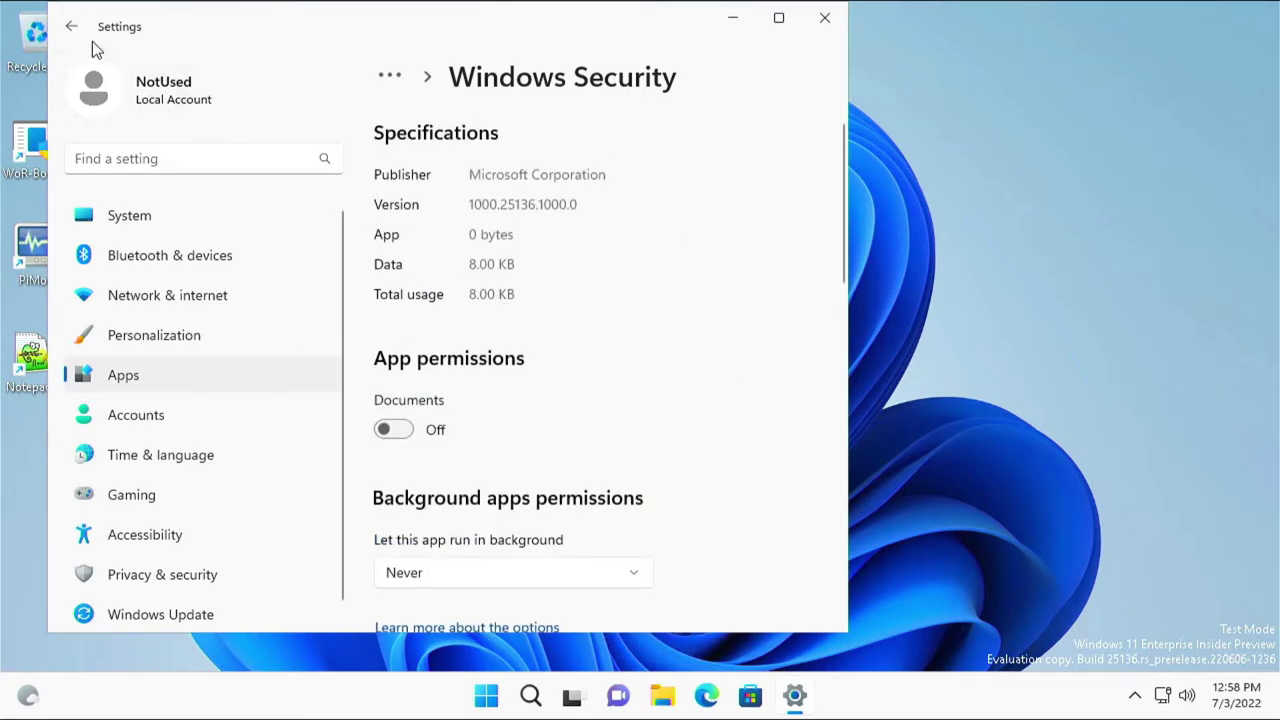
click(72, 26)
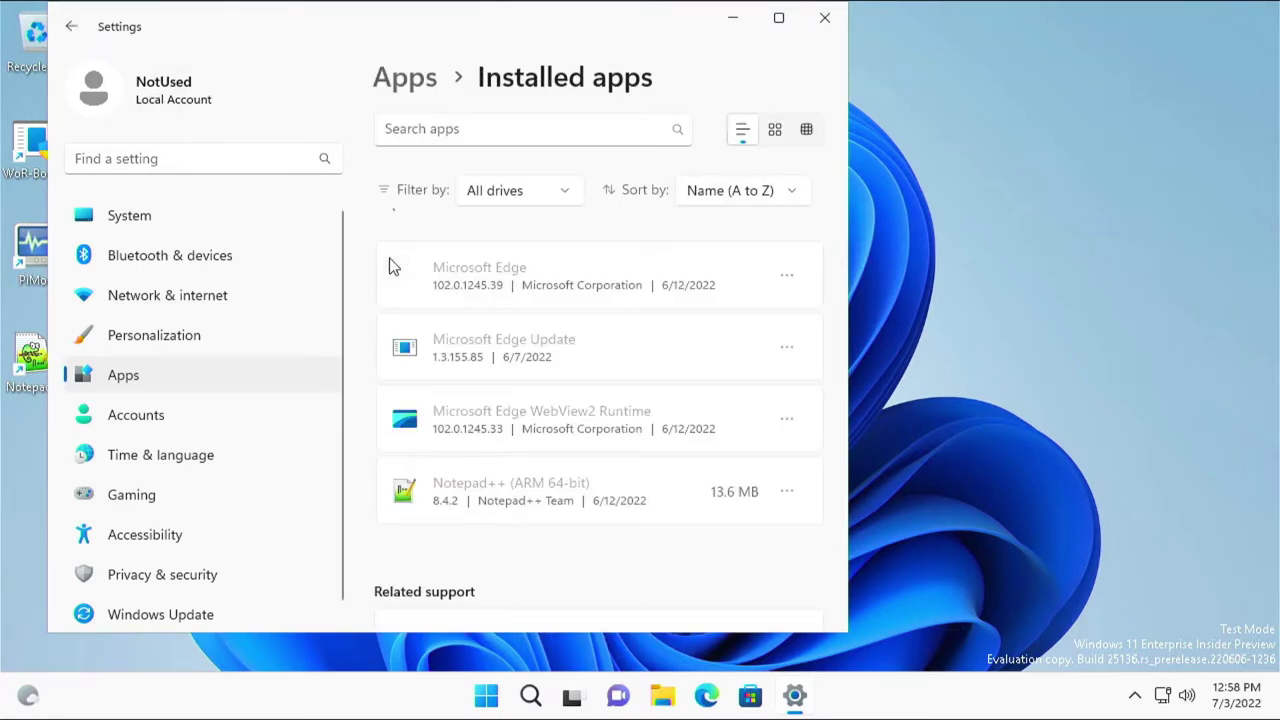
Step: Adjust Xbox Game Bar's background permission in its advanced options and return to the installed apps list
scroll(580, 400, down, 10)
click(787, 359)
click(709, 394)
scroll(469, 500, down, 5)
click(521, 467)
click(521, 467)
scroll(563, 500, down, 5)
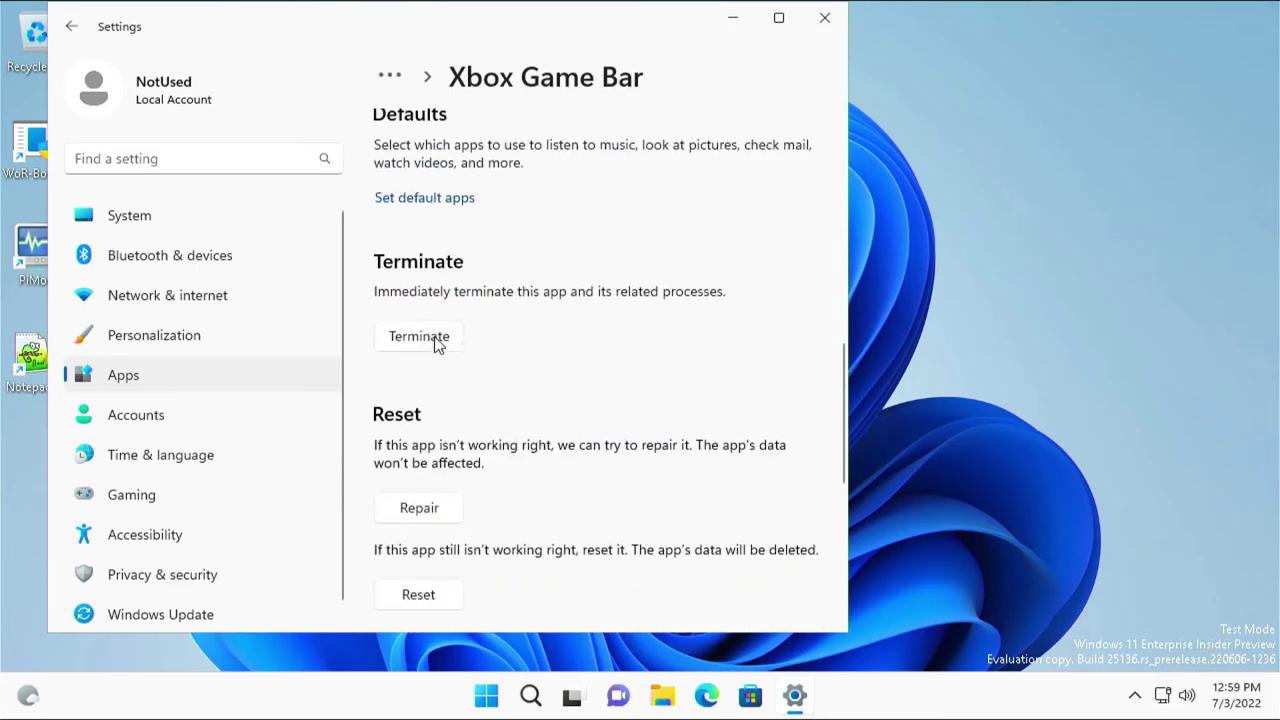
scroll(494, 437, up, 2)
click(72, 26)
Step: Uninstall Xbox Live from the installed apps
scroll(528, 355, down, 10)
click(787, 345)
click(606, 452)
Step: Adjust Your Phone's background permission in its advanced options and return to the installed apps list
click(787, 417)
click(606, 461)
click(472, 470)
click(476, 472)
scroll(434, 409, down, 10)
scroll(543, 391, up, 10)
click(71, 26)
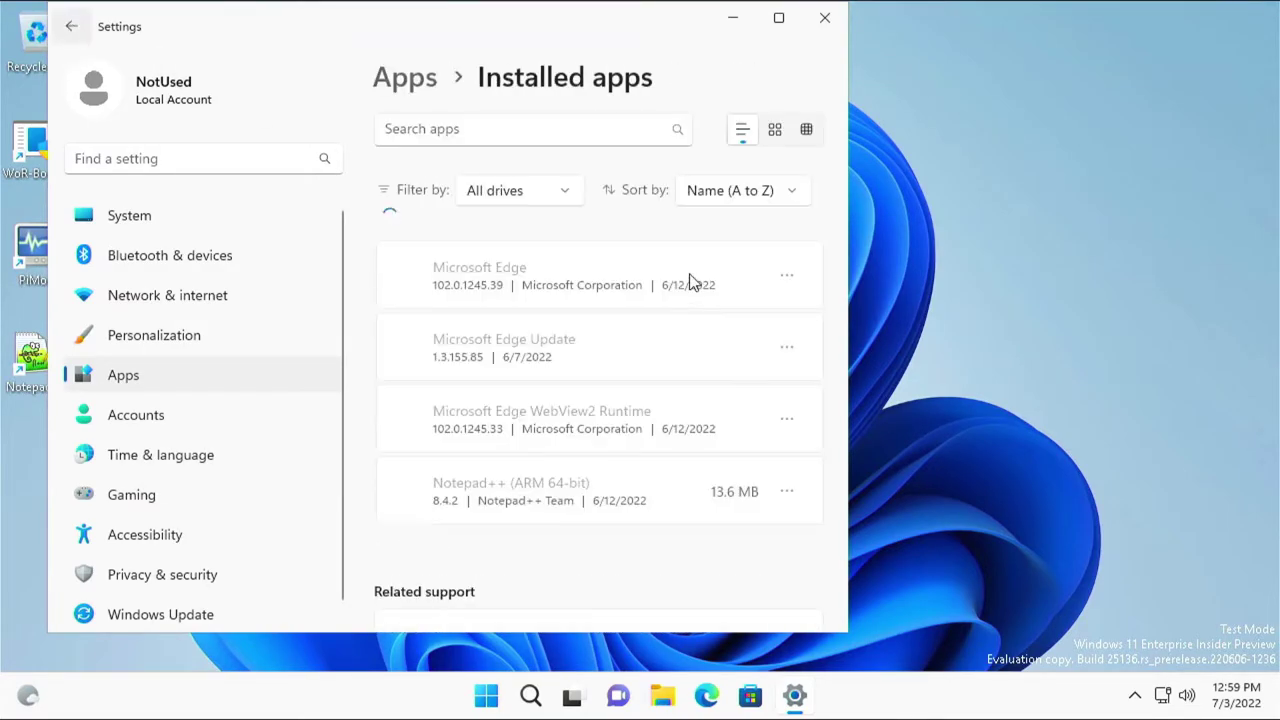
Step: Review the apps that remain in the installed apps list from end to start
scroll(700, 285, down, 10)
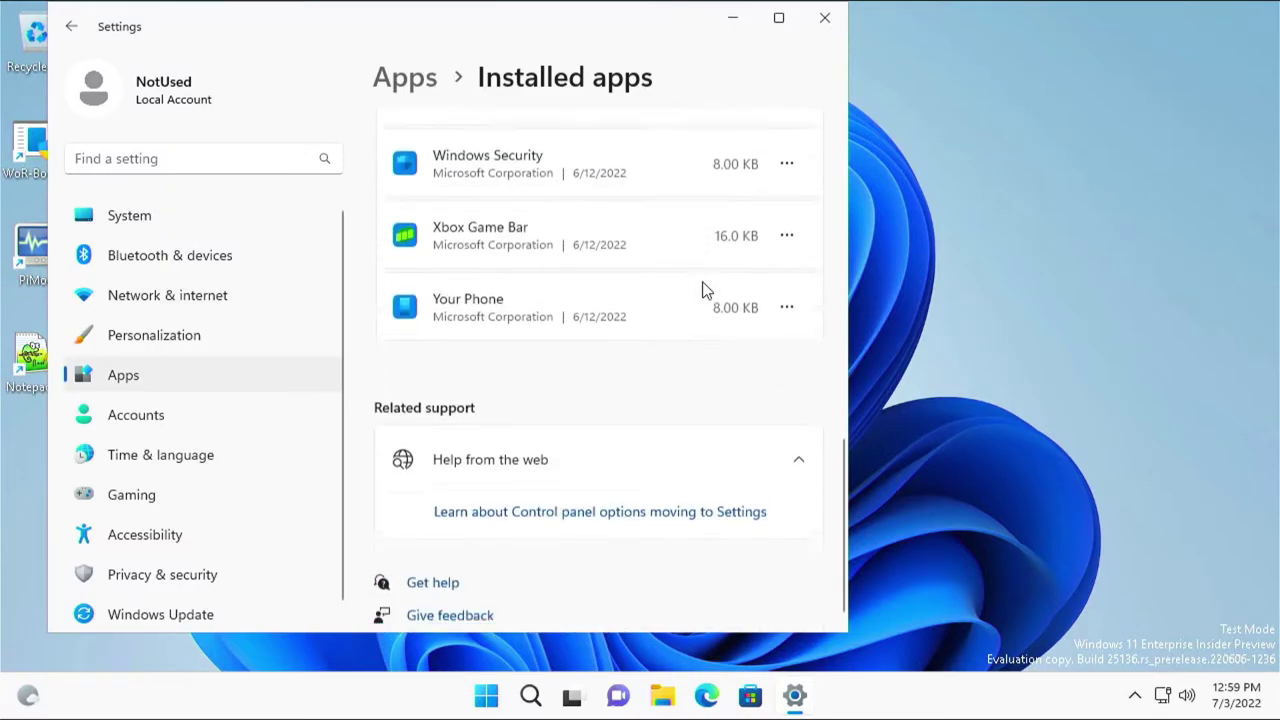
scroll(703, 289, up, 5)
scroll(703, 289, up, 2)
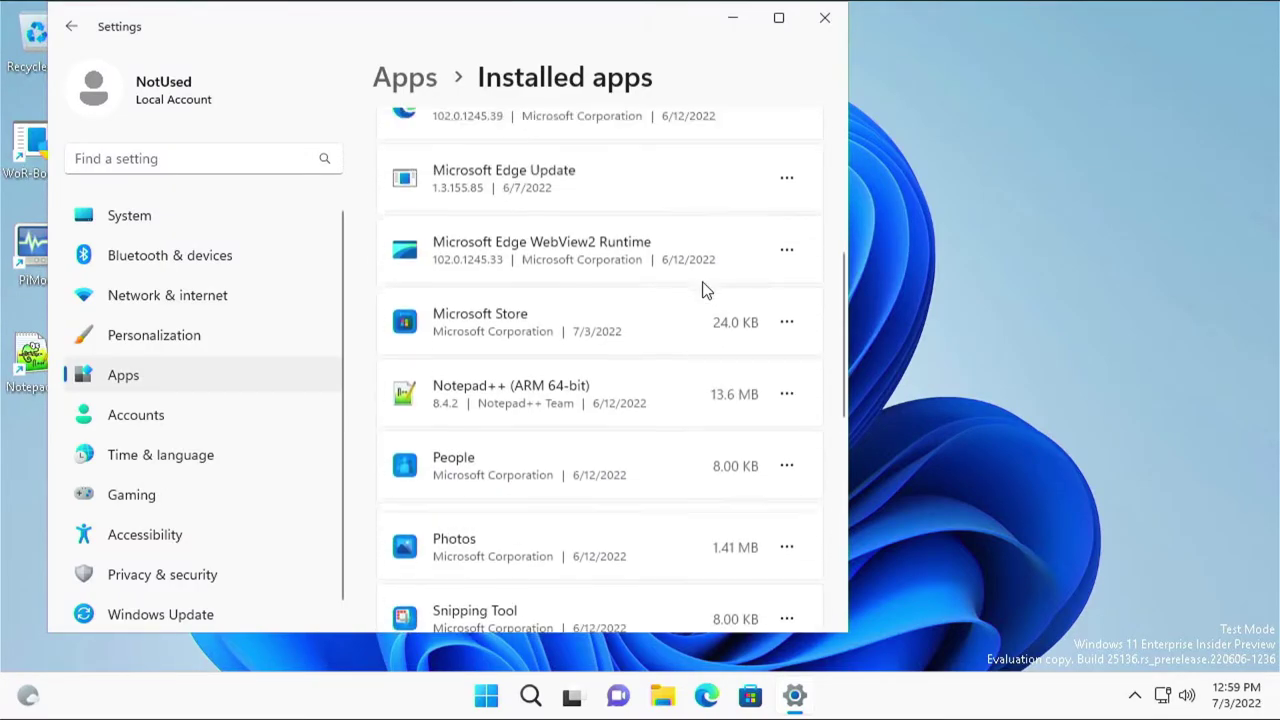
scroll(703, 289, up, 5)
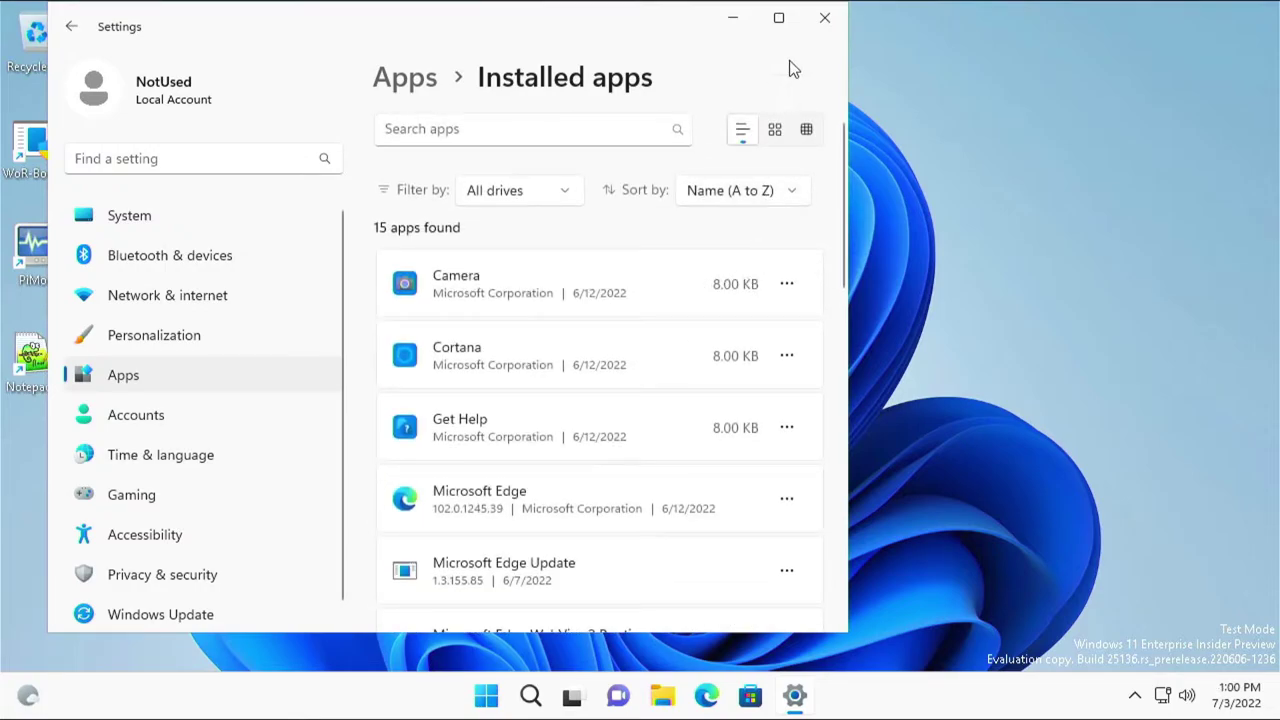
Step: Open Windows Security from the privacy and security settings and go to the management page for Virus & threat protection settings
click(165, 582)
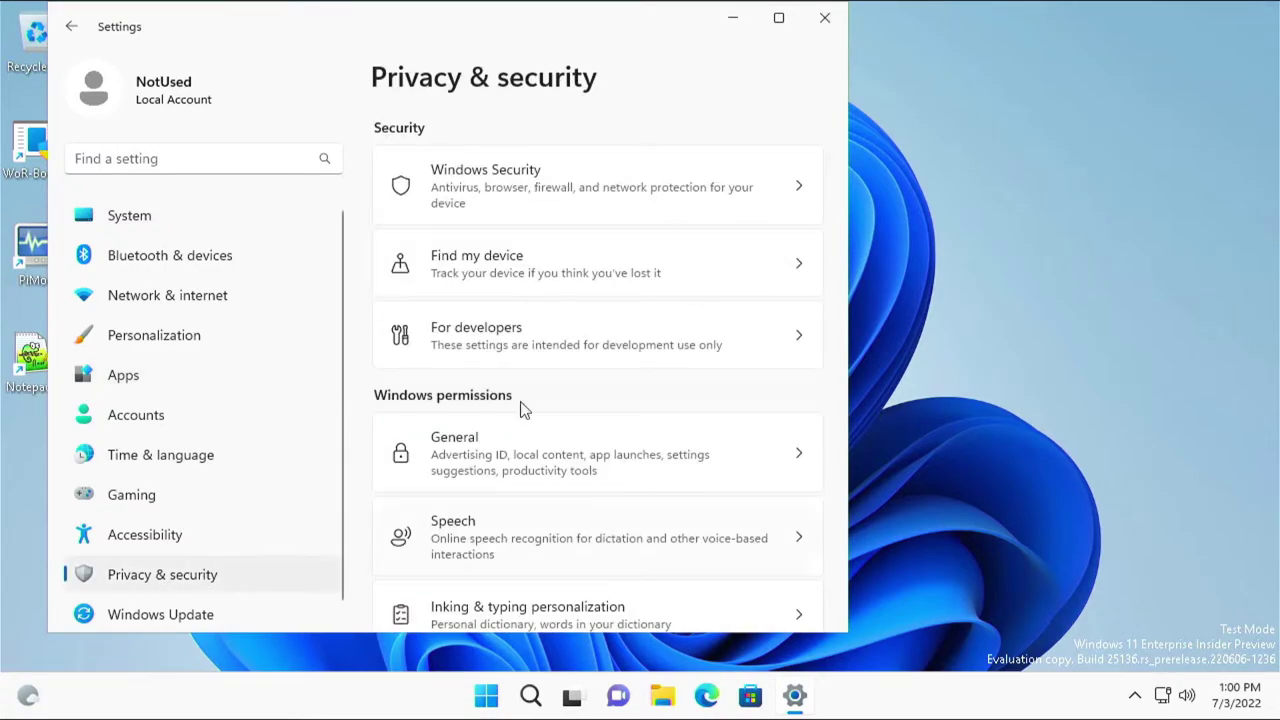
click(651, 173)
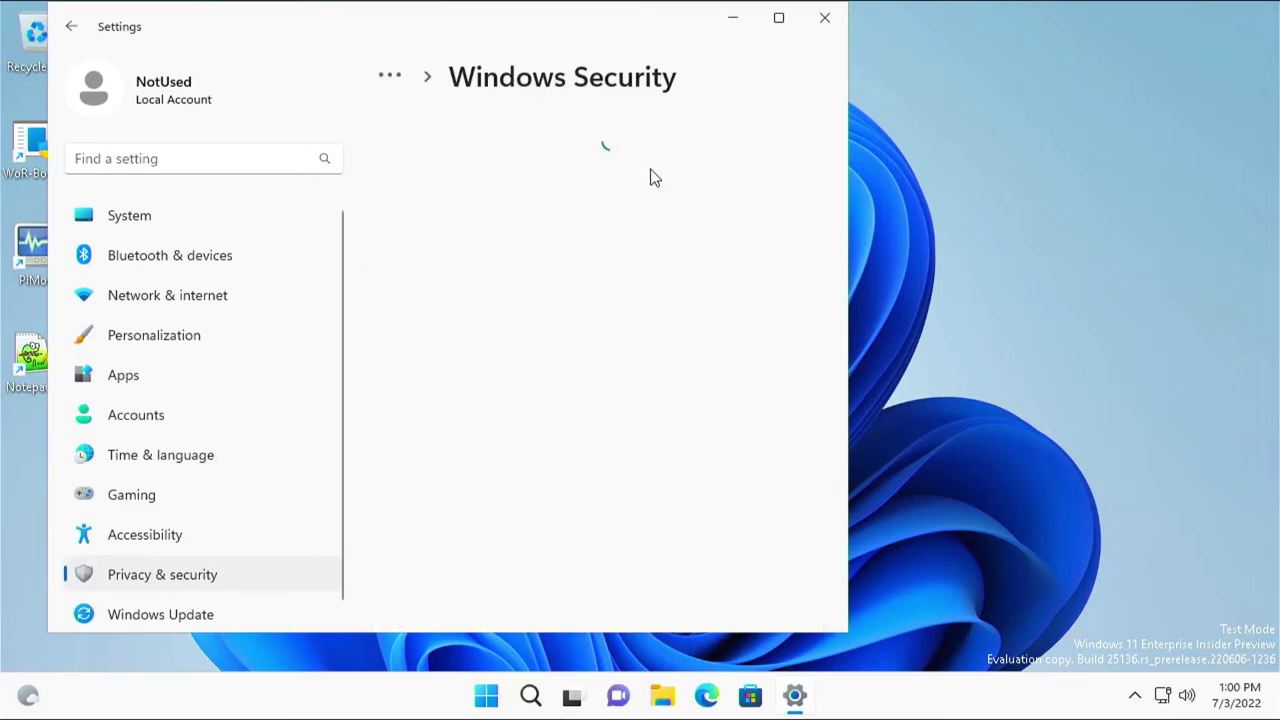
click(508, 310)
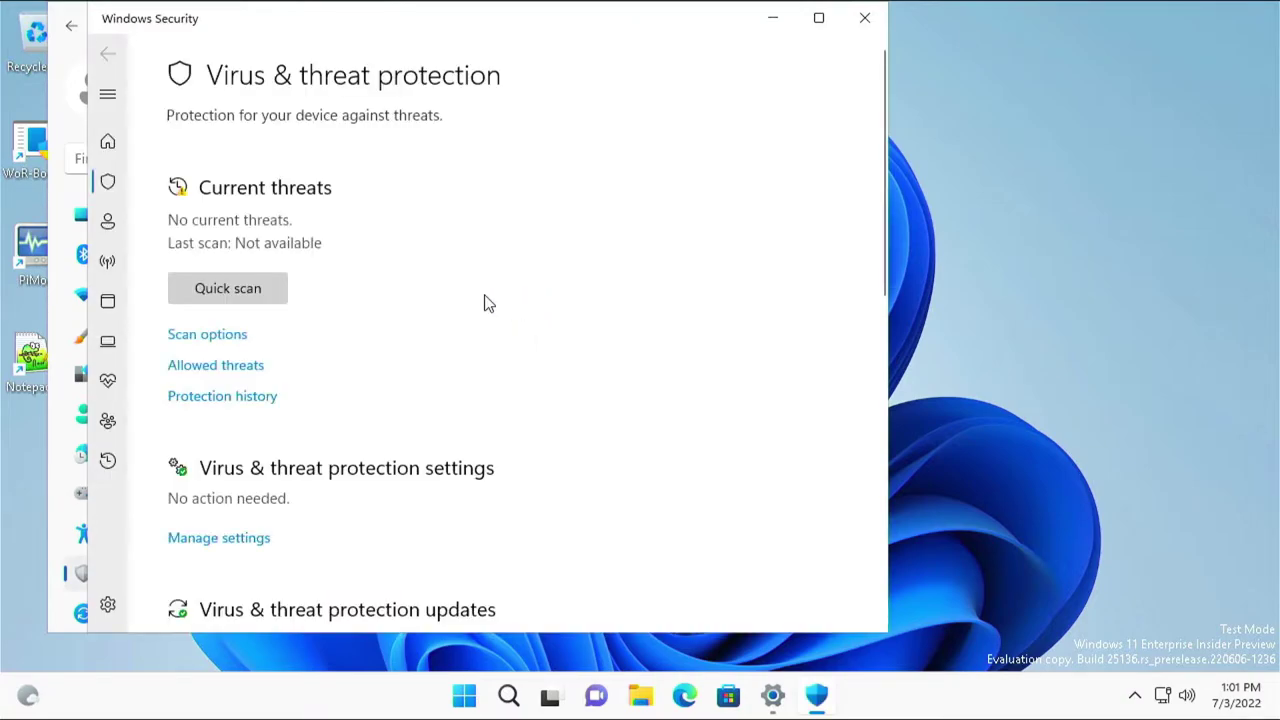
scroll(487, 303, down, 5)
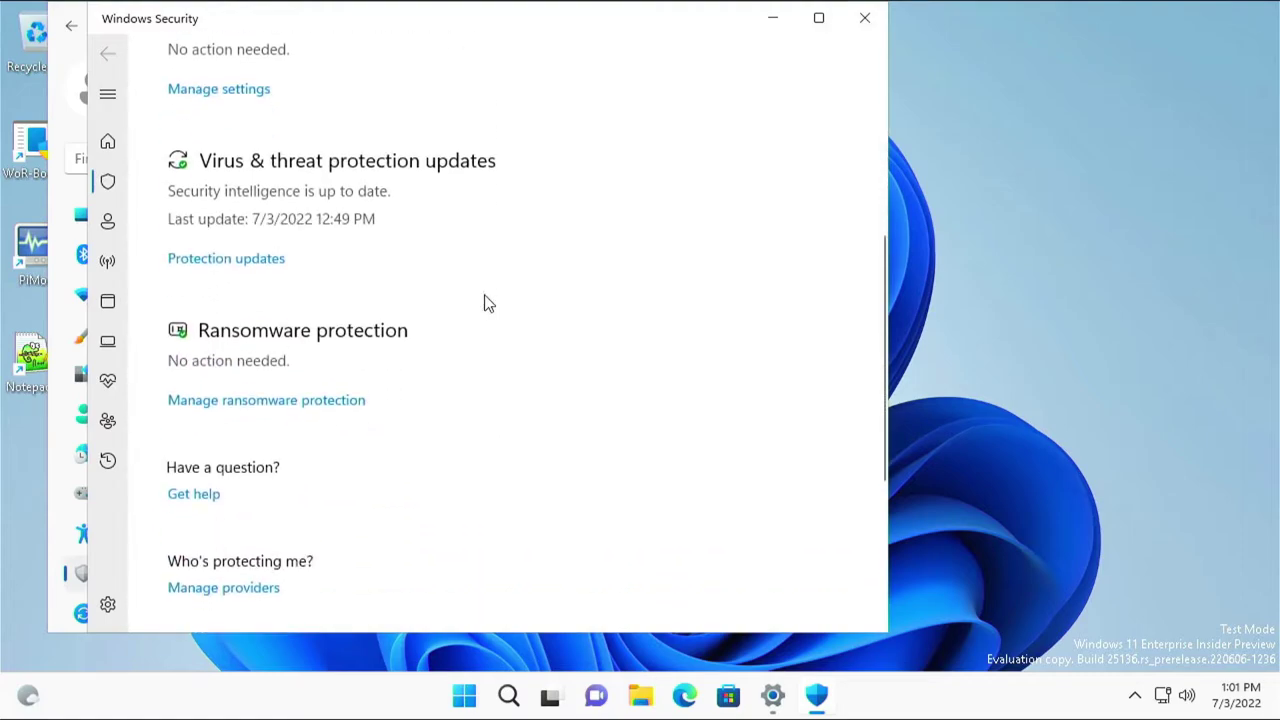
scroll(487, 303, down, 3)
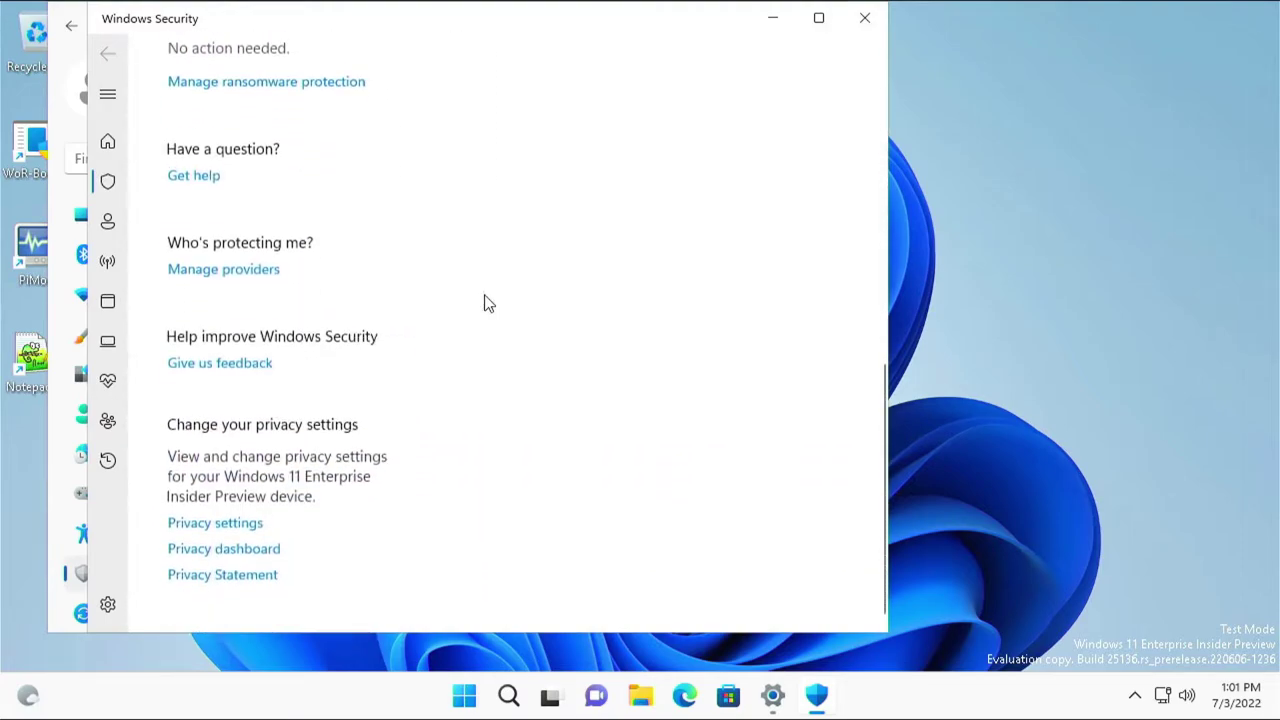
scroll(480, 303, up, 5)
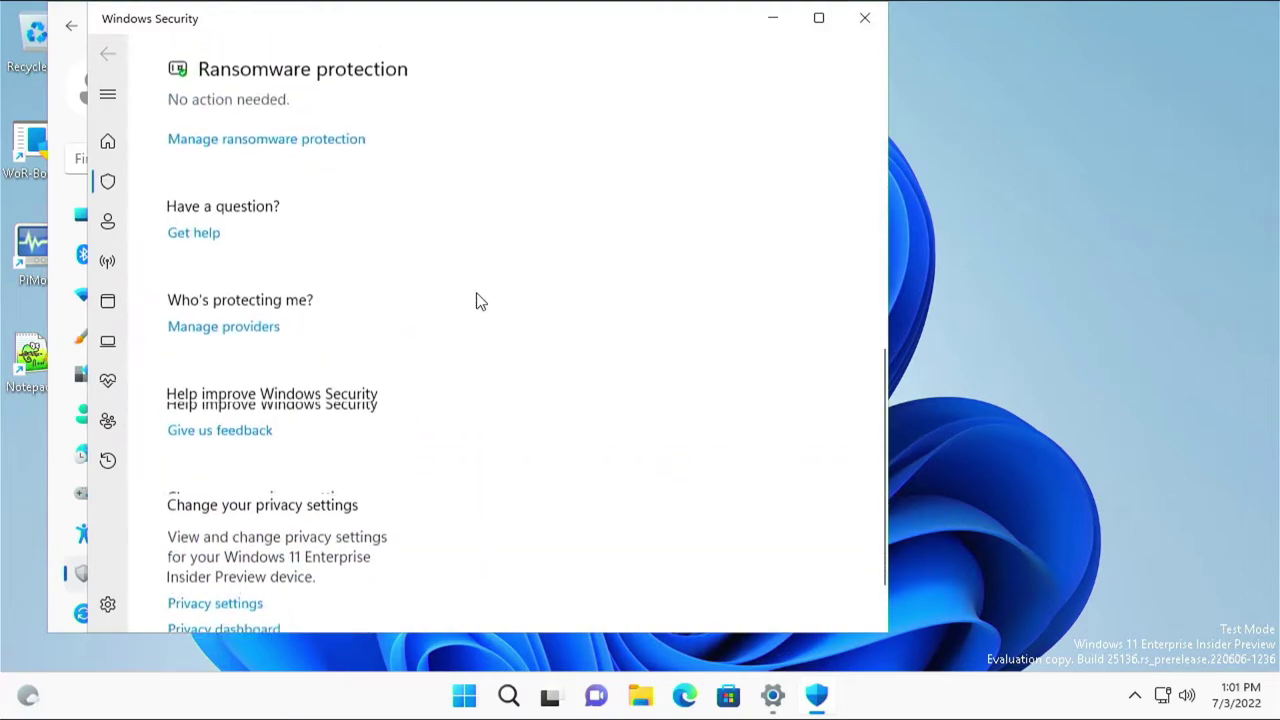
scroll(477, 300, up, 3)
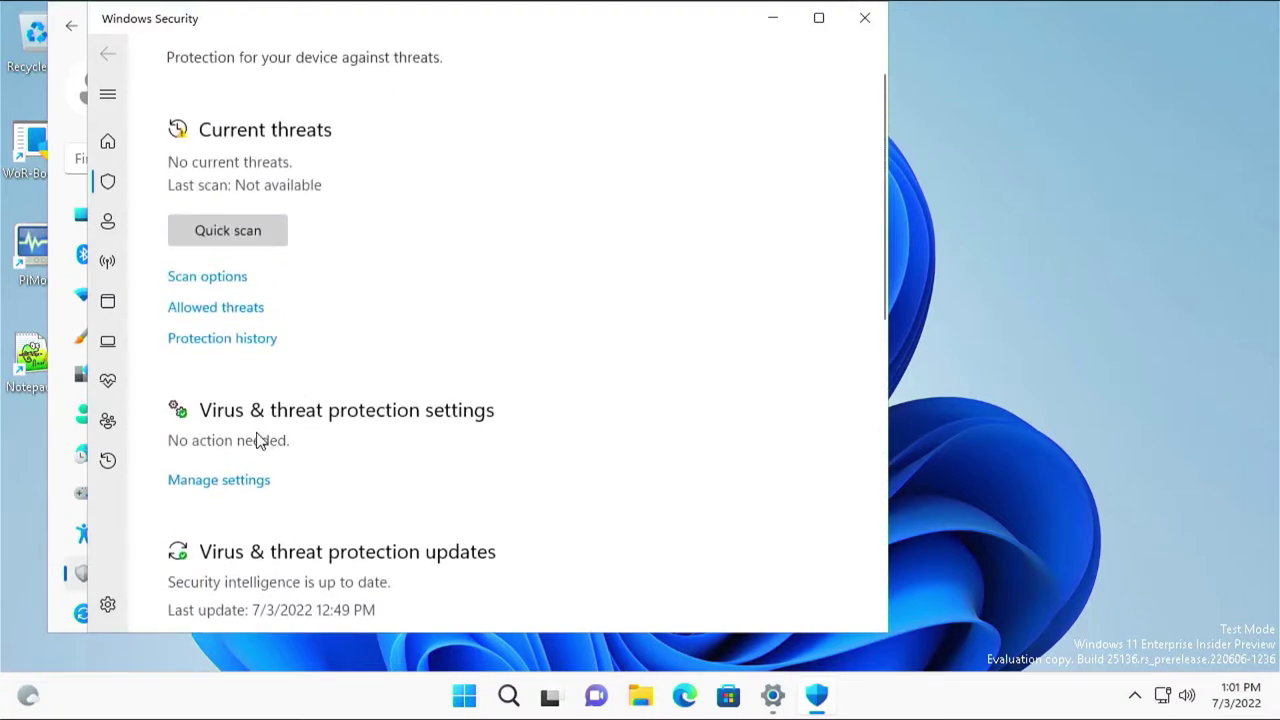
click(241, 484)
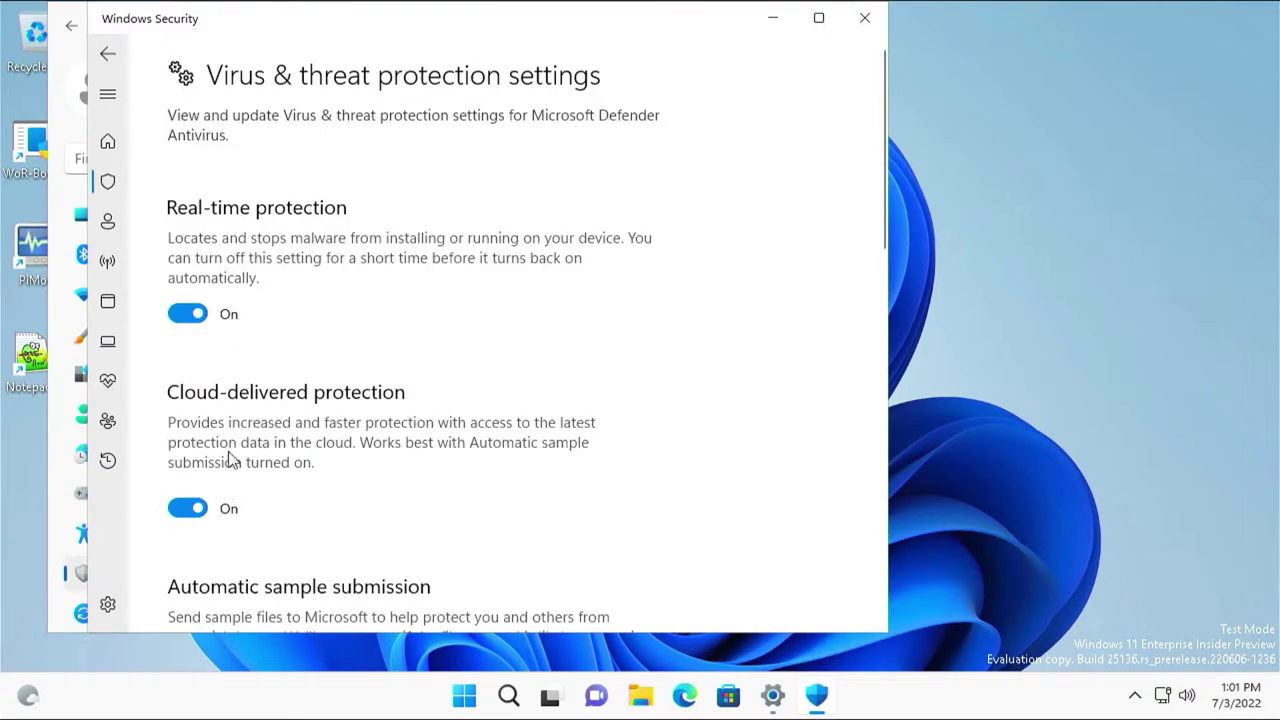
Step: Turn off real-time protection and cloud-delivered protection, approving the elevation request
click(186, 314)
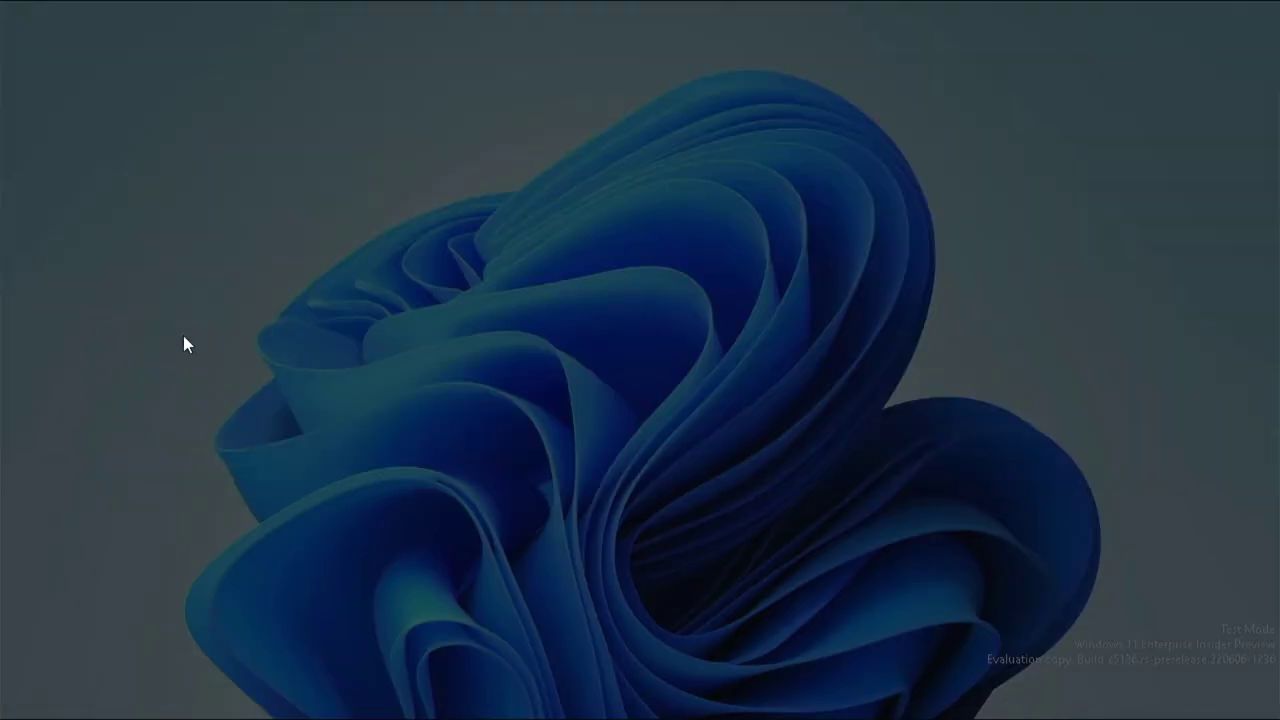
click(586, 506)
click(190, 539)
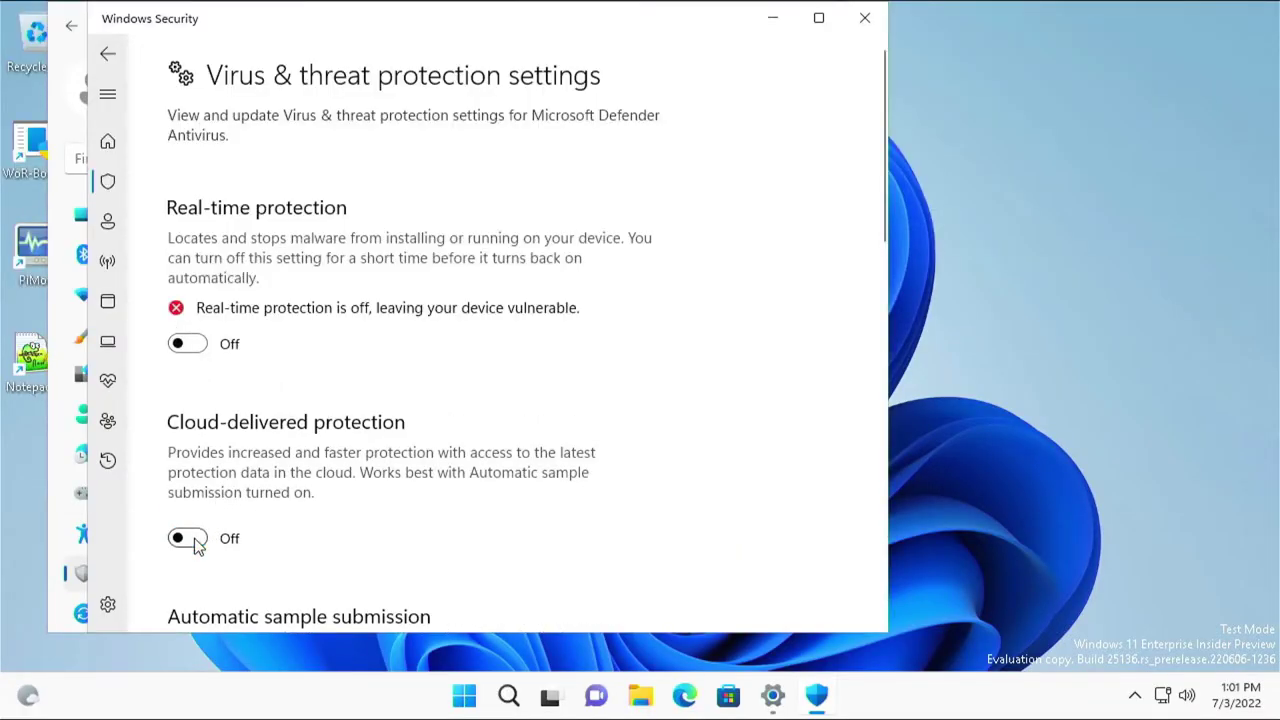
Step: Turn off automatic sample submission and Tamper Protection, dismissing the virus protection notification
scroll(364, 493, down, 3)
scroll(360, 497, down, 2)
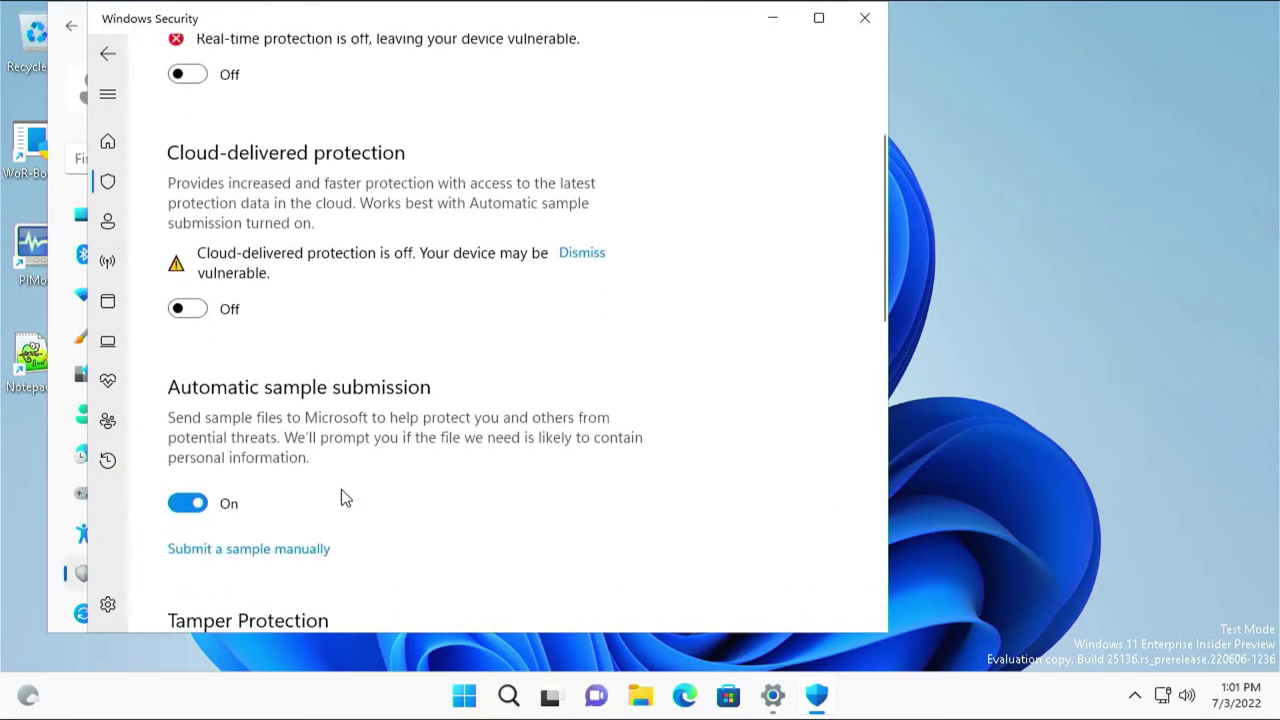
click(190, 504)
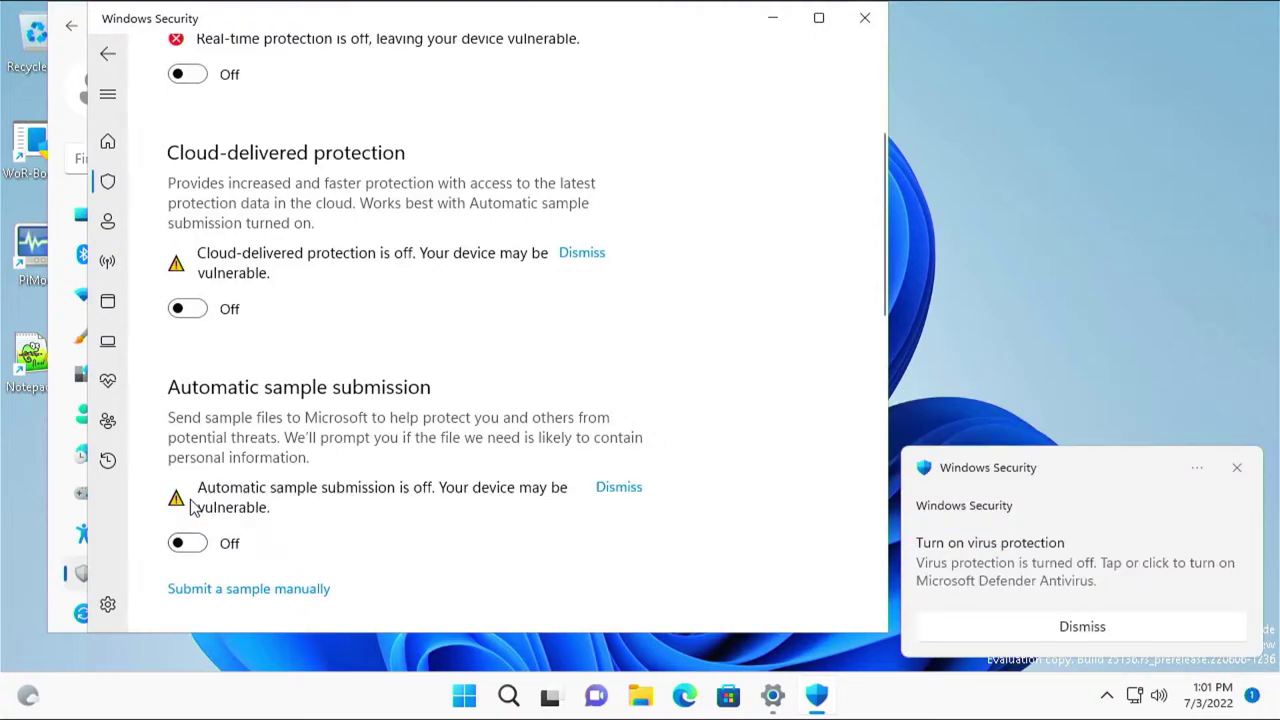
click(1057, 630)
scroll(340, 467, down, 3)
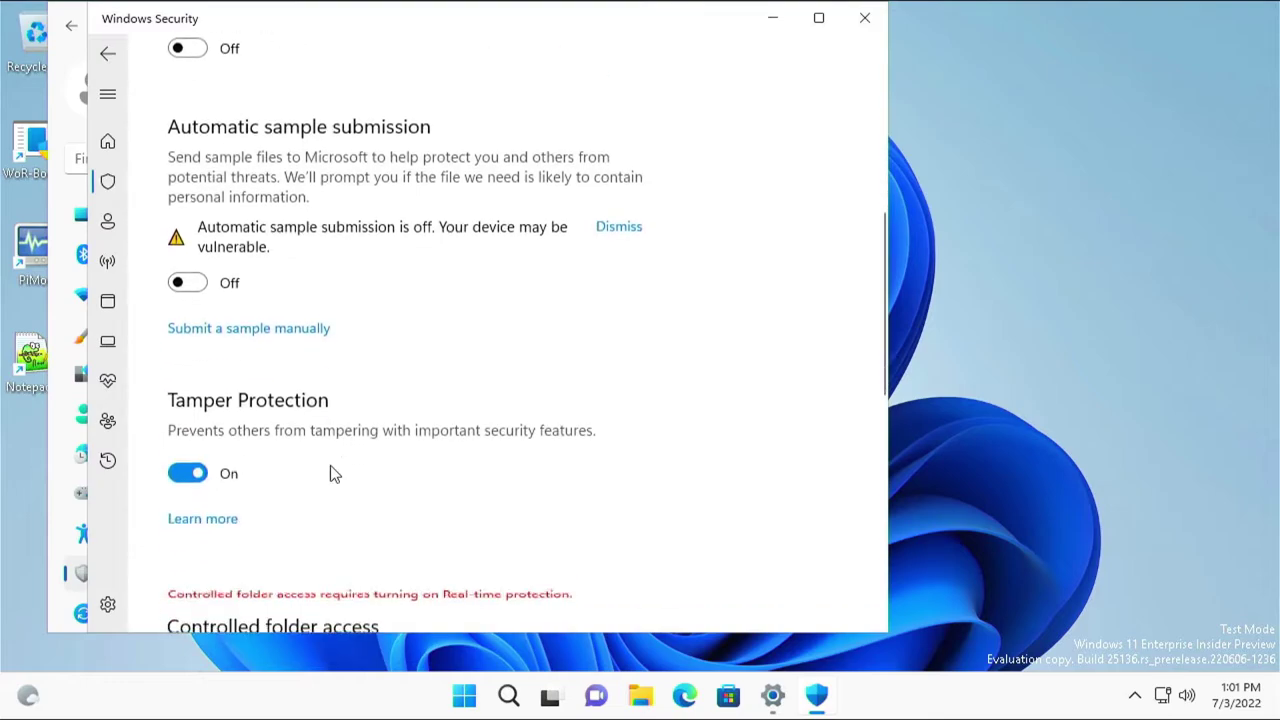
click(192, 468)
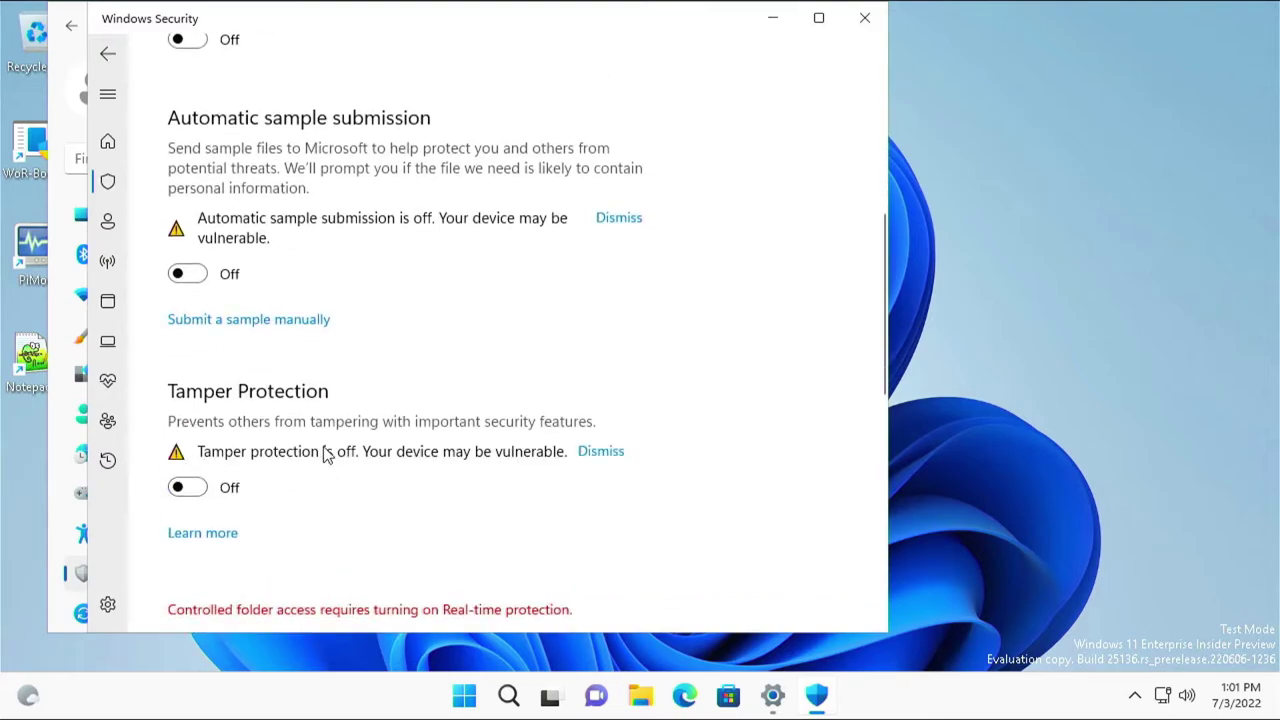
Step: Check the controlled folder access and exclusions sections, and return to the Virus & threat protection overview
scroll(326, 455, down, 5)
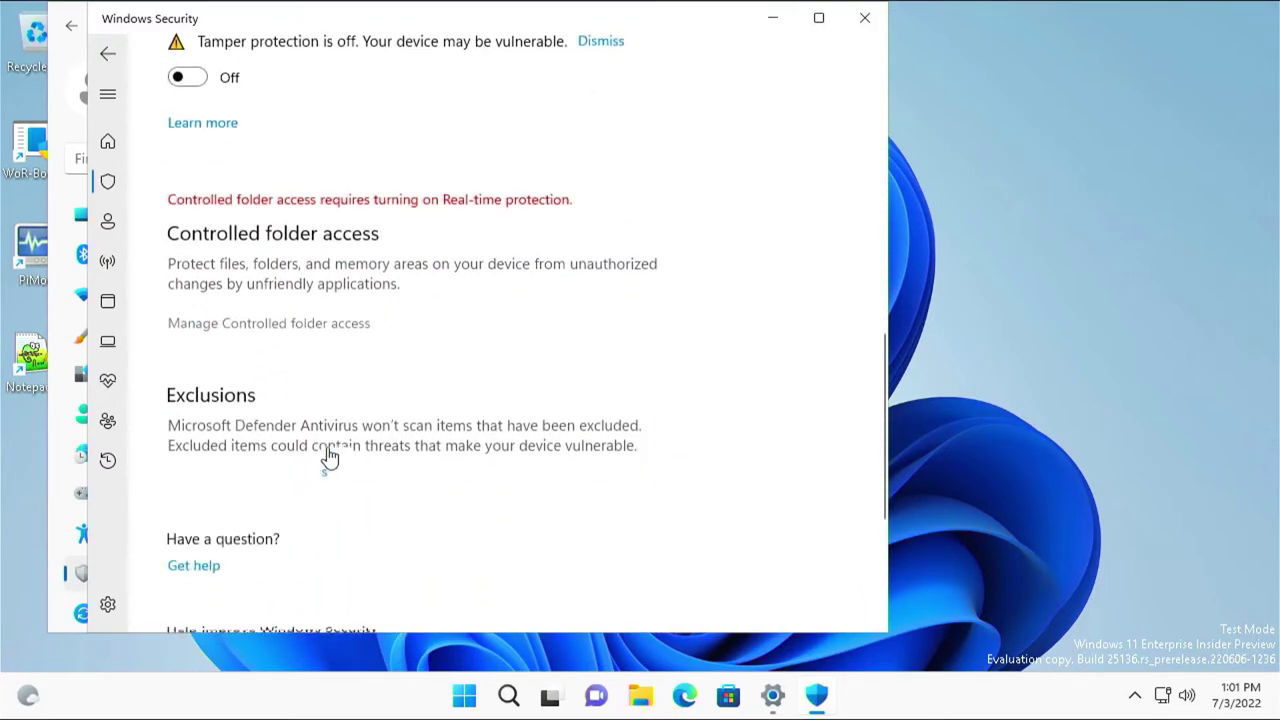
scroll(330, 456, down, 2)
scroll(327, 447, down, 3)
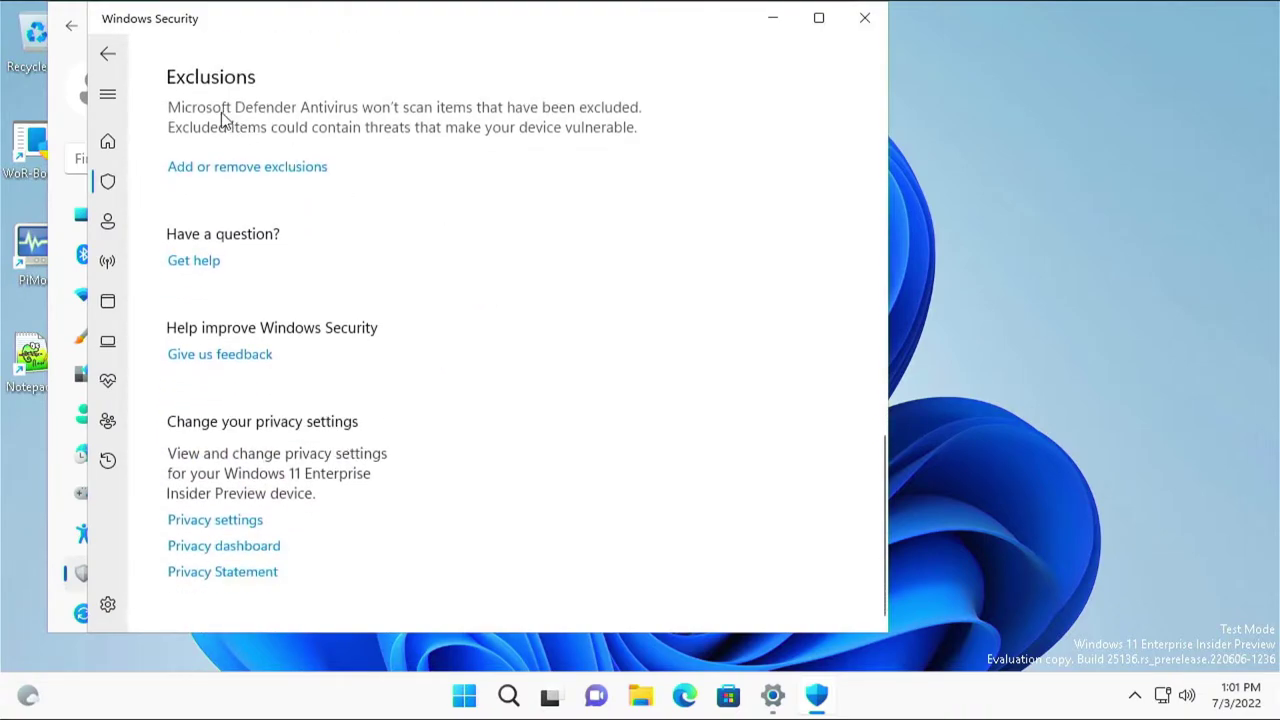
click(109, 55)
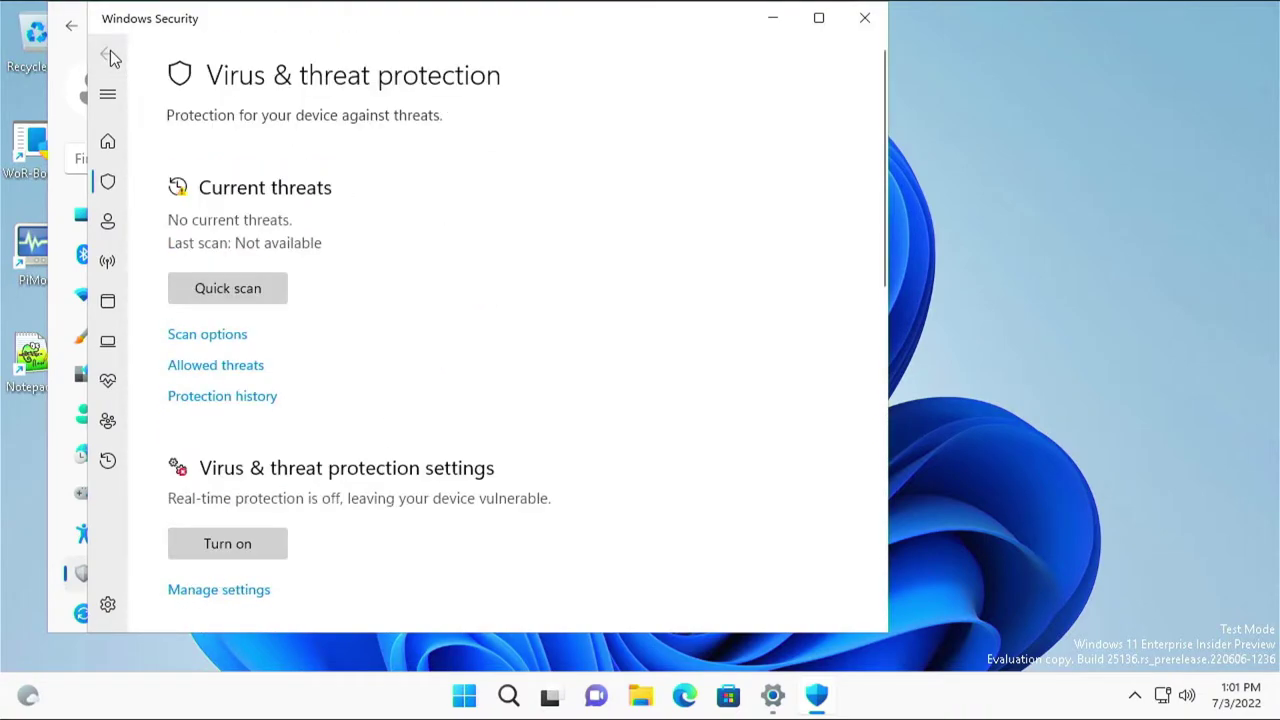
Step: Open the ransomware protection page and check its controlled folder access setting
scroll(347, 270, down, 3)
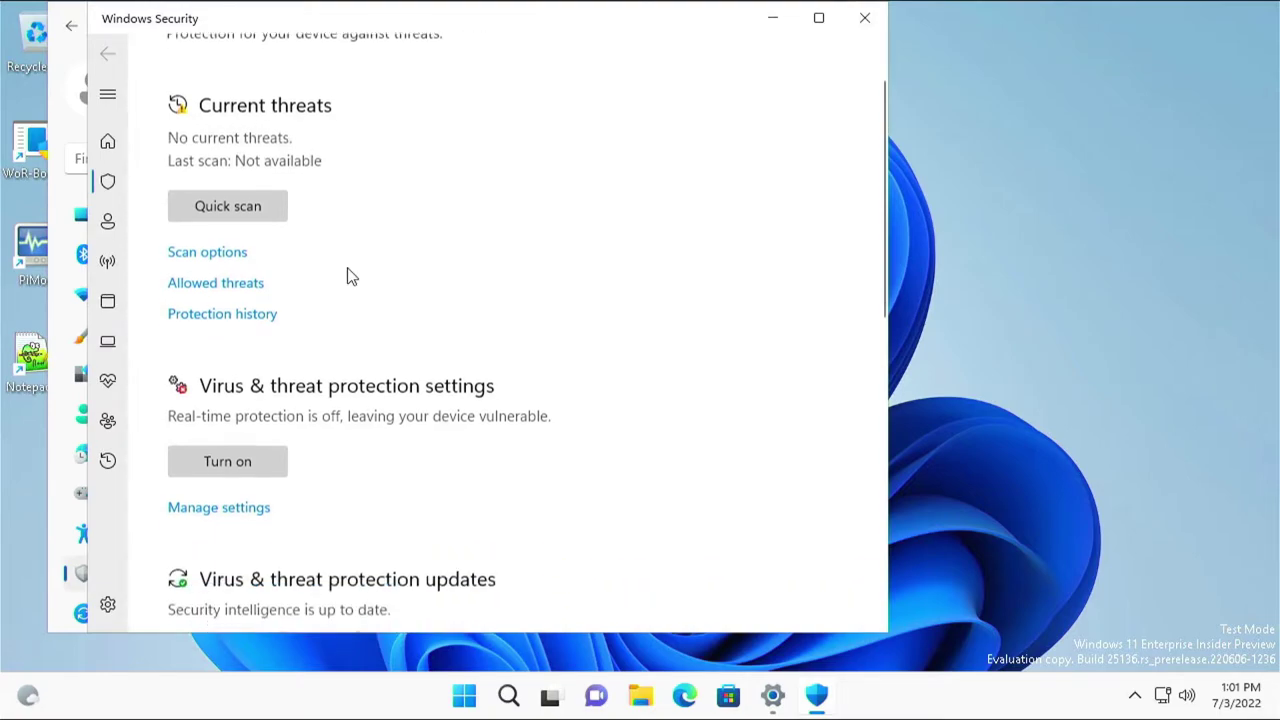
scroll(350, 276, down, 1)
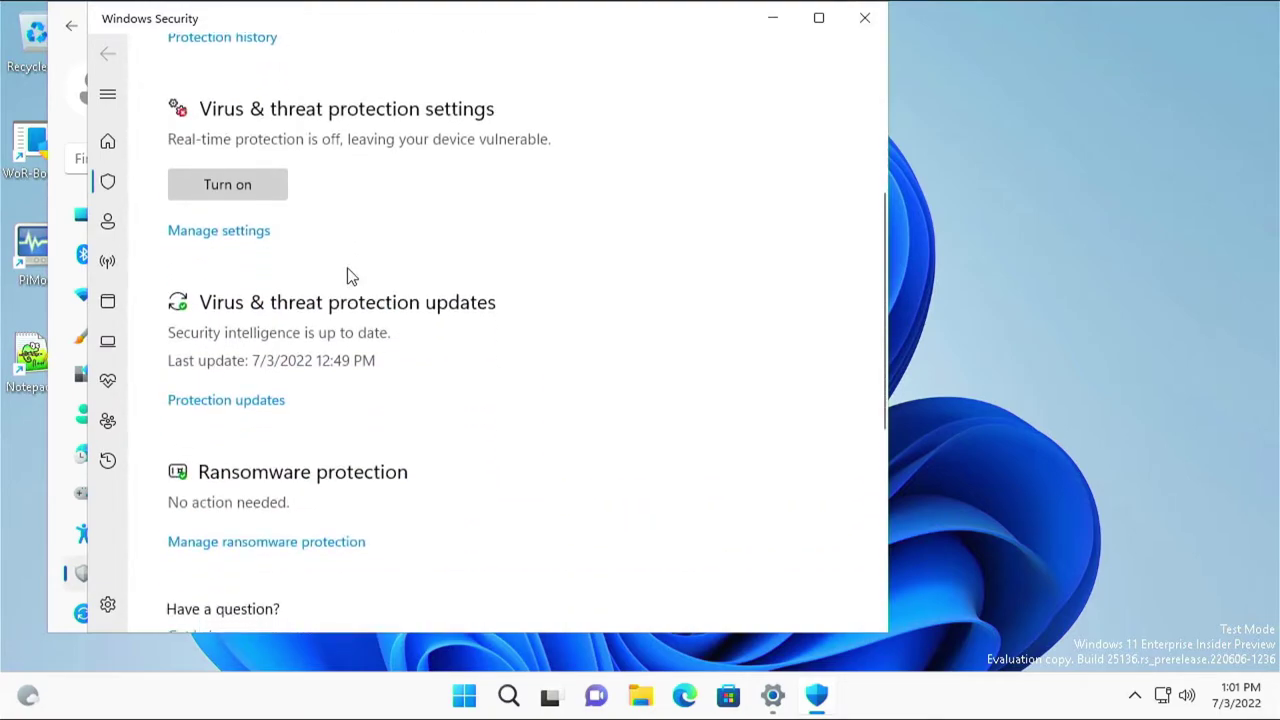
scroll(350, 276, down, 1)
click(274, 452)
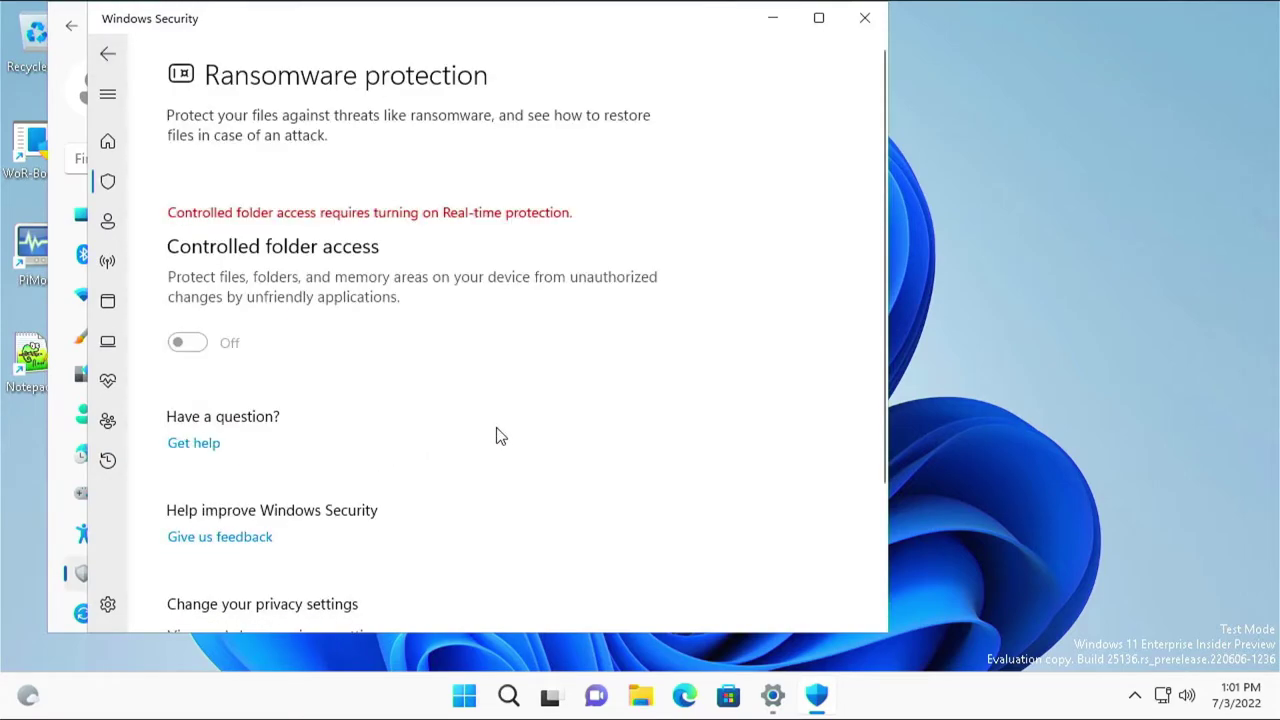
scroll(496, 428, down, 1)
scroll(495, 428, down, 1)
scroll(492, 427, up, 2)
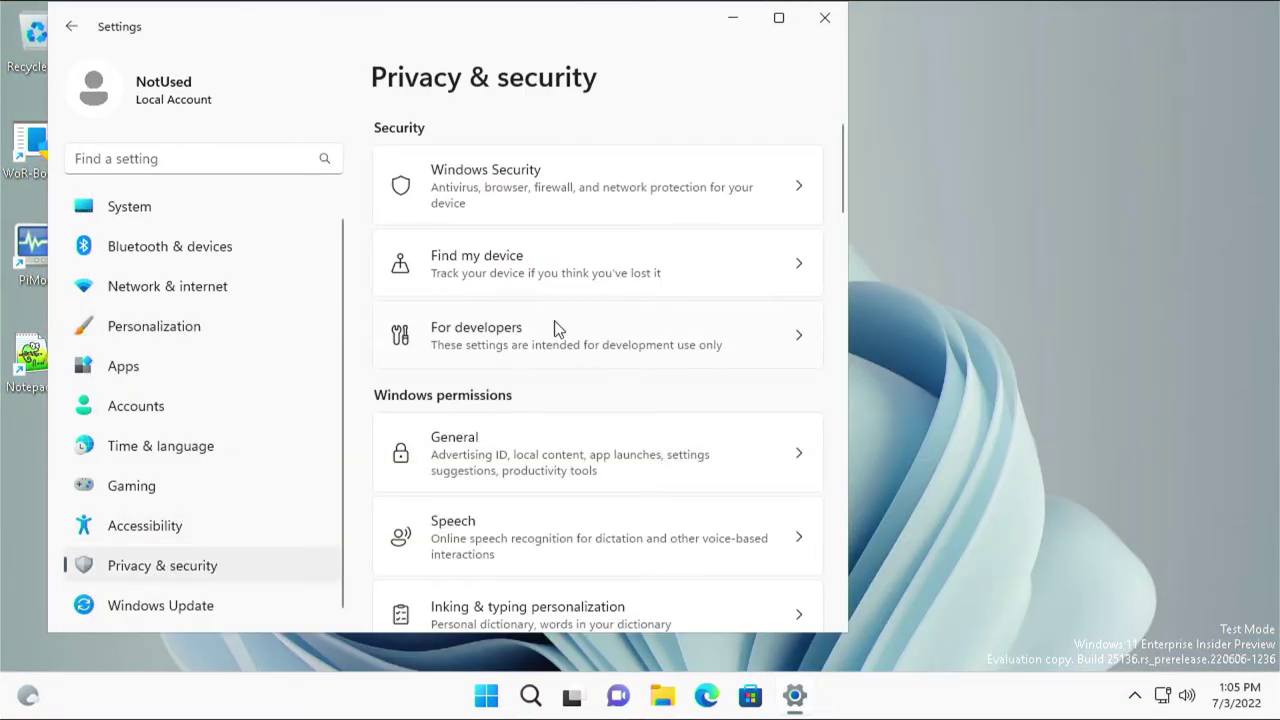
Step: Turn off language list access, app launch tracking and suggested content in the General privacy permissions, and return to Privacy & security
scroll(566, 291, down, 2)
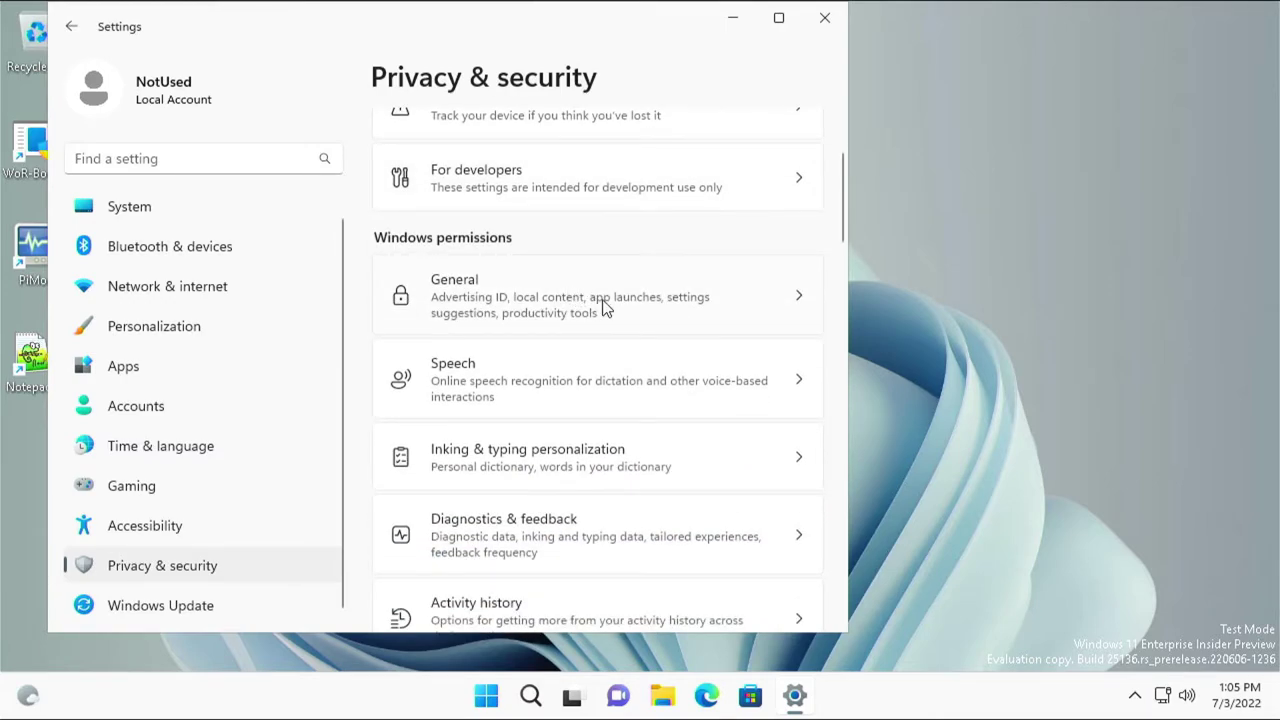
click(604, 309)
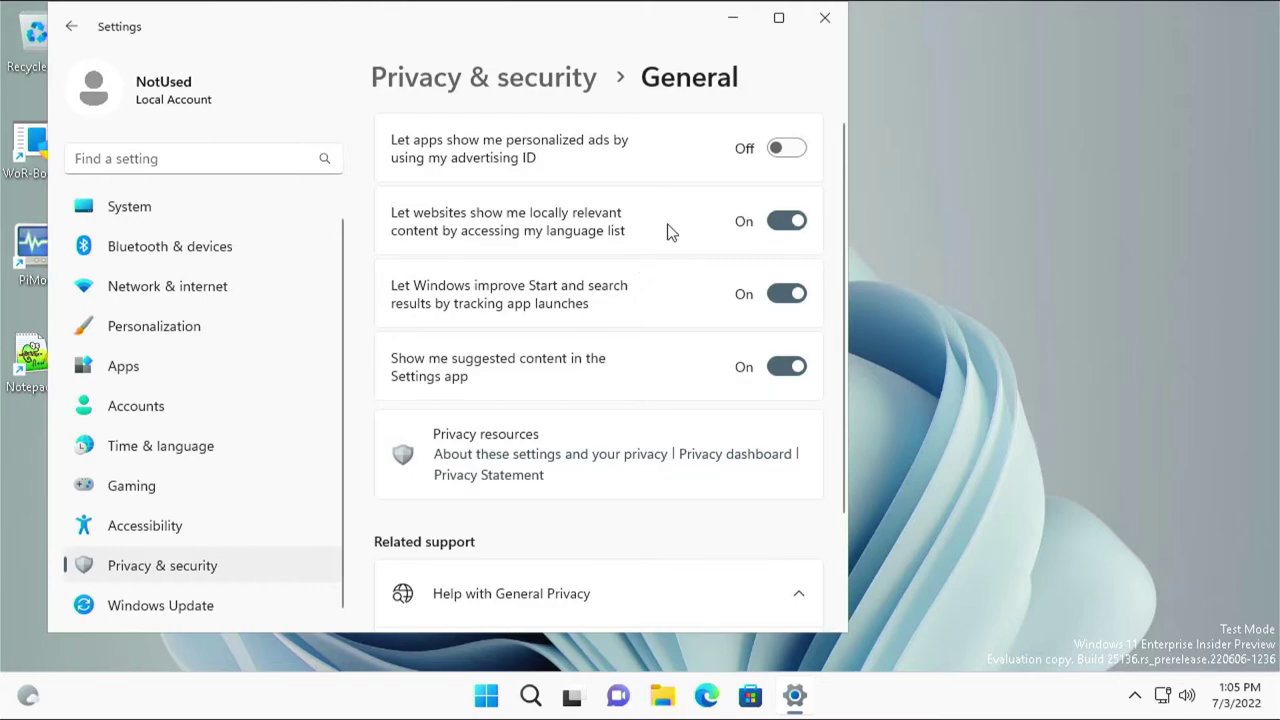
click(785, 224)
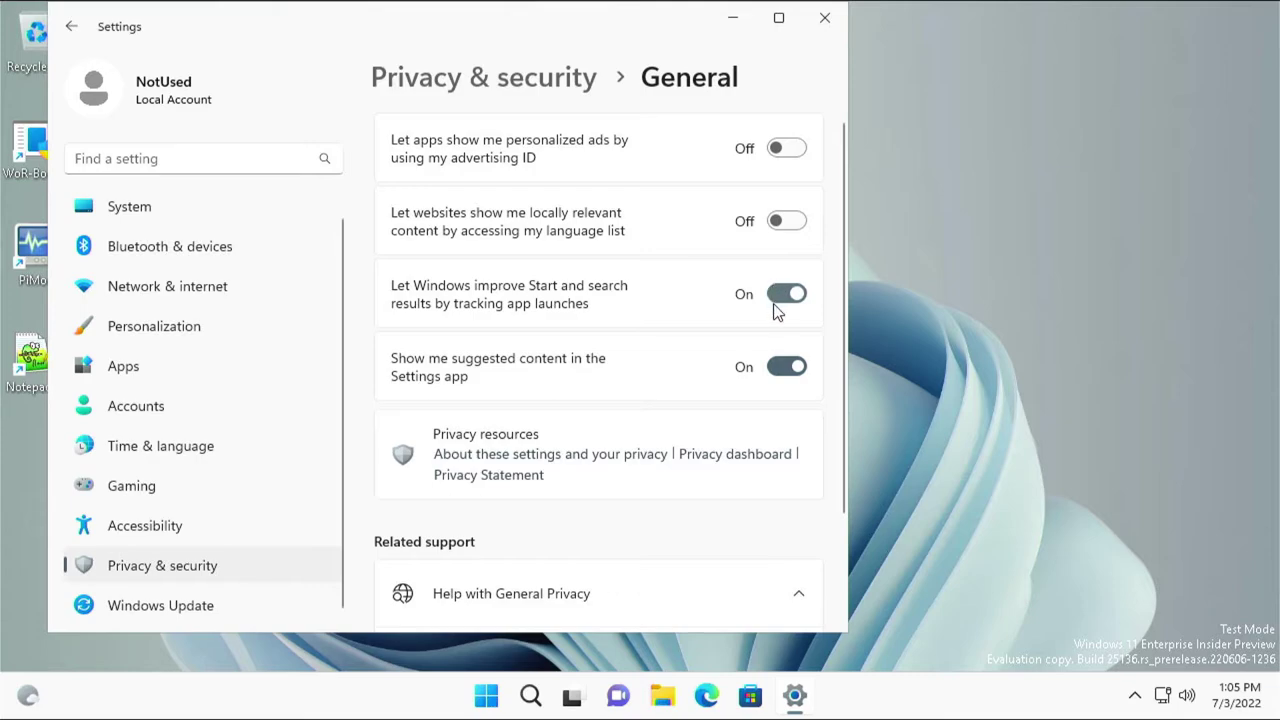
click(777, 304)
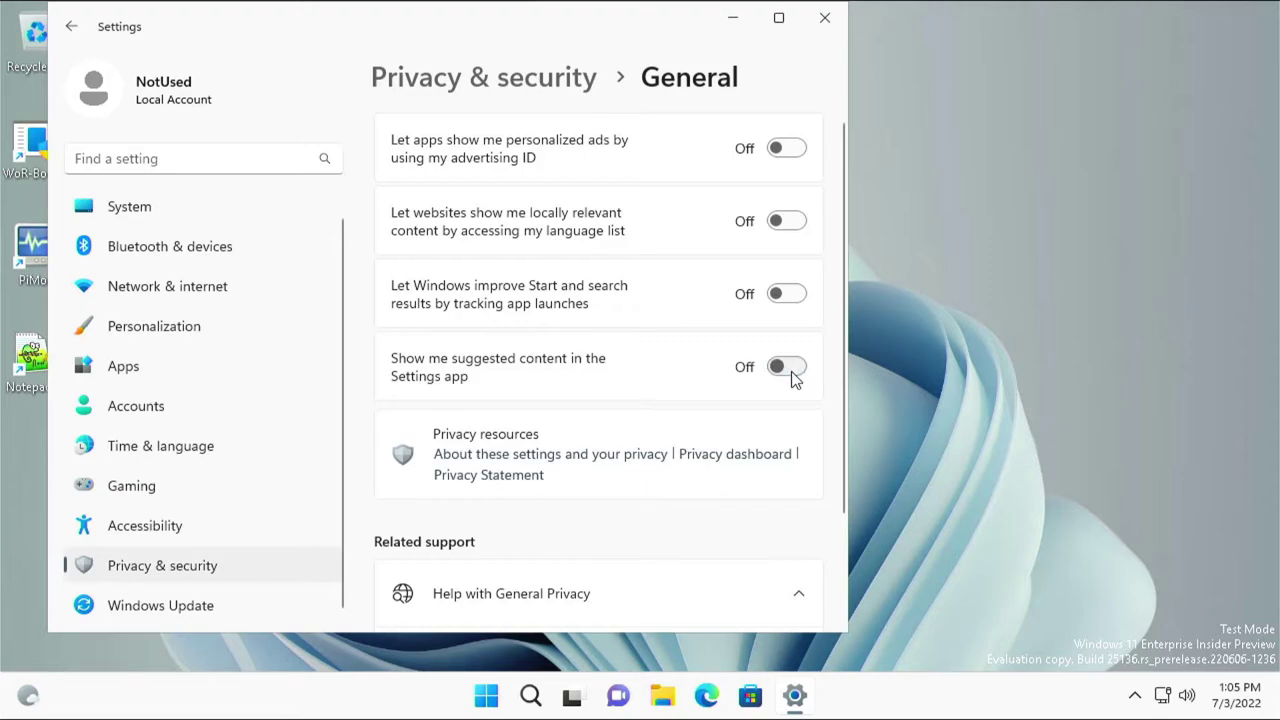
scroll(791, 371, down, 3)
scroll(670, 373, up, 3)
click(66, 29)
Step: Turn off Allow location override in the Location permissions and return to Privacy & security
scroll(652, 541, down, 2)
scroll(652, 541, down, 2)
scroll(653, 541, down, 5)
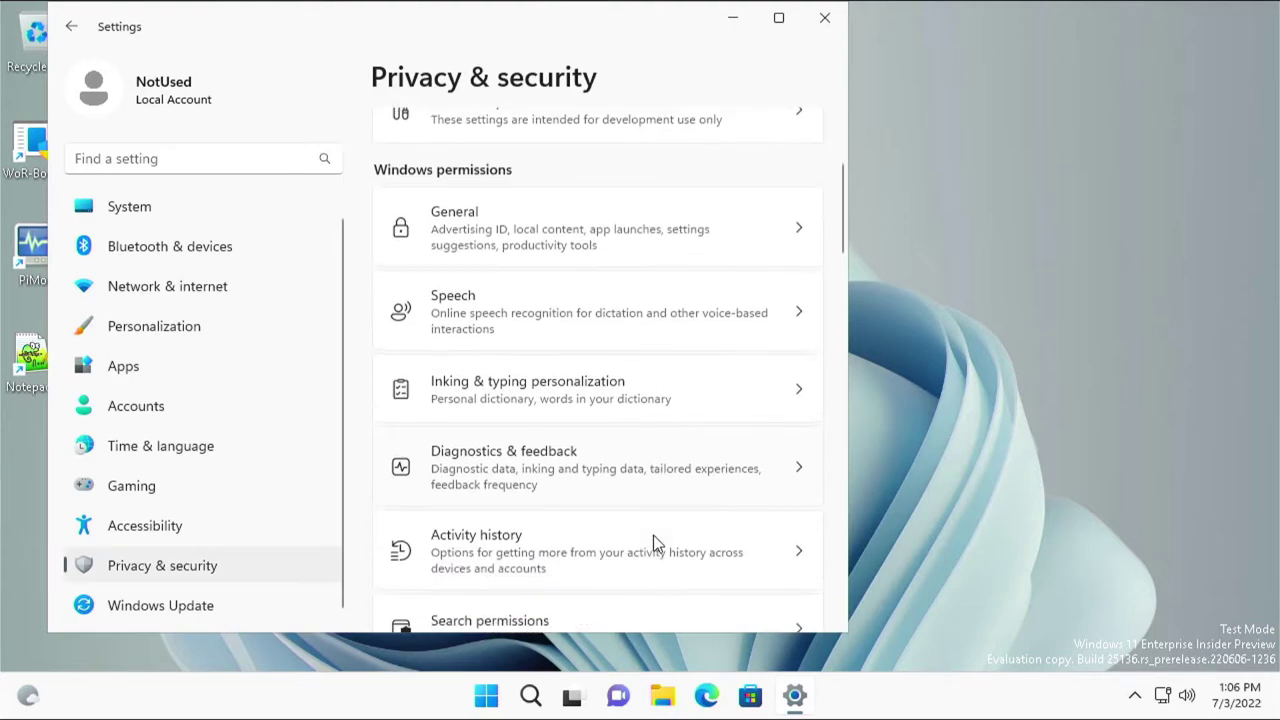
scroll(653, 537, down, 5)
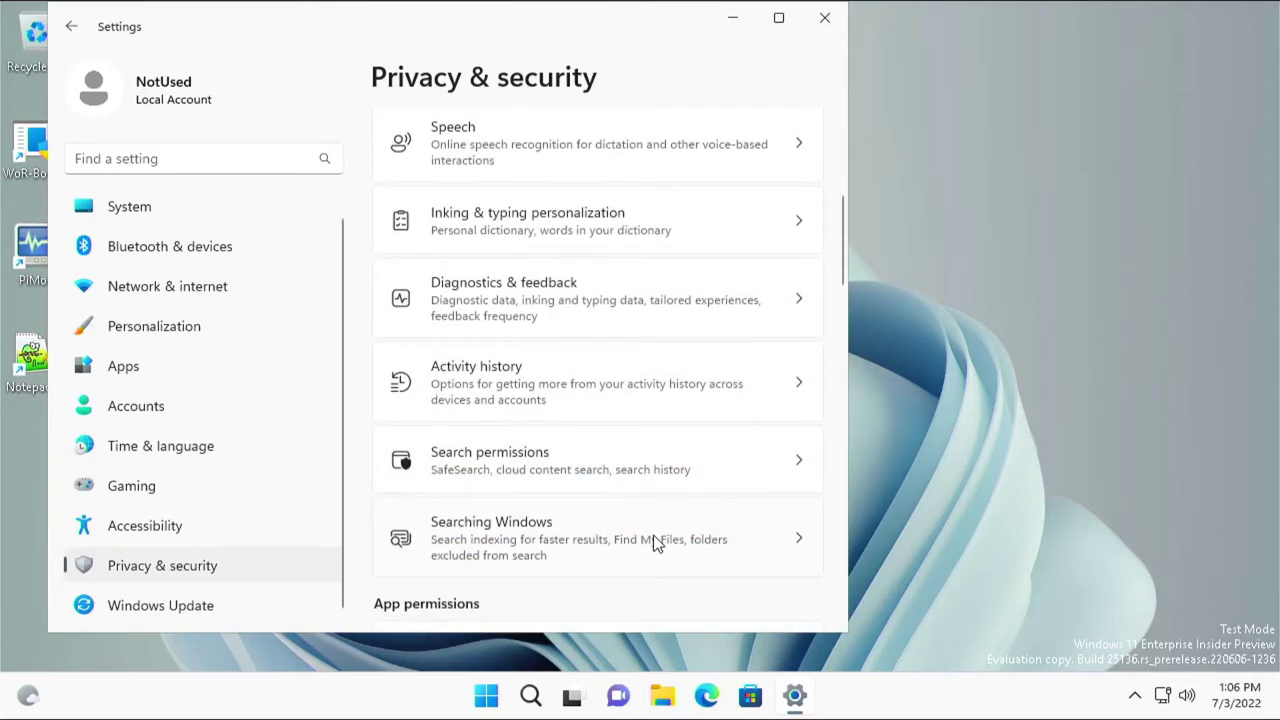
scroll(653, 537, down, 4)
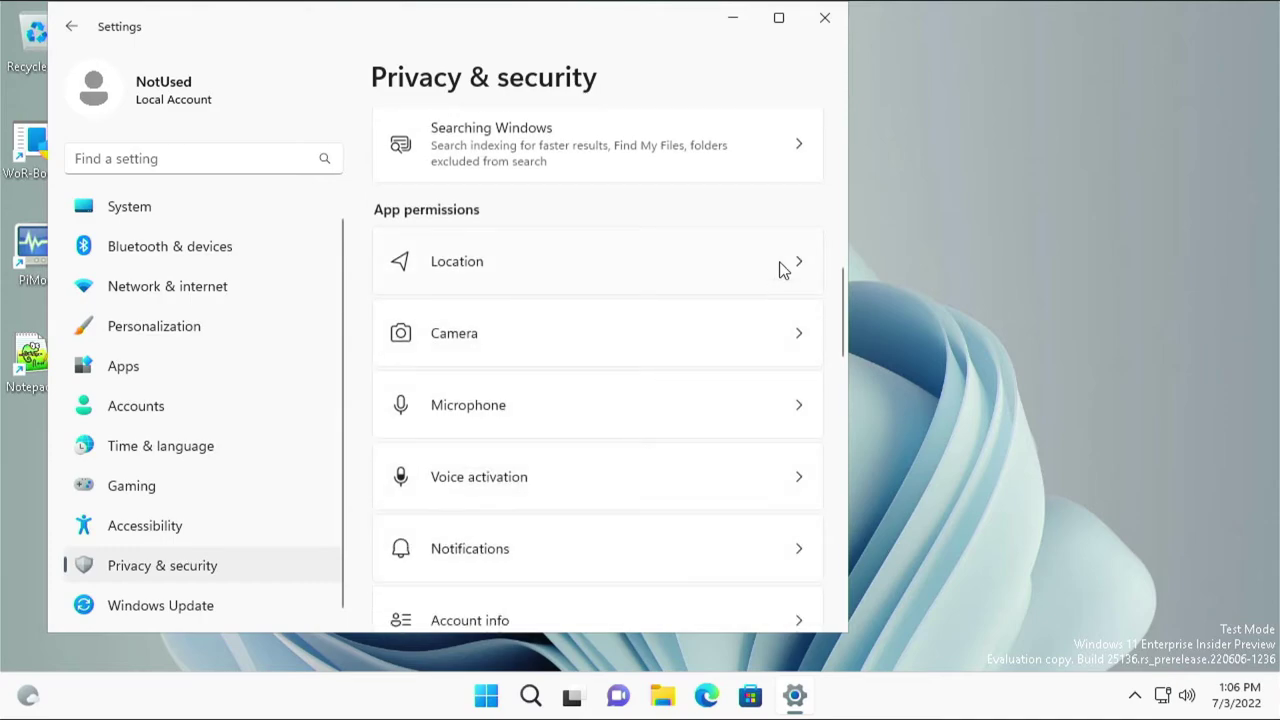
click(784, 269)
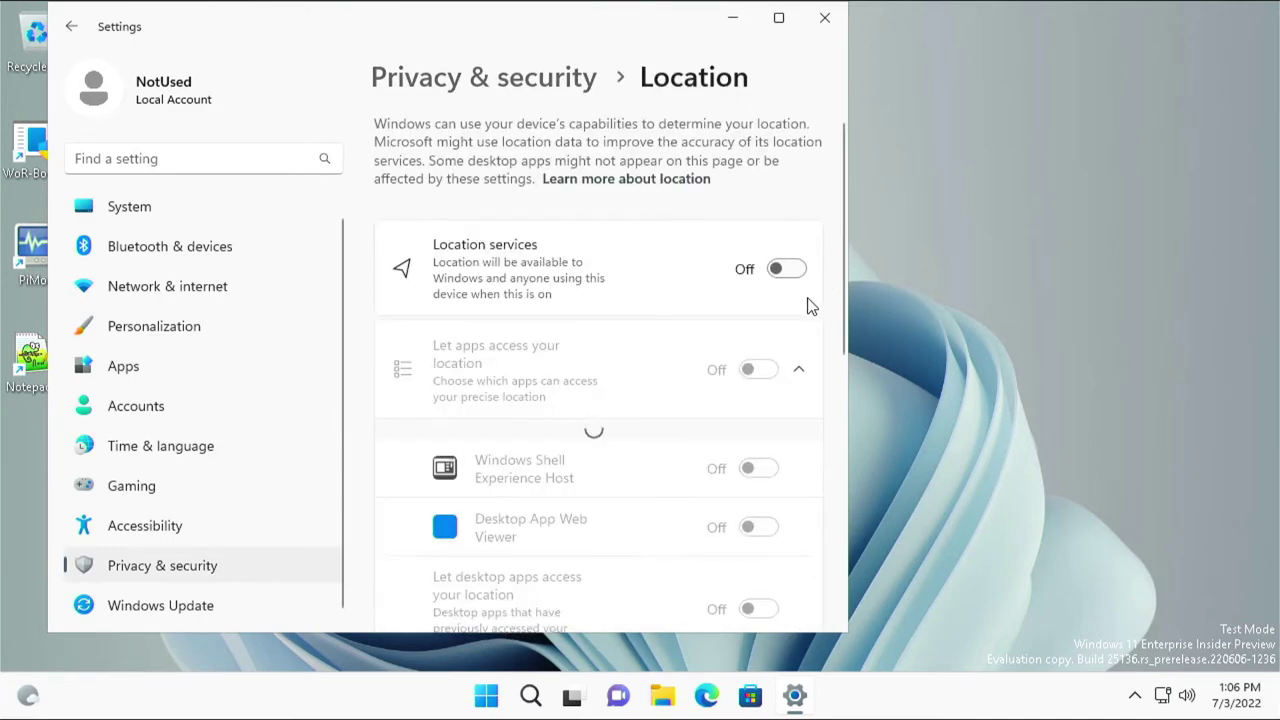
scroll(797, 340, down, 5)
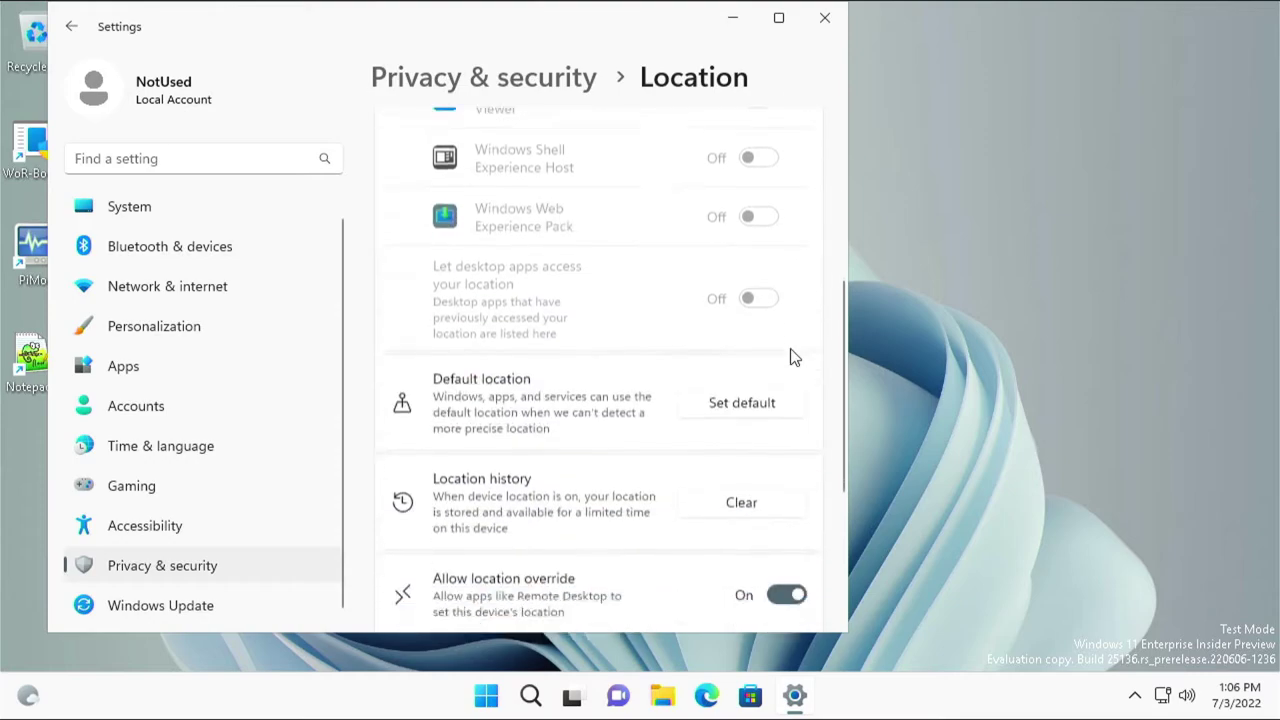
scroll(793, 357, down, 3)
click(786, 373)
scroll(749, 432, down, 1)
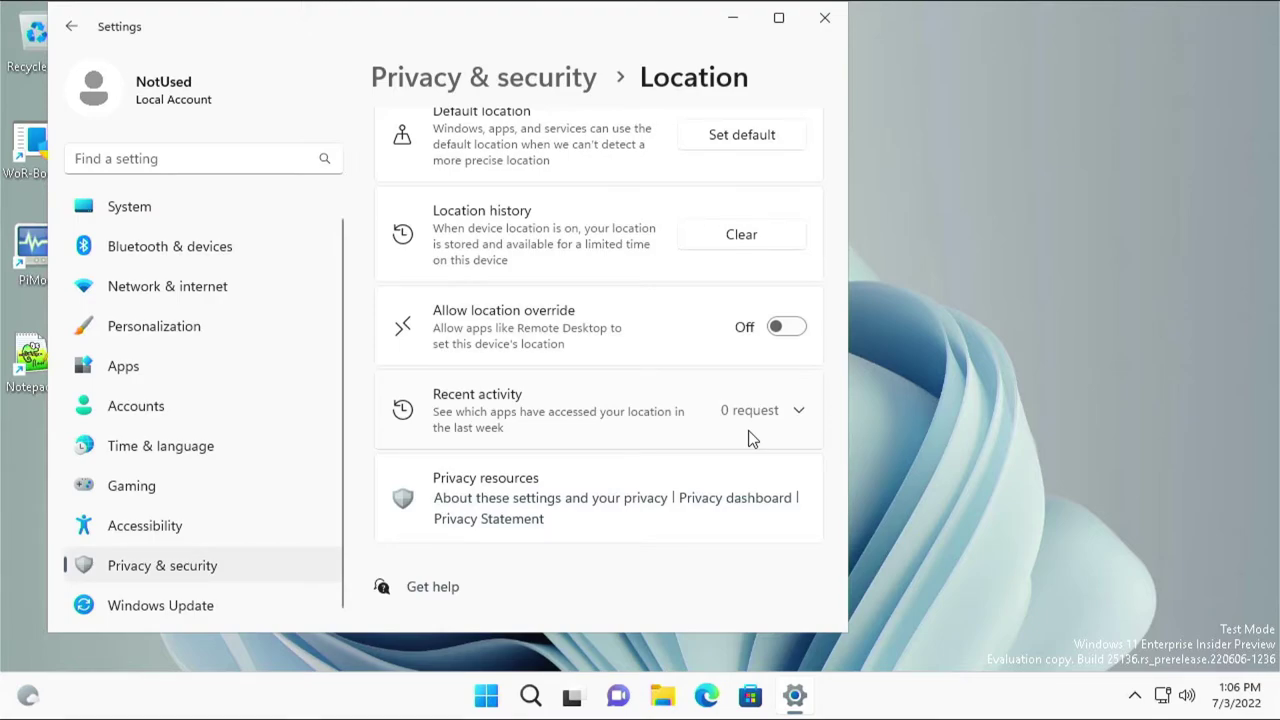
scroll(731, 492, up, 8)
scroll(731, 488, up, 5)
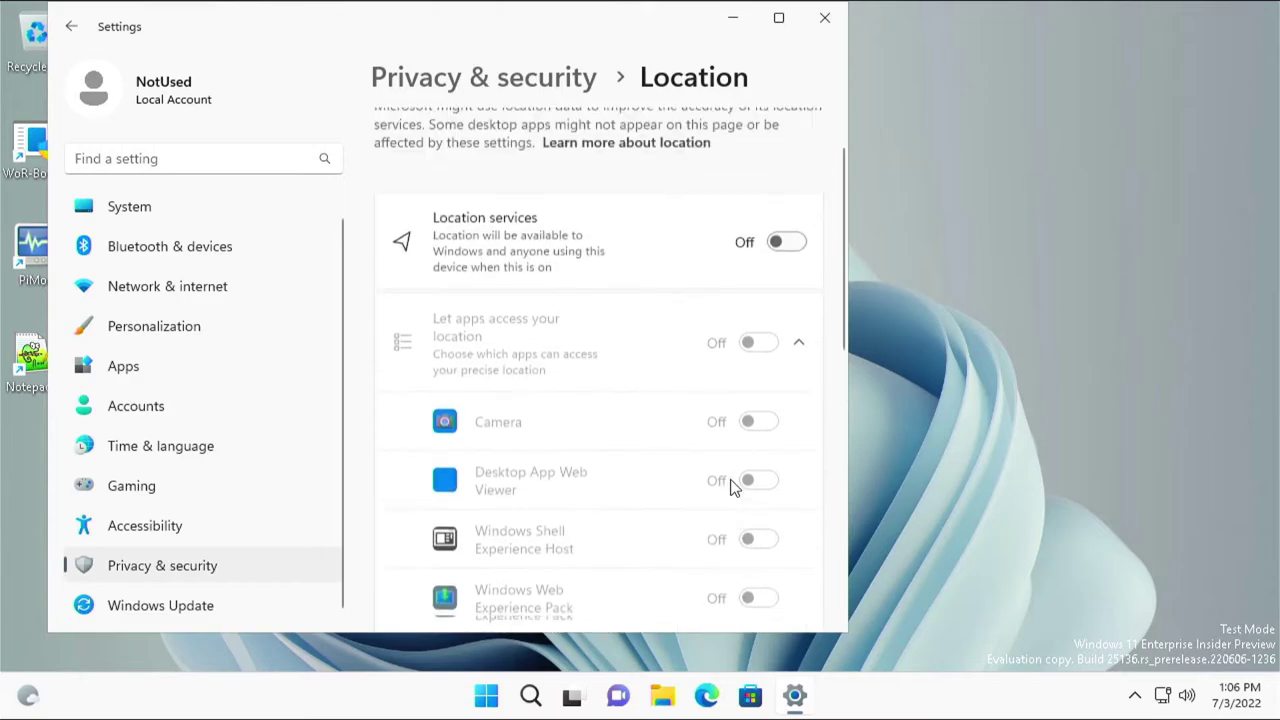
click(74, 27)
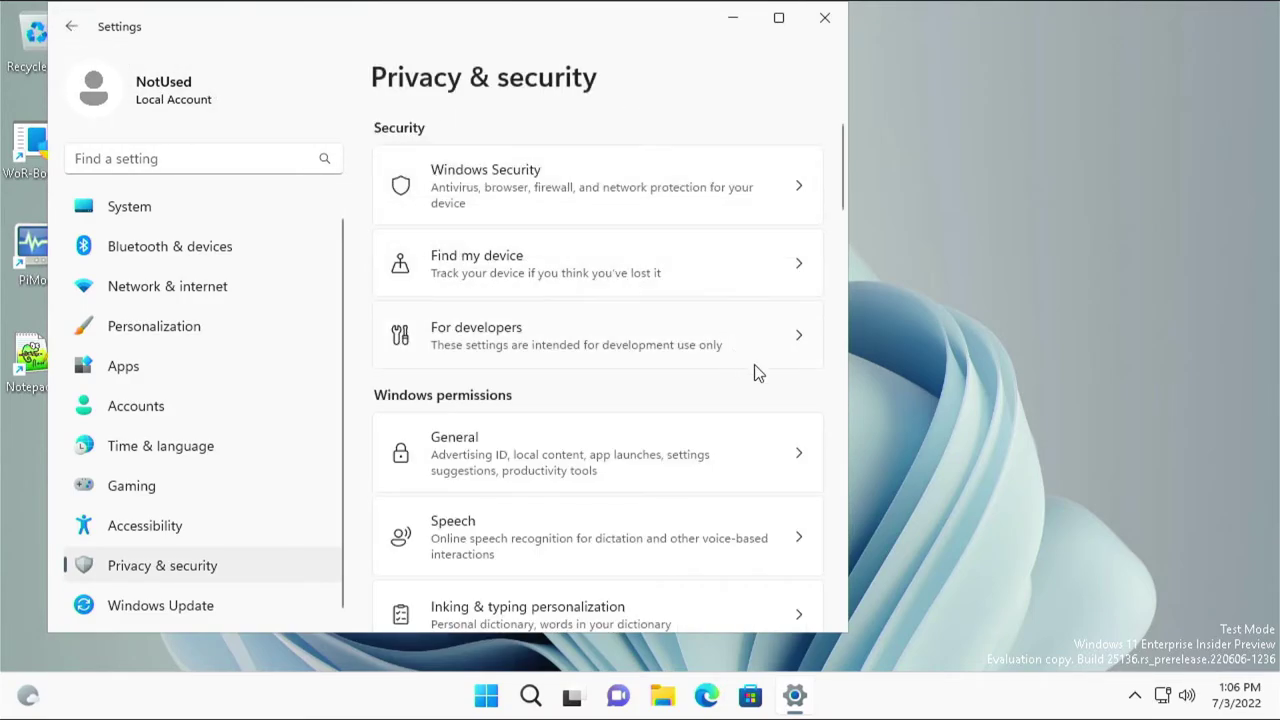
Step: Turn off Camera access in the Camera app permissions
scroll(783, 424, down, 5)
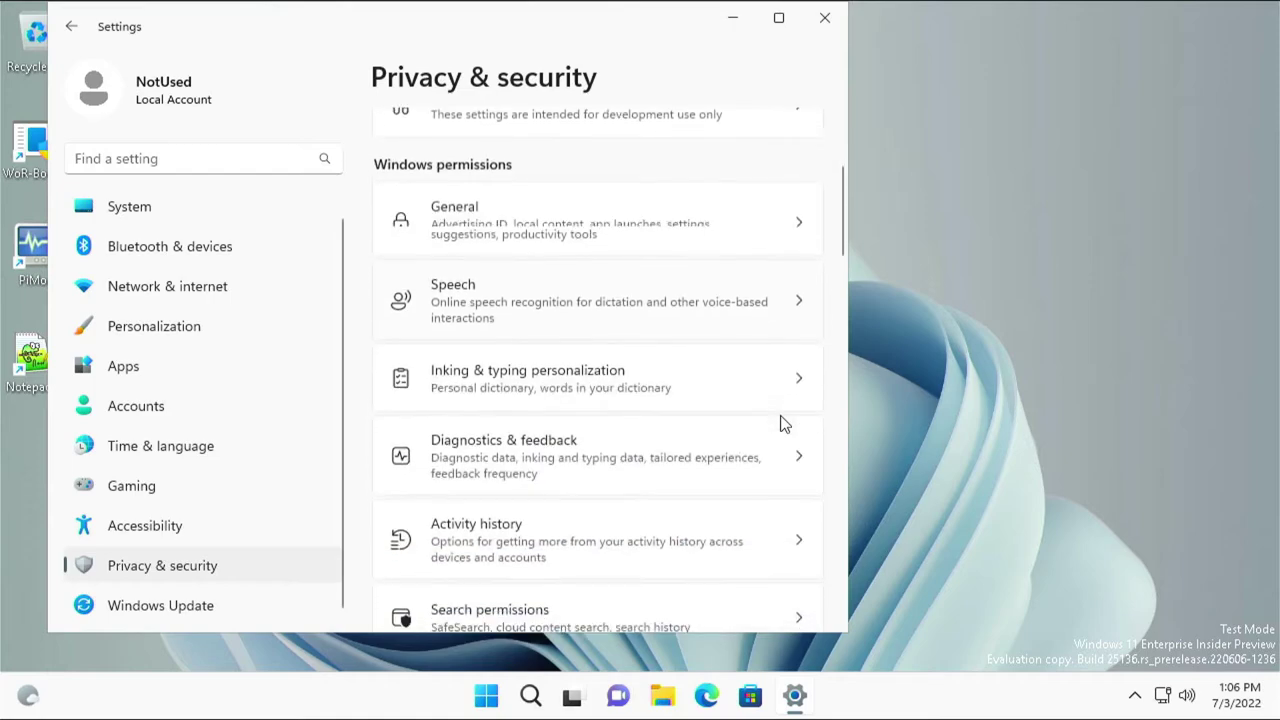
scroll(783, 424, down, 4)
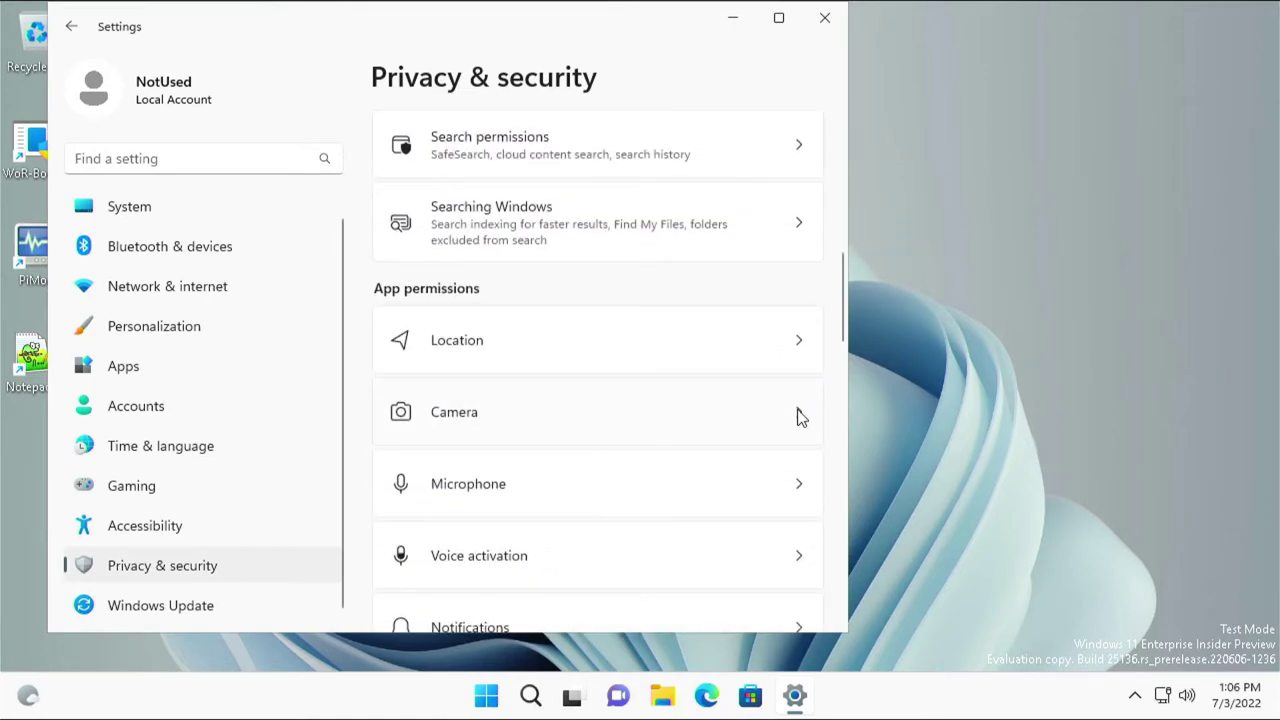
click(800, 416)
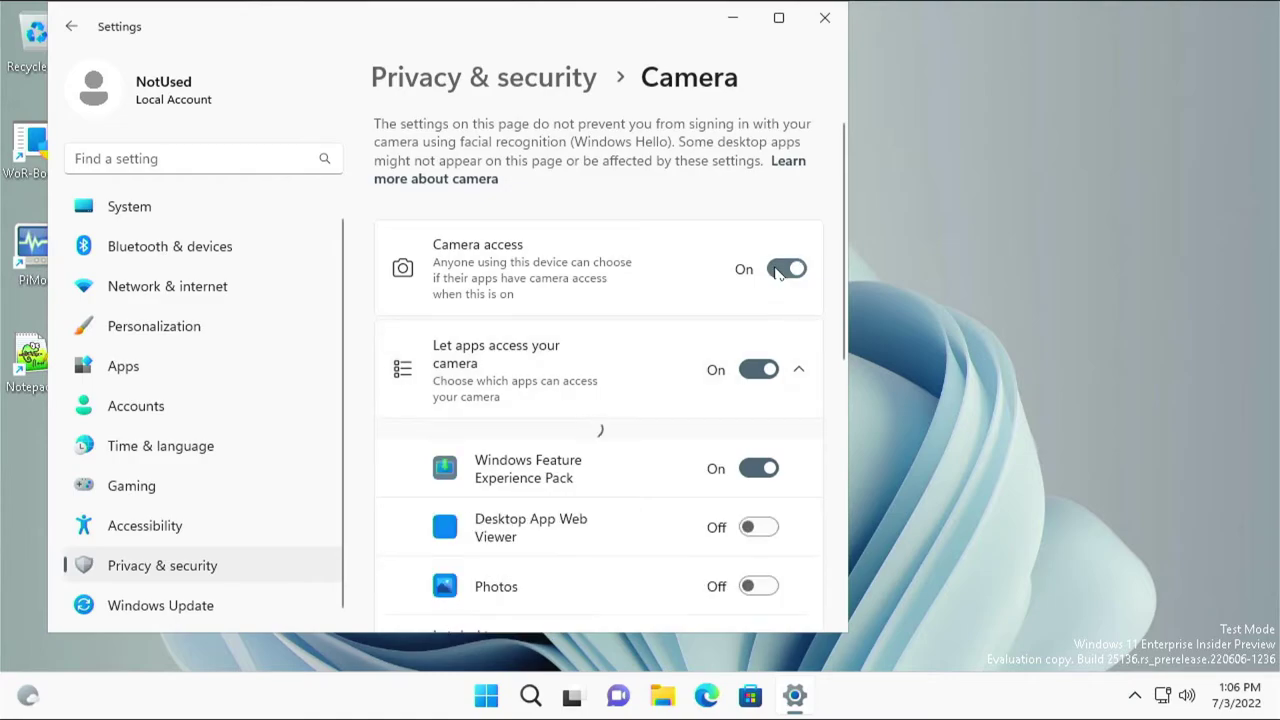
click(779, 272)
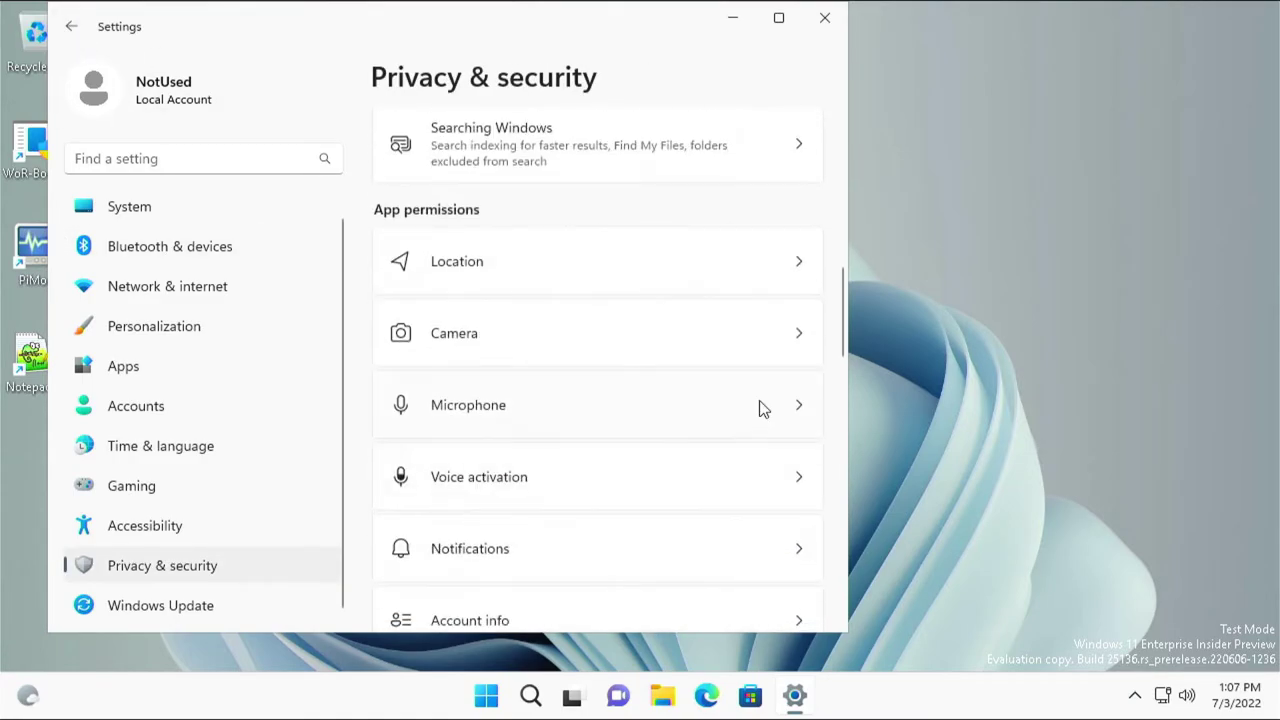
Step: Check the Microphone and Voice activation permissions, and turn off Notification access in the Notifications permissions
click(759, 405)
click(71, 26)
click(774, 480)
click(71, 26)
scroll(617, 337, up, 5)
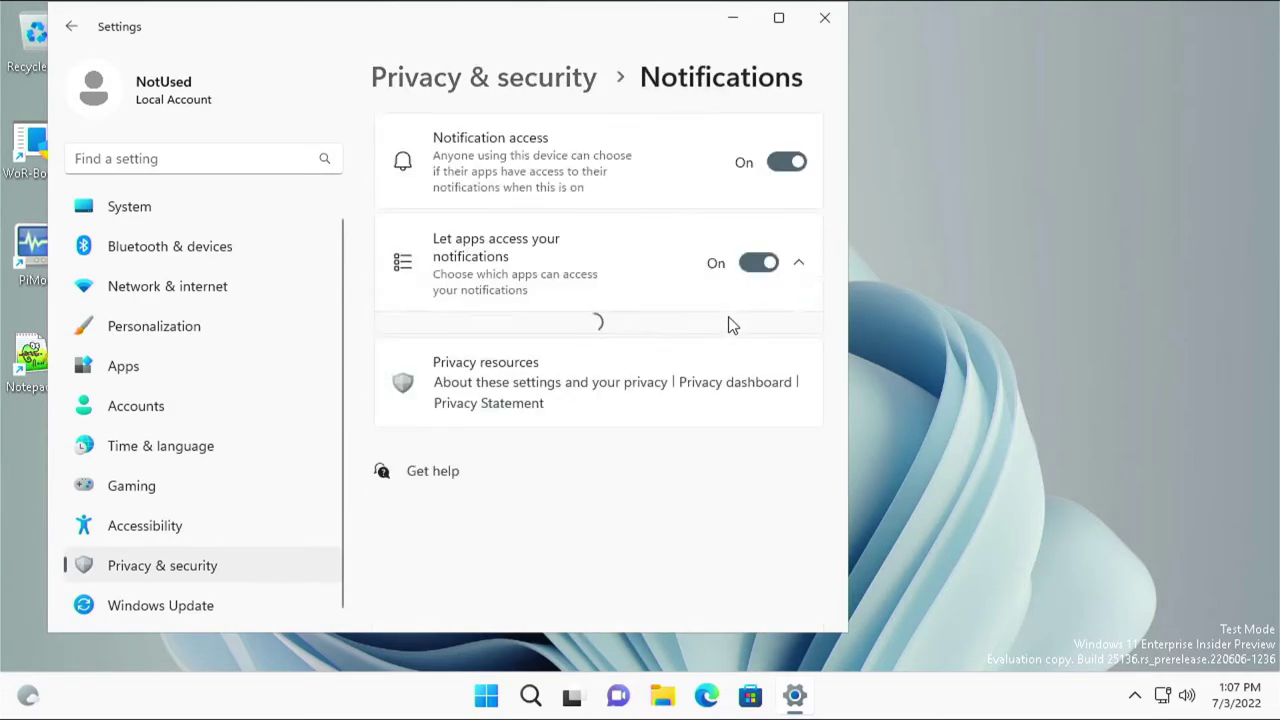
click(786, 160)
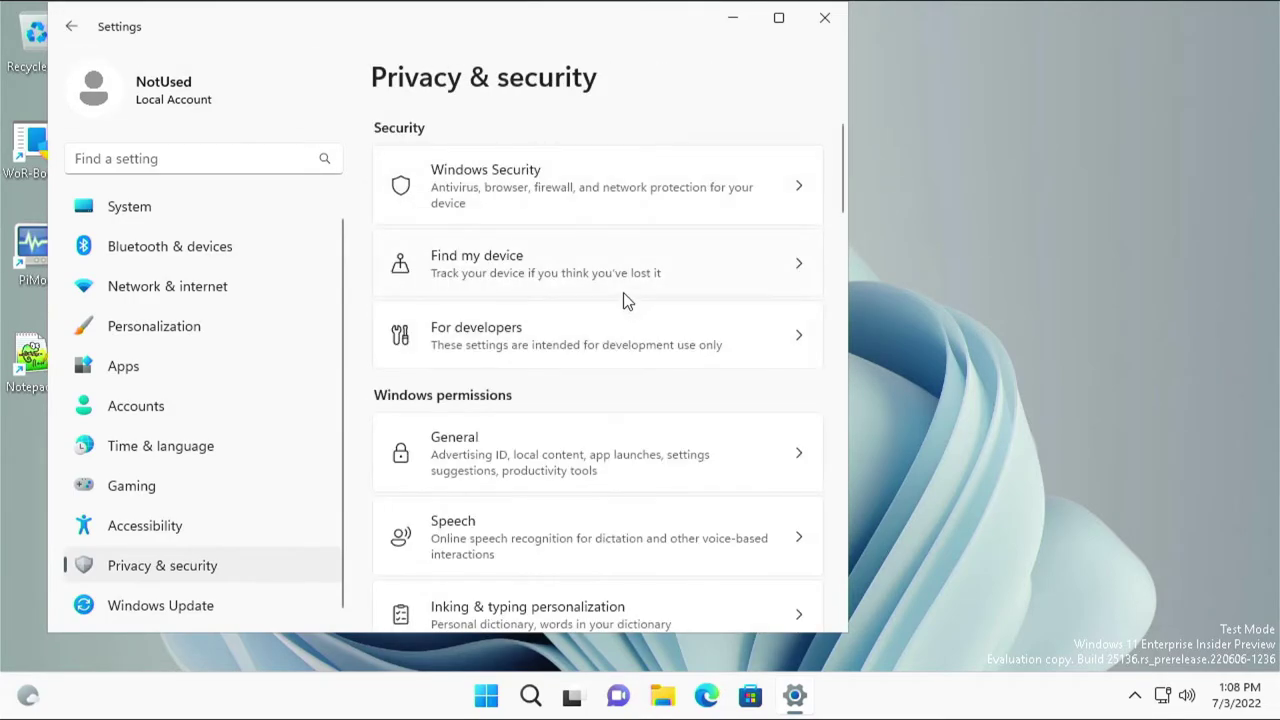
Step: Go through the remaining app permissions under Privacy & security and turn off the access that is not needed
scroll(625, 400, down, 10)
scroll(542, 337, up, 4)
click(783, 163)
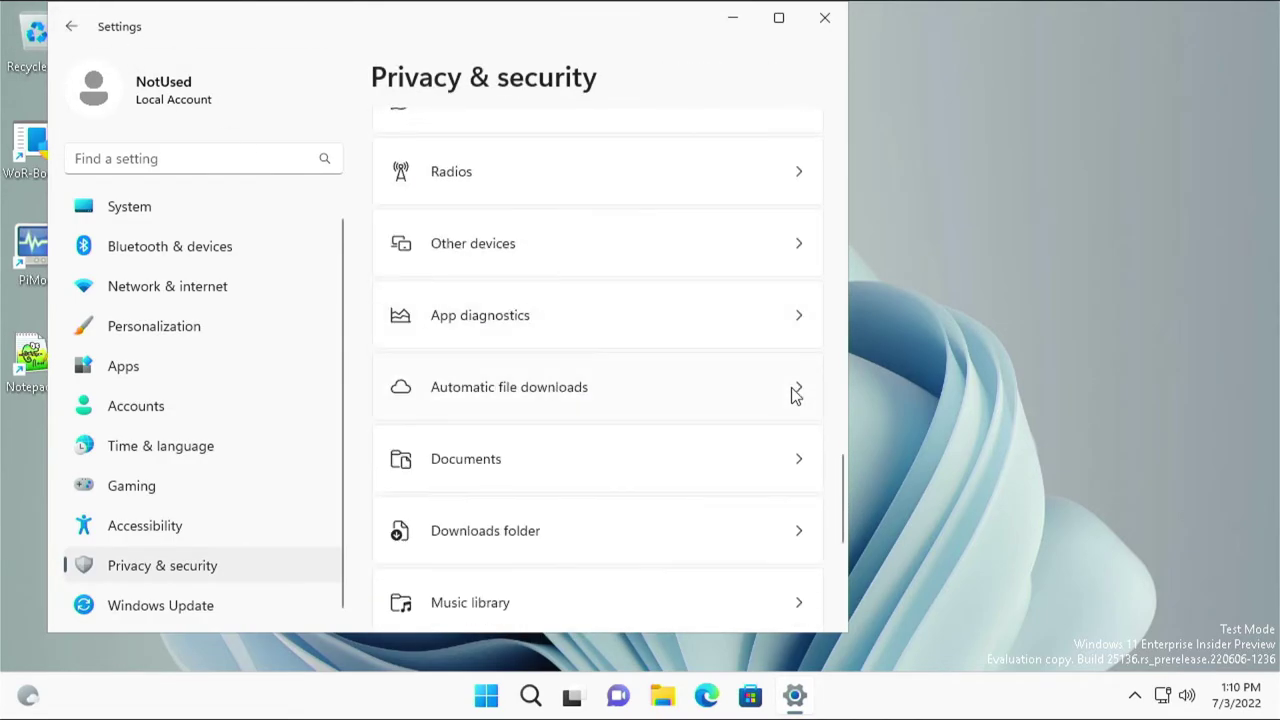
scroll(791, 391, down, 2)
click(680, 370)
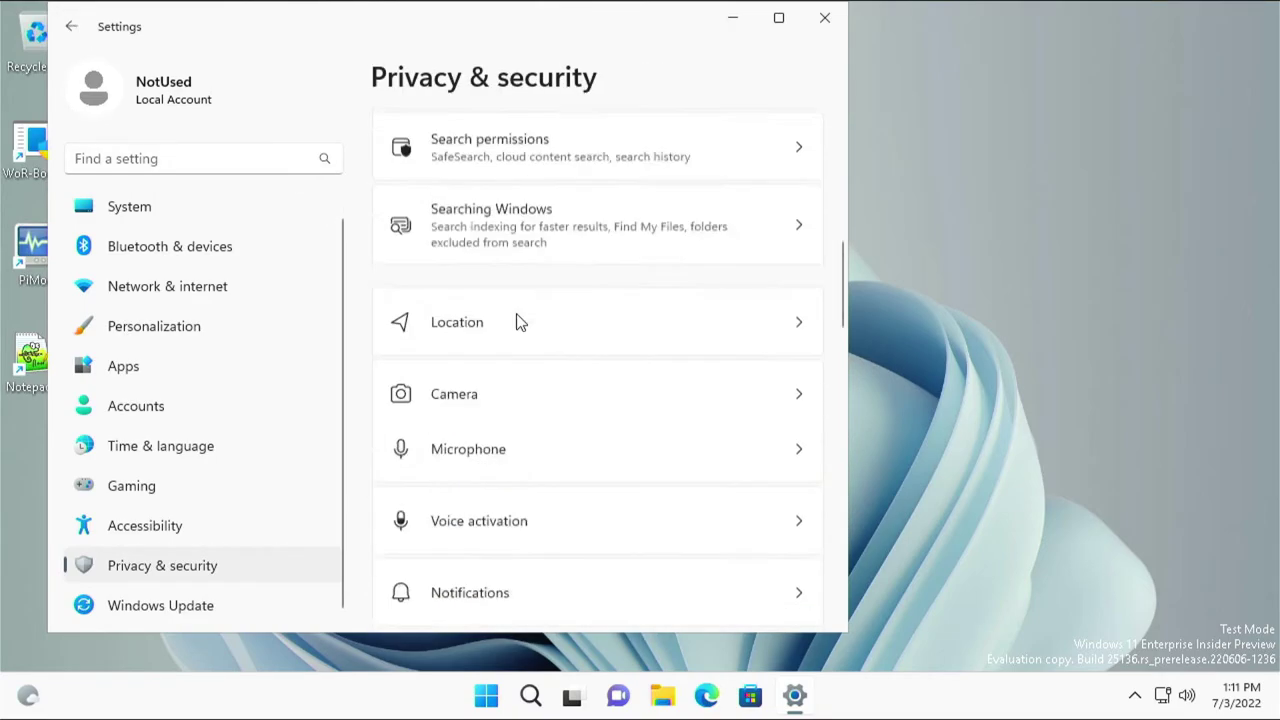
scroll(599, 384, up, 3)
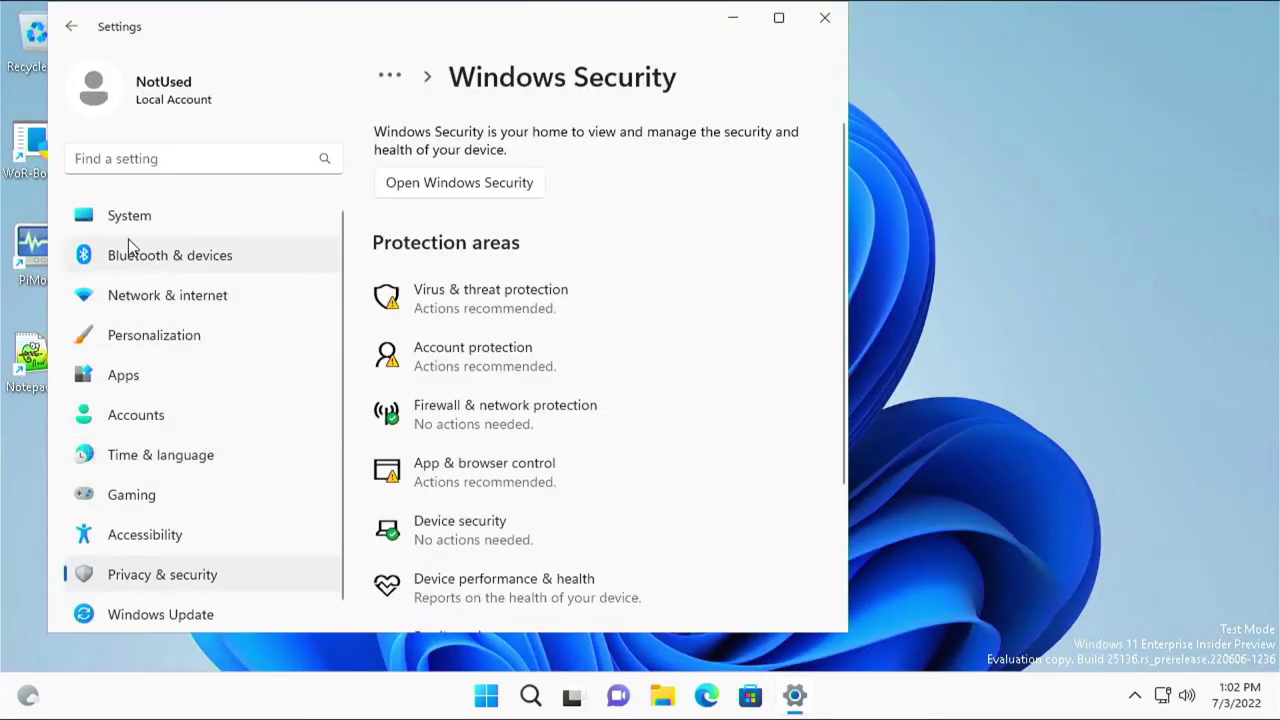
Step: Turn off Notifications from apps and other senders in the System settings, and look over the individual sender list
click(124, 219)
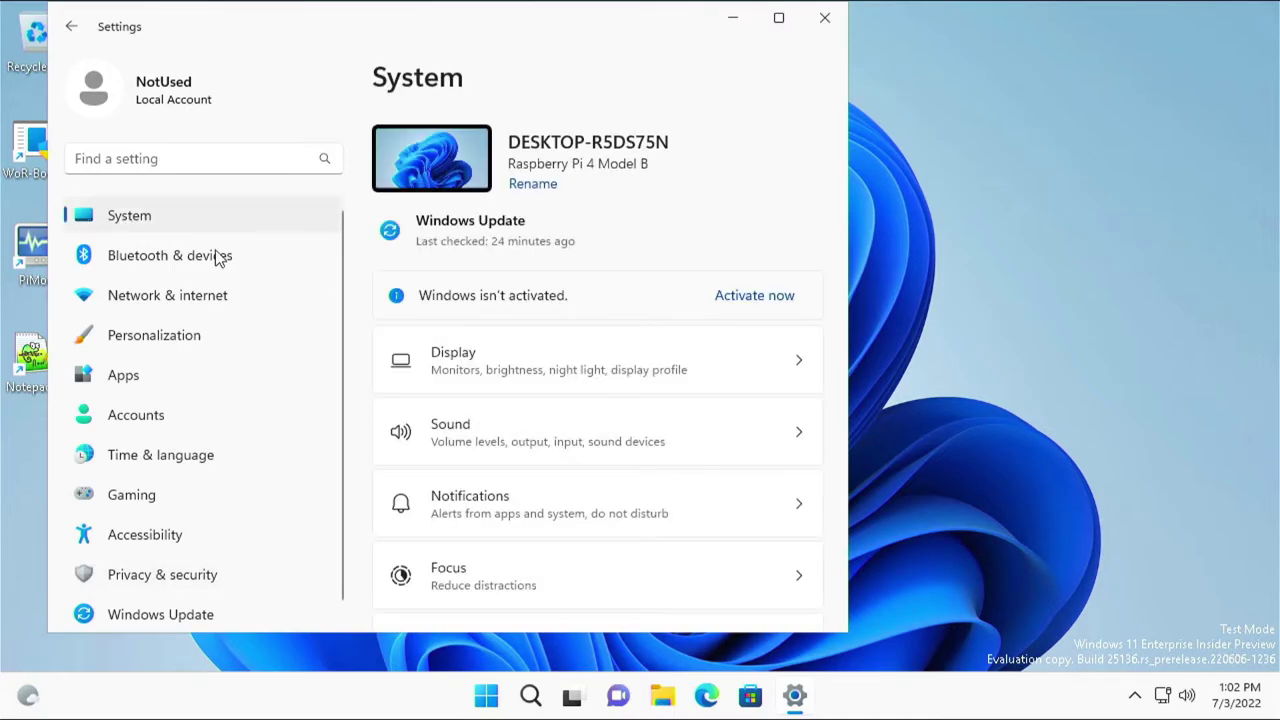
click(538, 516)
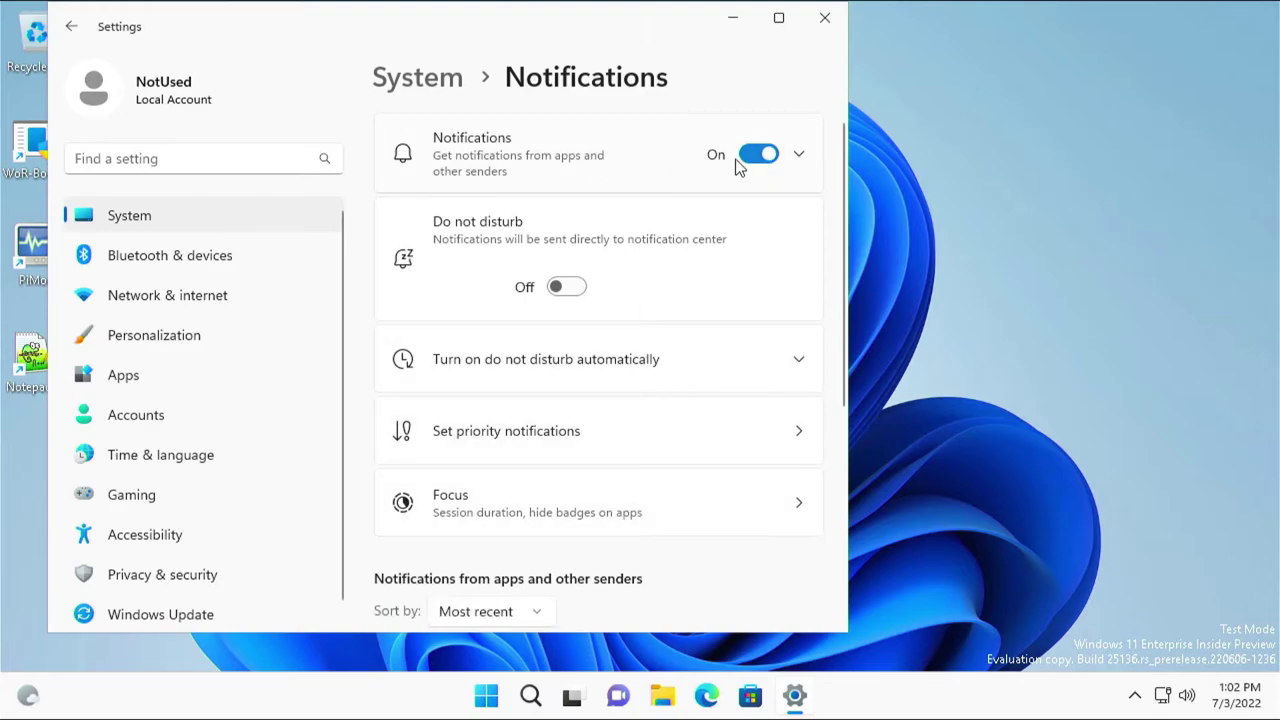
click(760, 158)
scroll(718, 235, down, 4)
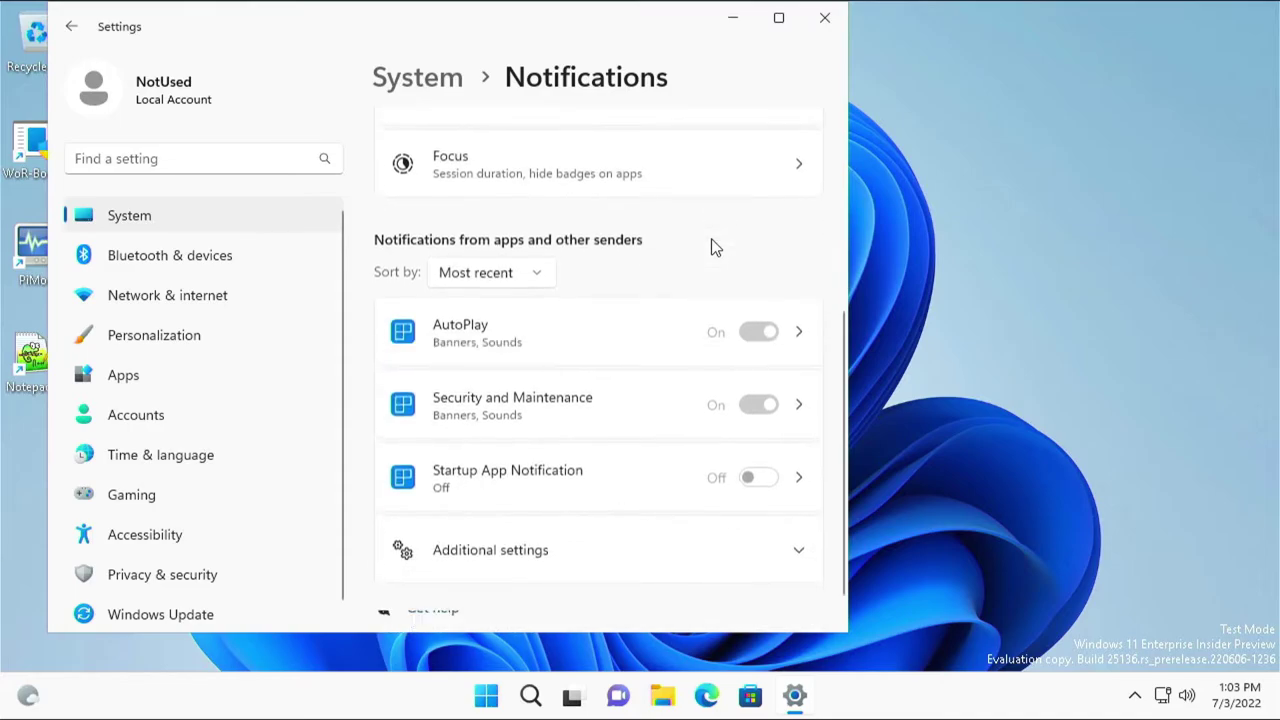
scroll(716, 247, down, 1)
scroll(786, 357, up, 5)
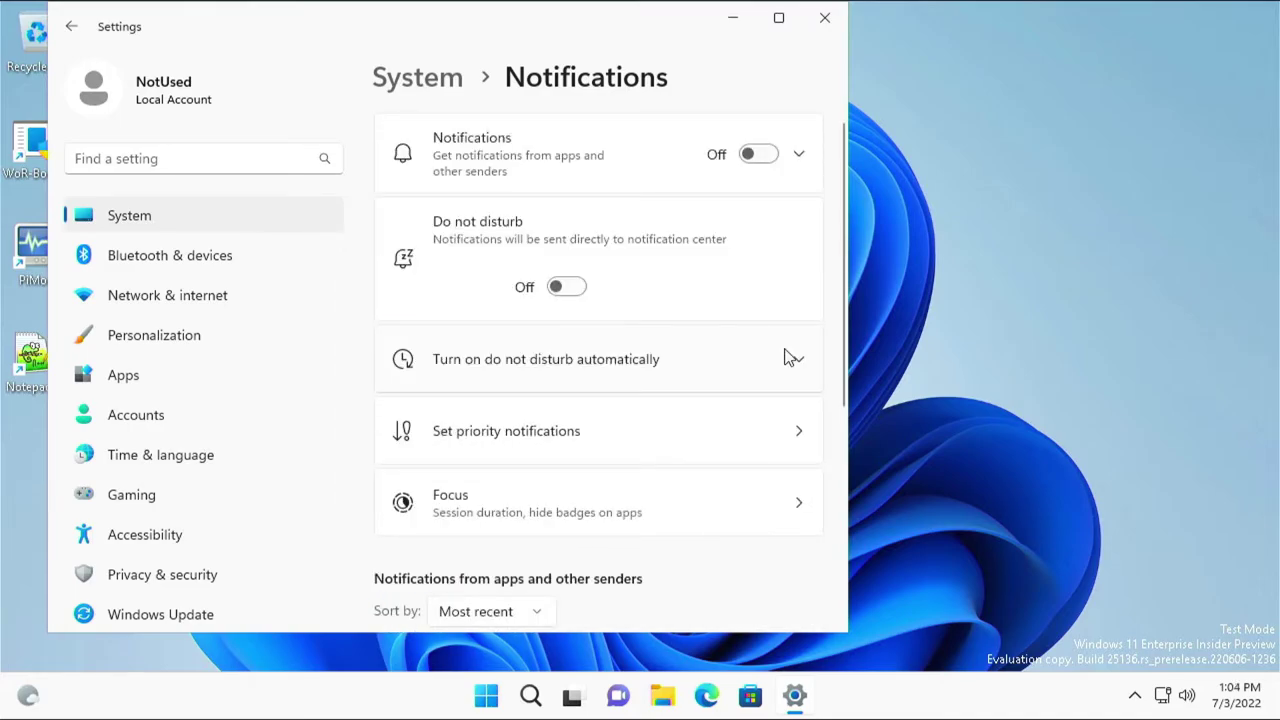
Step: Disable the Windows welcome experience and the tips and suggestions in the additional notification settings
scroll(786, 357, down, 3)
scroll(785, 358, down, 2)
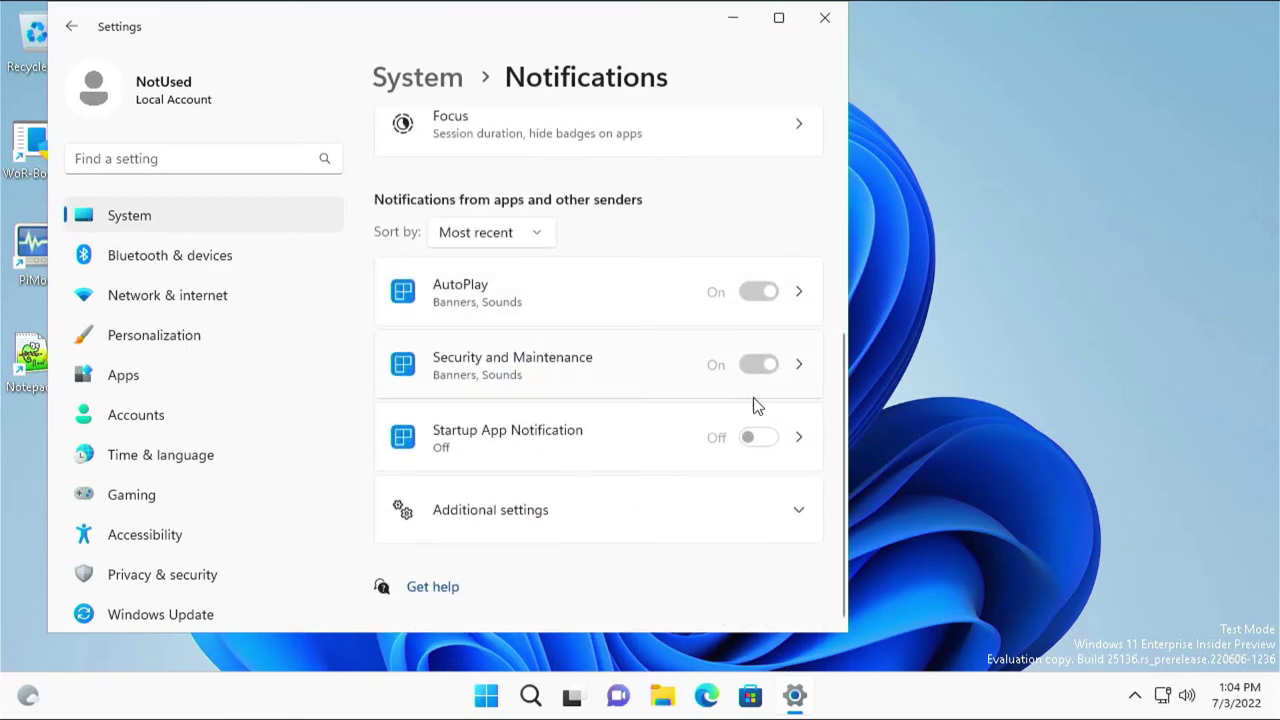
click(754, 518)
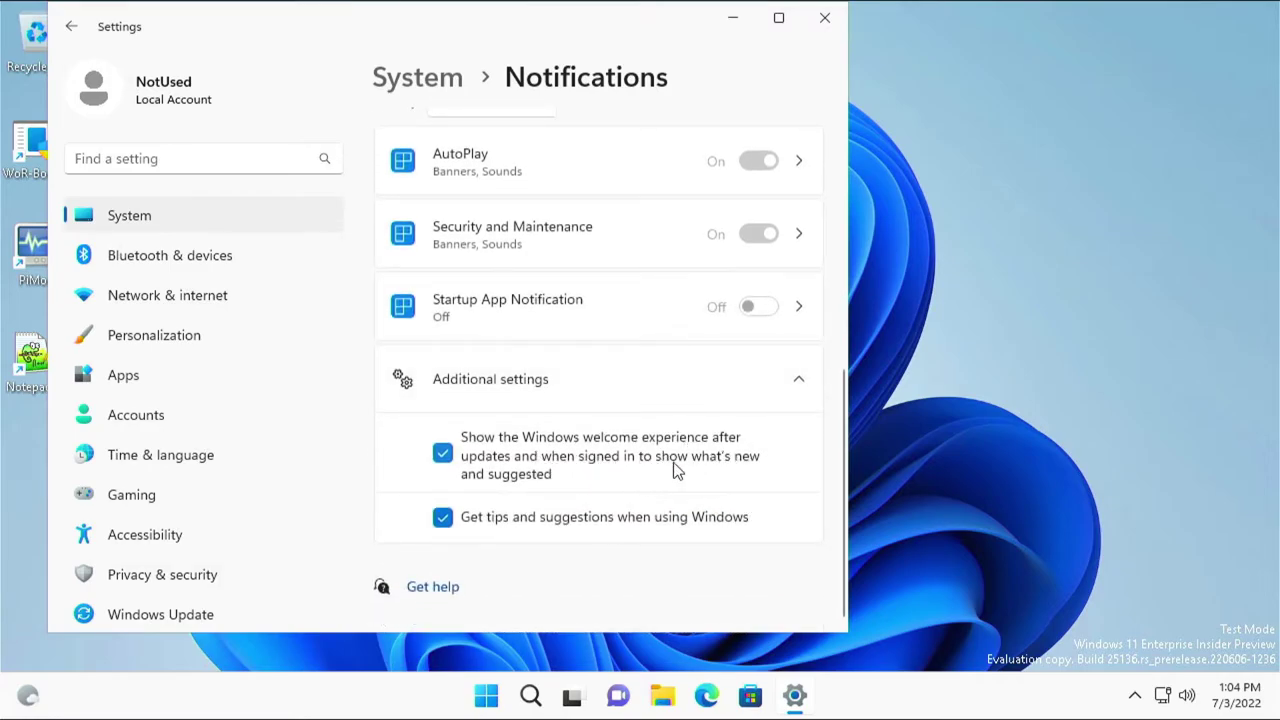
click(445, 460)
click(445, 522)
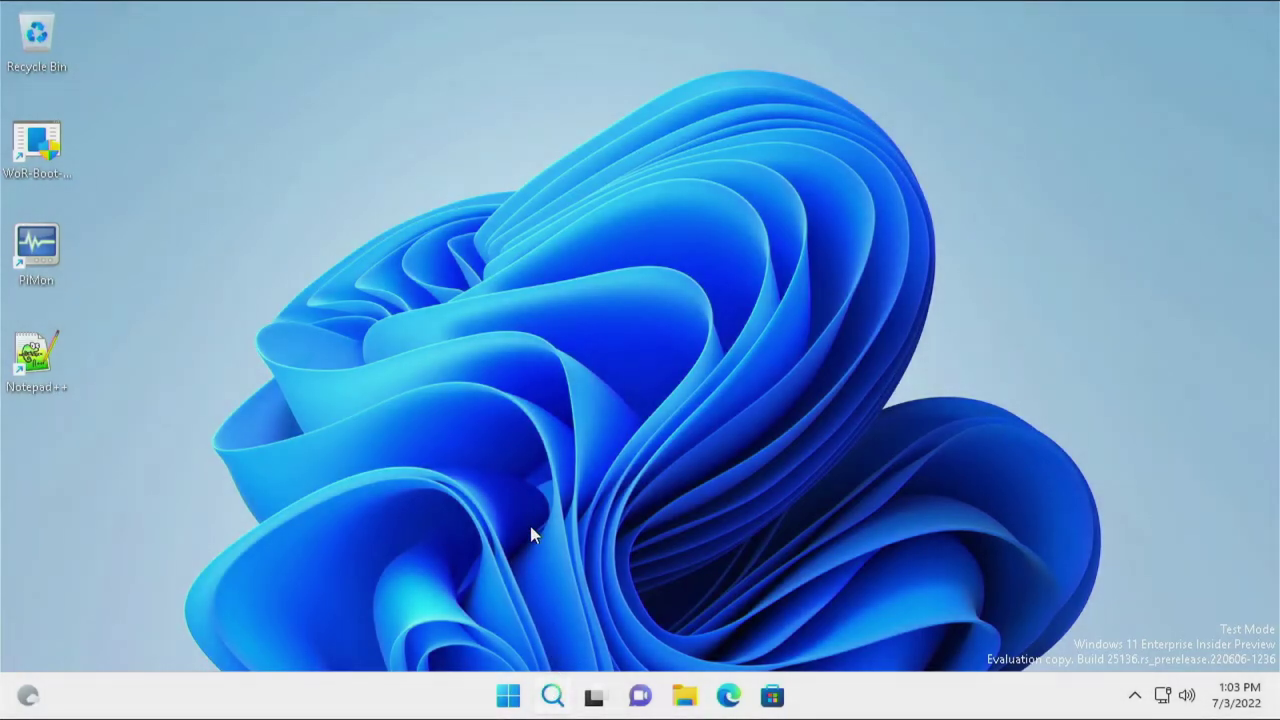
Step: Search Windows for "preform" and open Adjust the appearance and performance of Windows
key(super+s)
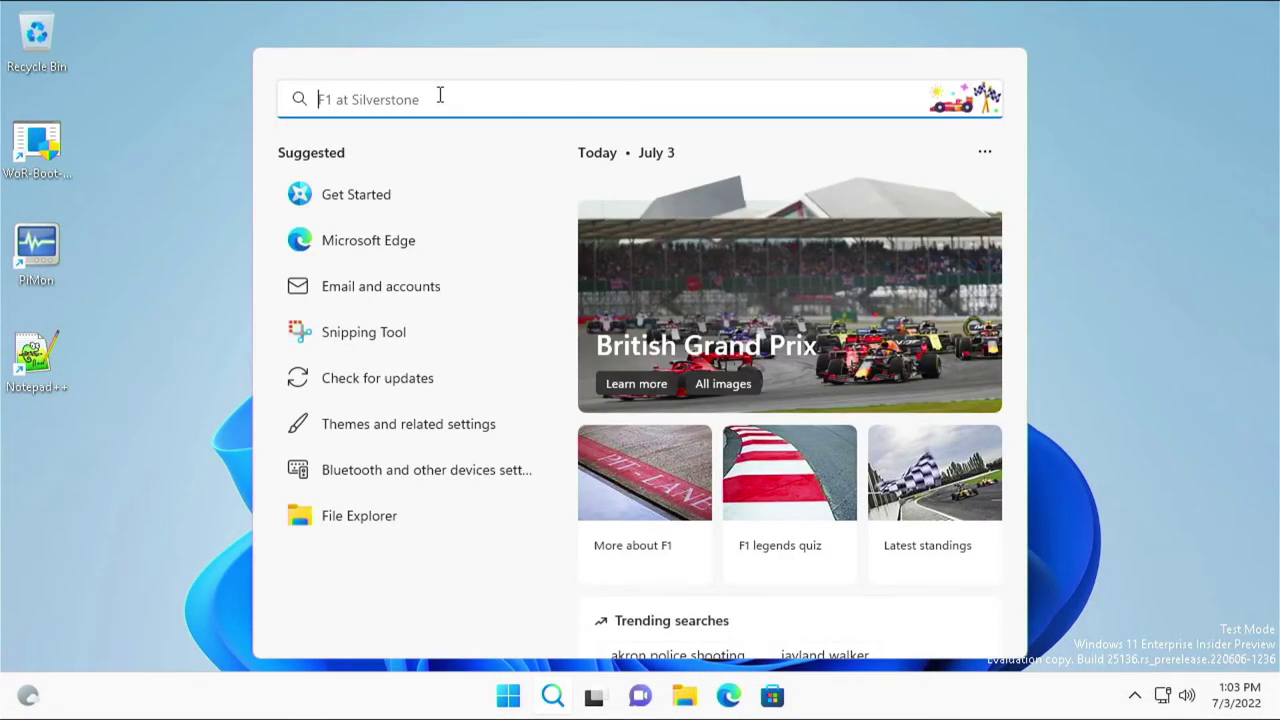
text(pre)
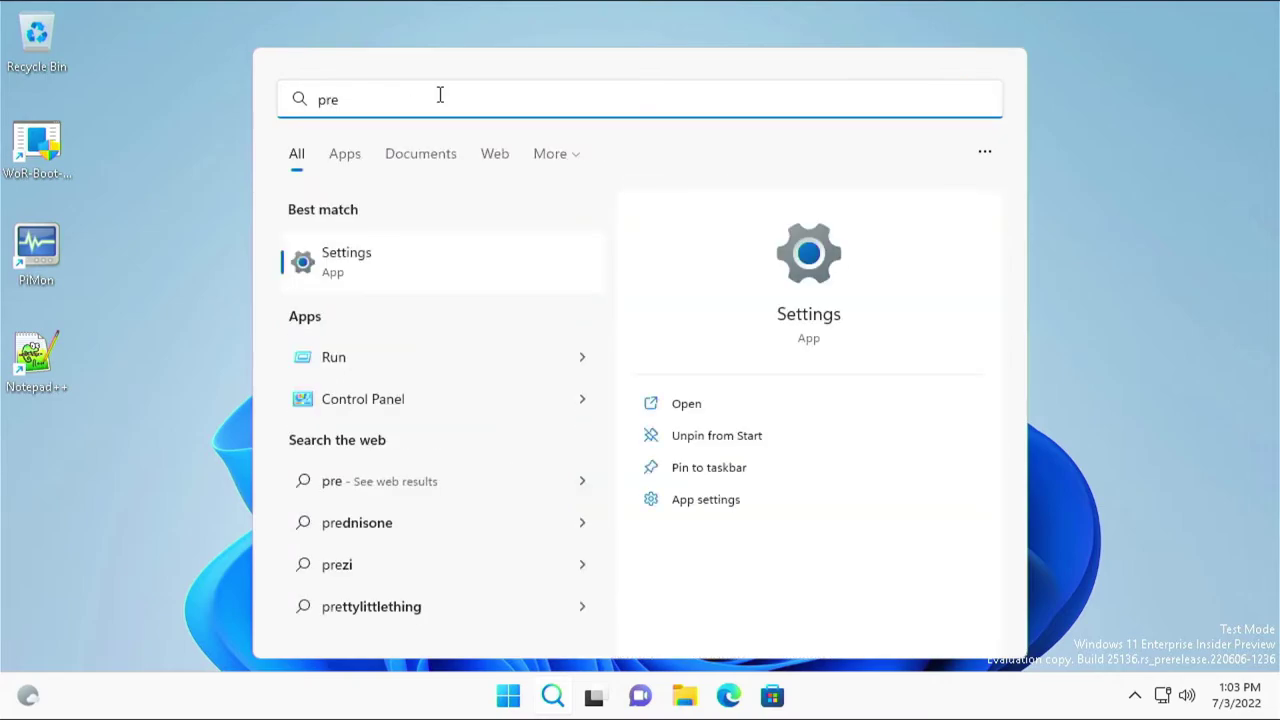
text(for)
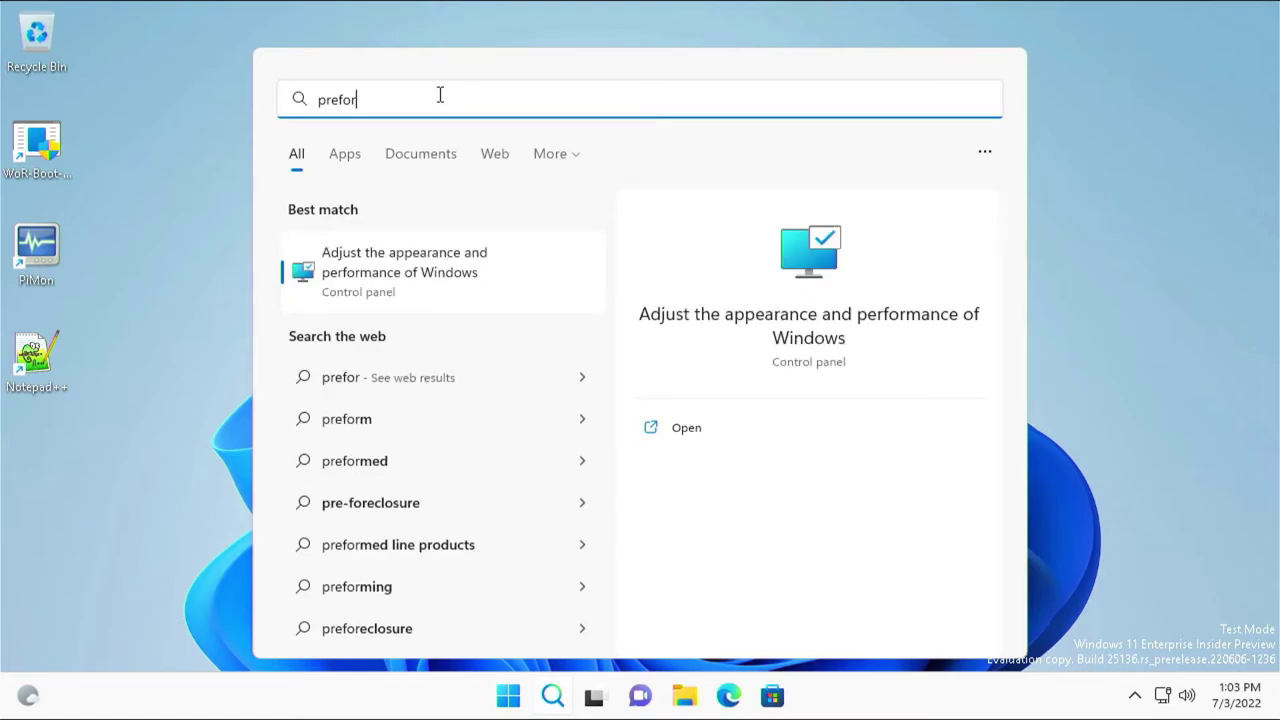
text(m)
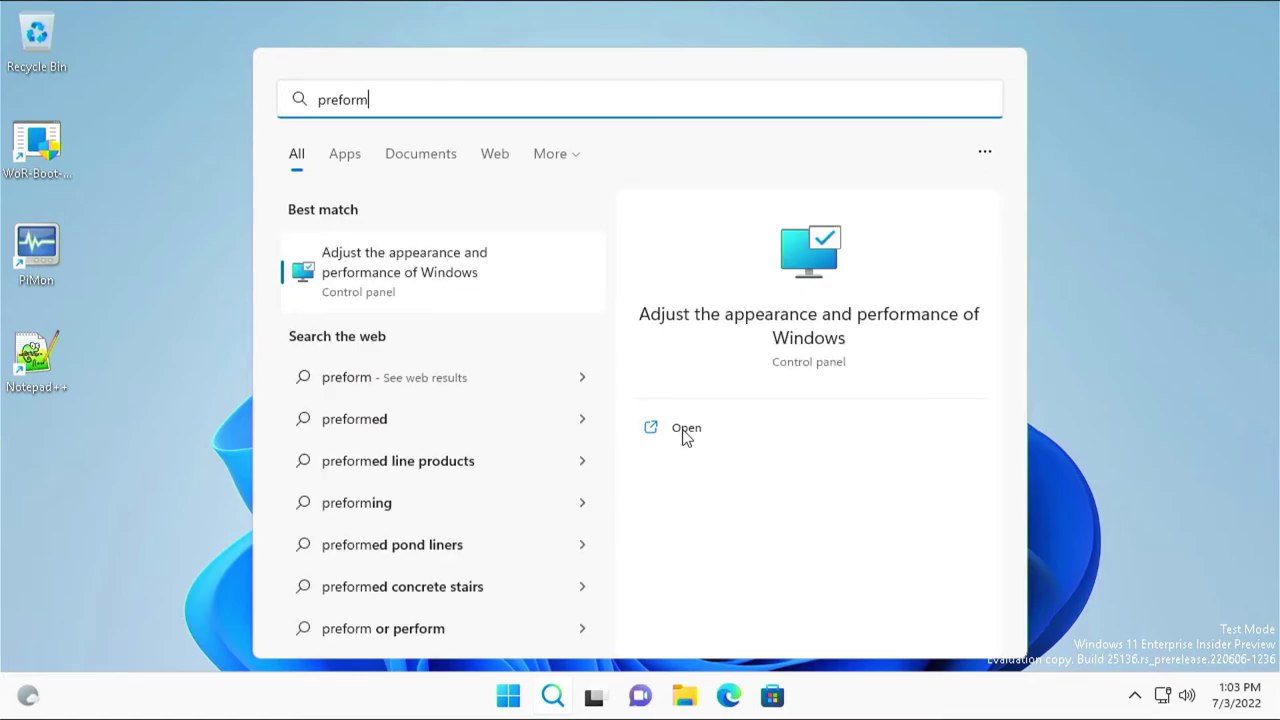
click(650, 430)
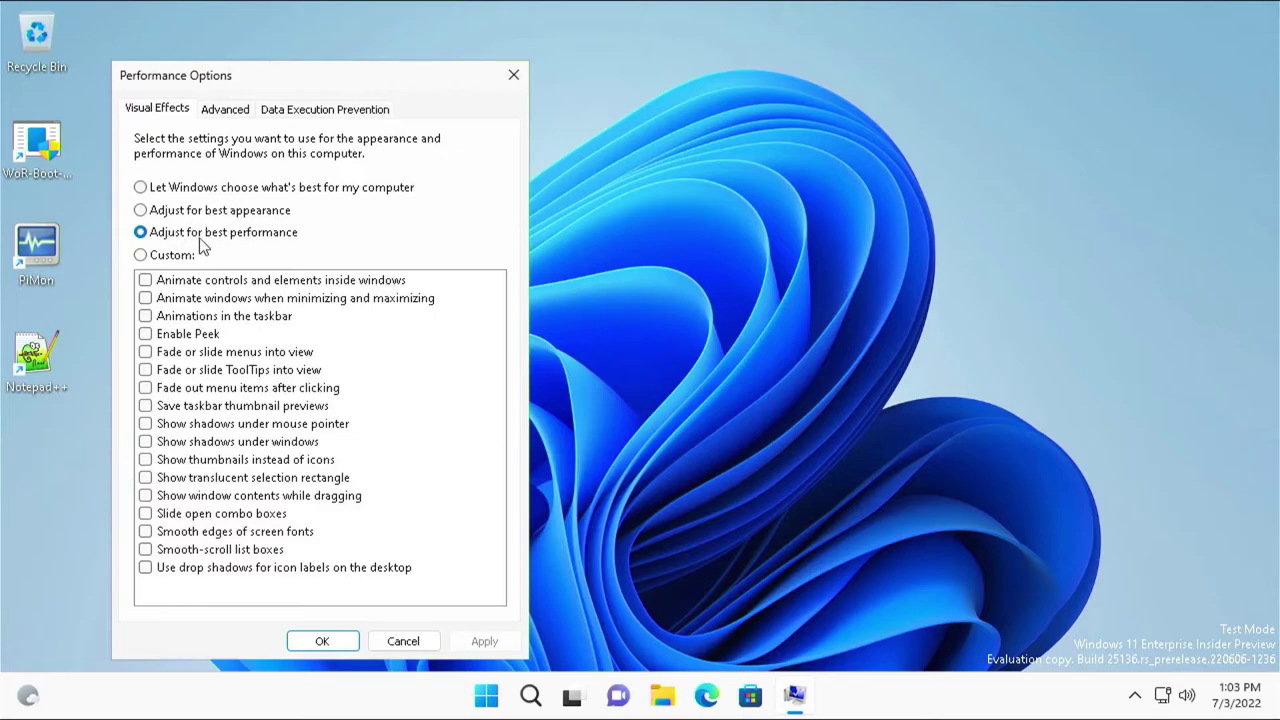
Step: Try the other visual effects presets, set Adjust for best performance, apply it and close Performance Options
click(140, 187)
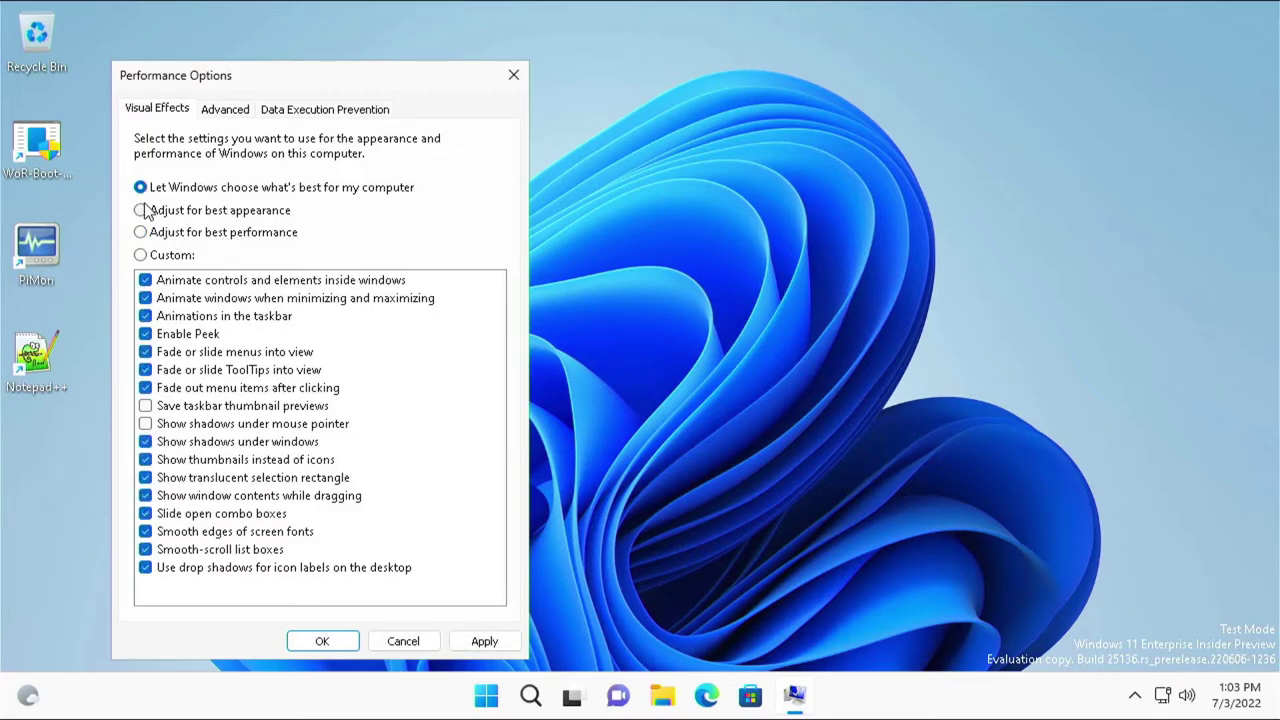
click(144, 212)
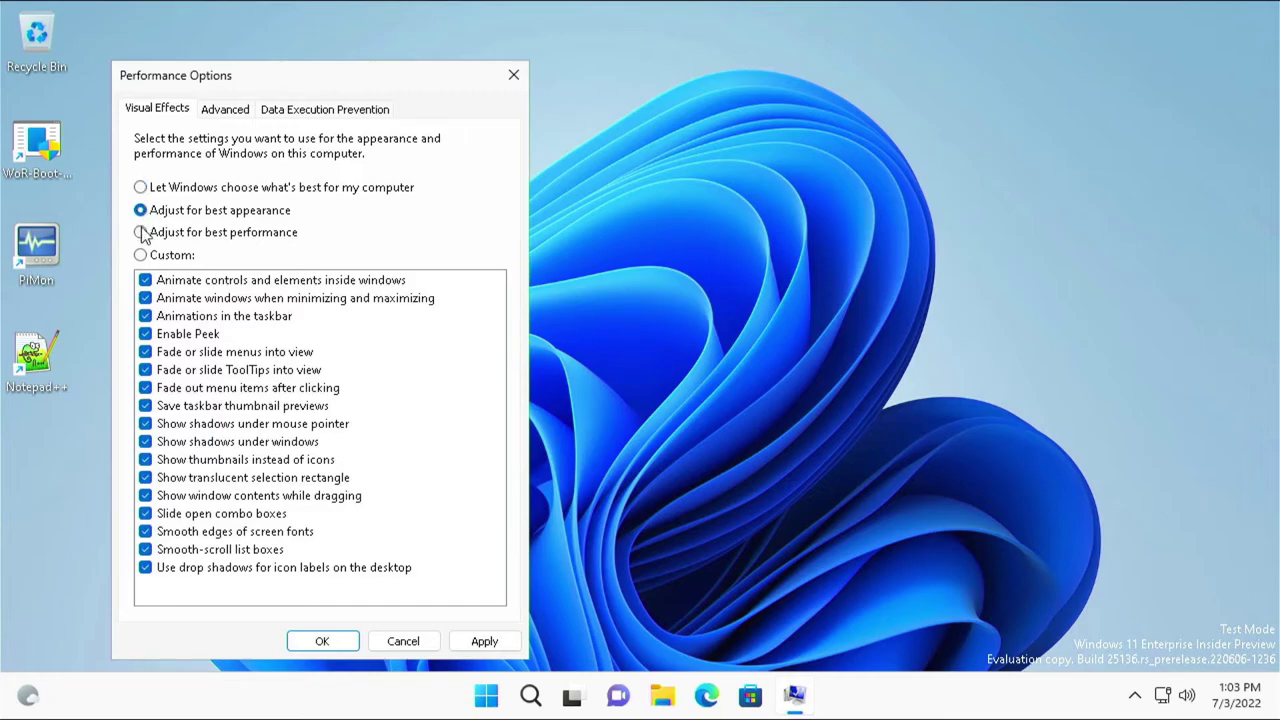
click(141, 233)
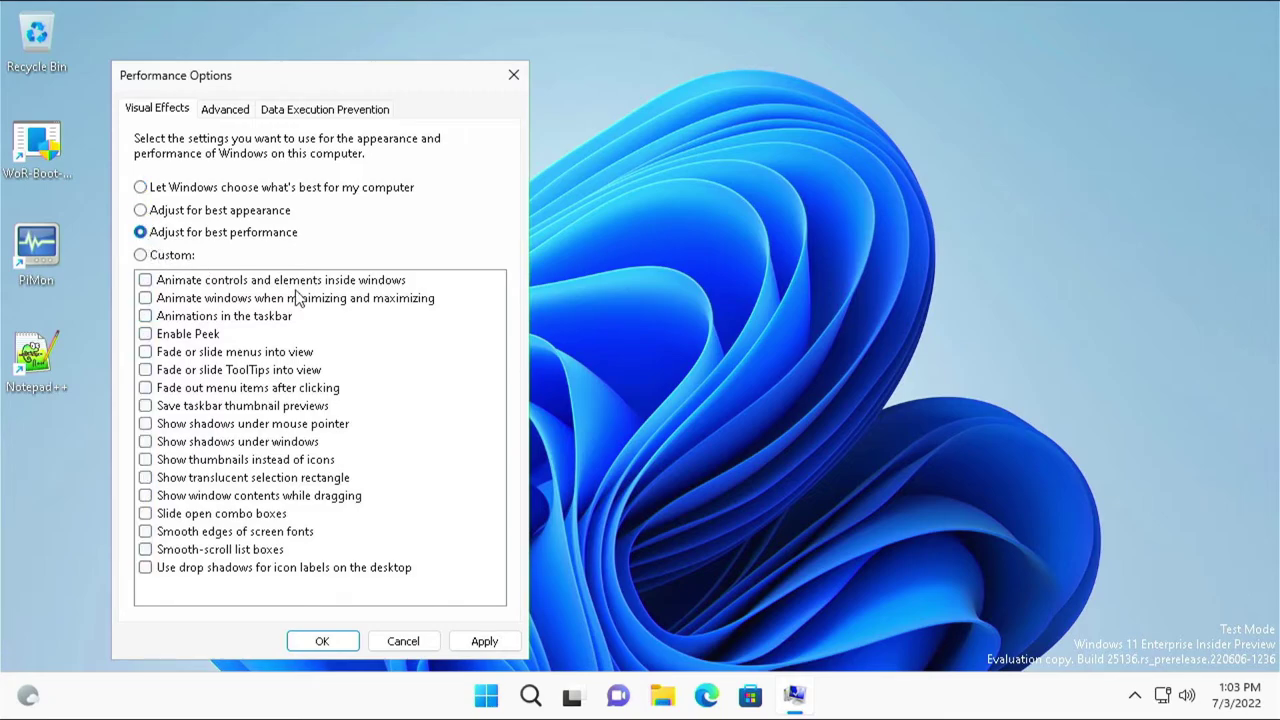
click(485, 644)
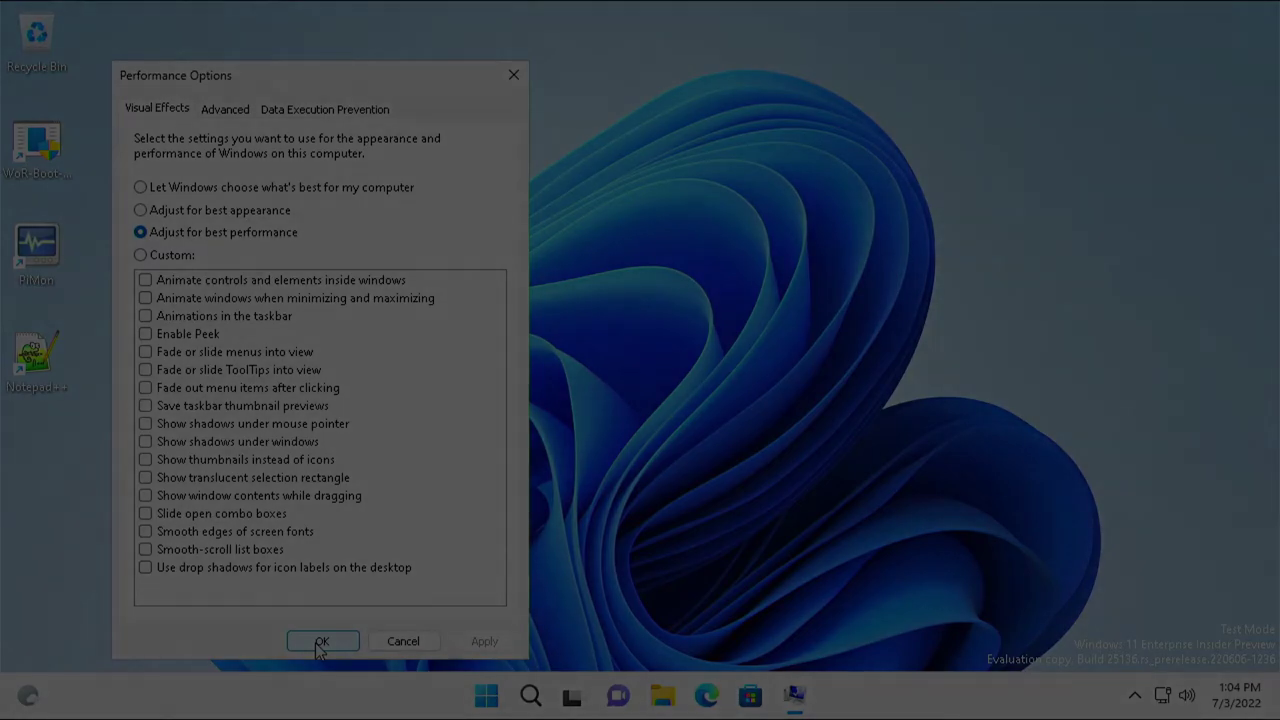
click(321, 642)
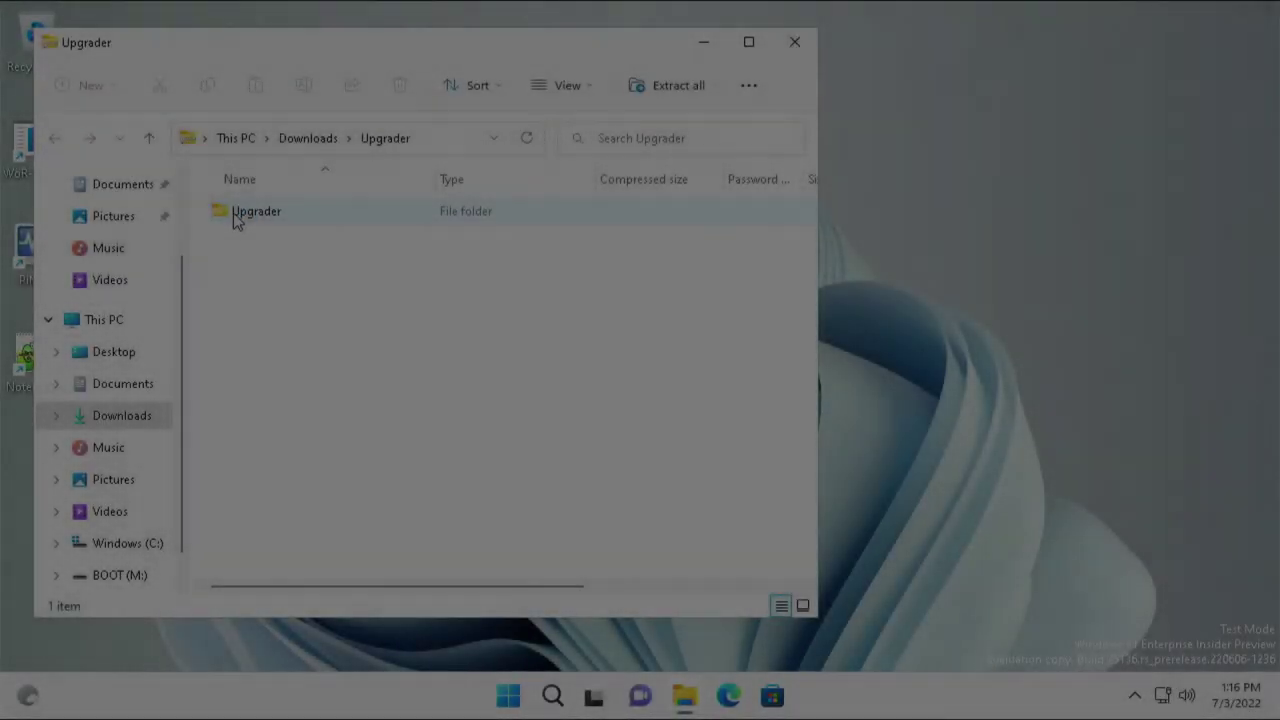
Step: Copy the Upgrader folder from the downloaded Upgrader archive to the desktop and minimize the archive window
mouse_move(240, 216)
mouse_down()
mouse_move(571, 283)
mouse_move(1000, 289)
mouse_move(566, 277)
mouse_move(197, 203)
mouse_move(229, 214)
mouse_up()
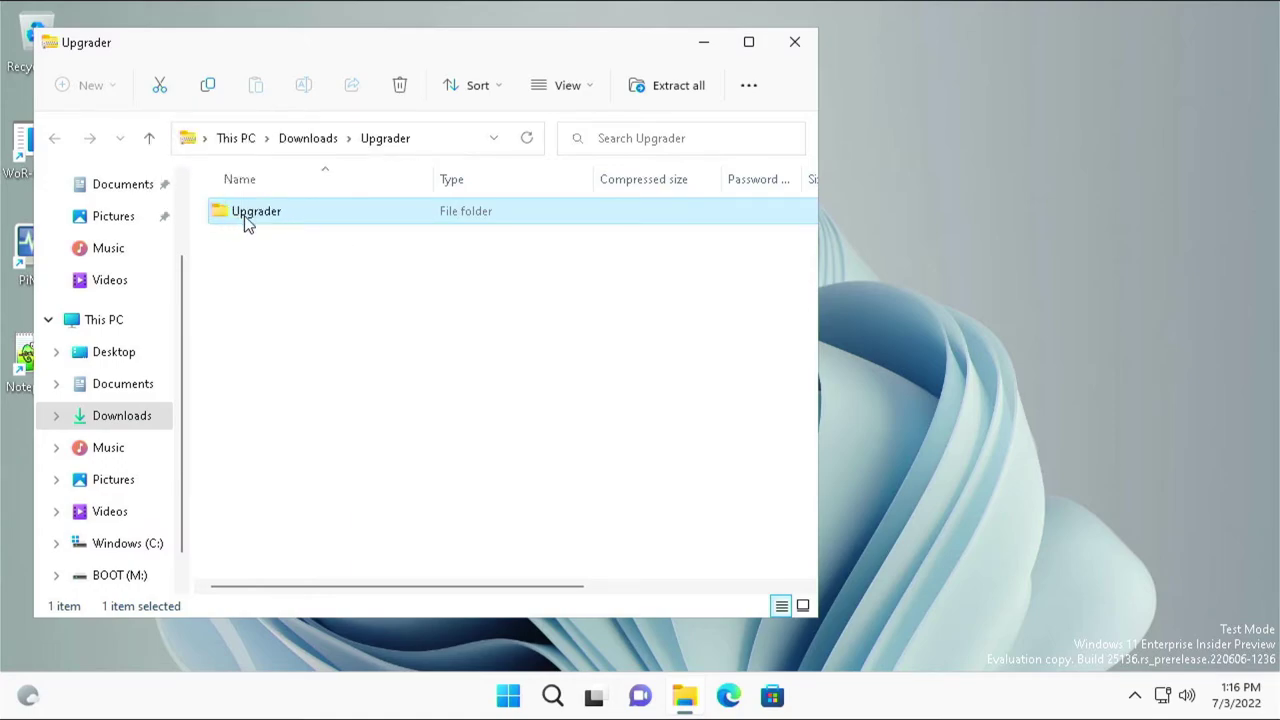
double_click(246, 220)
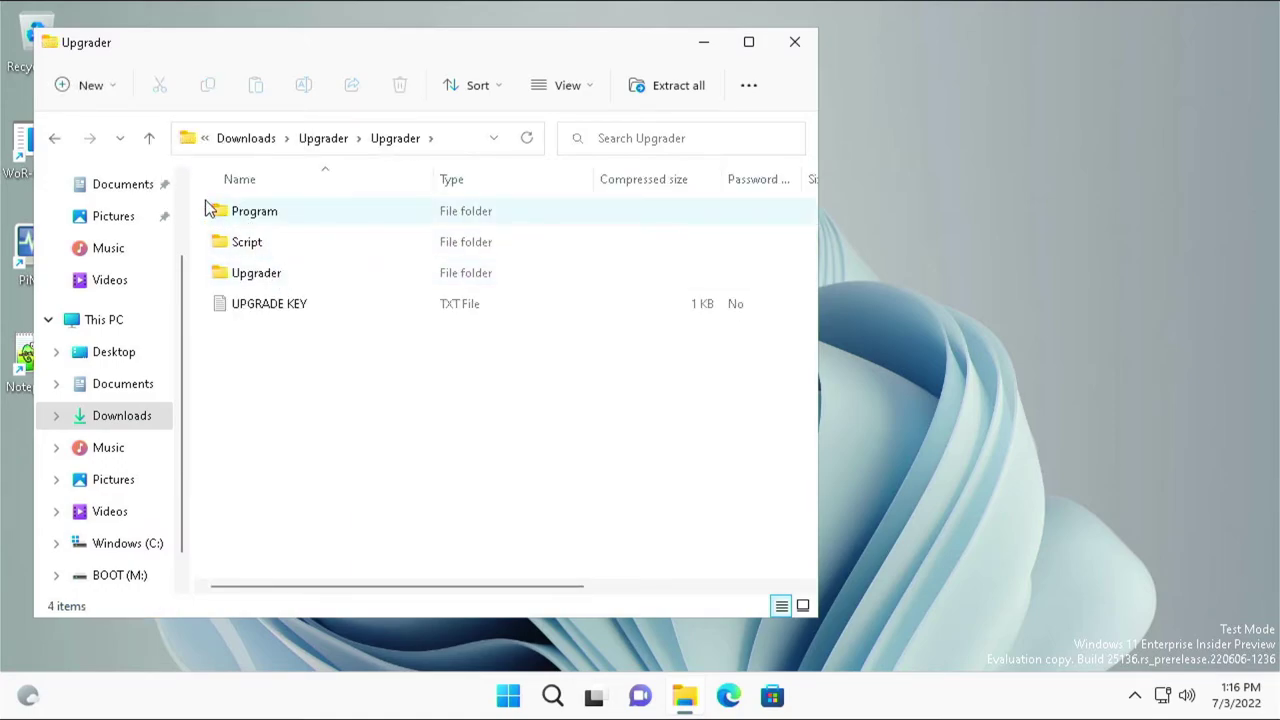
click(54, 138)
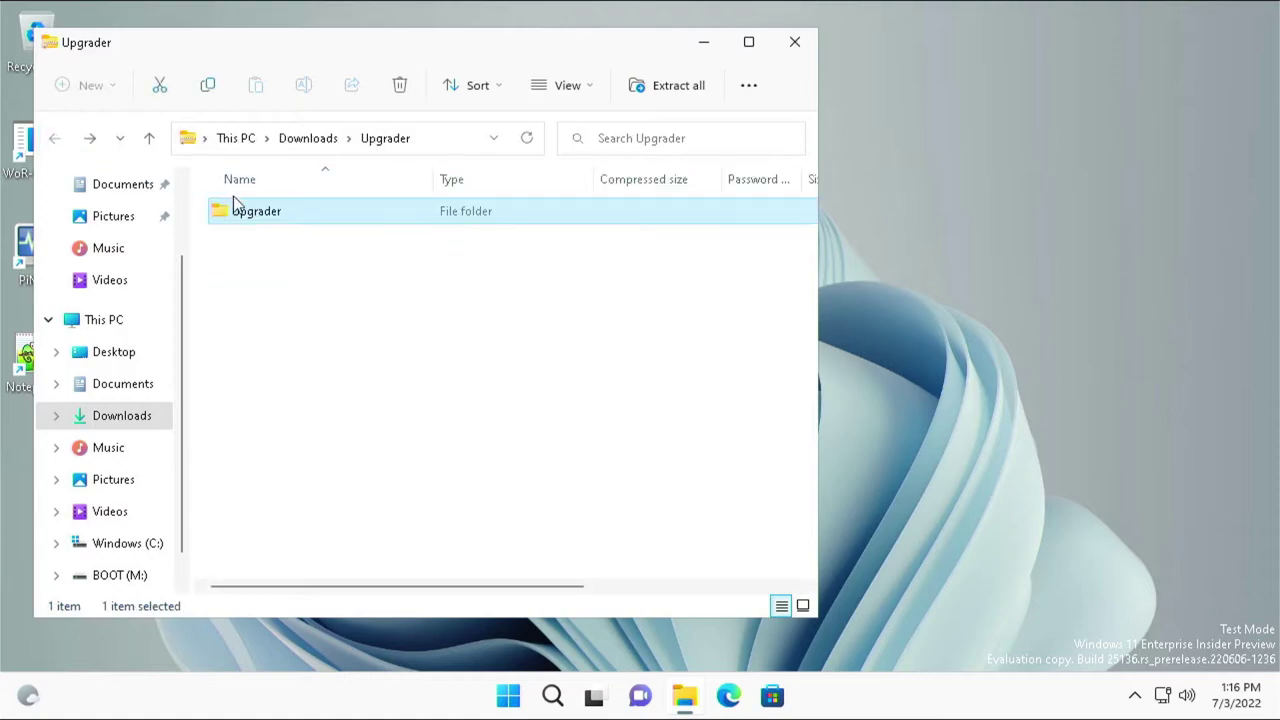
click(1011, 295)
key(ctrl+v)
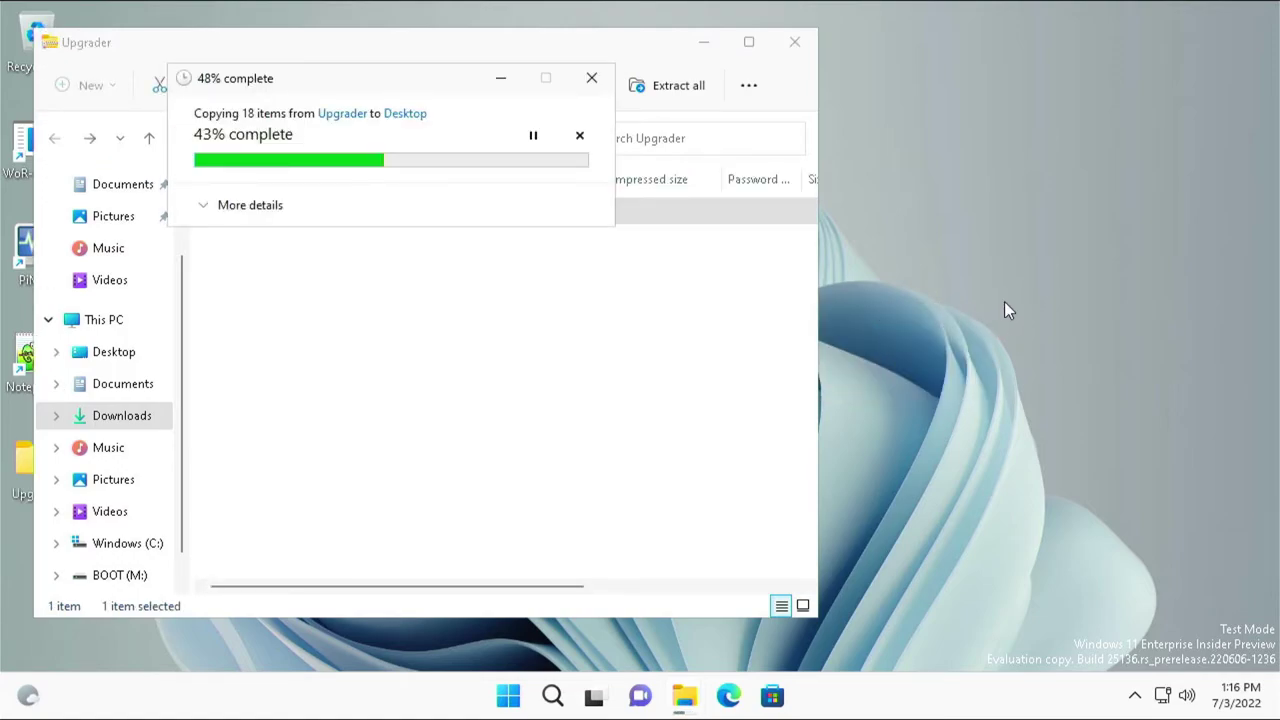
click(704, 44)
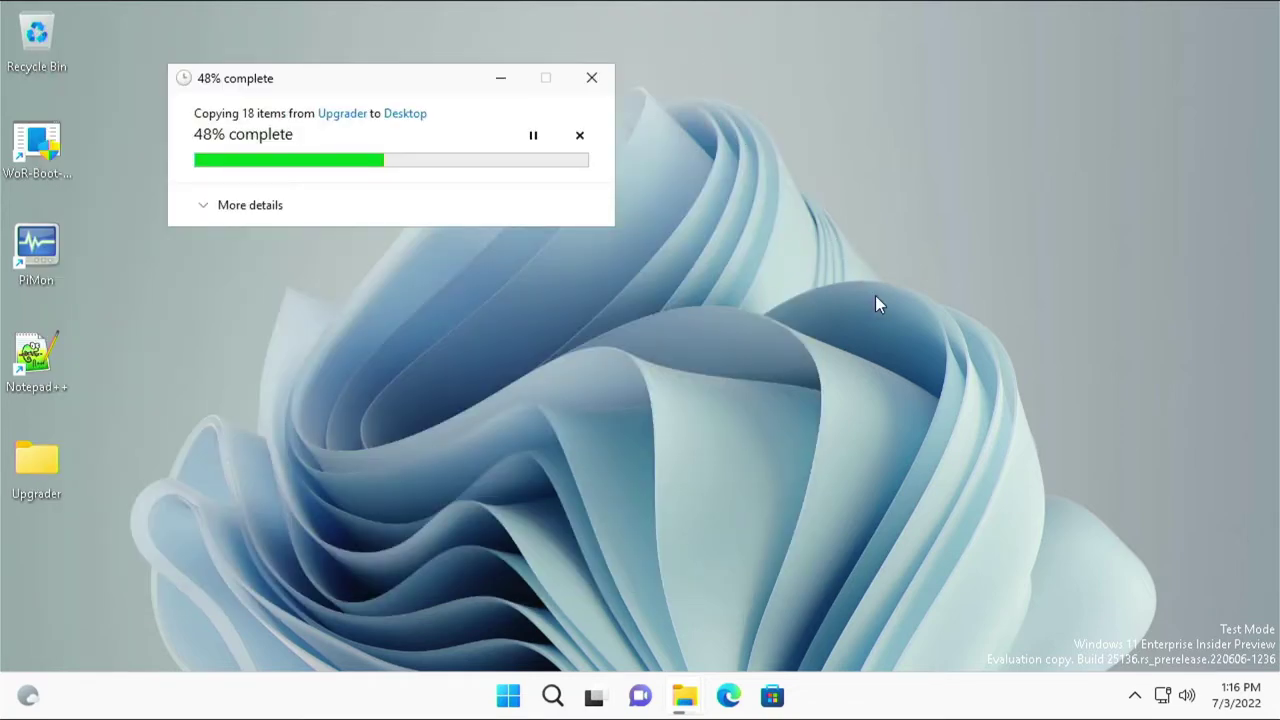
click(204, 205)
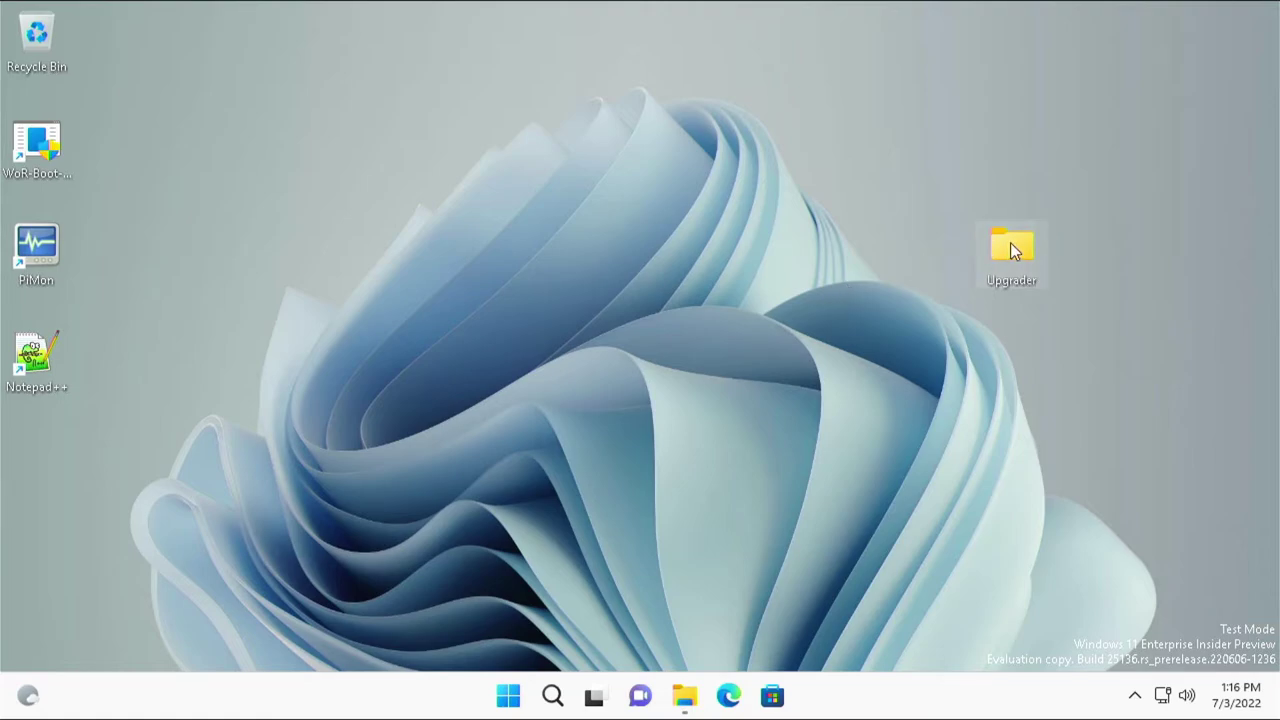
Step: Run Digital_License_Activation from the Upgrader folder's Script subfolder as administrator, exit the finished script and close the folder window
double_click(1010, 245)
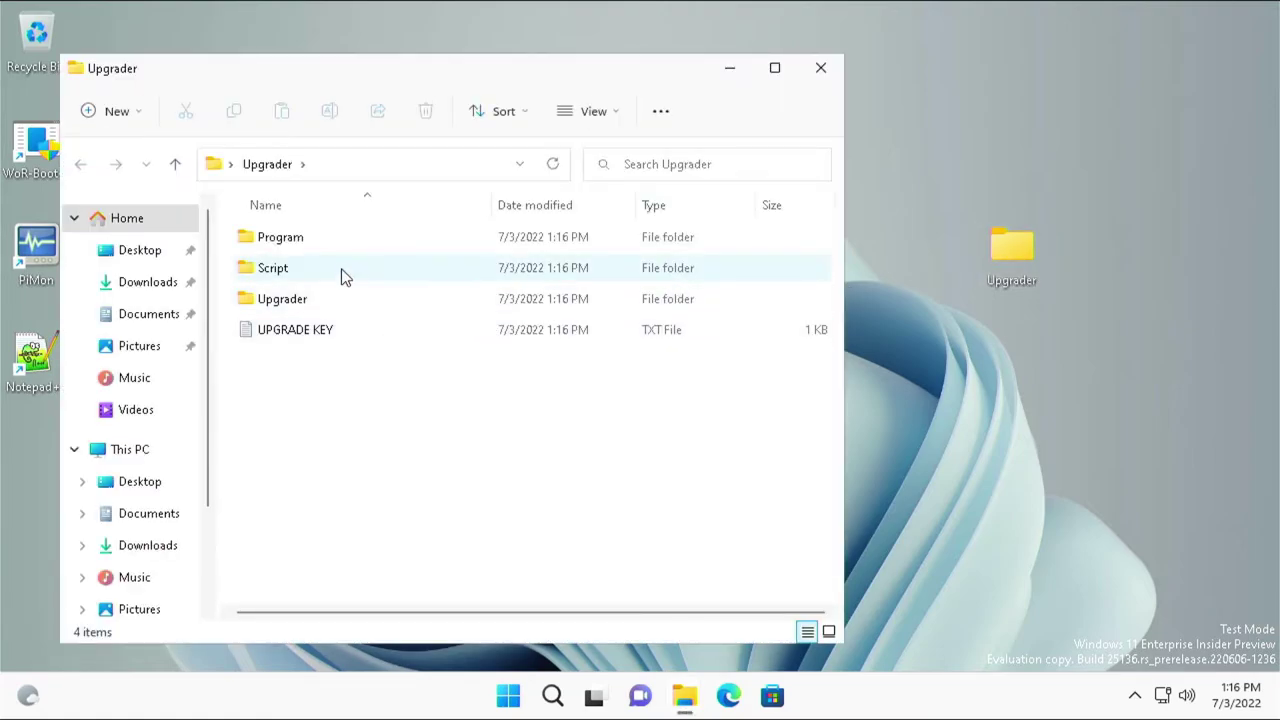
click(325, 243)
click(260, 277)
double_click(261, 279)
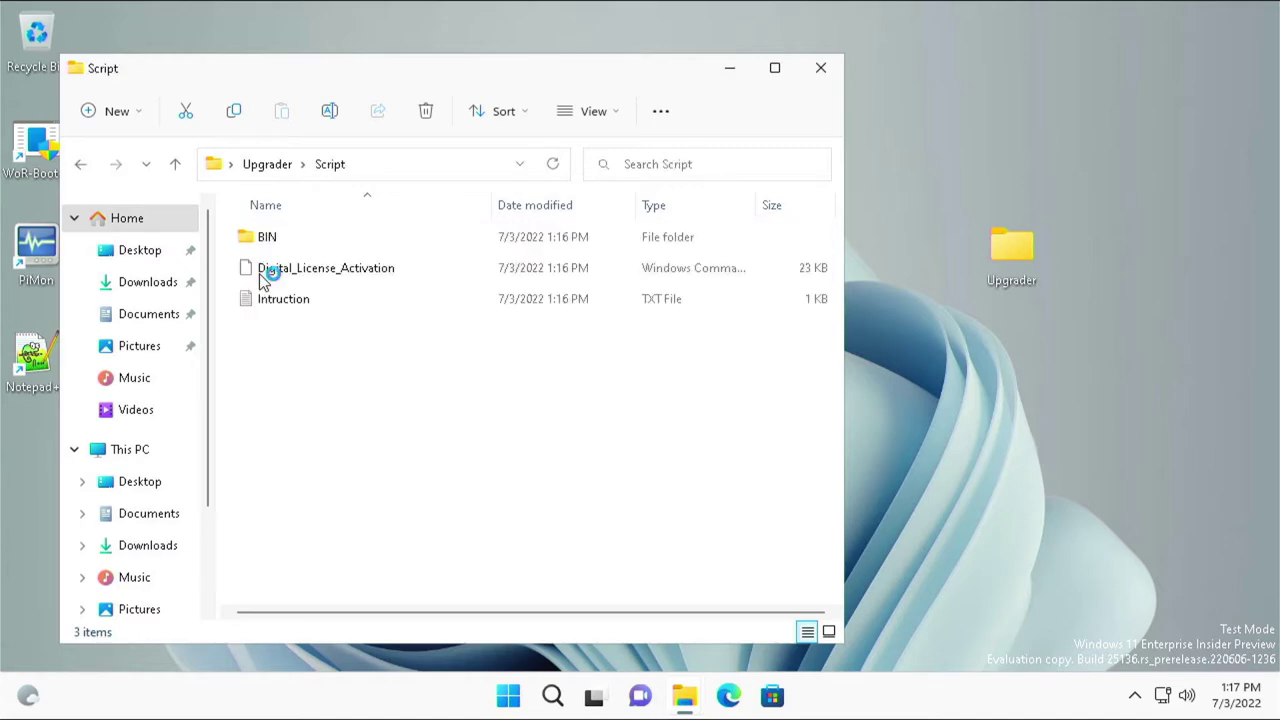
right_click(337, 274)
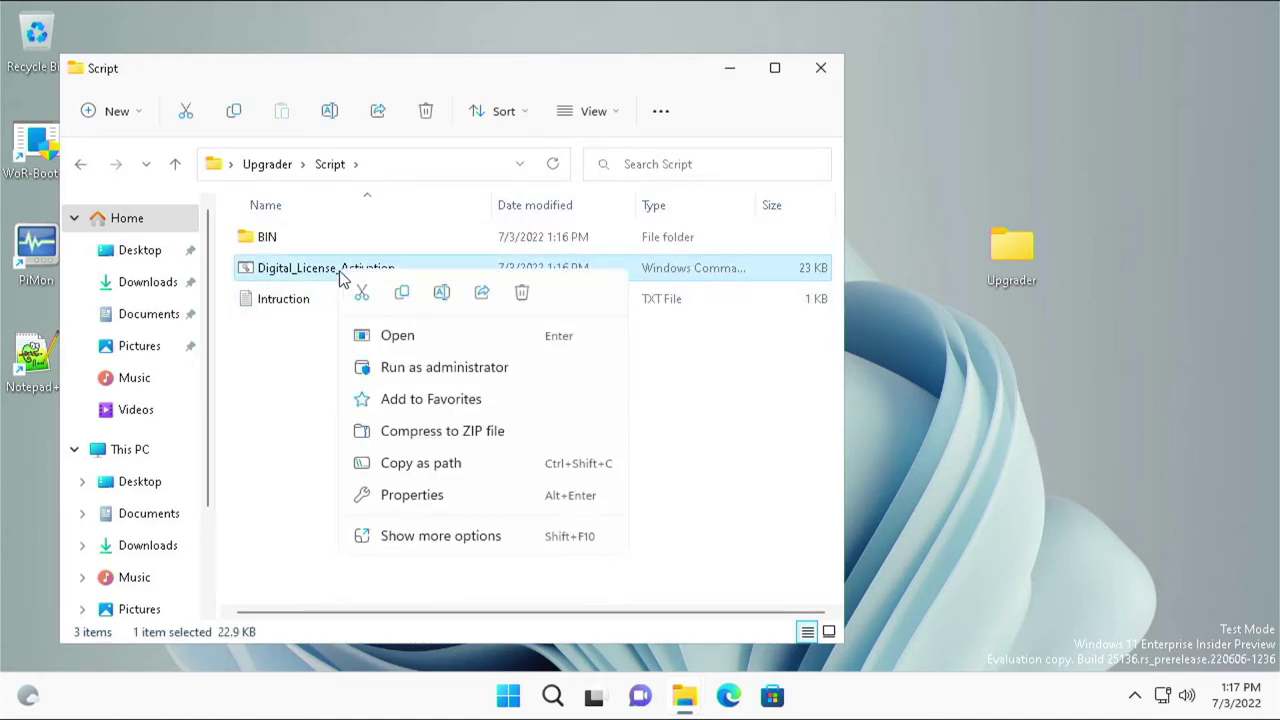
click(397, 368)
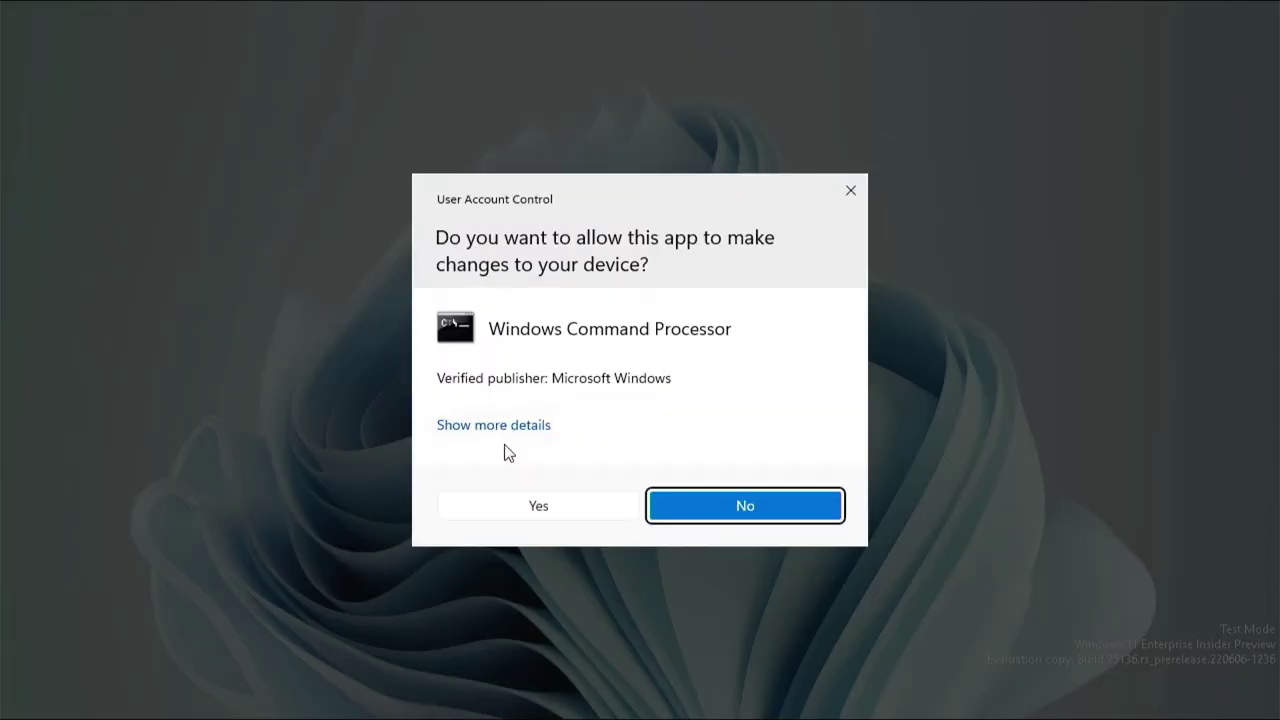
click(528, 498)
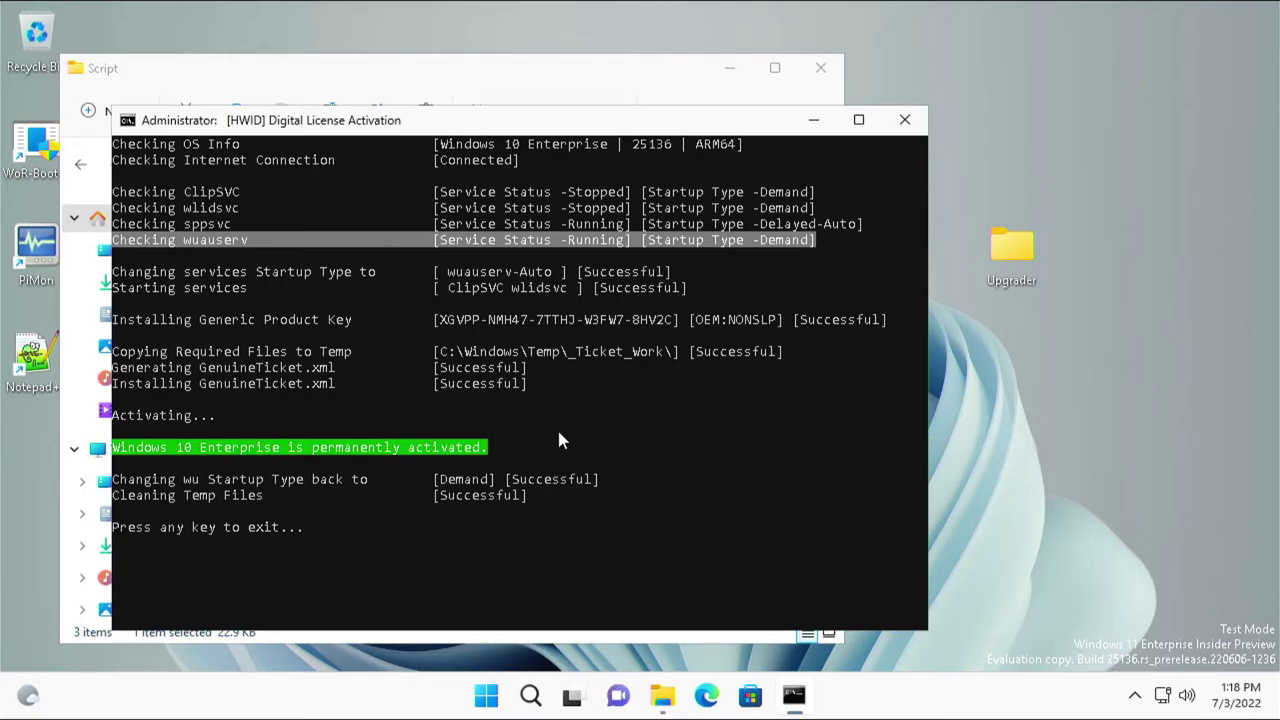
key(Return)
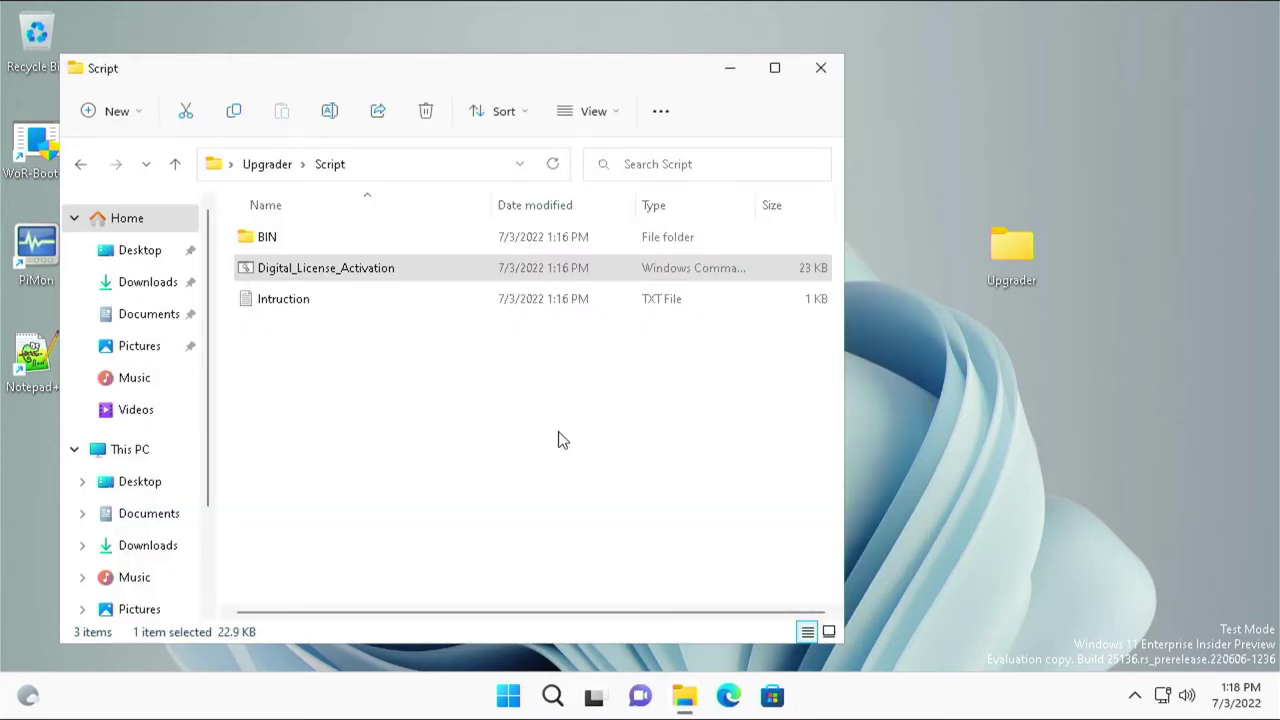
click(815, 67)
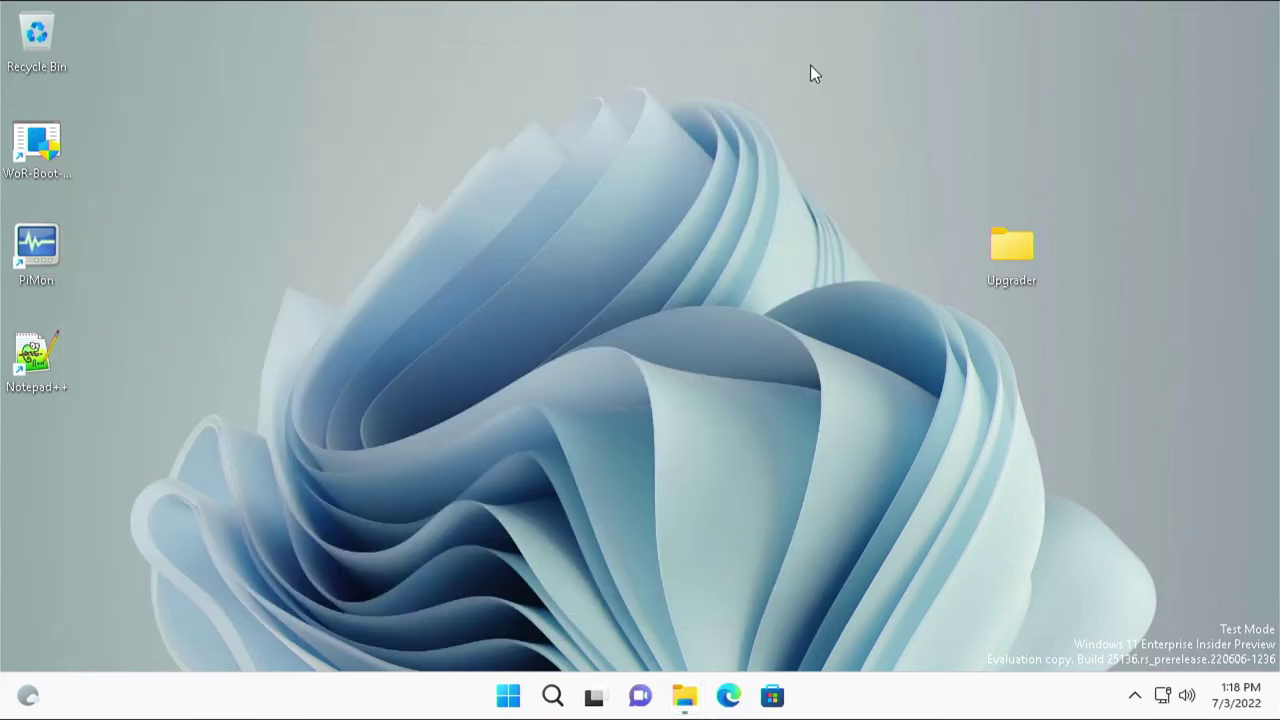
Step: Open the desktop Background page of the Personalization settings
click(510, 697)
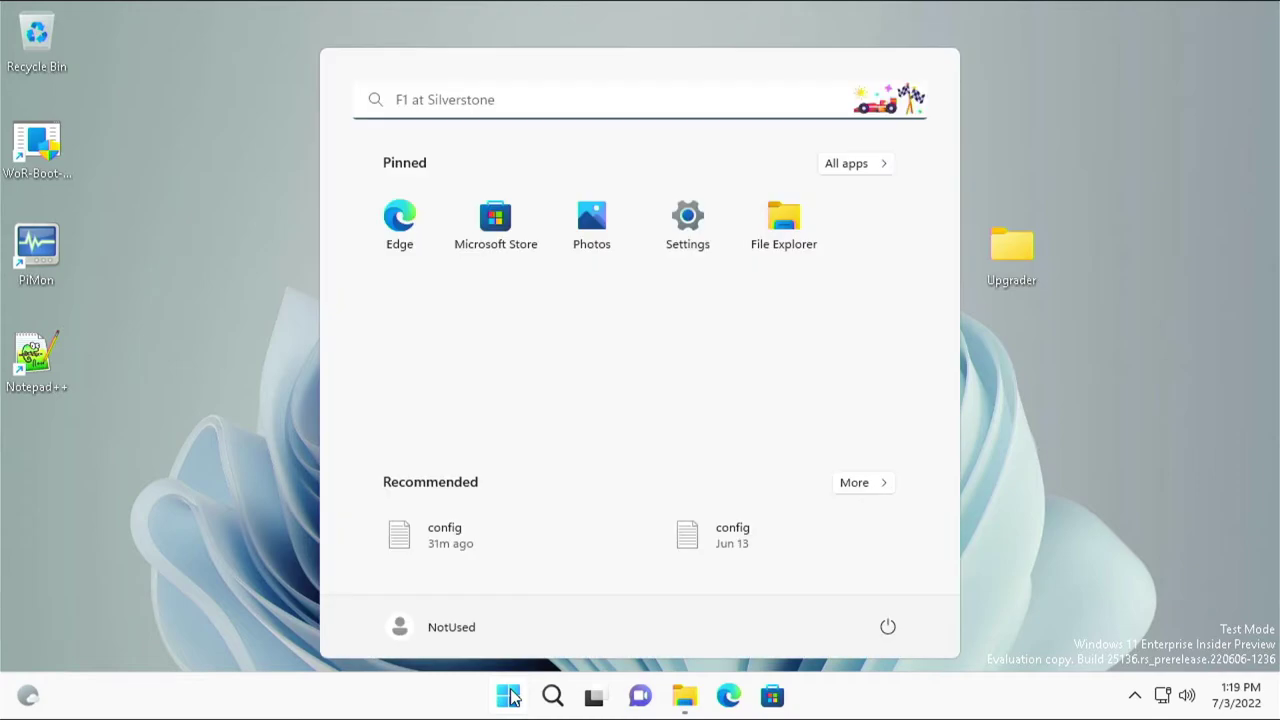
click(706, 249)
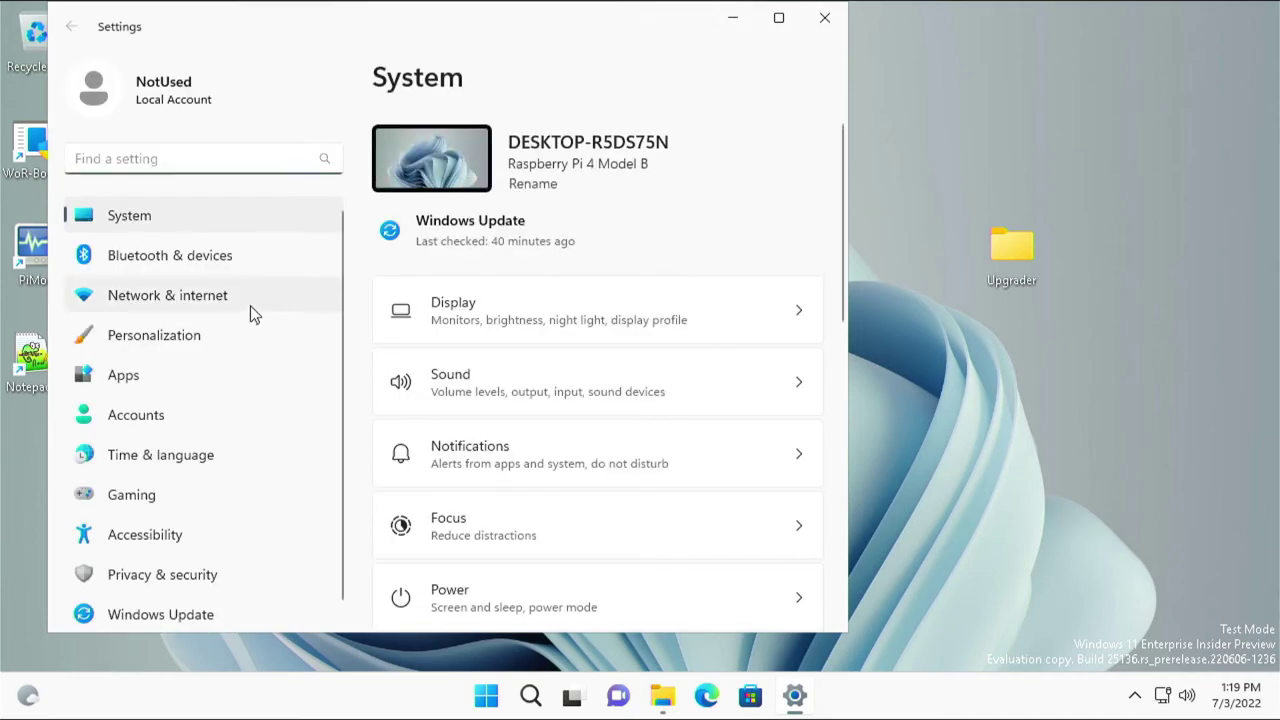
click(208, 336)
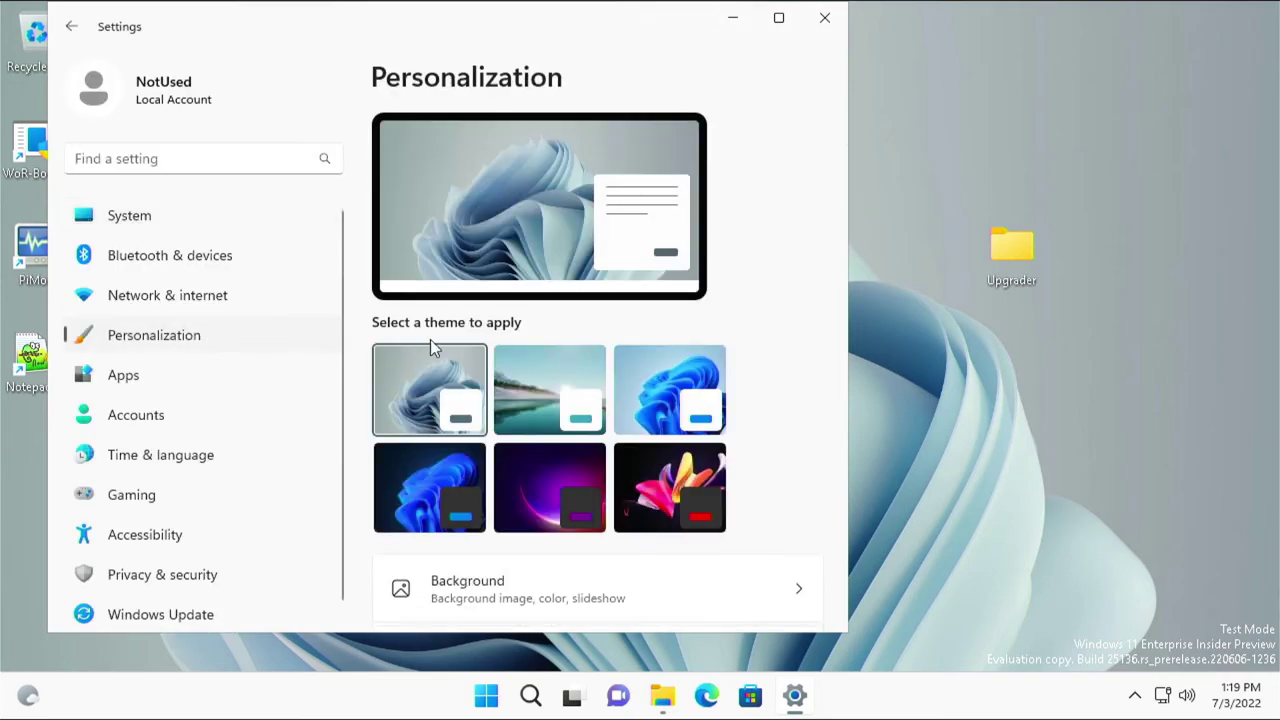
scroll(609, 354, down, 3)
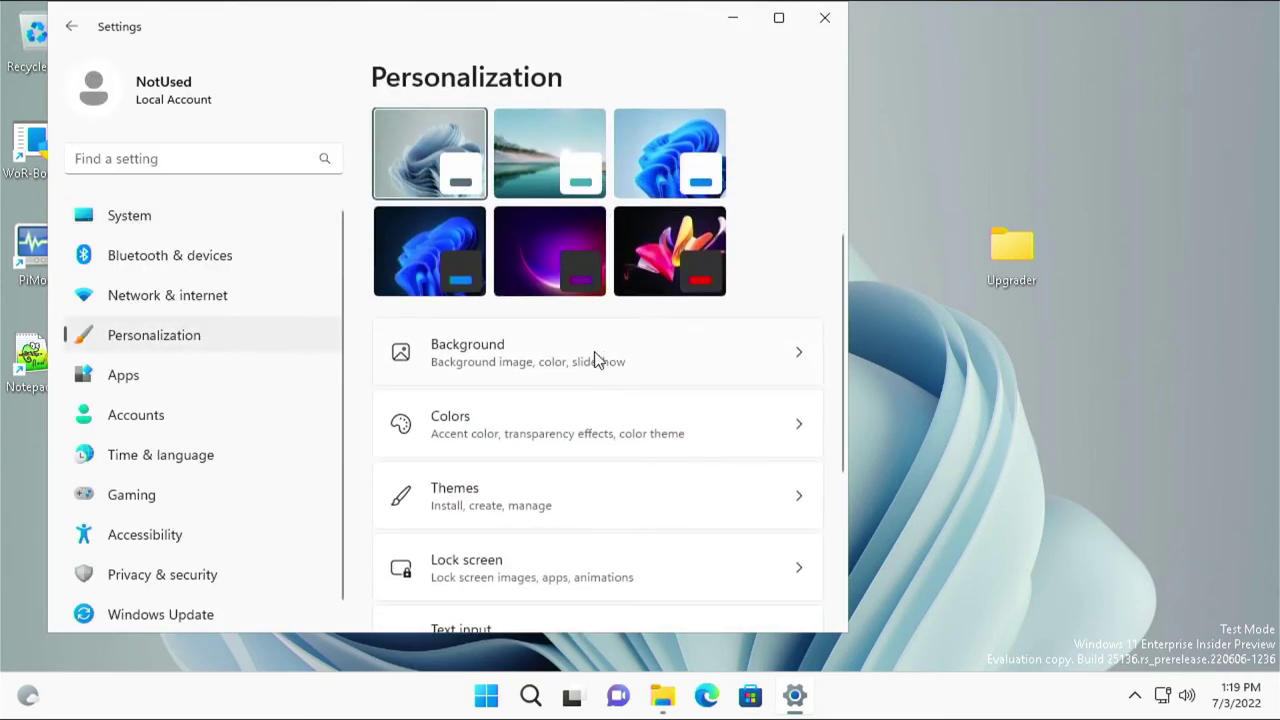
click(597, 360)
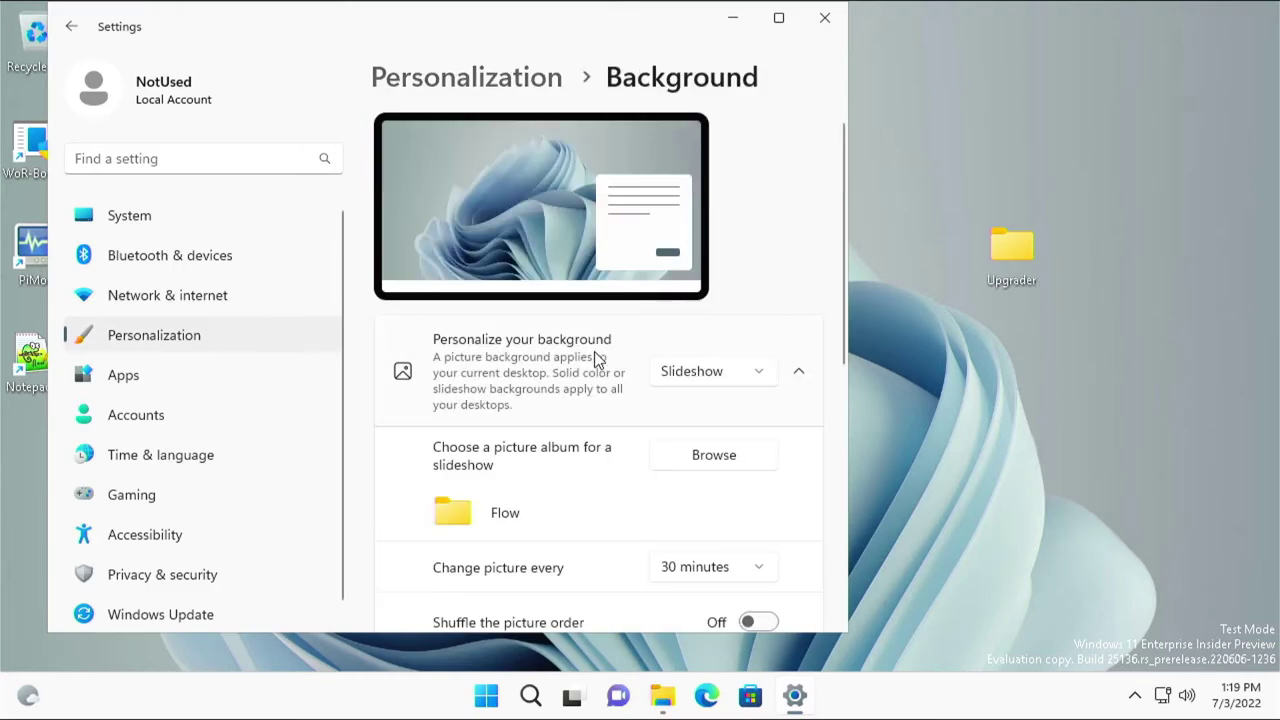
Step: Try Windows spotlight as the desktop background and look through the remaining background settings
click(766, 383)
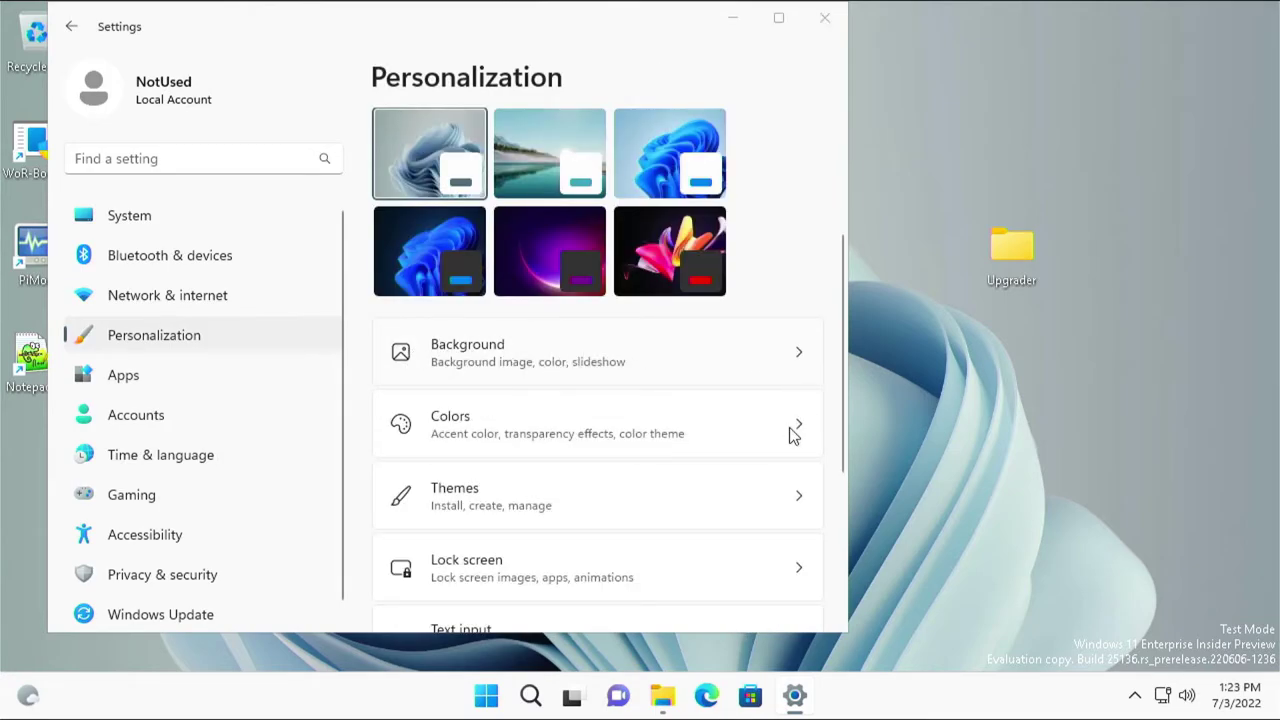
click(797, 358)
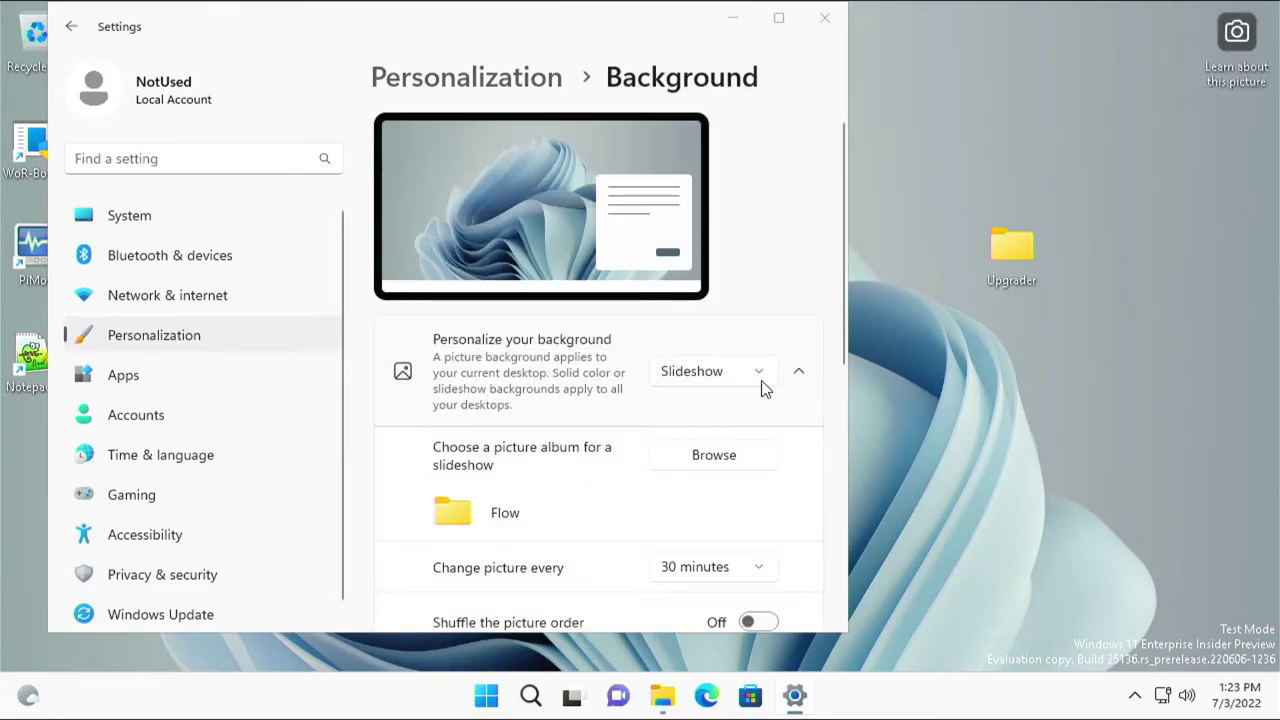
scroll(760, 388, up, 3)
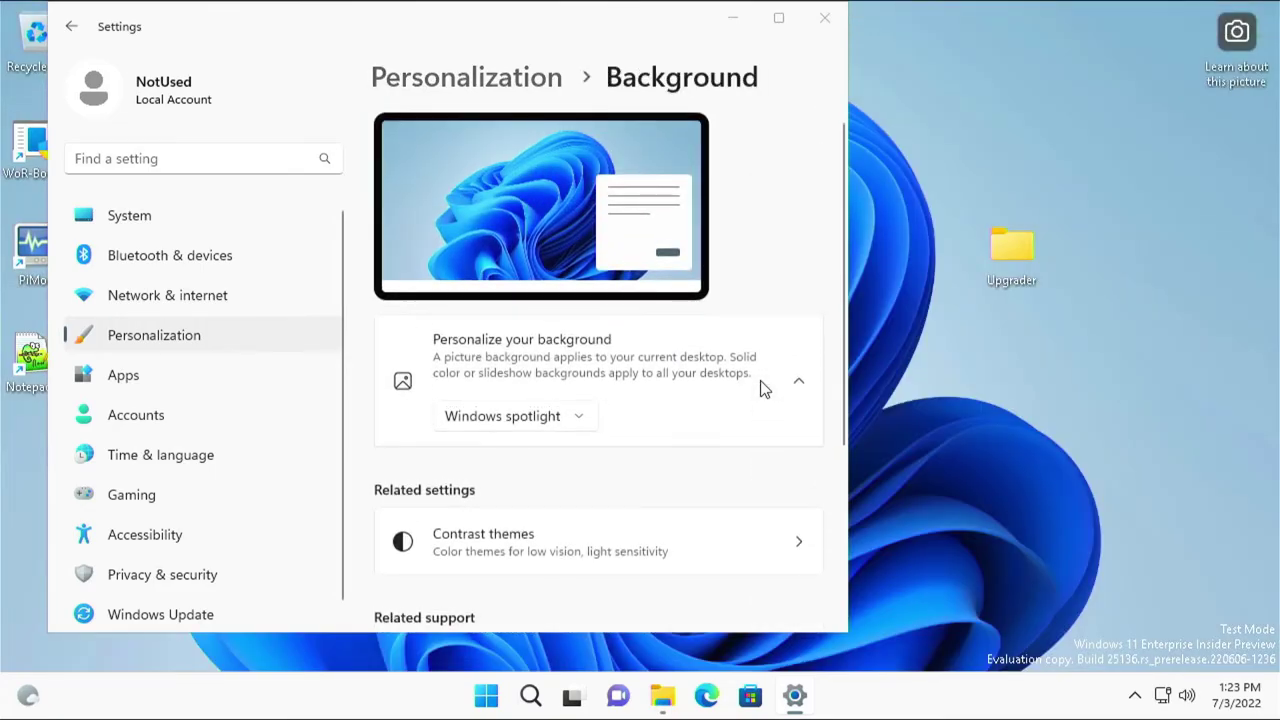
scroll(758, 414, down, 3)
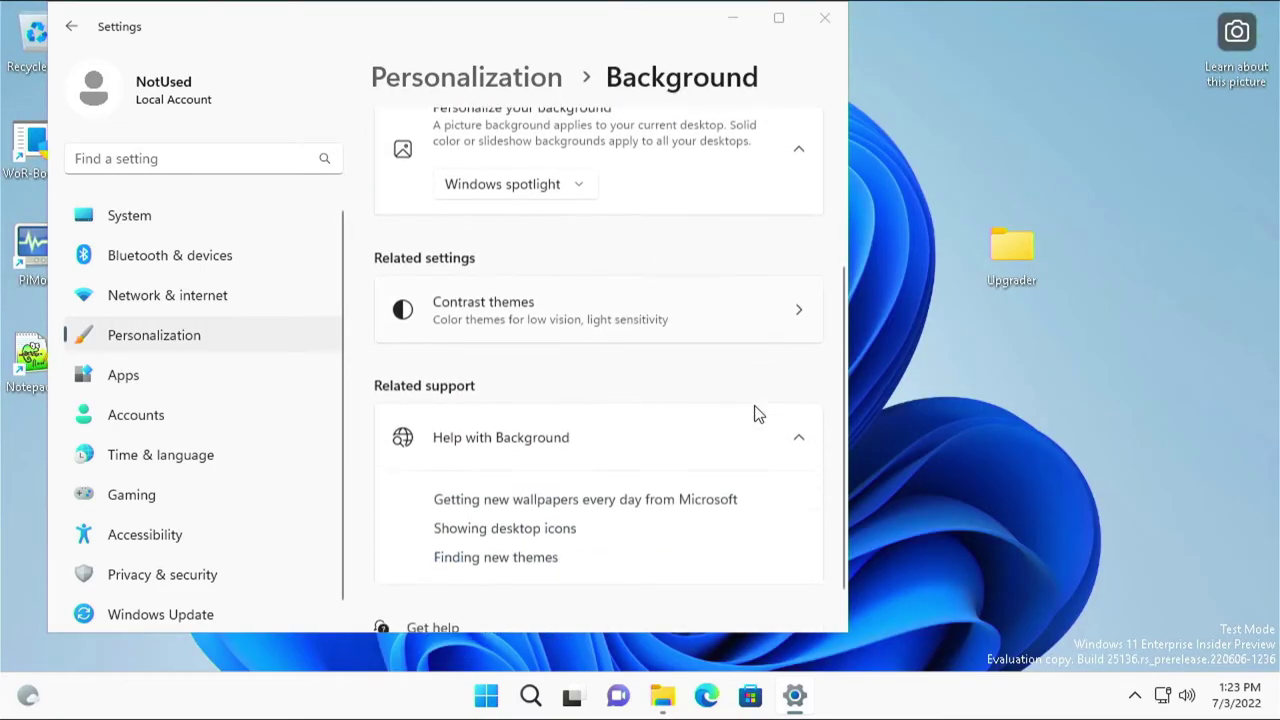
scroll(750, 408, up, 3)
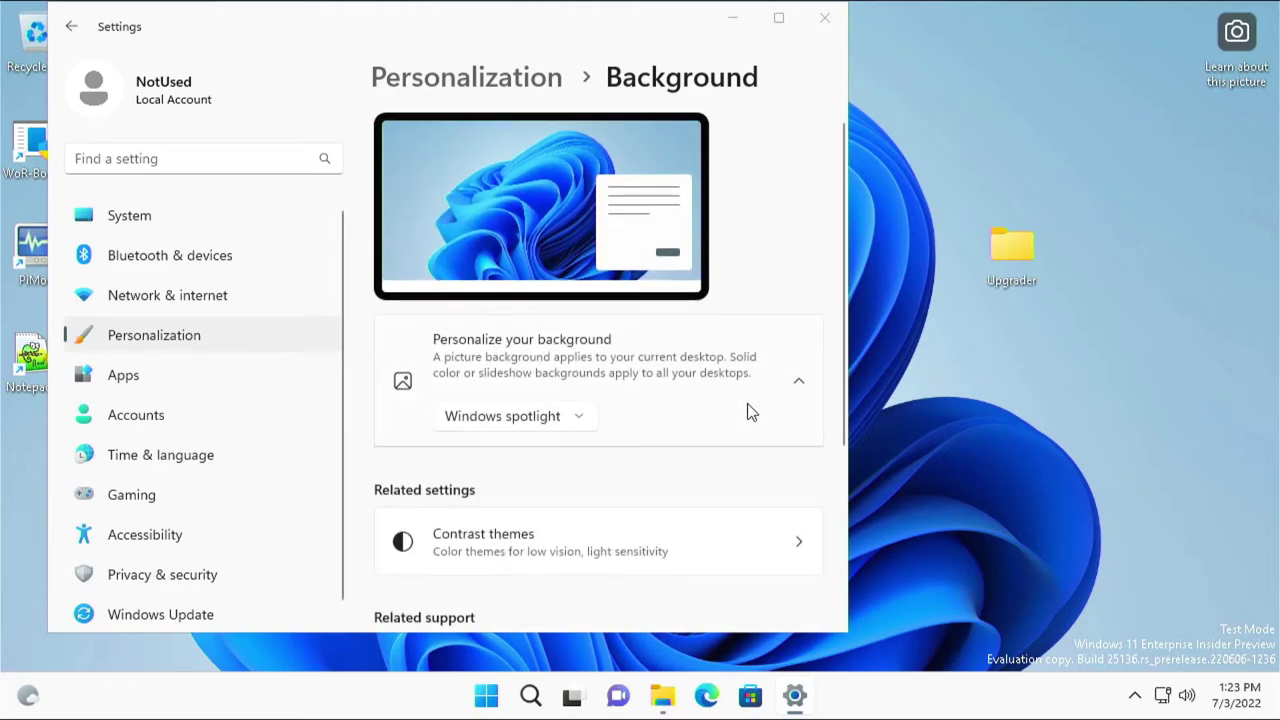
click(801, 379)
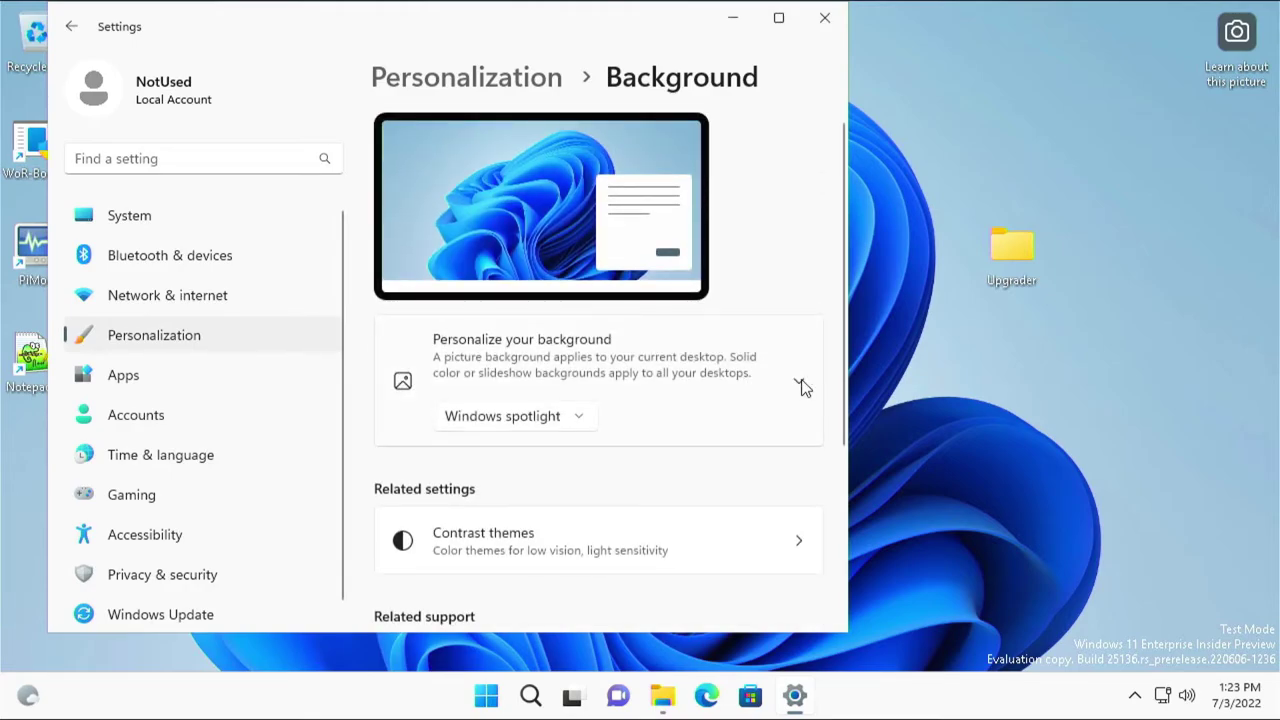
Step: Set the desktop background to a solid teal-blue color and close Settings
click(578, 418)
click(531, 345)
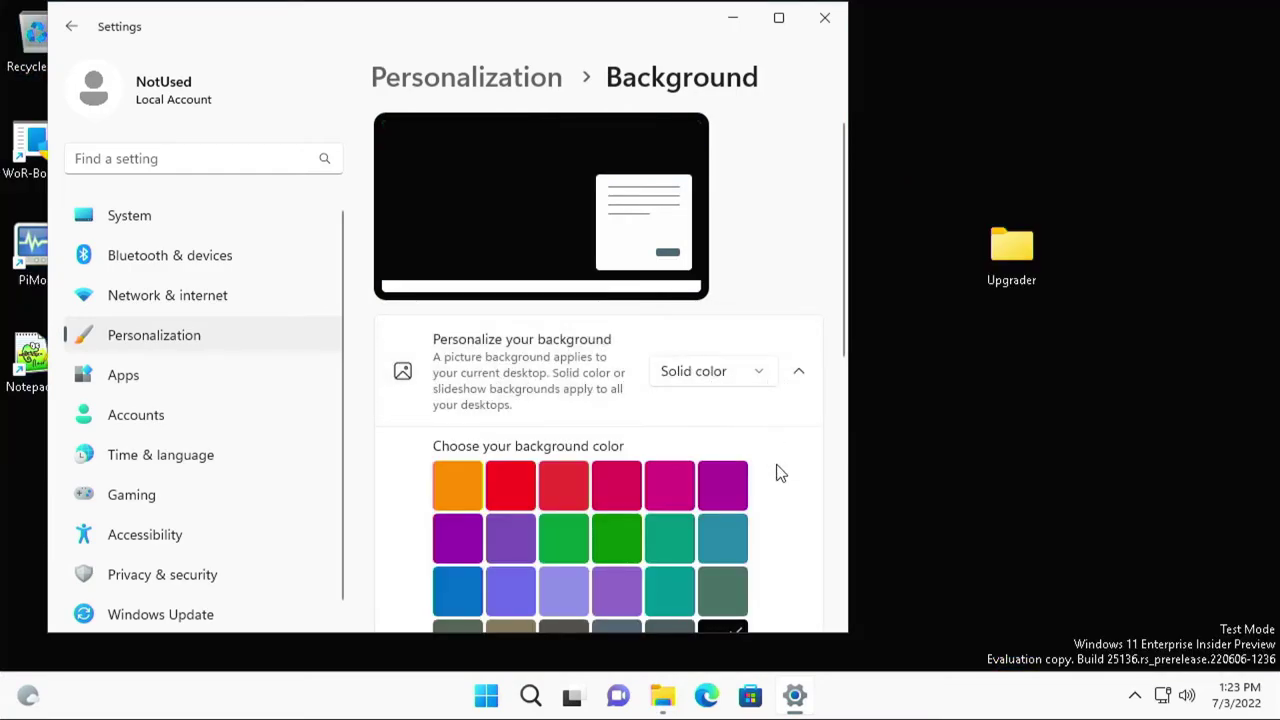
scroll(780, 473, down, 2)
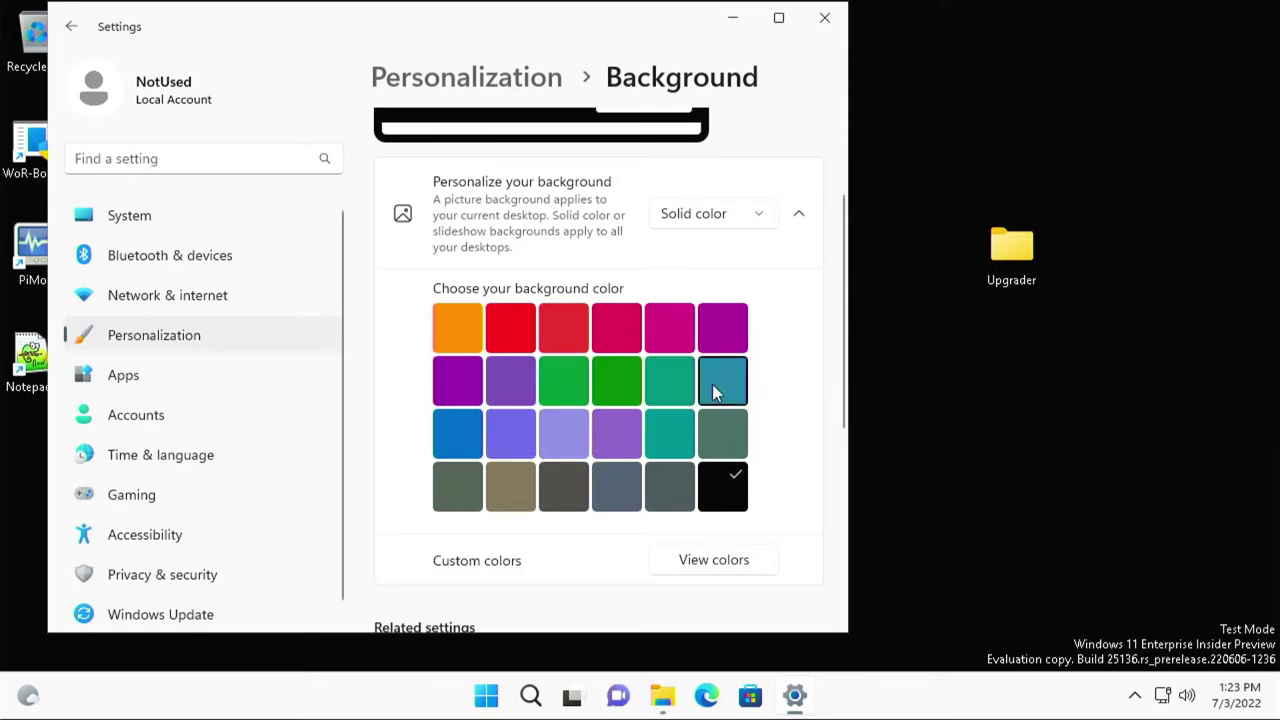
click(713, 392)
scroll(783, 400, down, 1)
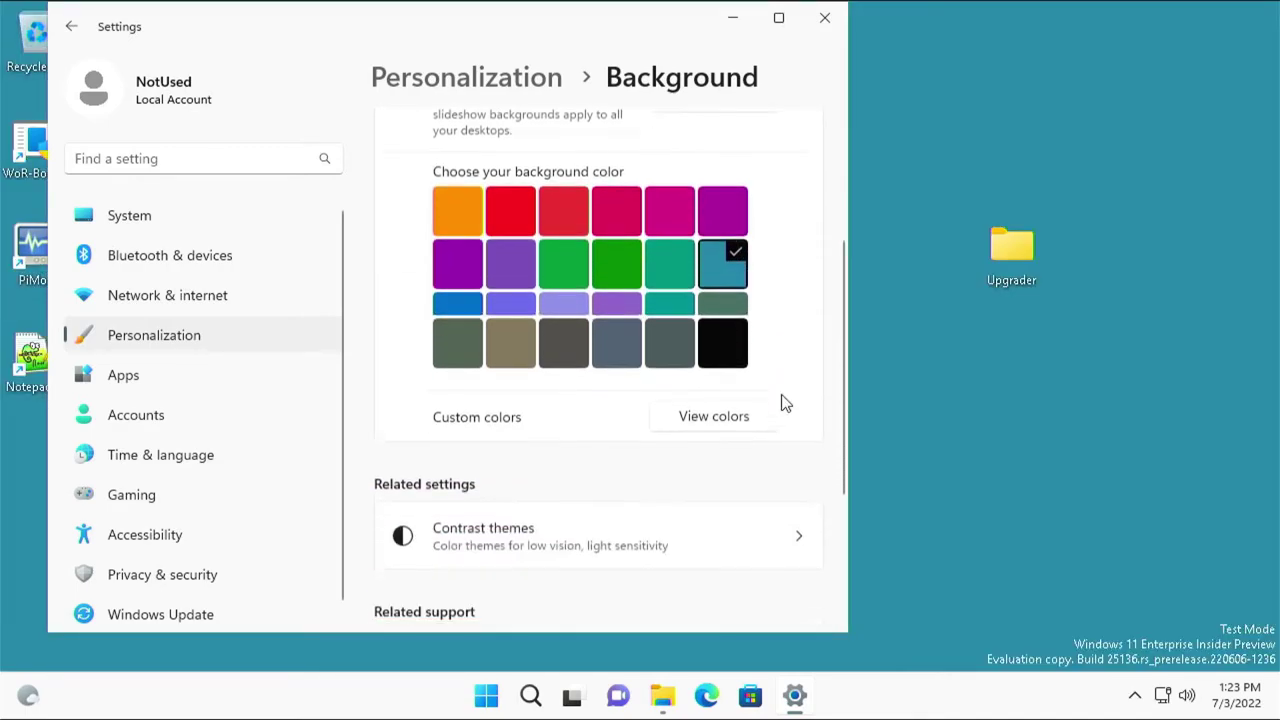
scroll(778, 406, down, 3)
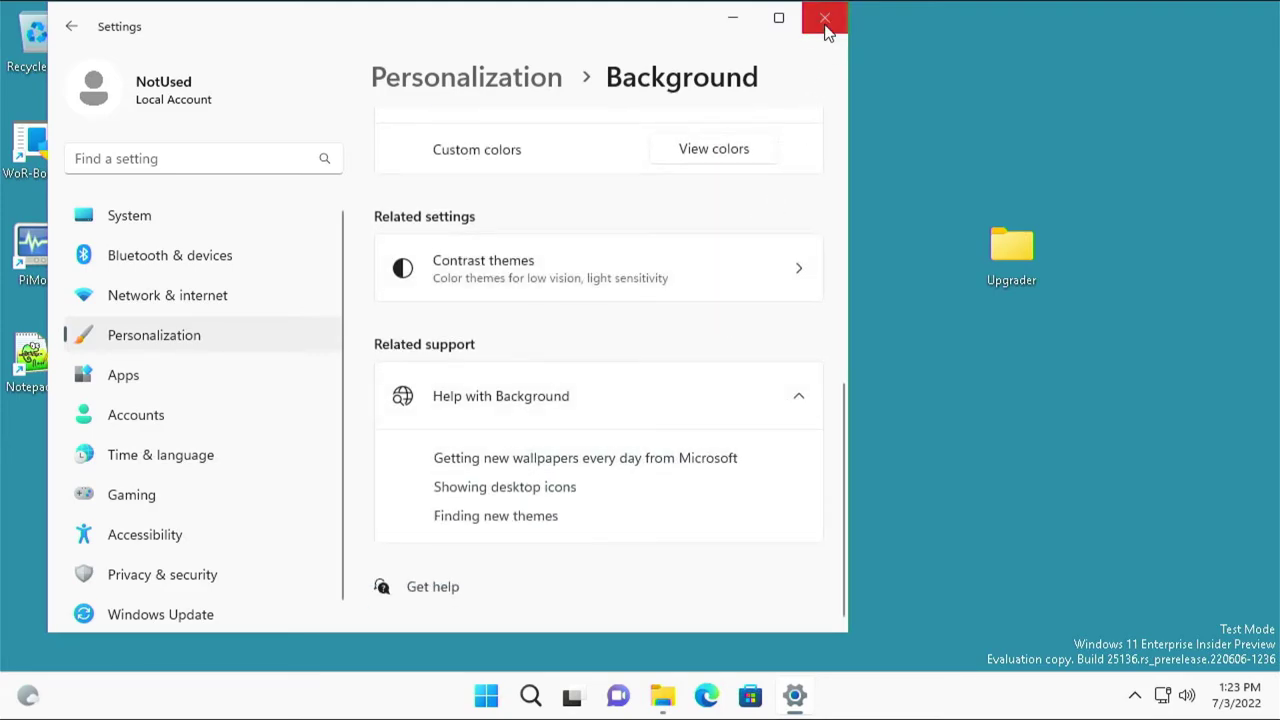
click(825, 22)
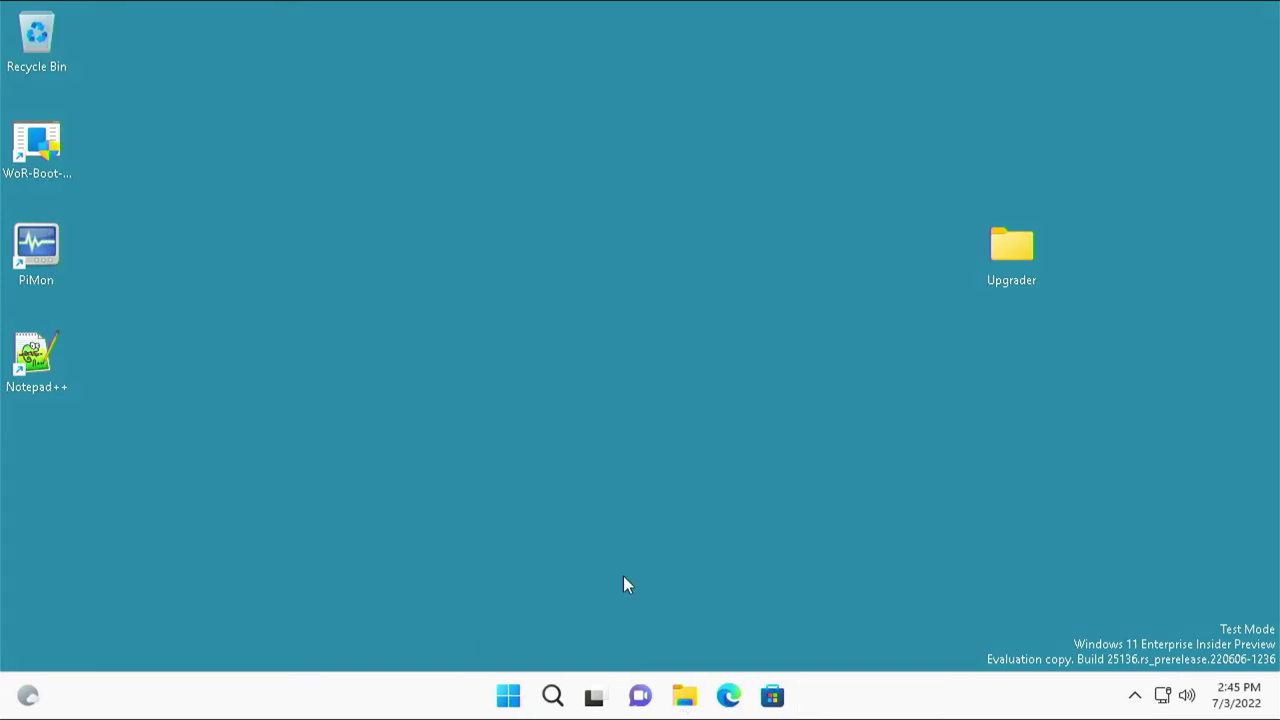
Step: Check how responsively the Start menu, the list of all apps and the desktop context menu open and close
click(509, 698)
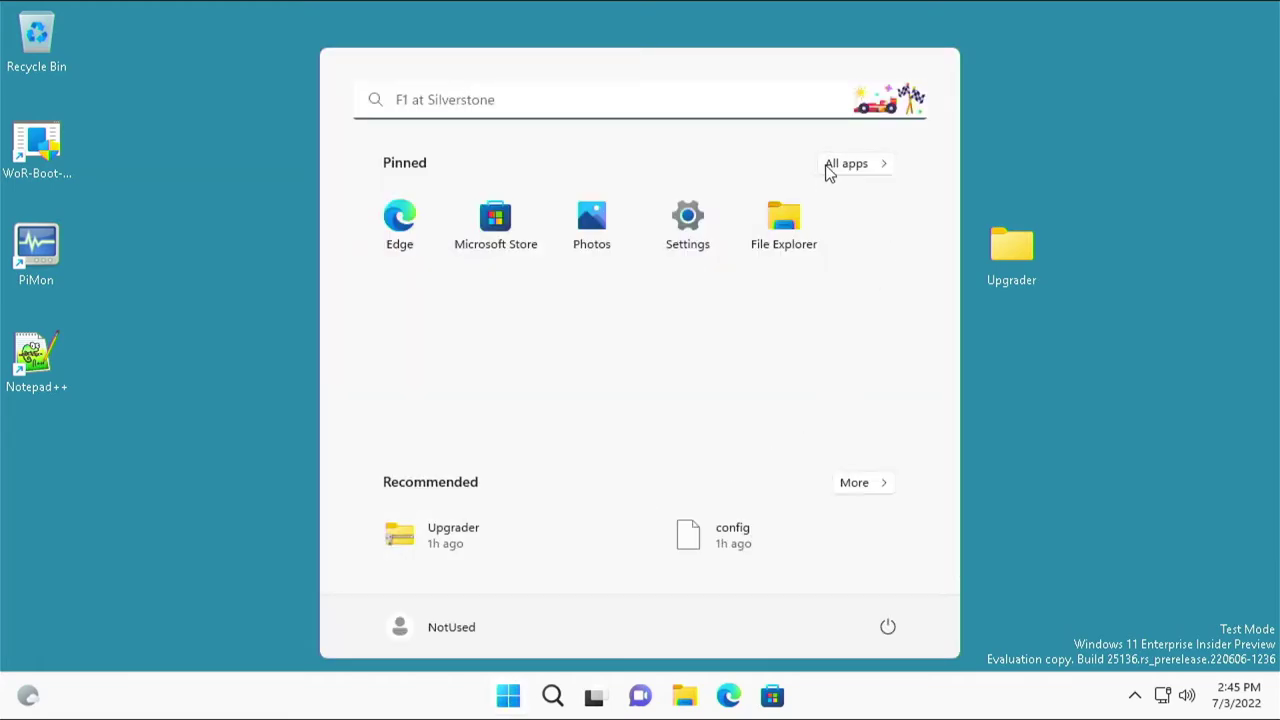
click(843, 164)
scroll(636, 354, down, 10)
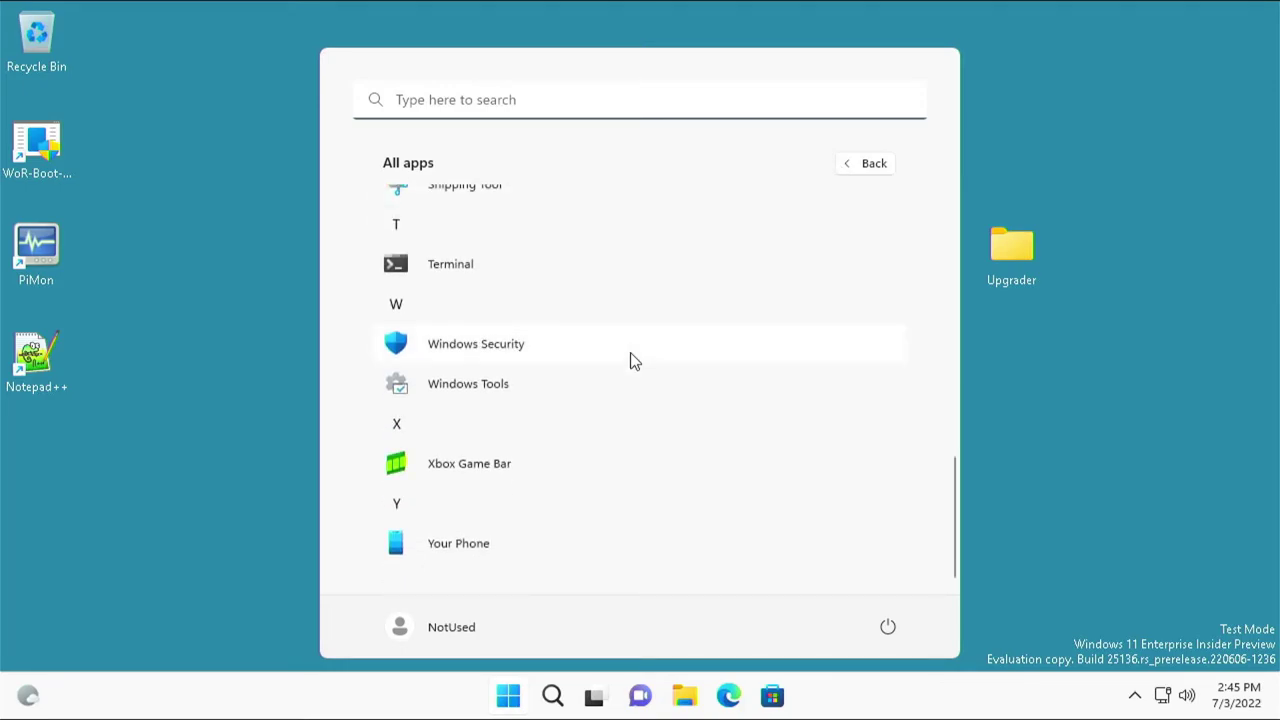
scroll(630, 353, up, 10)
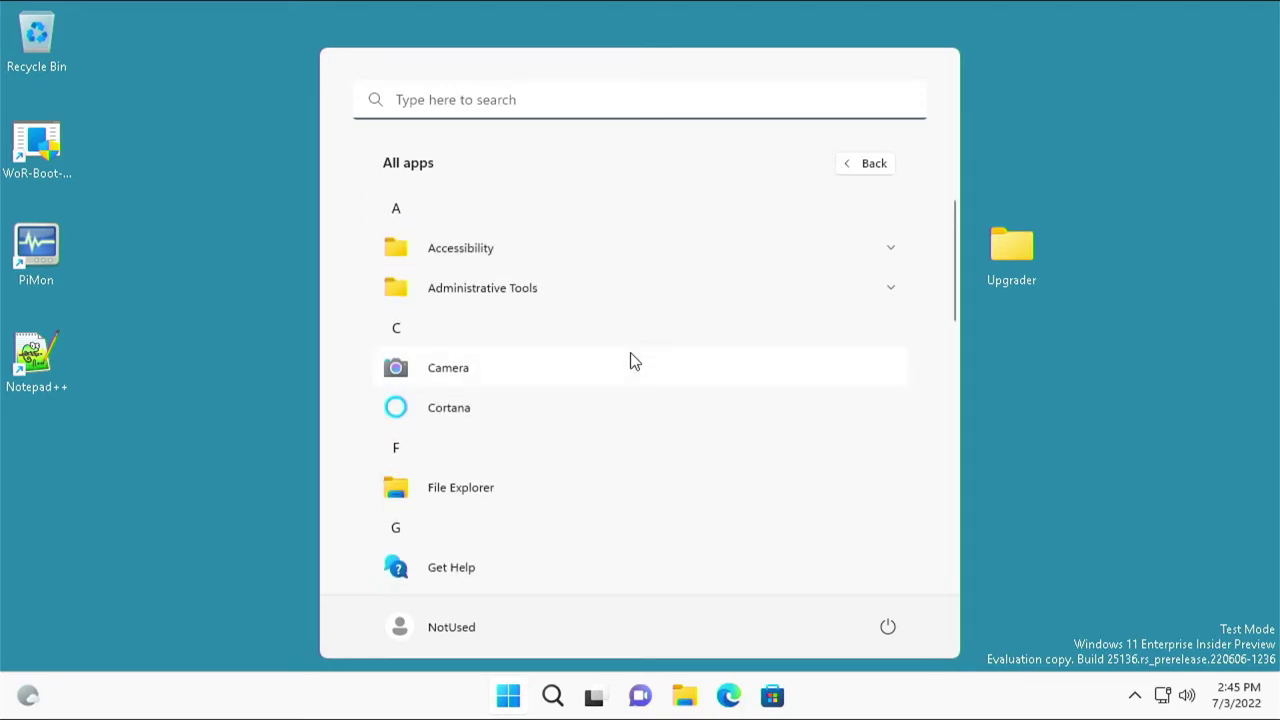
click(1196, 312)
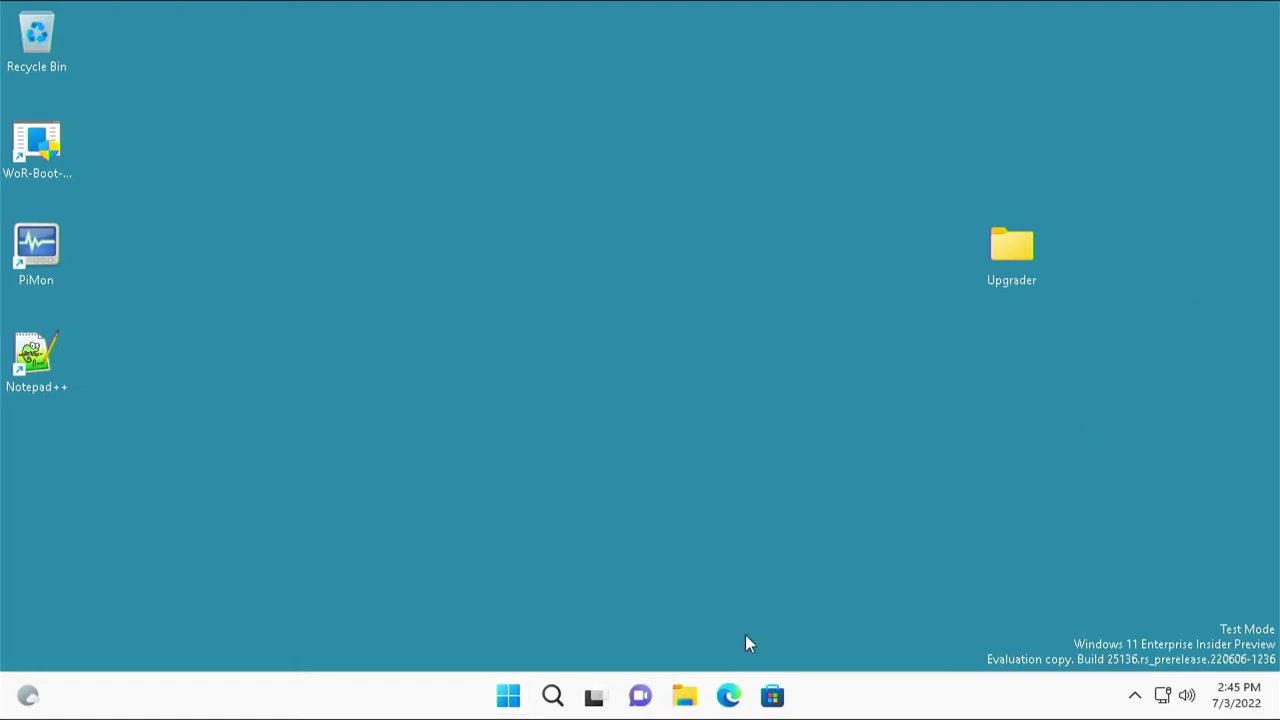
click(509, 698)
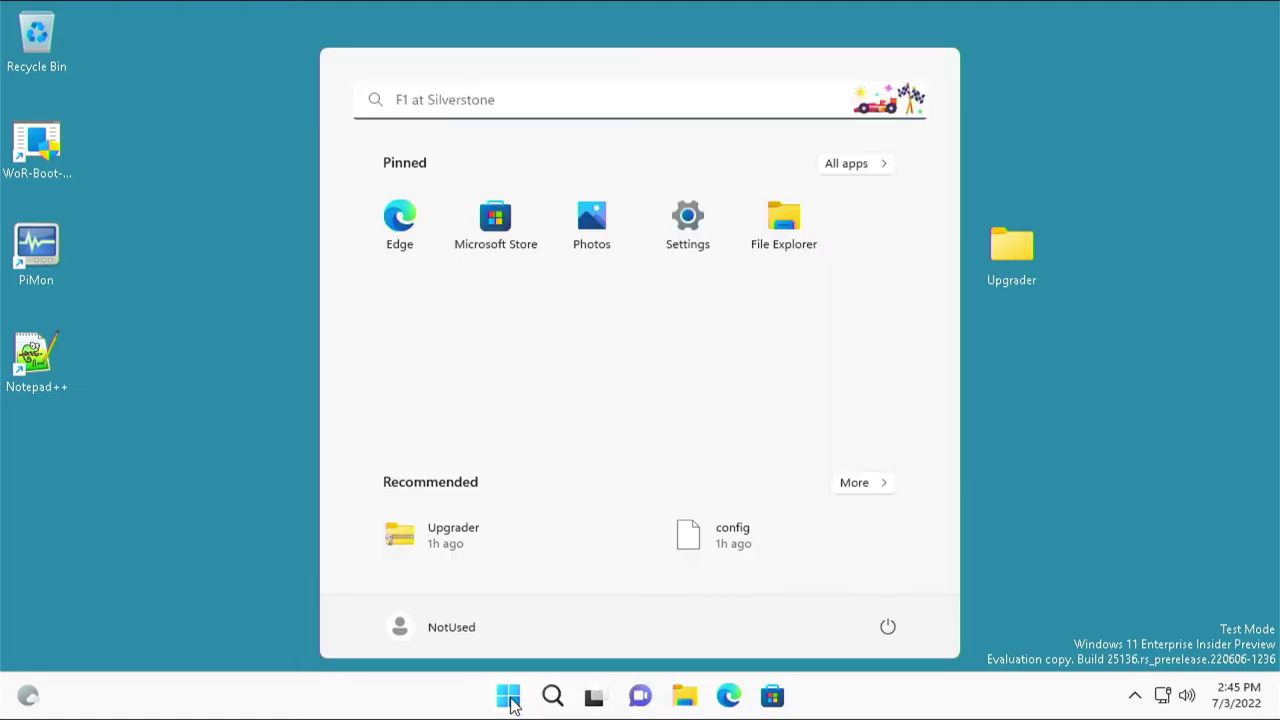
click(509, 698)
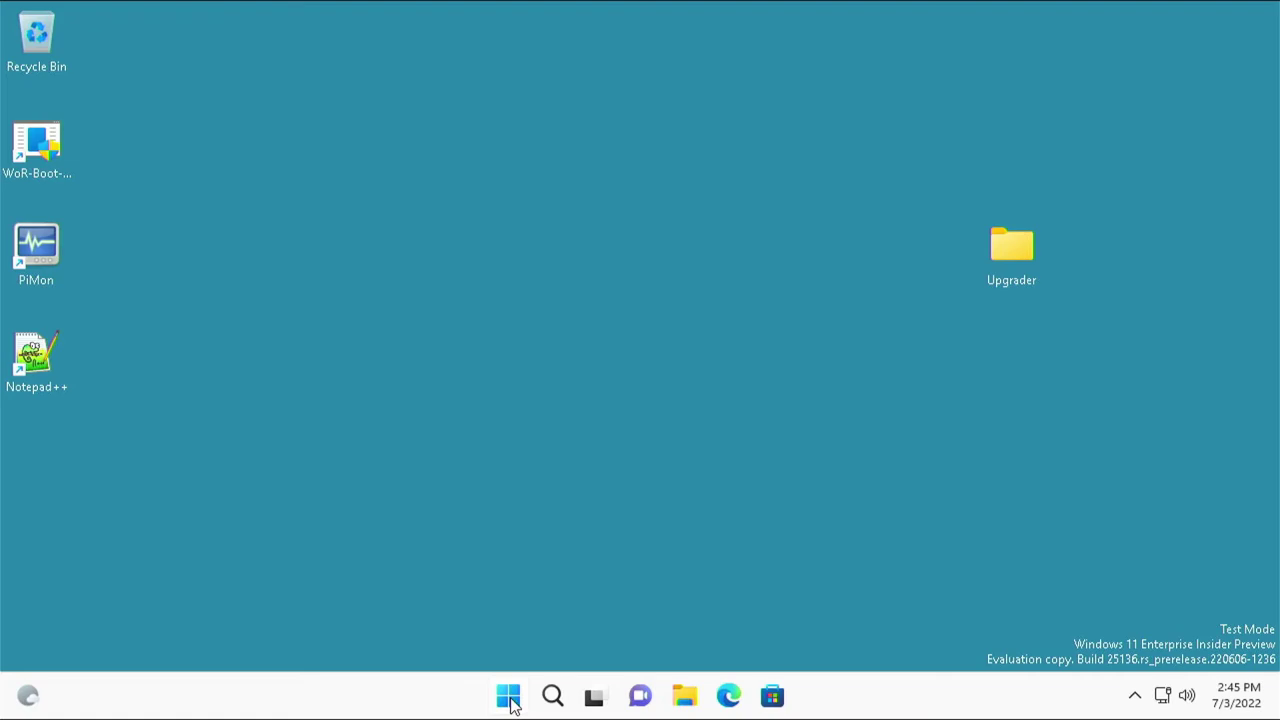
click(509, 698)
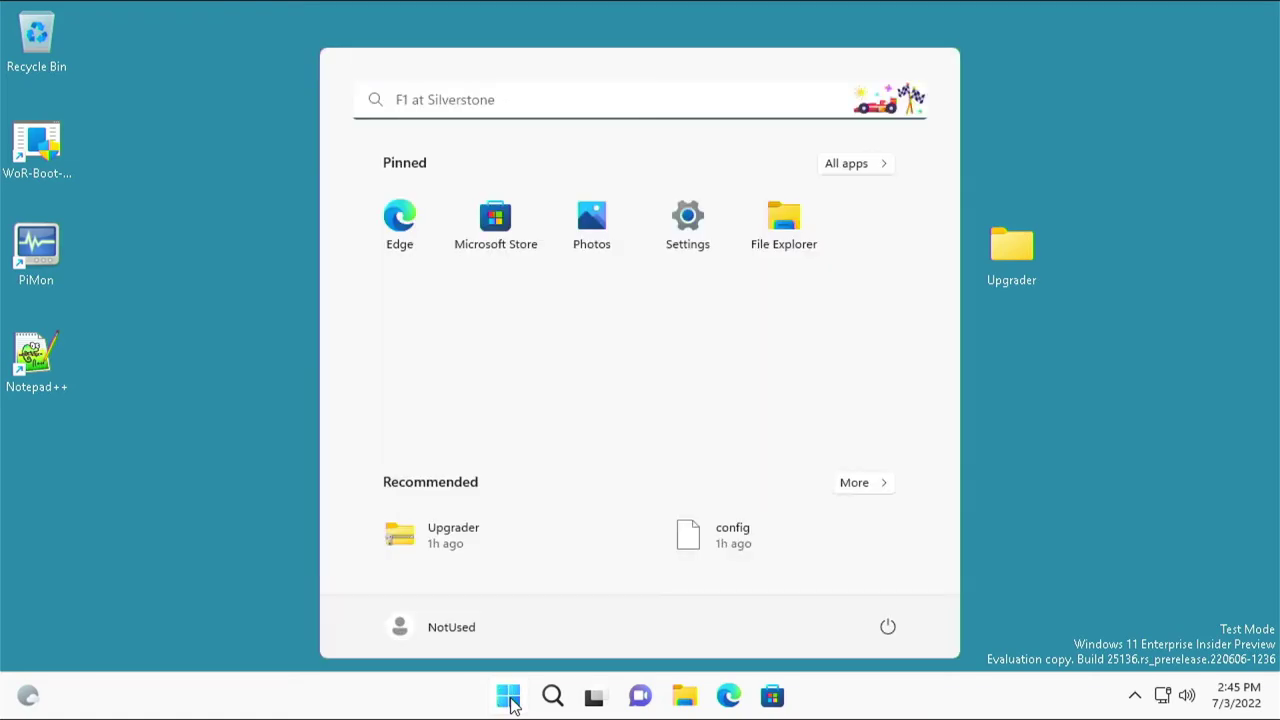
click(509, 698)
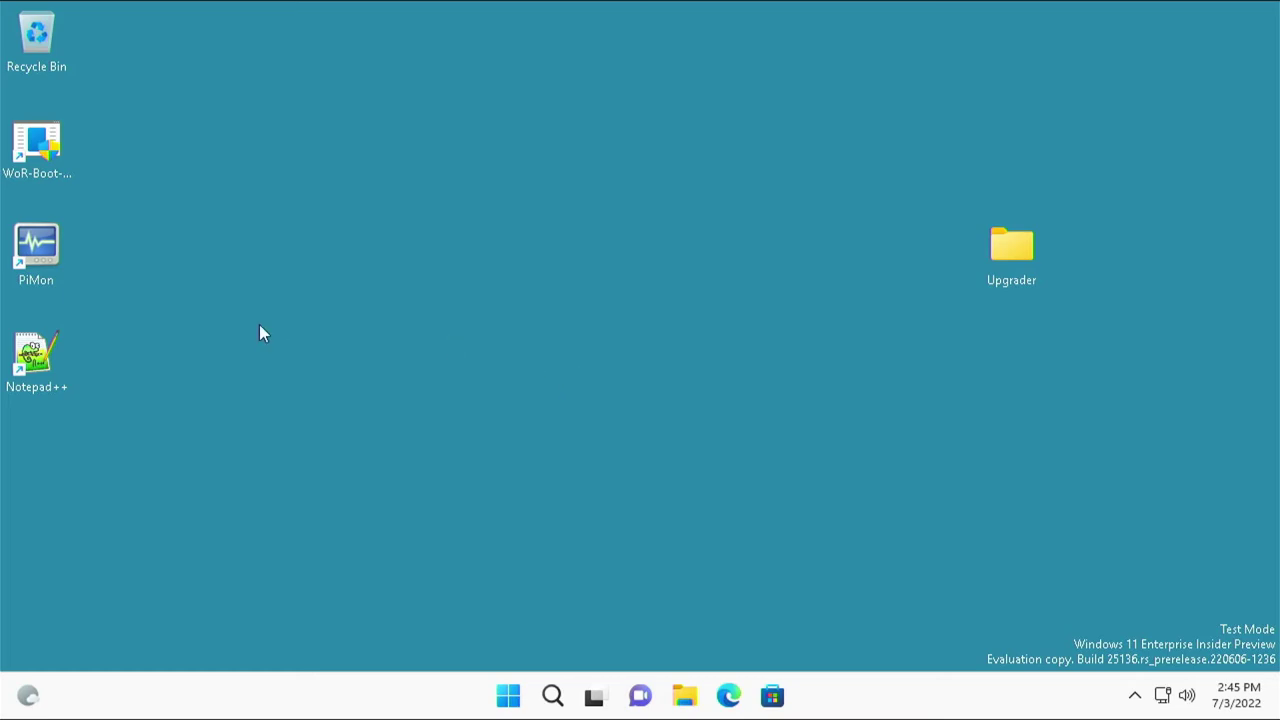
key(shift+F10)
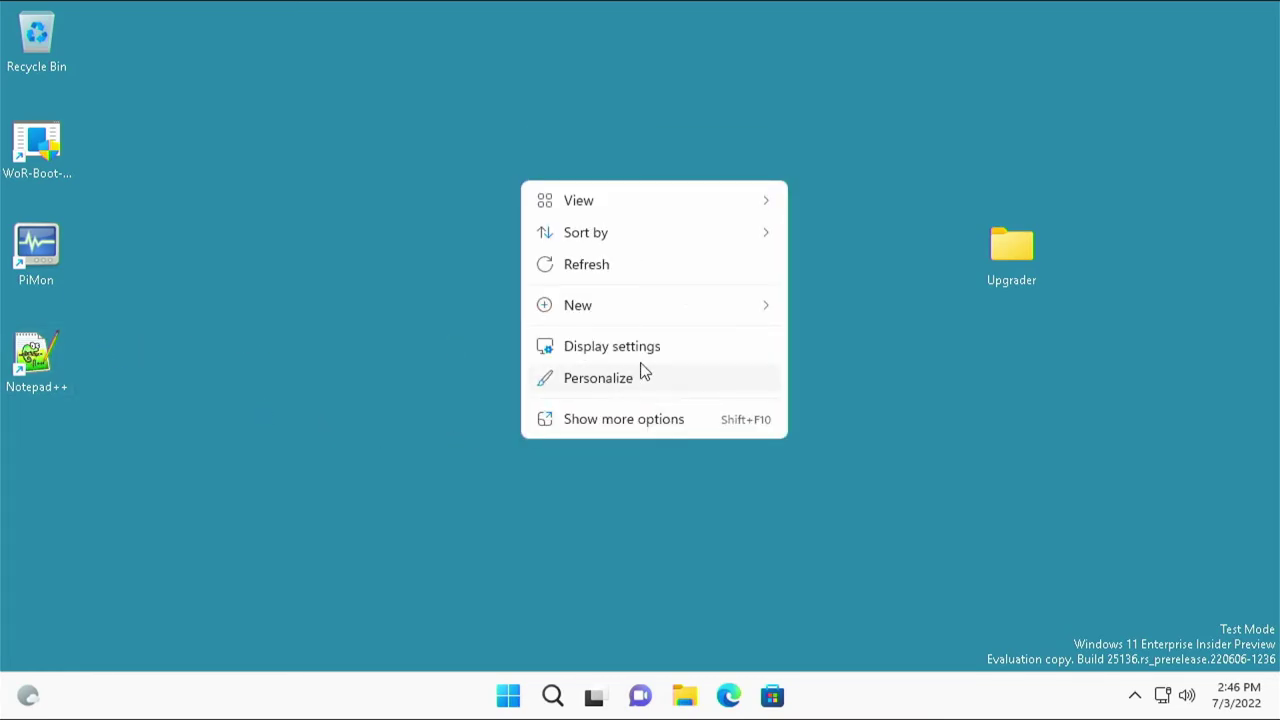
click(720, 655)
Step: Open Microsoft Edge, decline bringing in browsing data from other browsers and start without your data
click(731, 695)
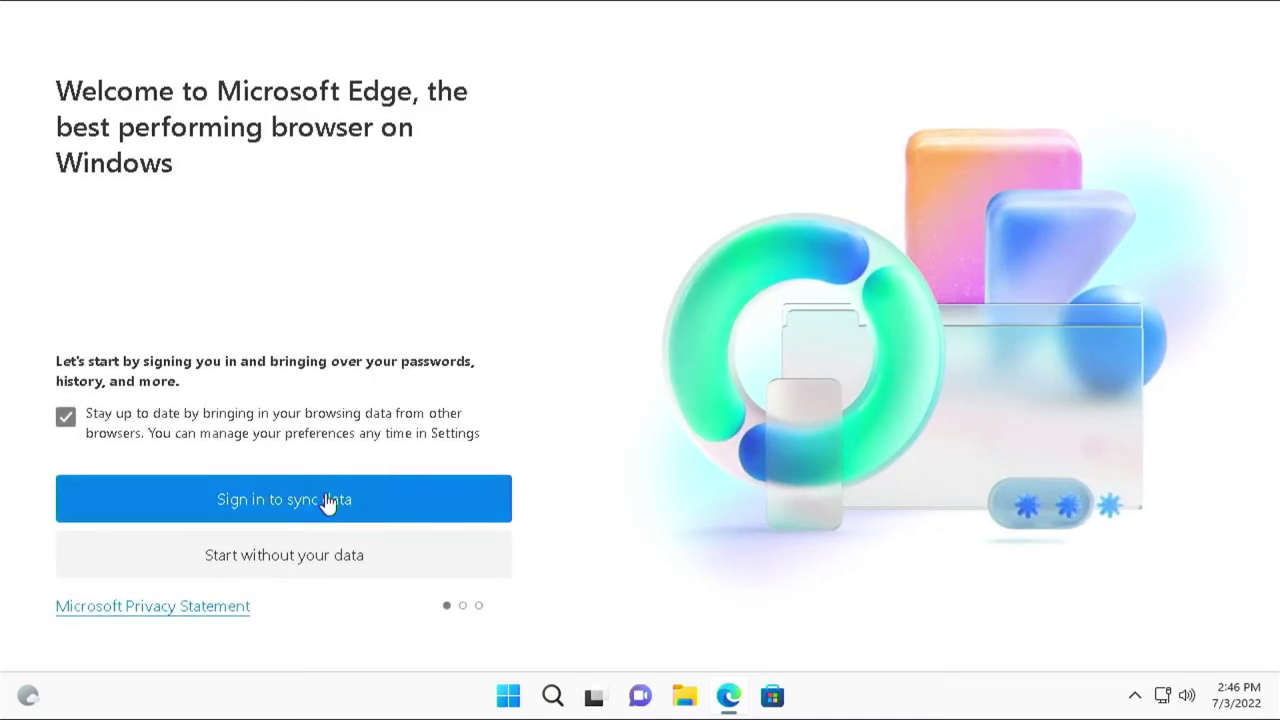
click(65, 419)
click(316, 565)
click(289, 578)
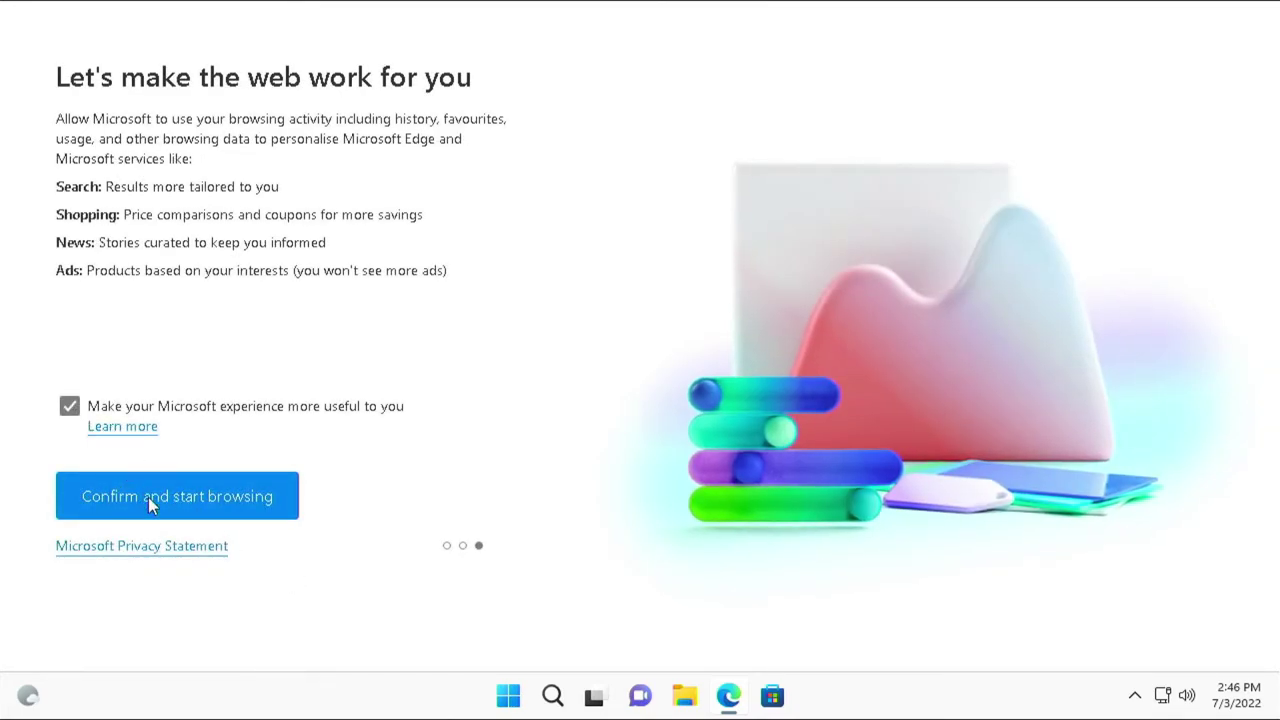
Step: Opt out of making the Microsoft experience more useful, start browsing and close the Welcome page
click(70, 408)
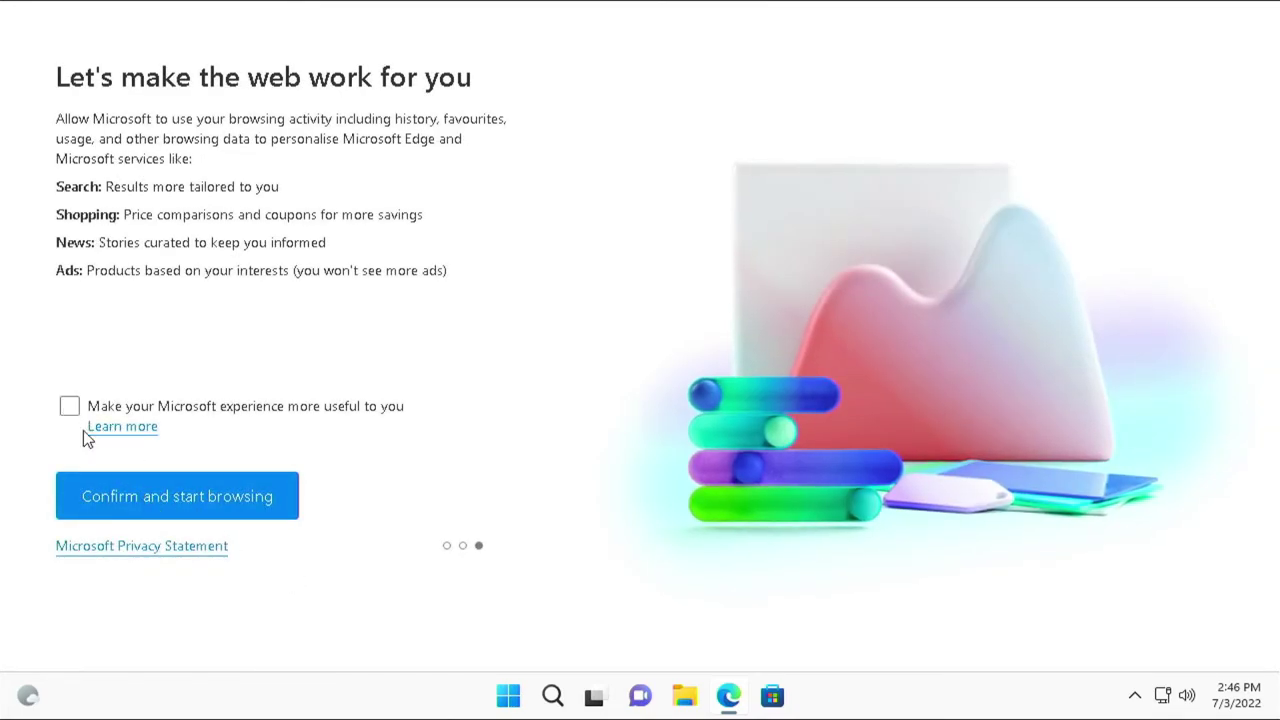
click(198, 505)
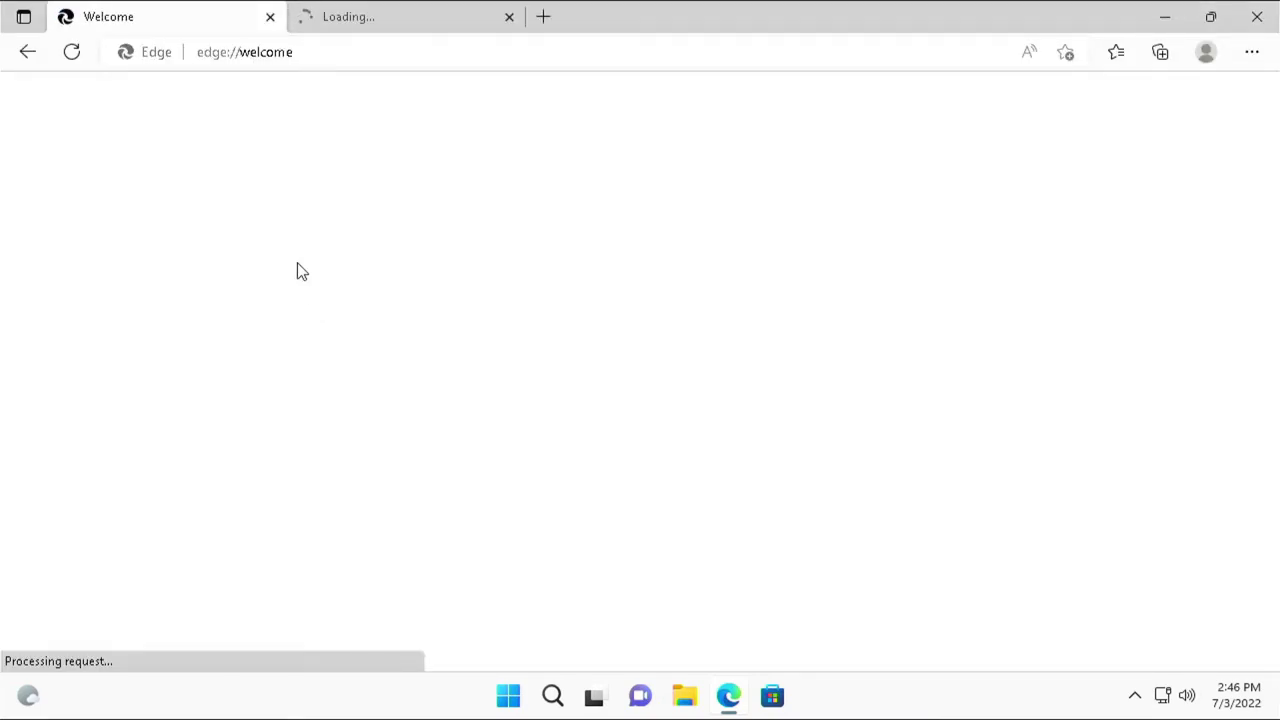
click(270, 17)
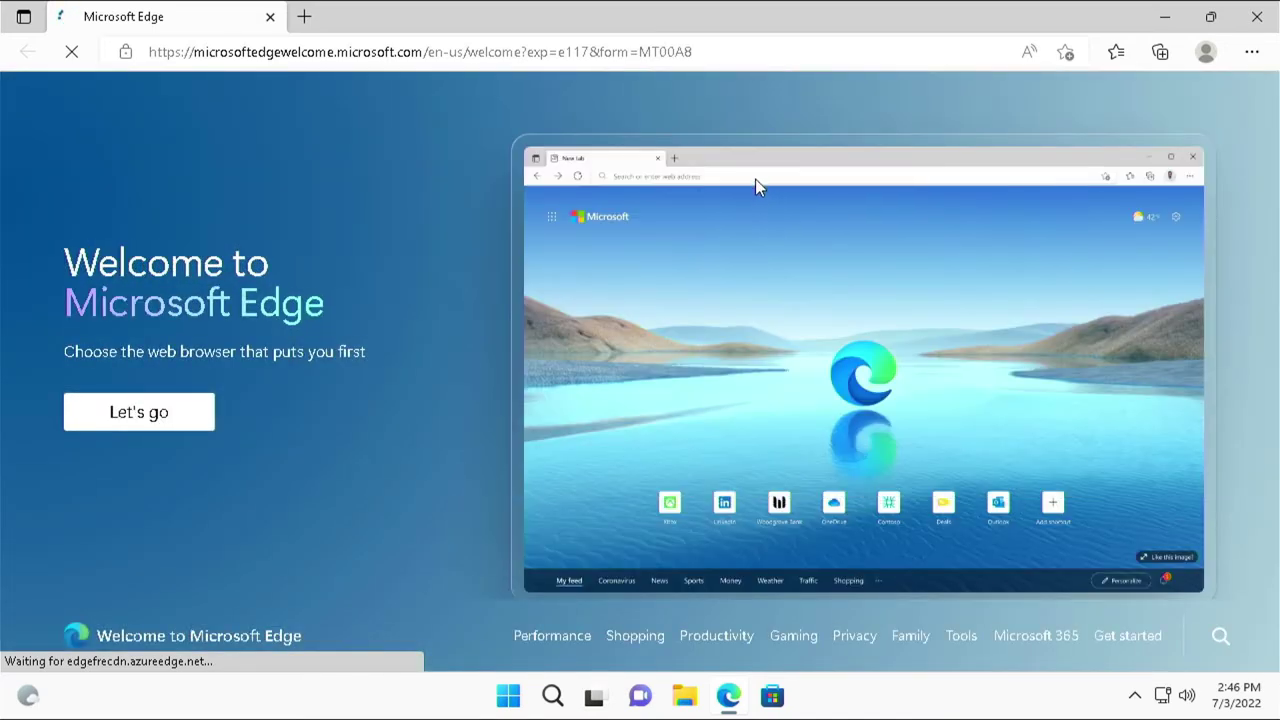
Step: Search the web for "Technically Not a Technician"
click(731, 47)
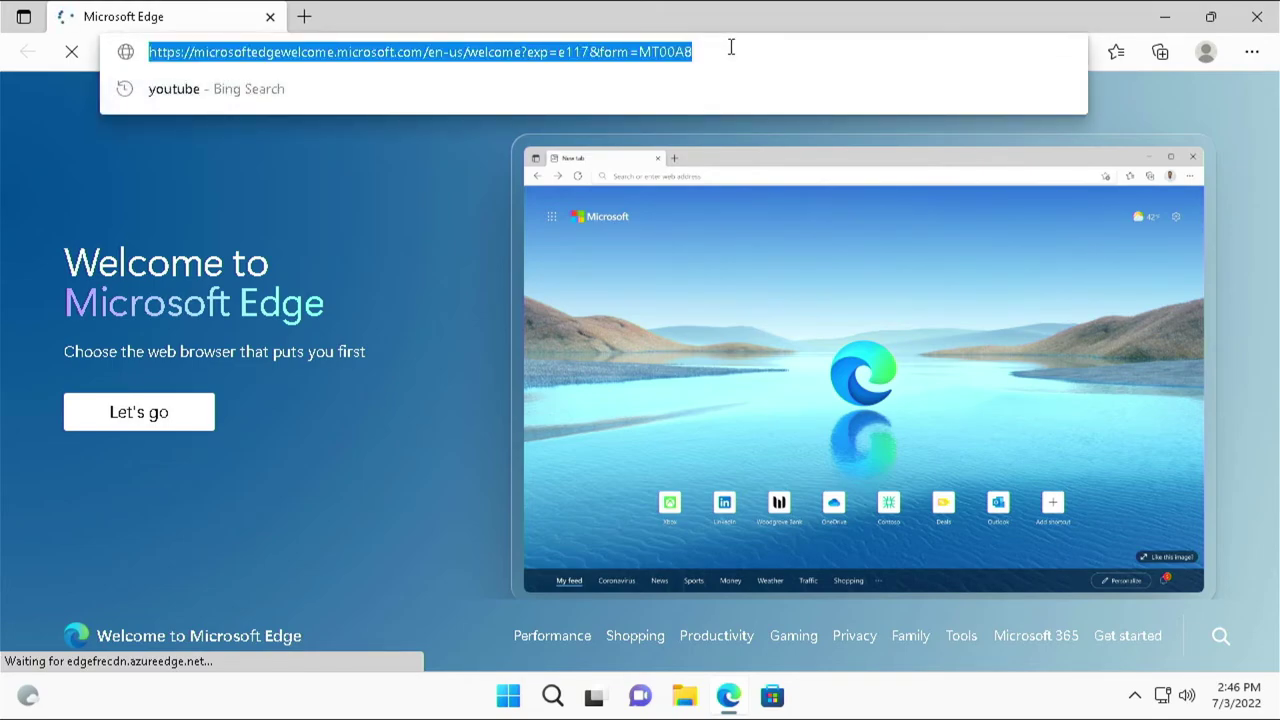
key(BackSpace)
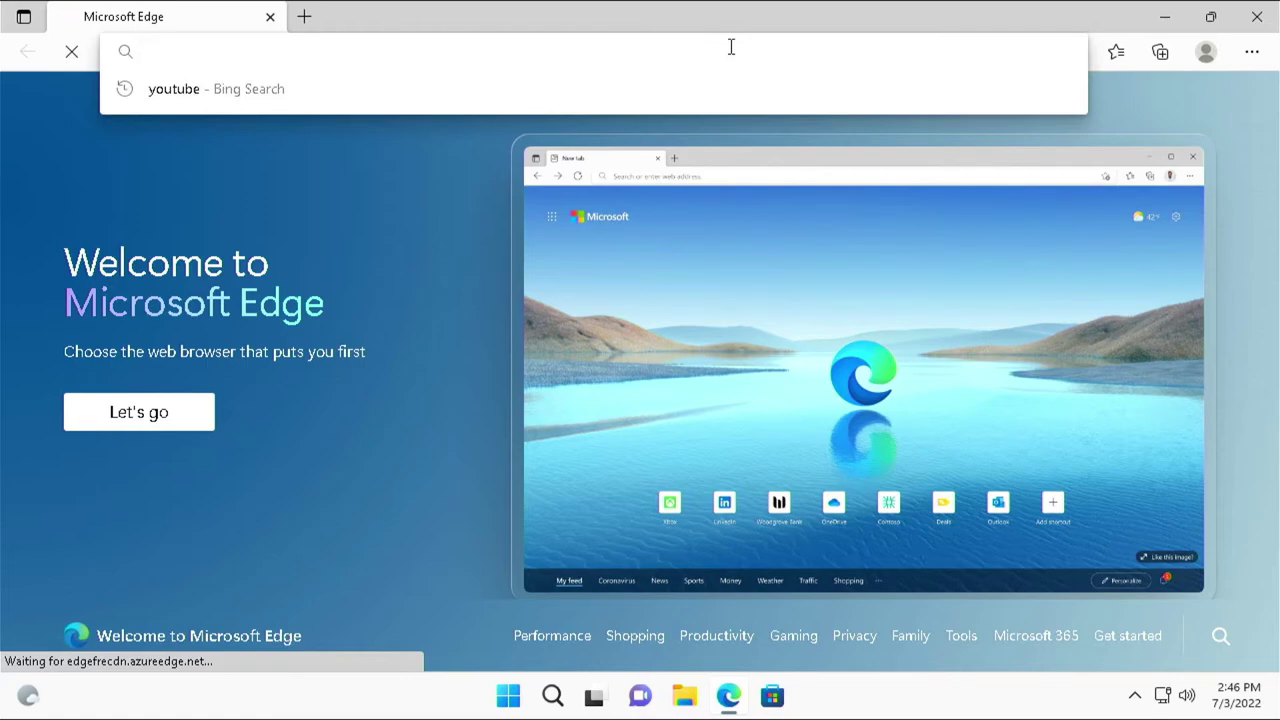
text(Tech)
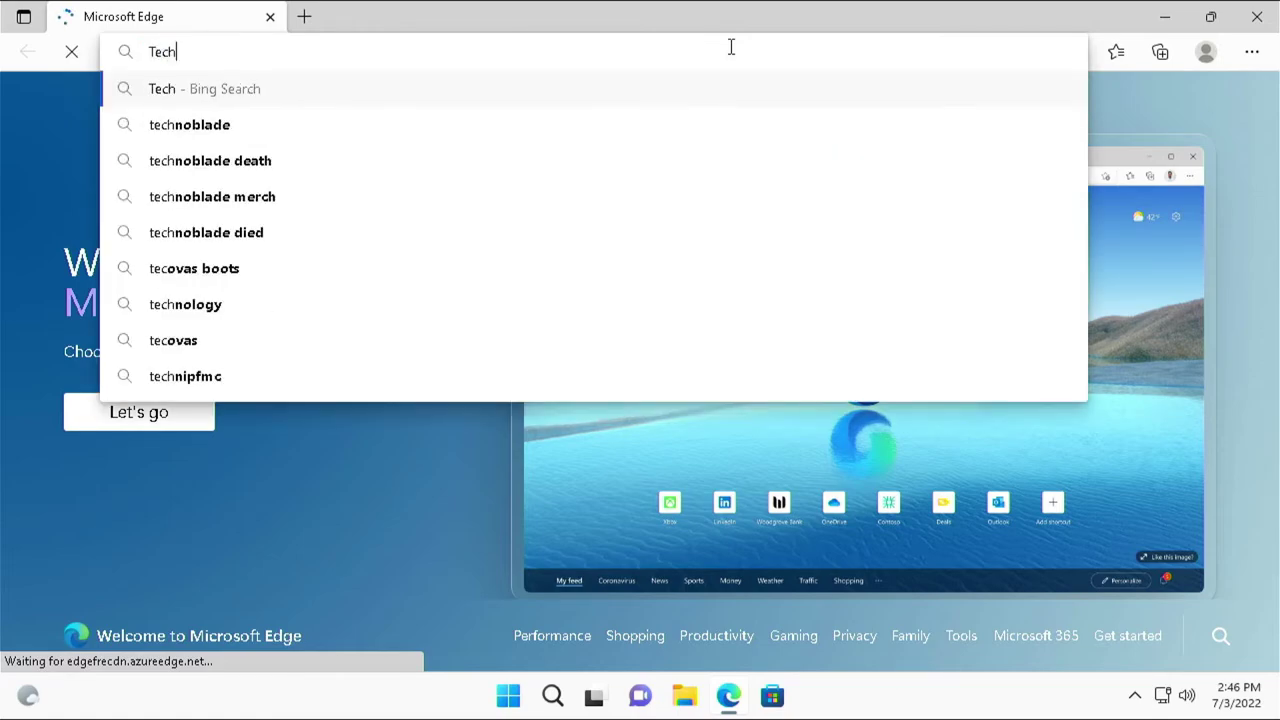
text(n)
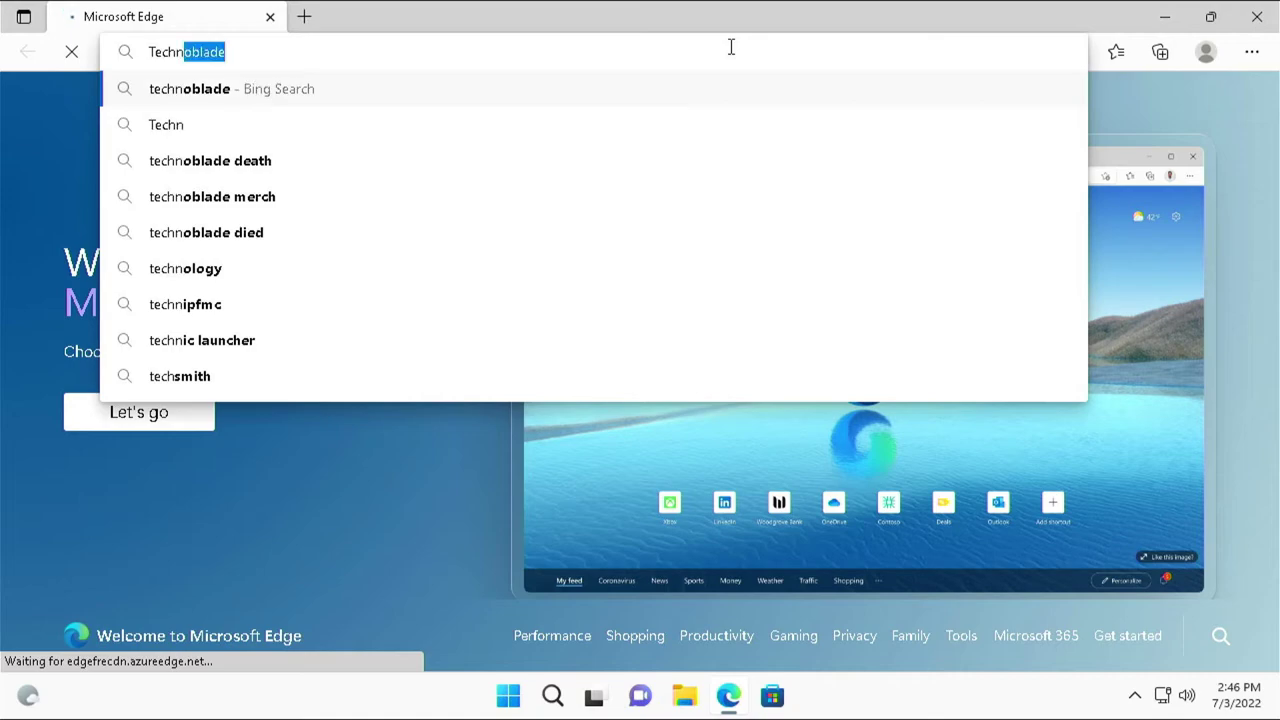
text(icall)
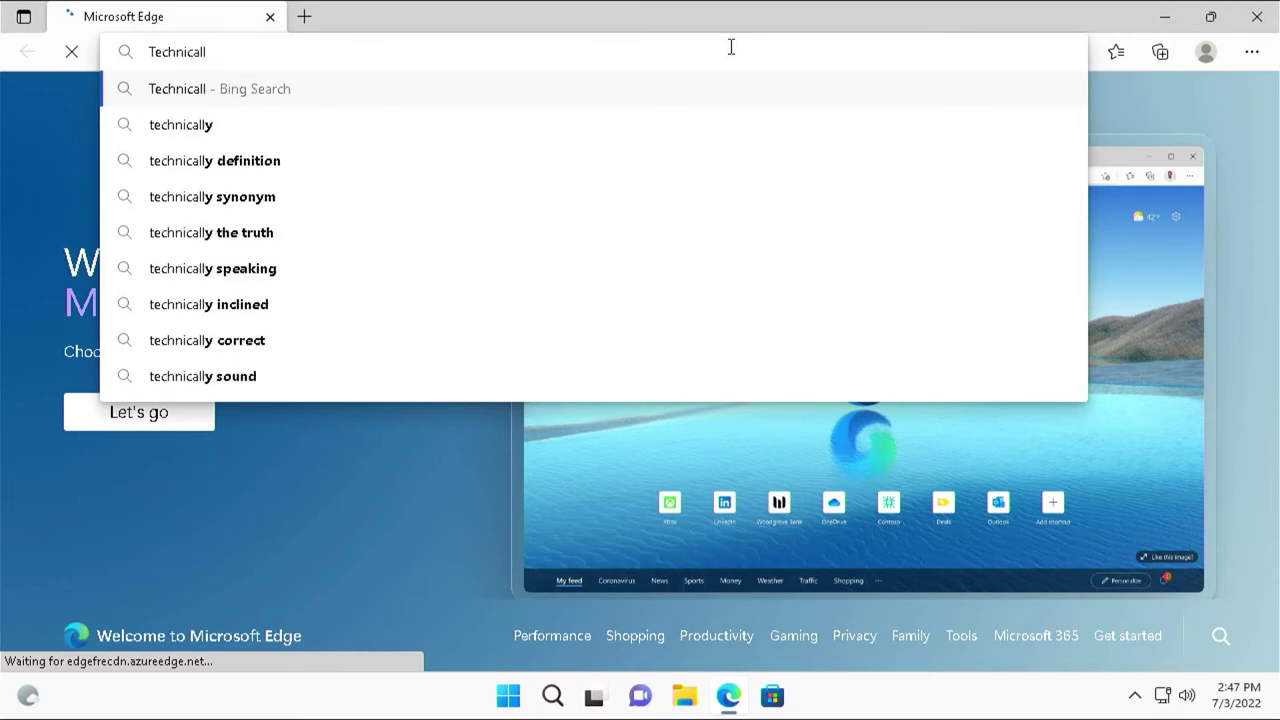
text(y Not a )
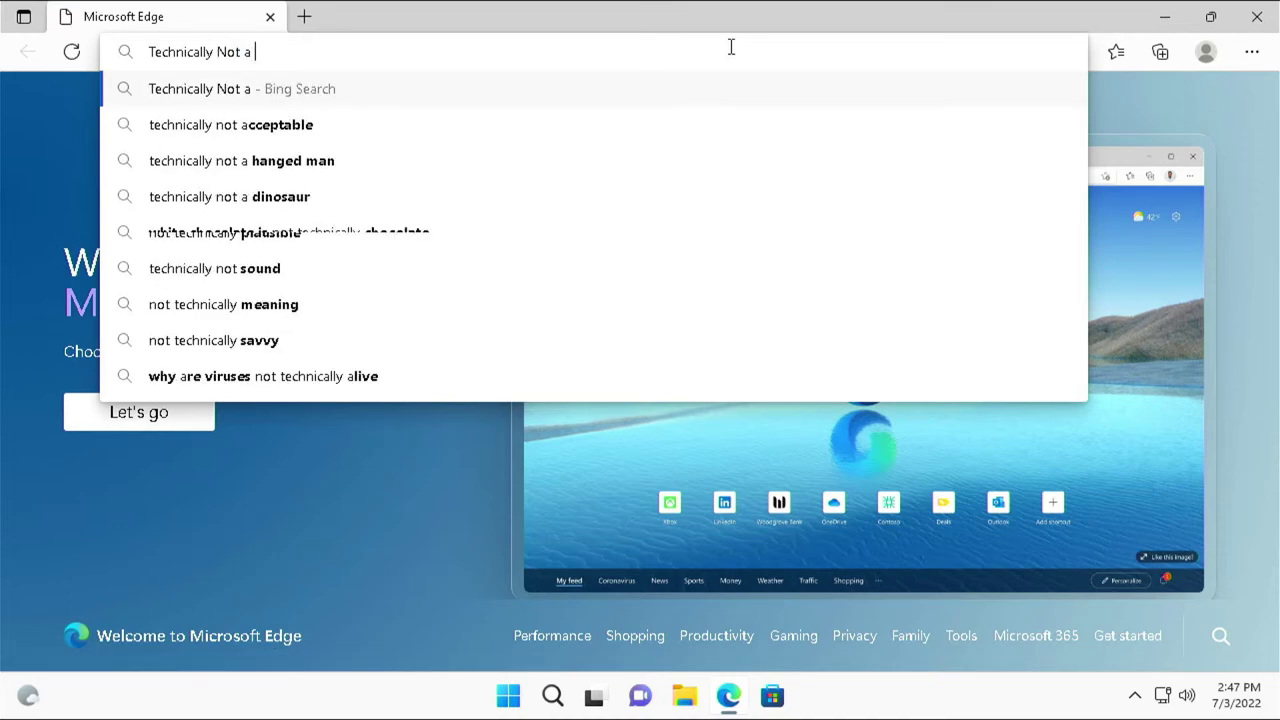
text(Techni)
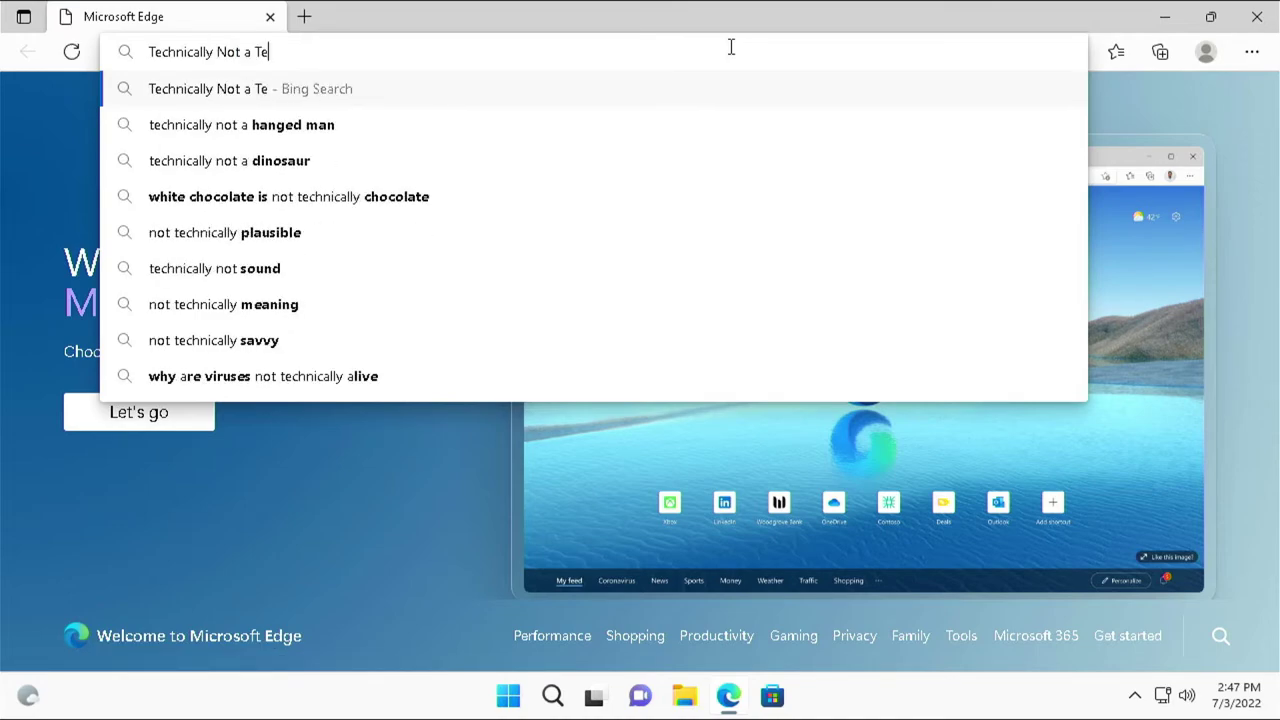
text(c)
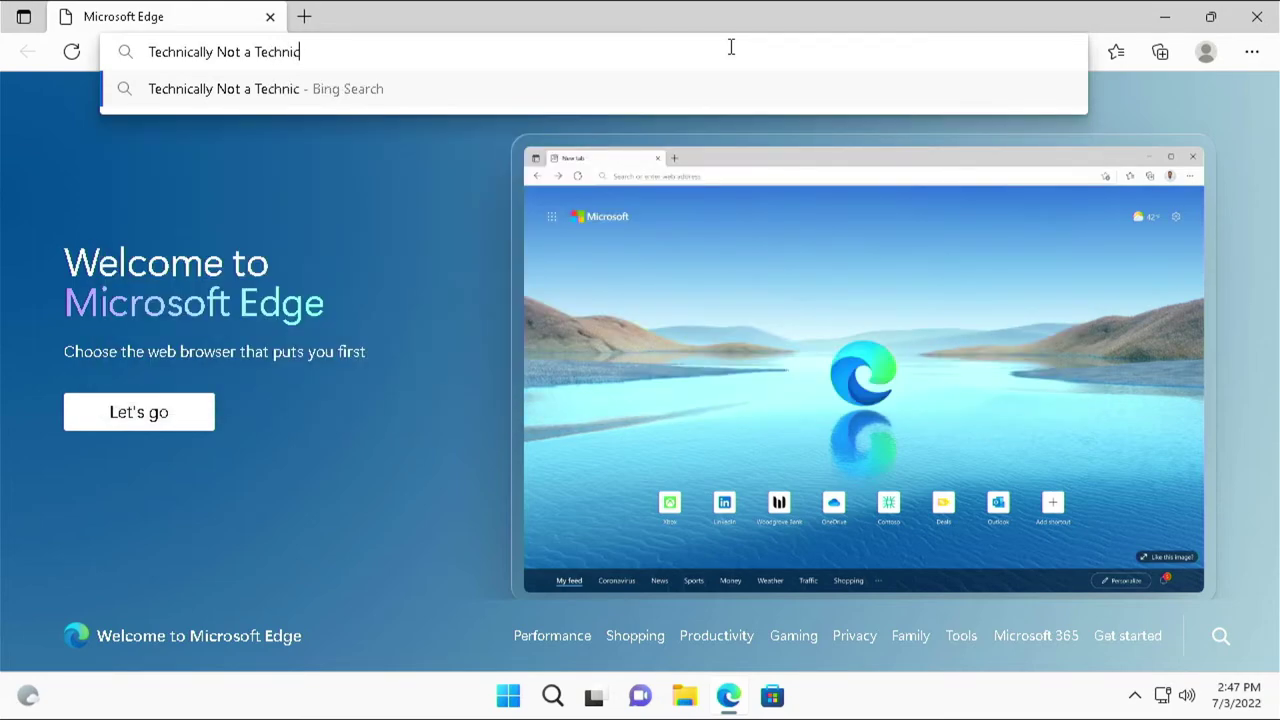
text(ian)
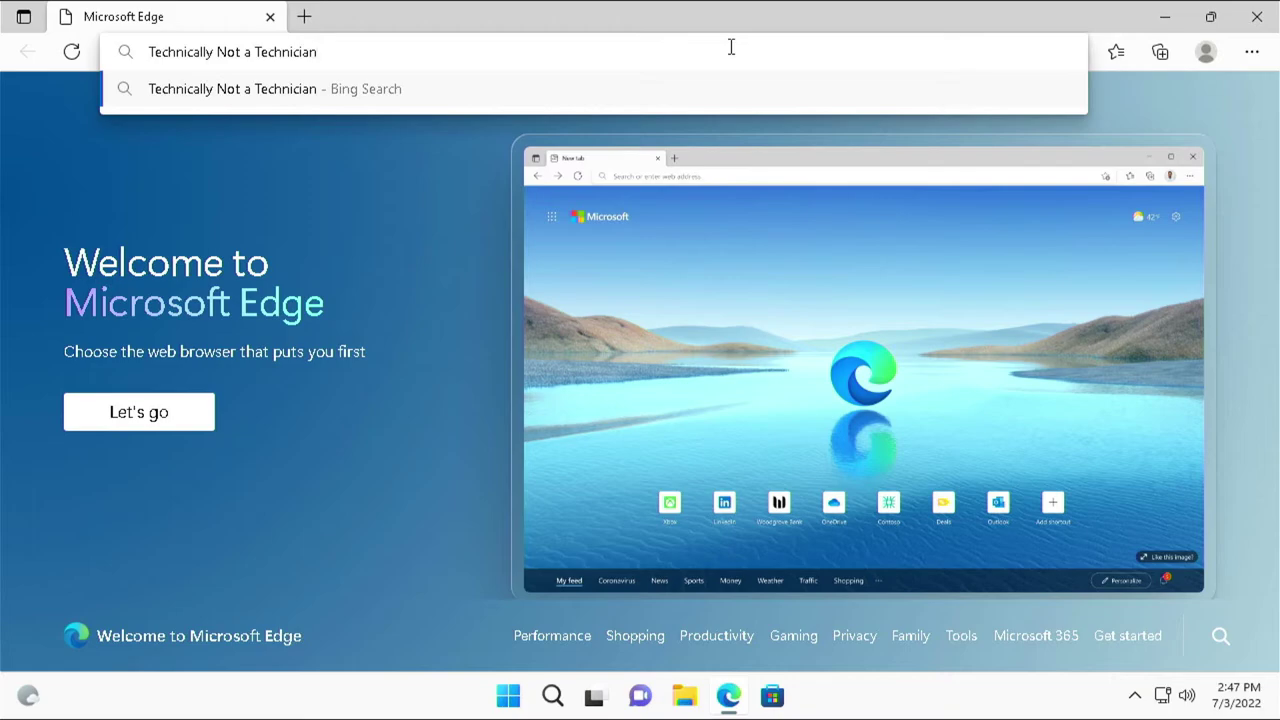
key(Return)
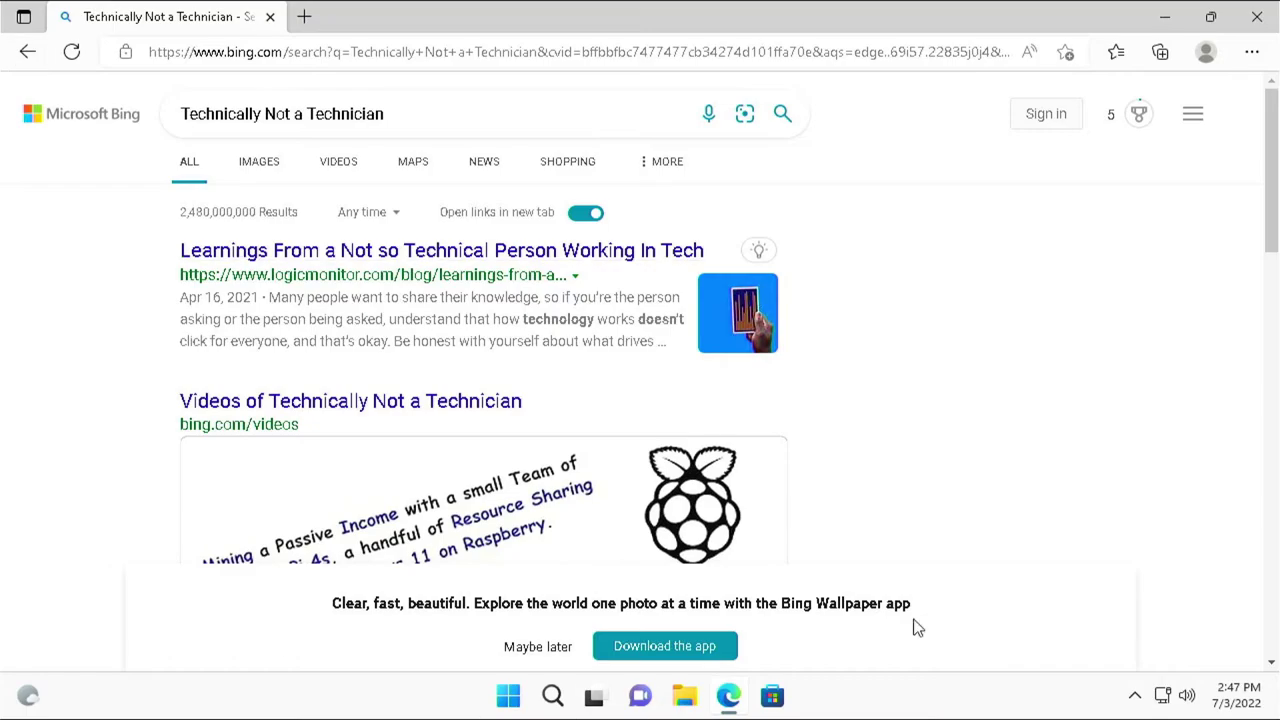
Step: Dismiss the Bing Wallpaper offer and look through the search results to check how smoothly the page scrolls
click(537, 650)
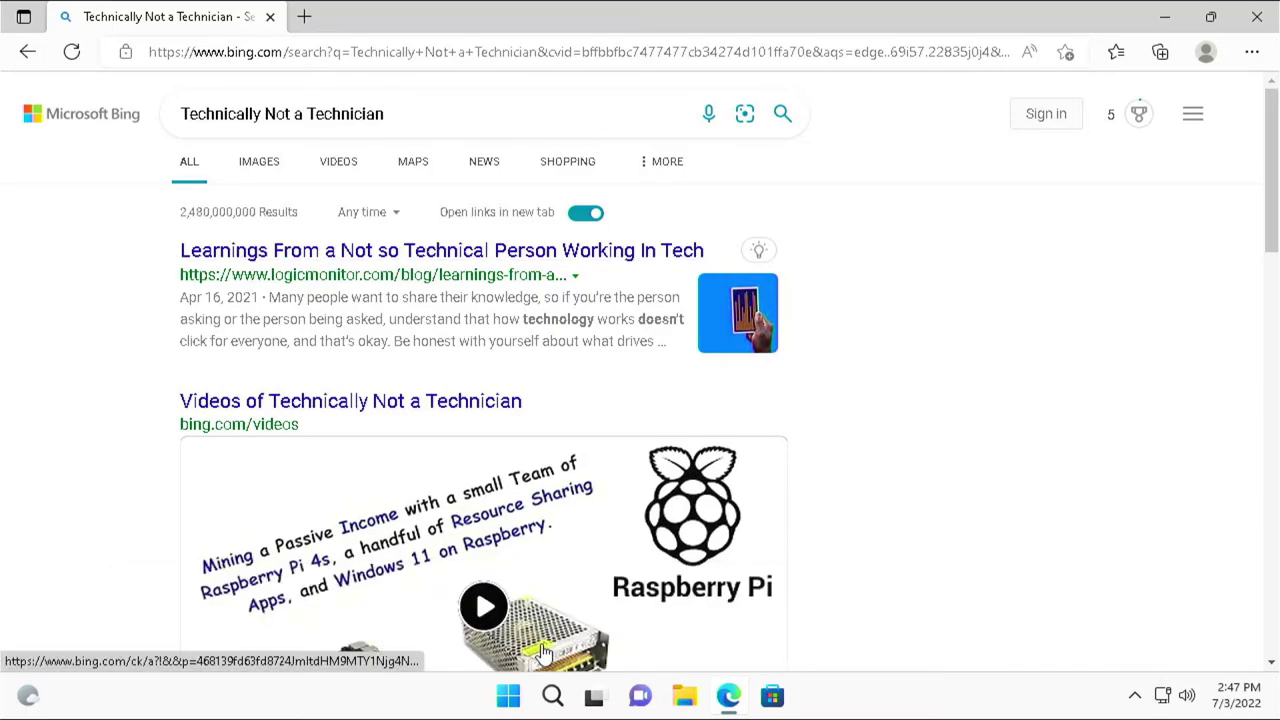
scroll(1034, 343, down, 3)
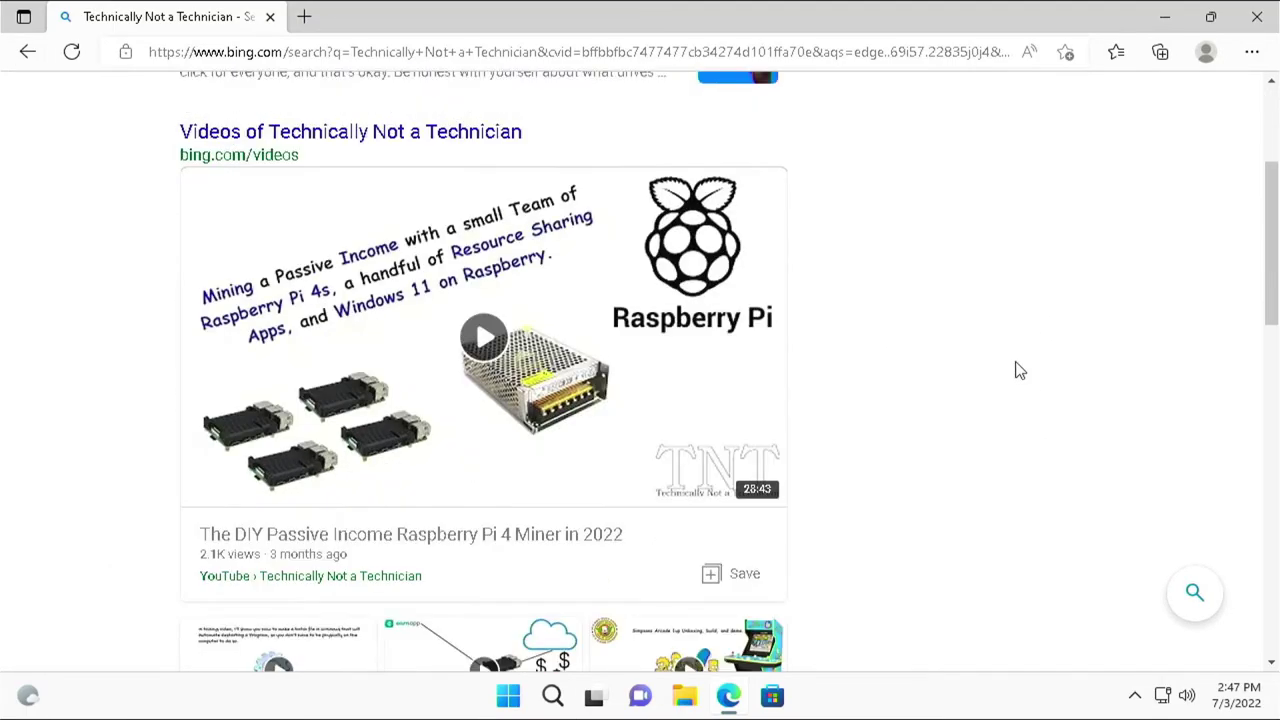
scroll(1019, 371, down, 4)
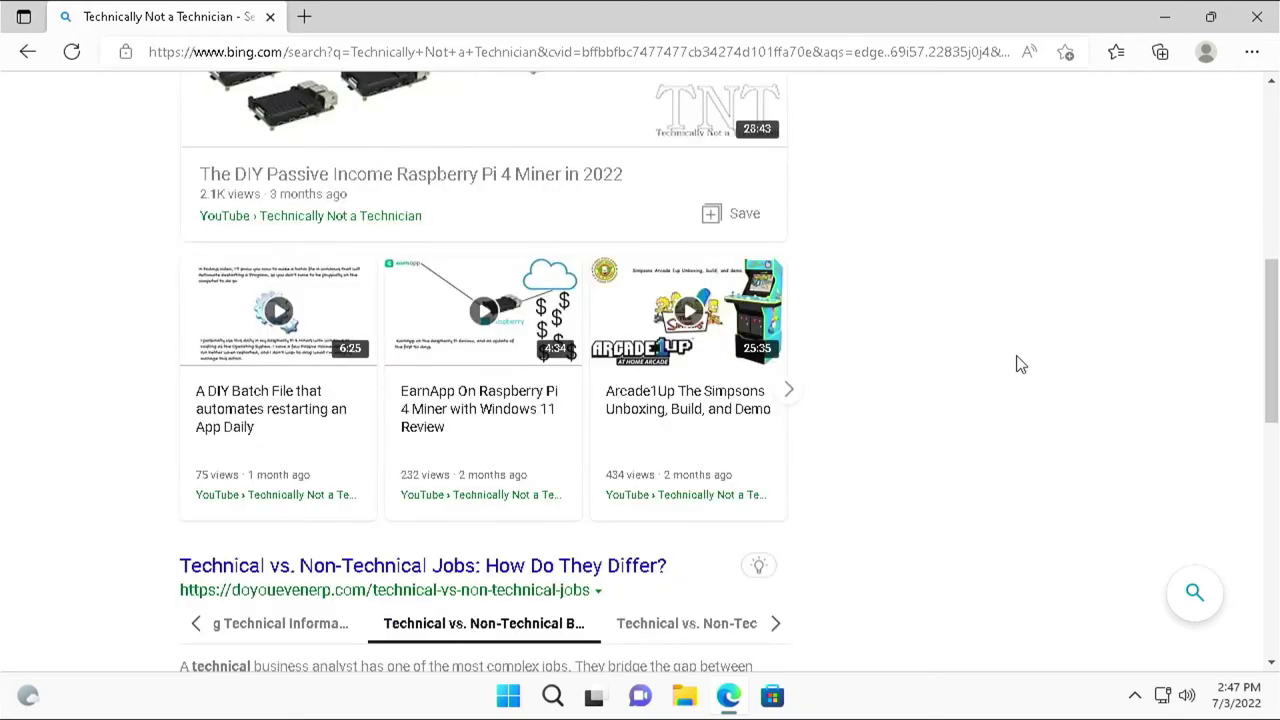
scroll(1014, 366, up, 4)
scroll(1020, 364, up, 3)
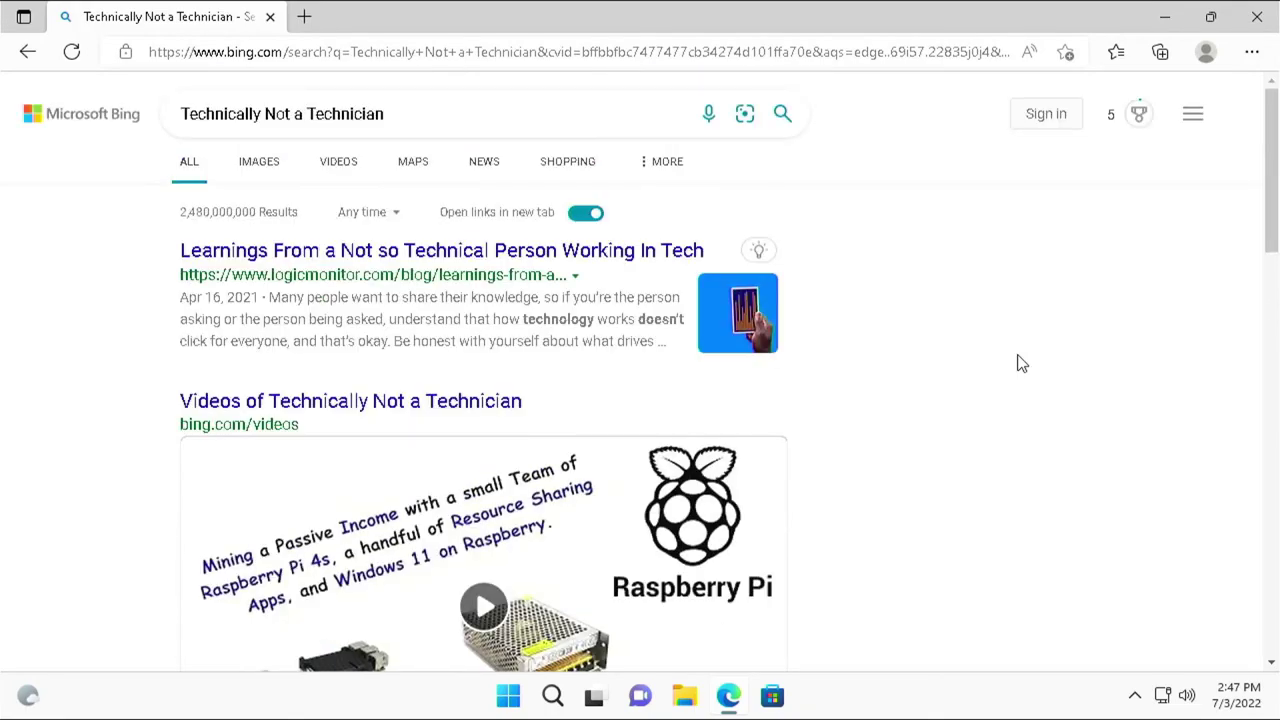
scroll(1020, 362, down, 4)
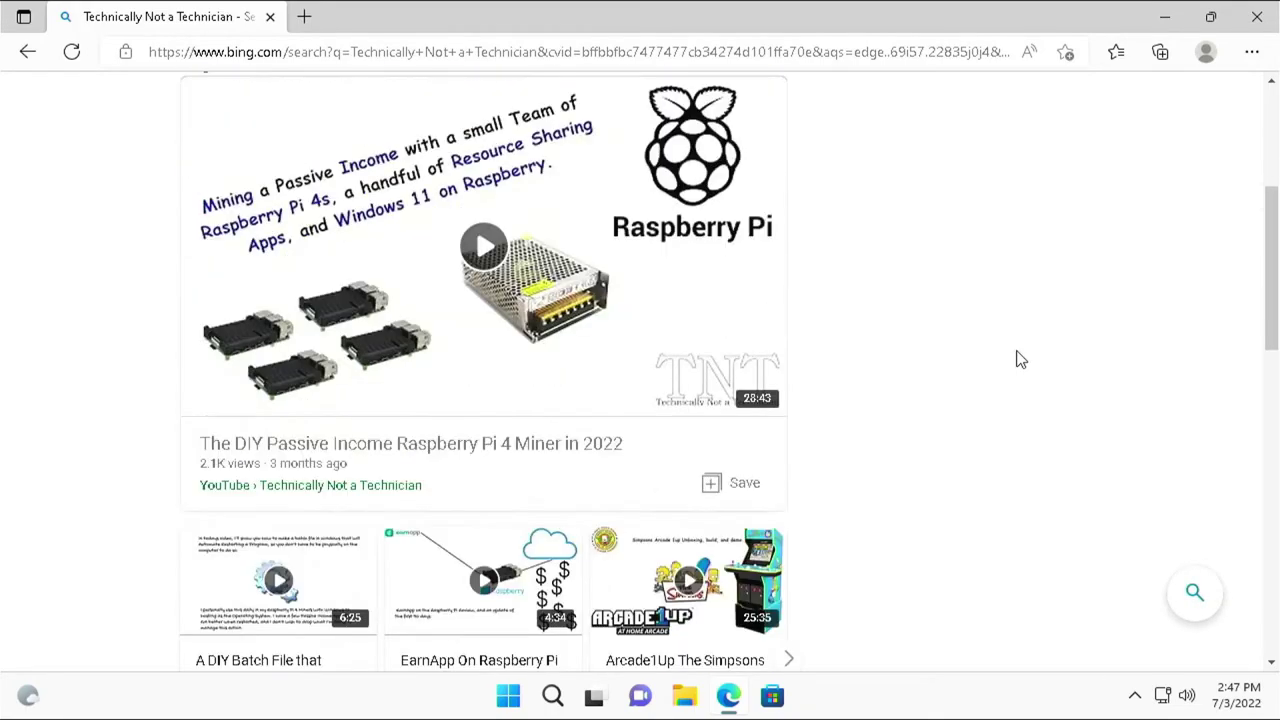
scroll(1020, 360, down, 4)
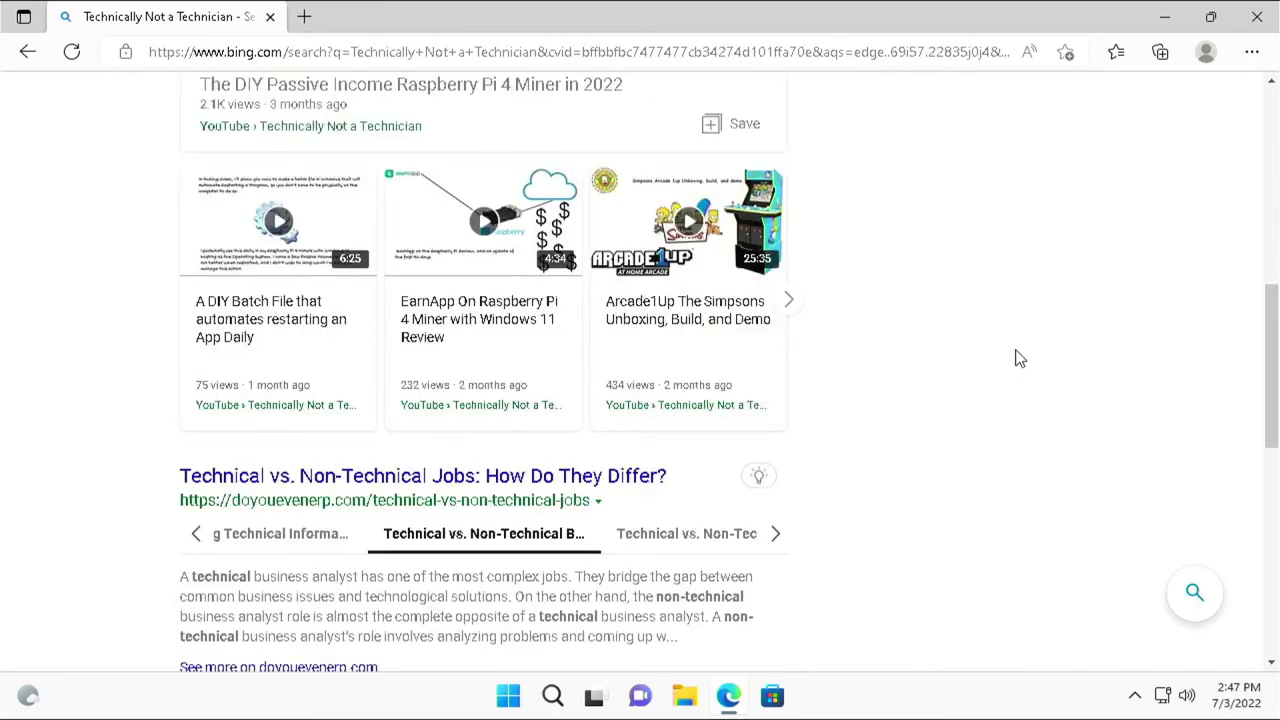
scroll(1017, 358, up, 7)
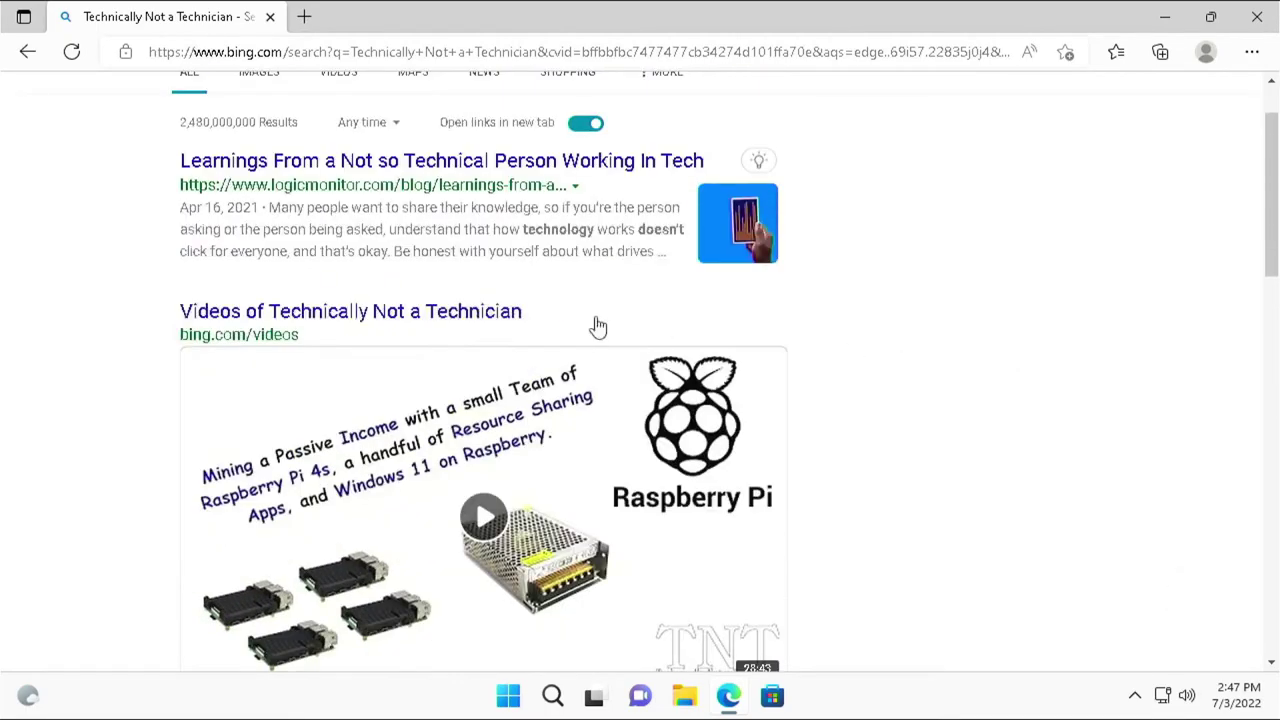
Step: Open the video results for Technically Not a Technician and browse down through them
click(265, 312)
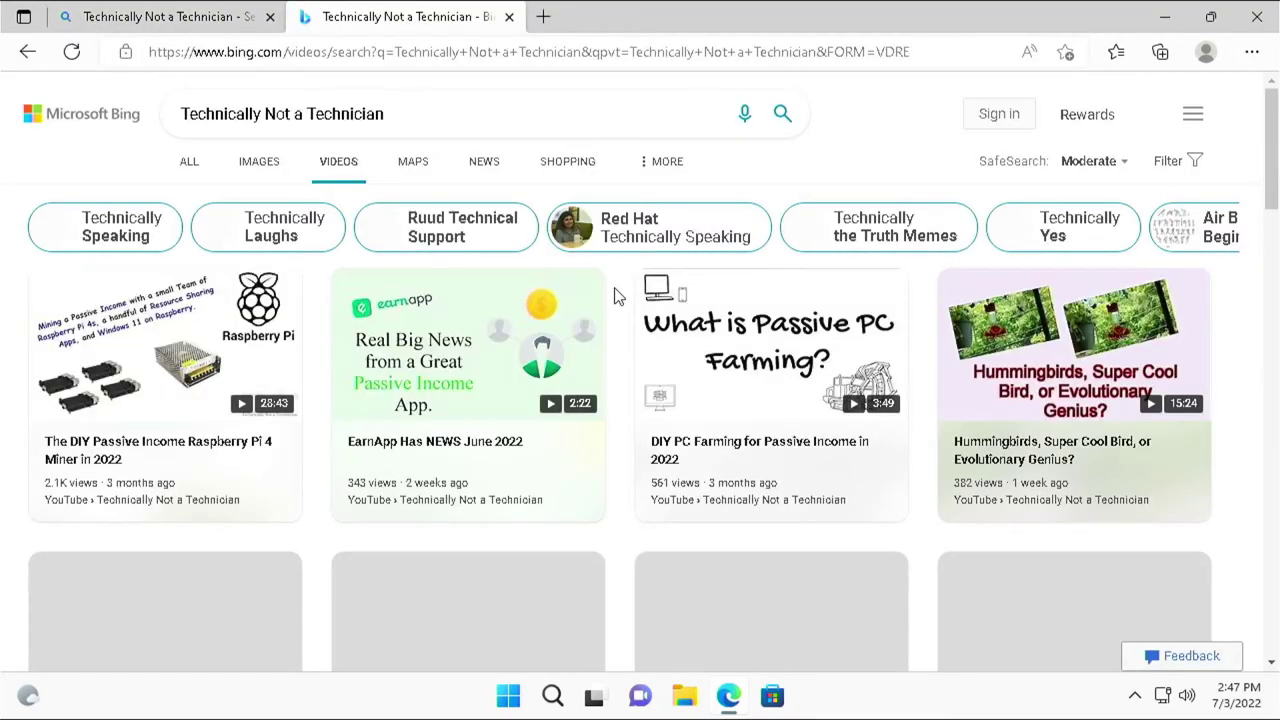
scroll(615, 296, down, 1)
scroll(615, 296, down, 3)
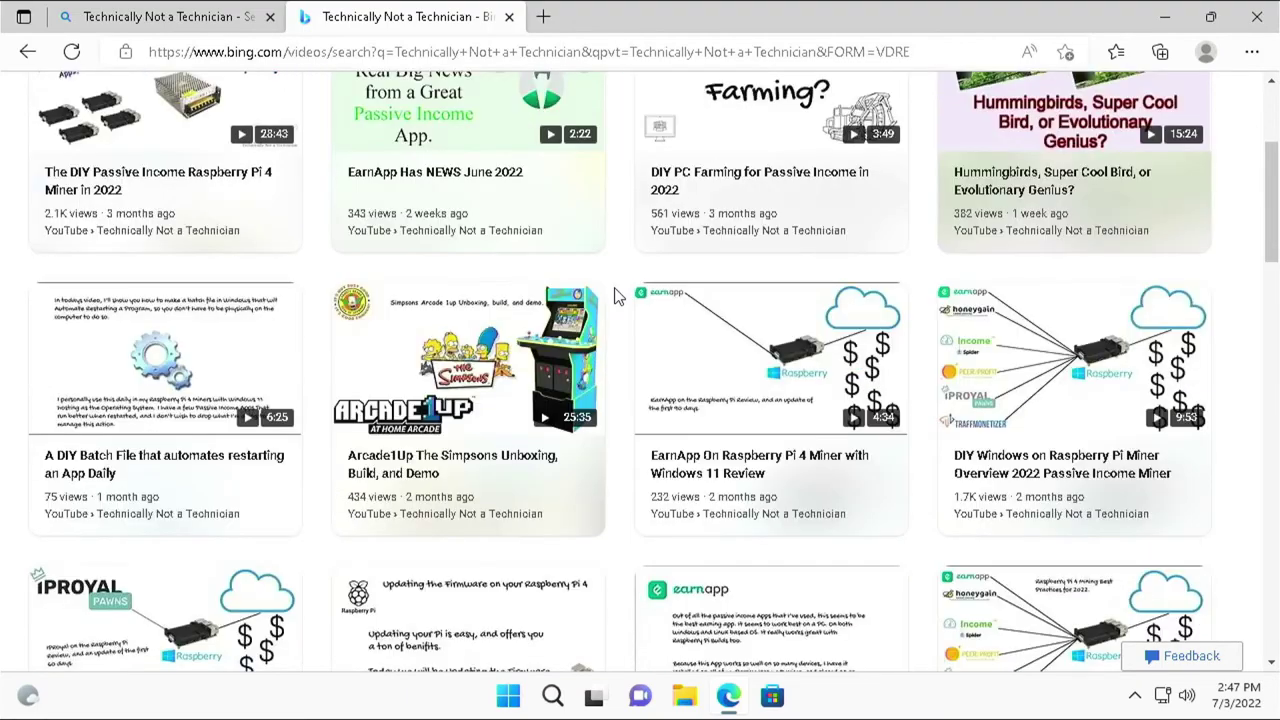
scroll(615, 296, down, 5)
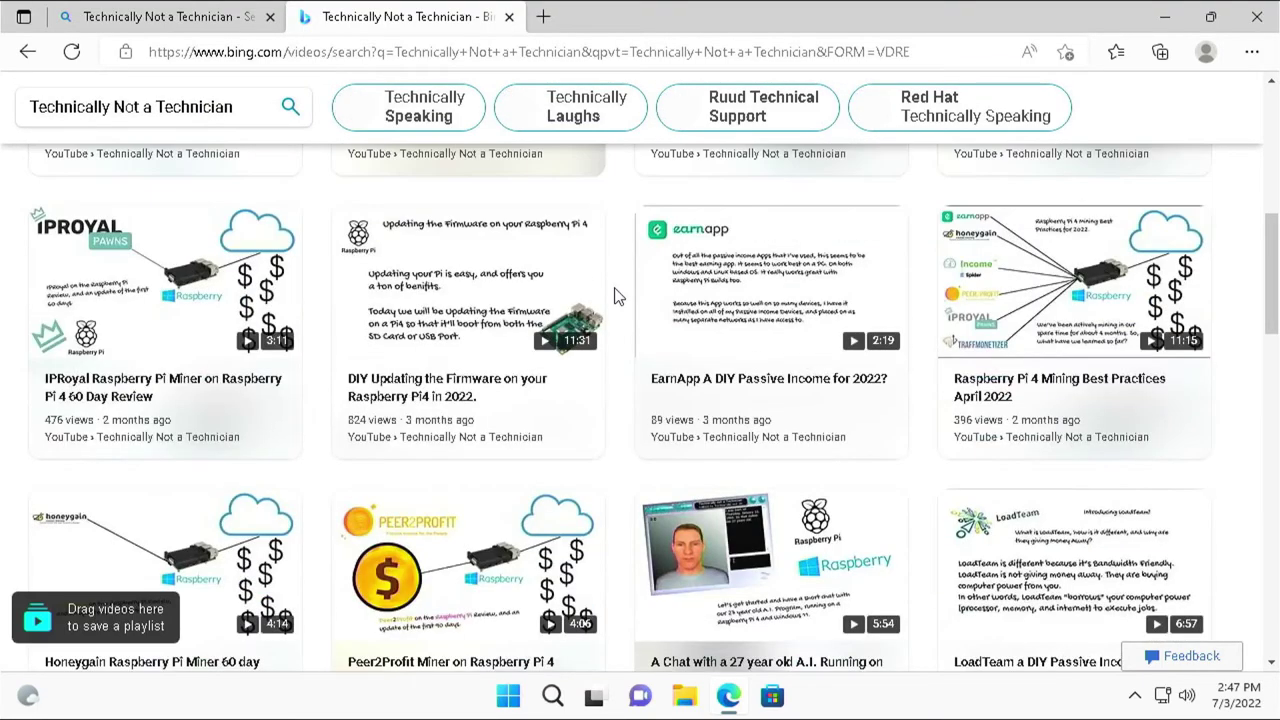
scroll(615, 296, down, 3)
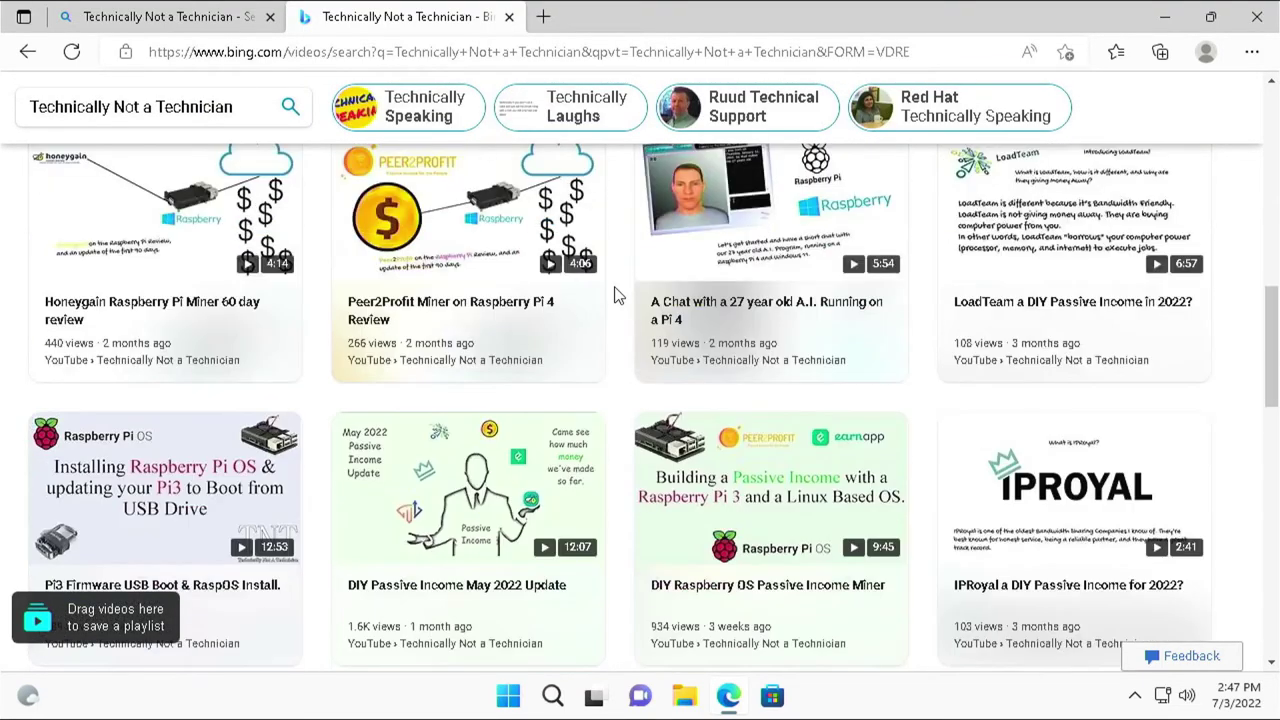
scroll(615, 296, down, 4)
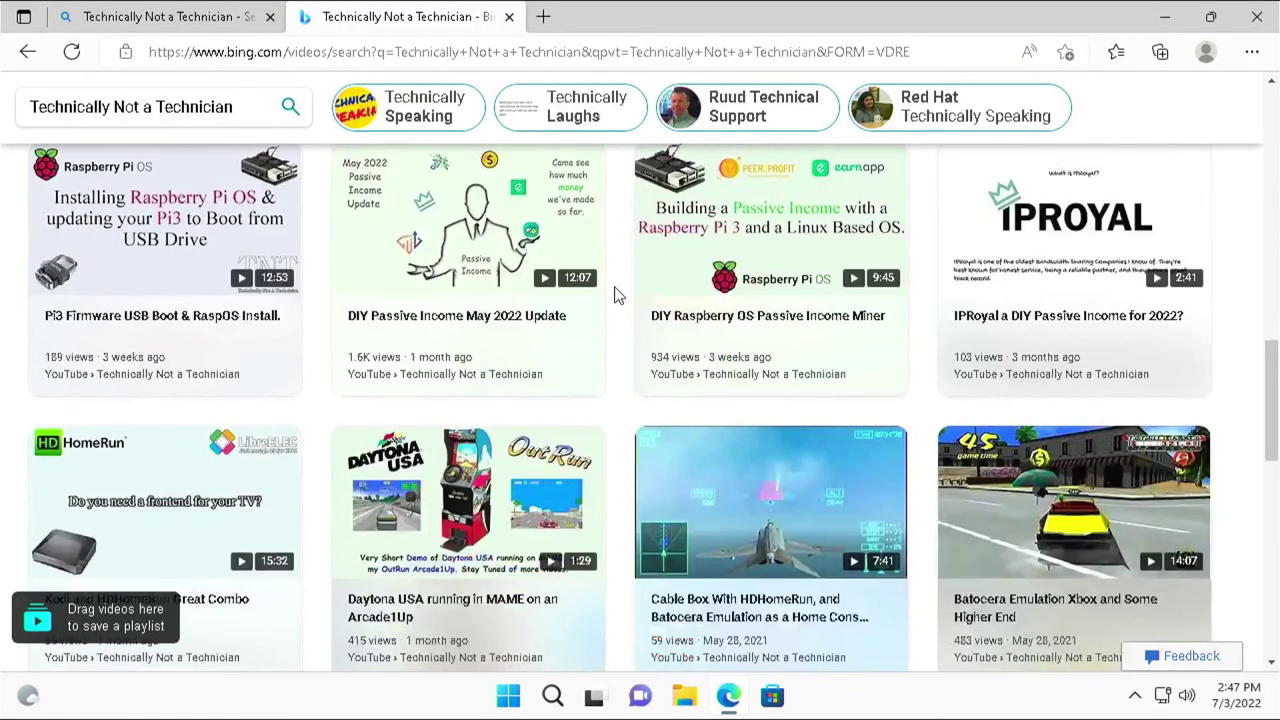
scroll(615, 296, down, 1)
scroll(615, 296, down, 2)
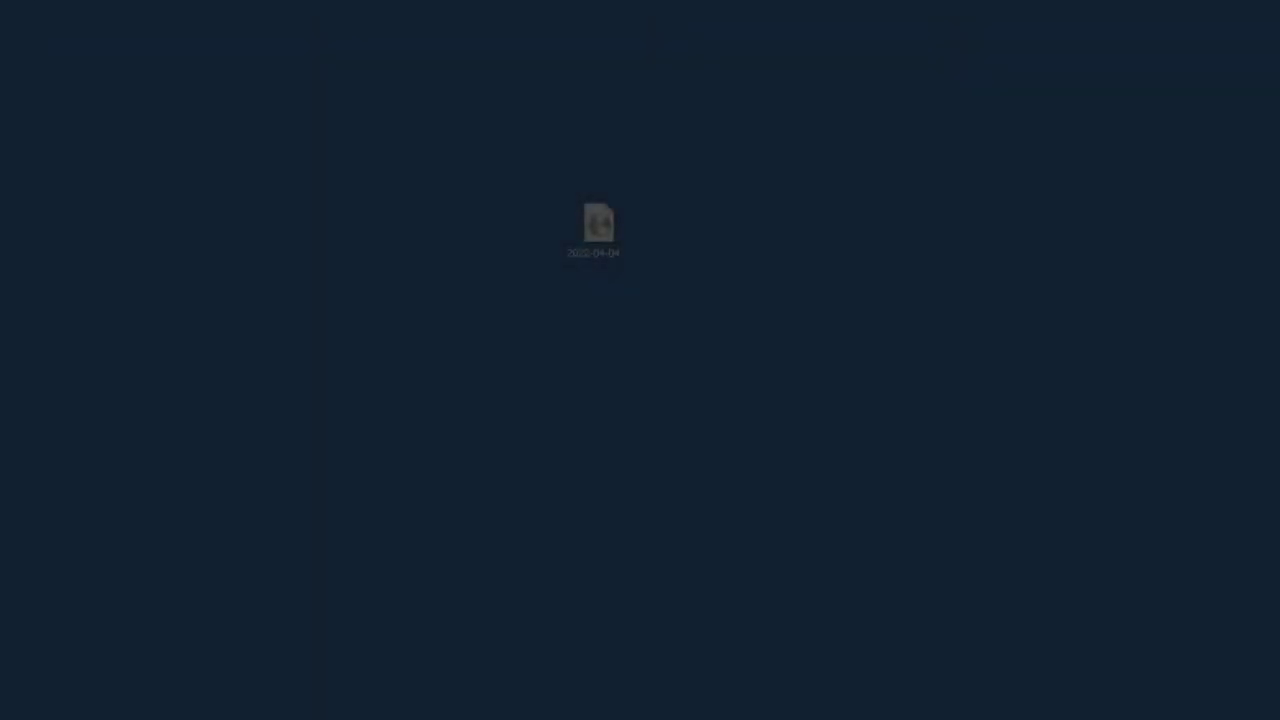
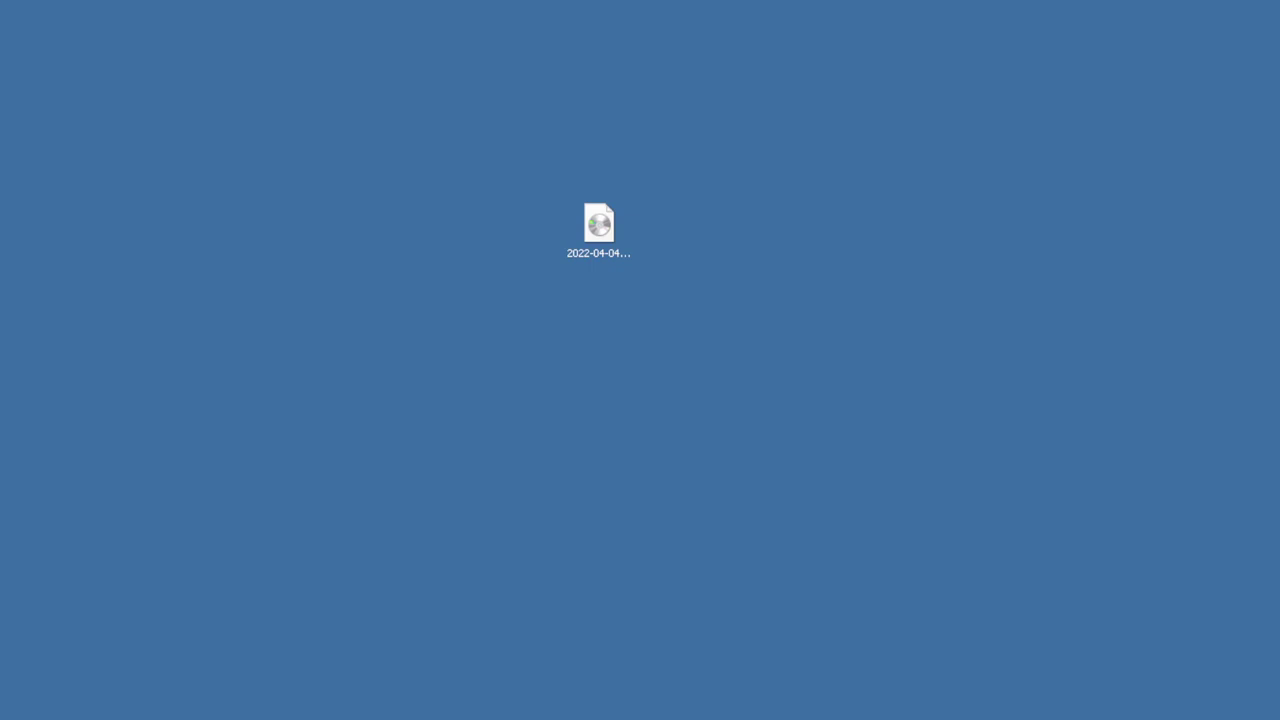
click(598, 230)
right_click(614, 254)
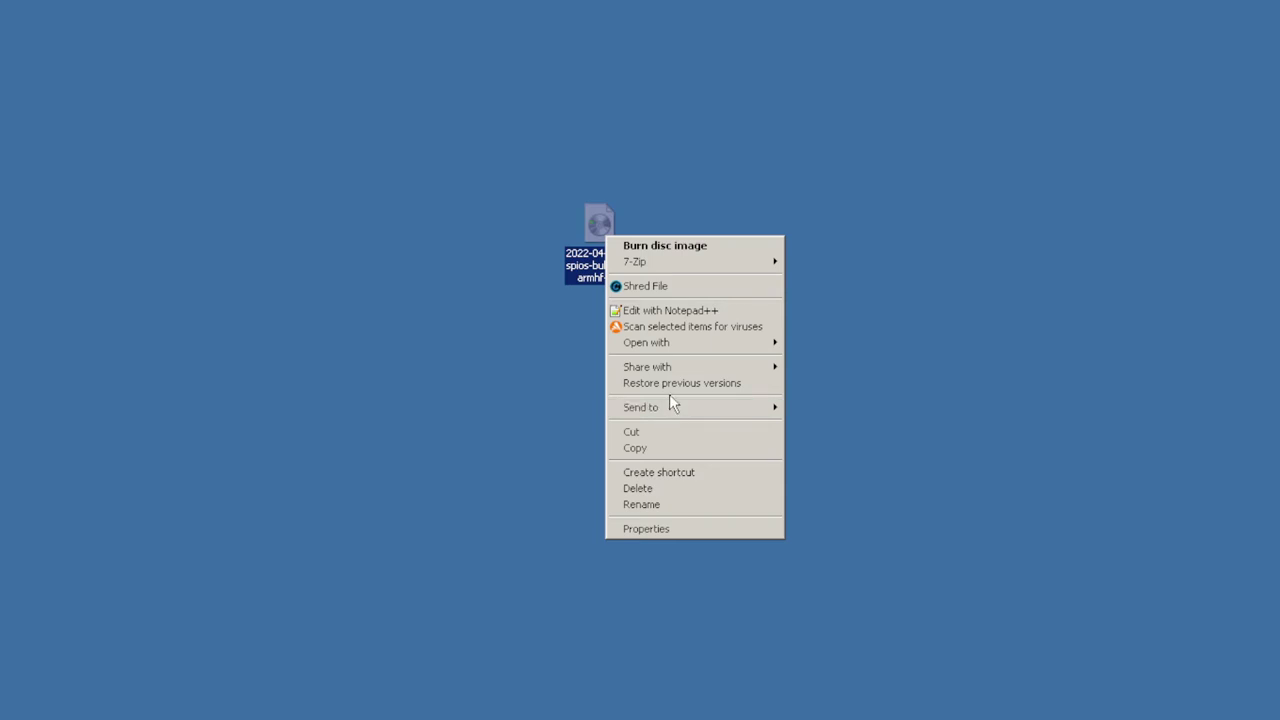
click(660, 504)
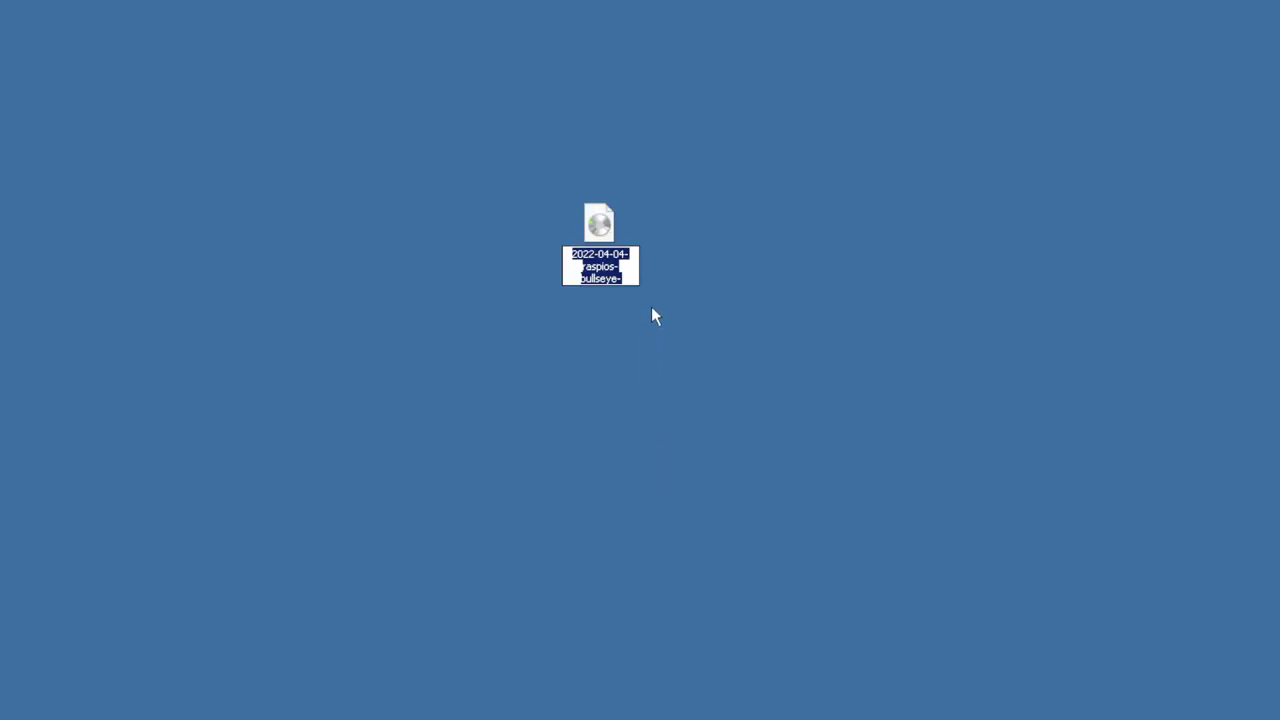
click(600, 230)
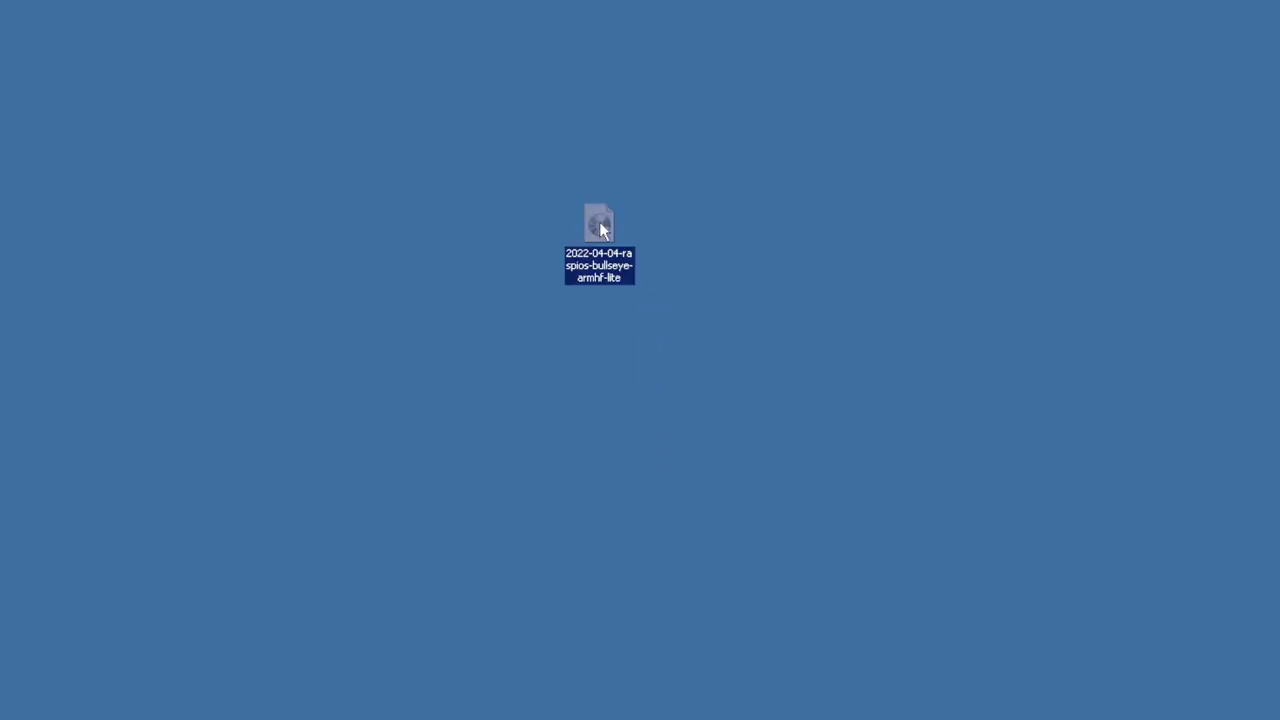
Step: Rename the Raspberry Pi OS disc image on the desktop to Win11Pi4-ActiveOS through its properties
right_click(602, 230)
click(650, 516)
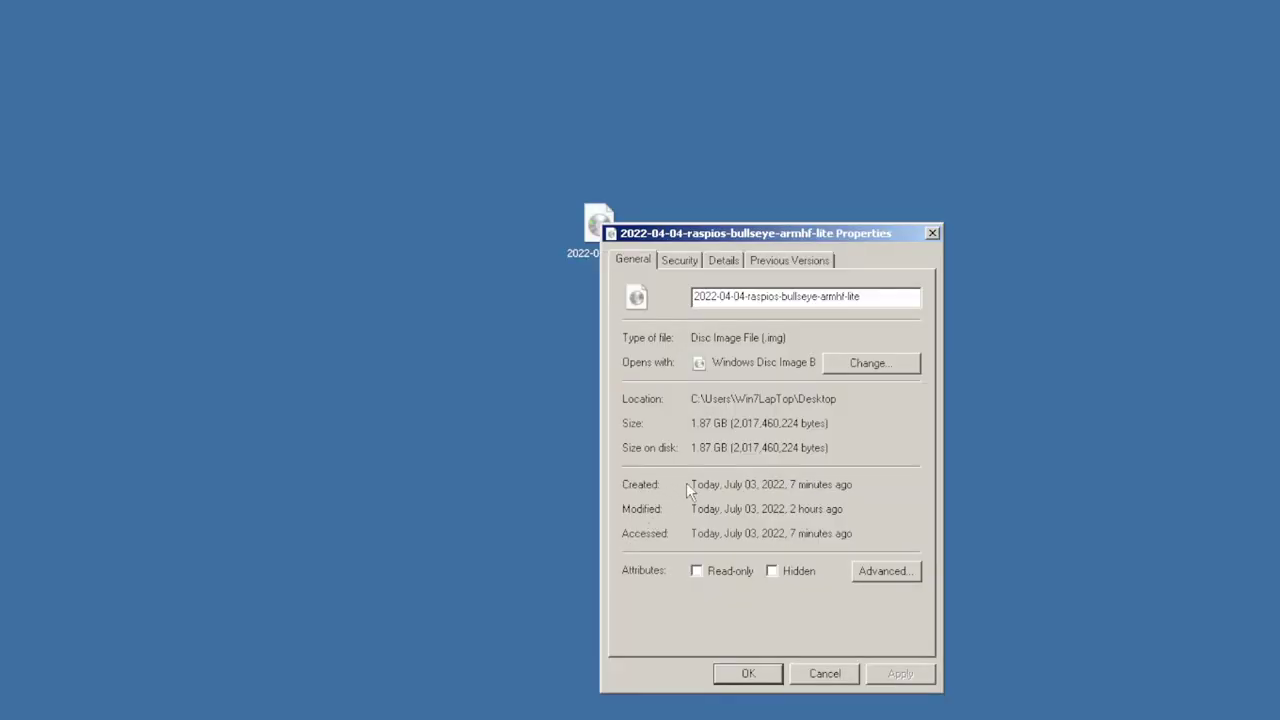
drag(727, 422, 690, 426)
click(880, 296)
drag(880, 296, 693, 297)
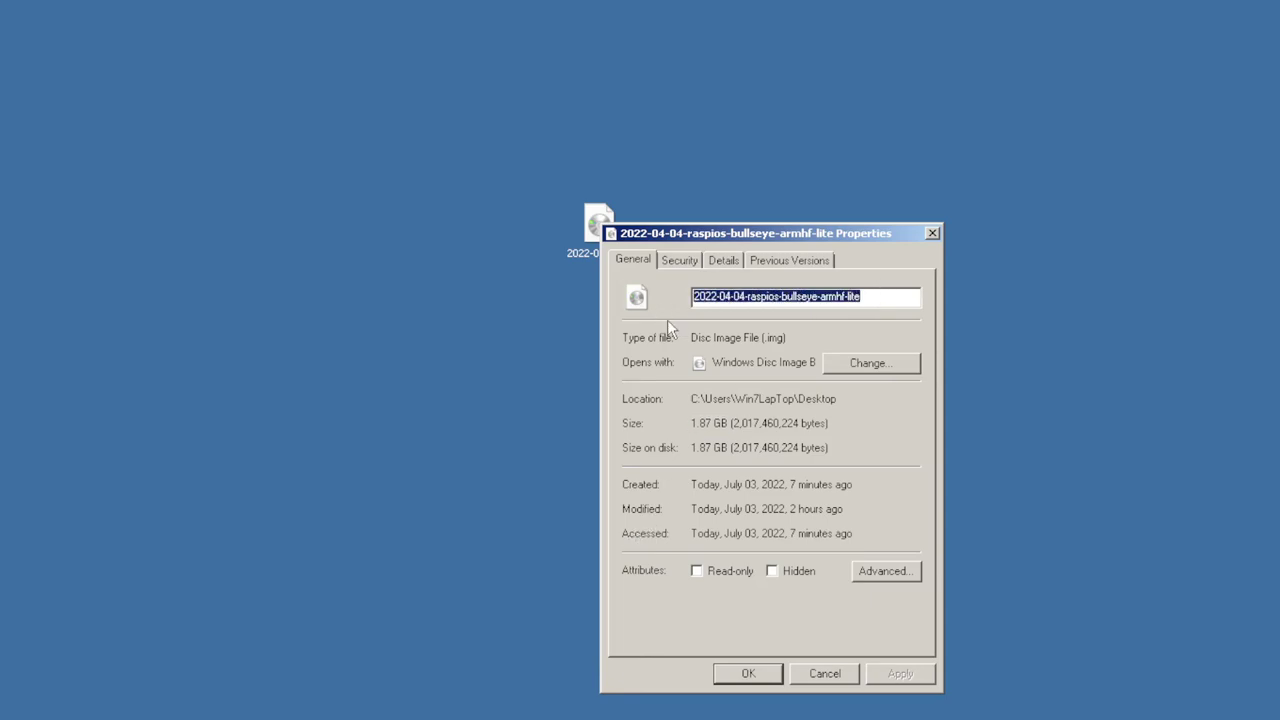
key(BackSpace)
text(Win)
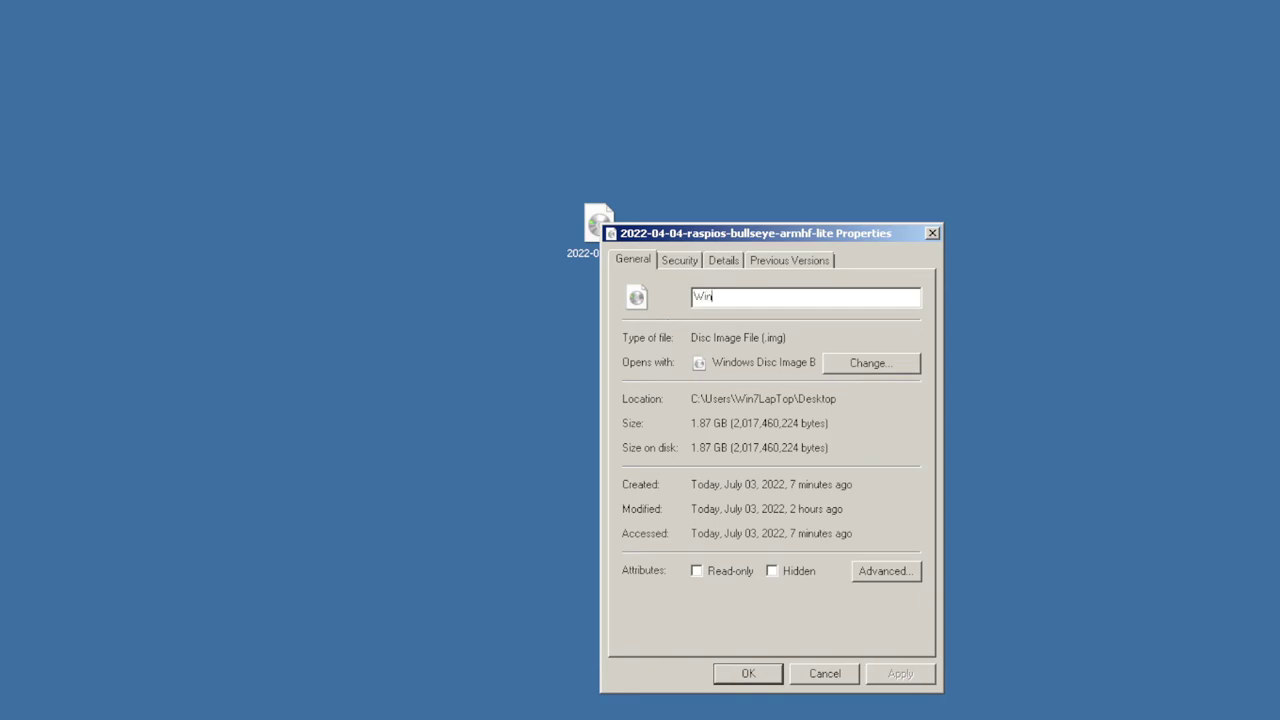
text(11Pi4-Active.img)
key(Return)
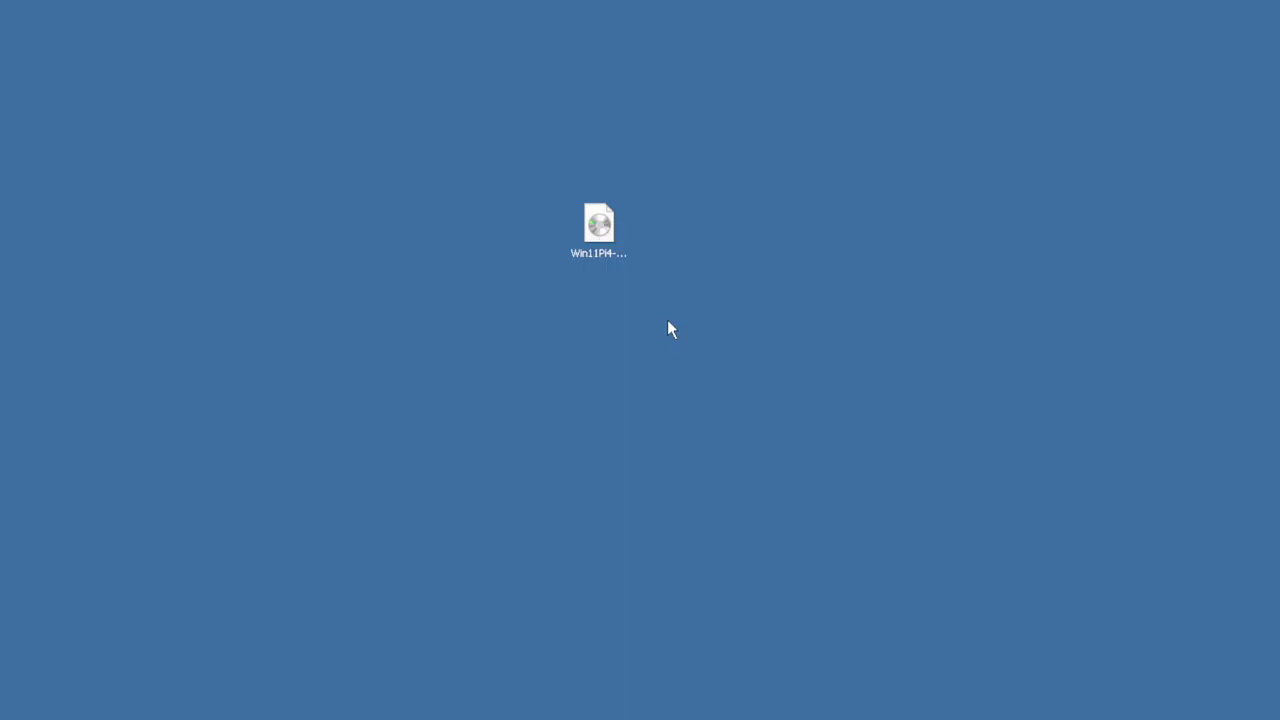
Step: Check the renamed image file's properties, leave them without changes and close Win32 Disk Imager
click(613, 232)
right_click(603, 233)
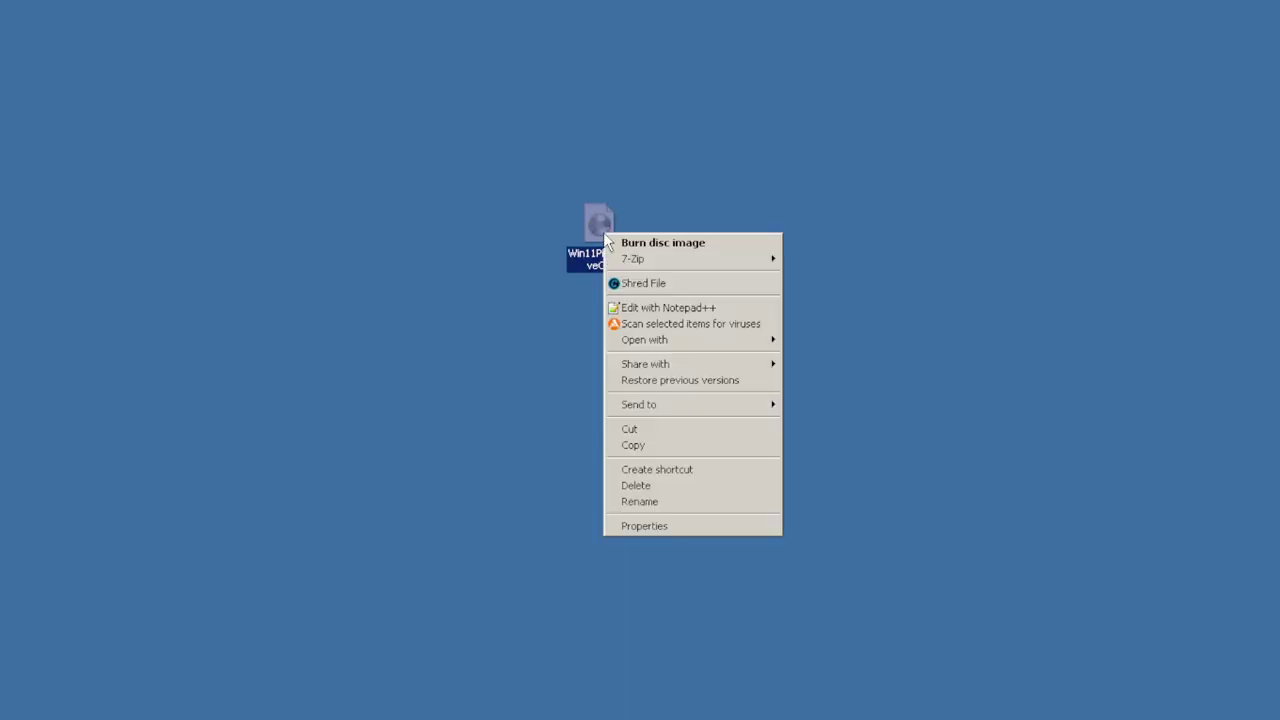
click(647, 527)
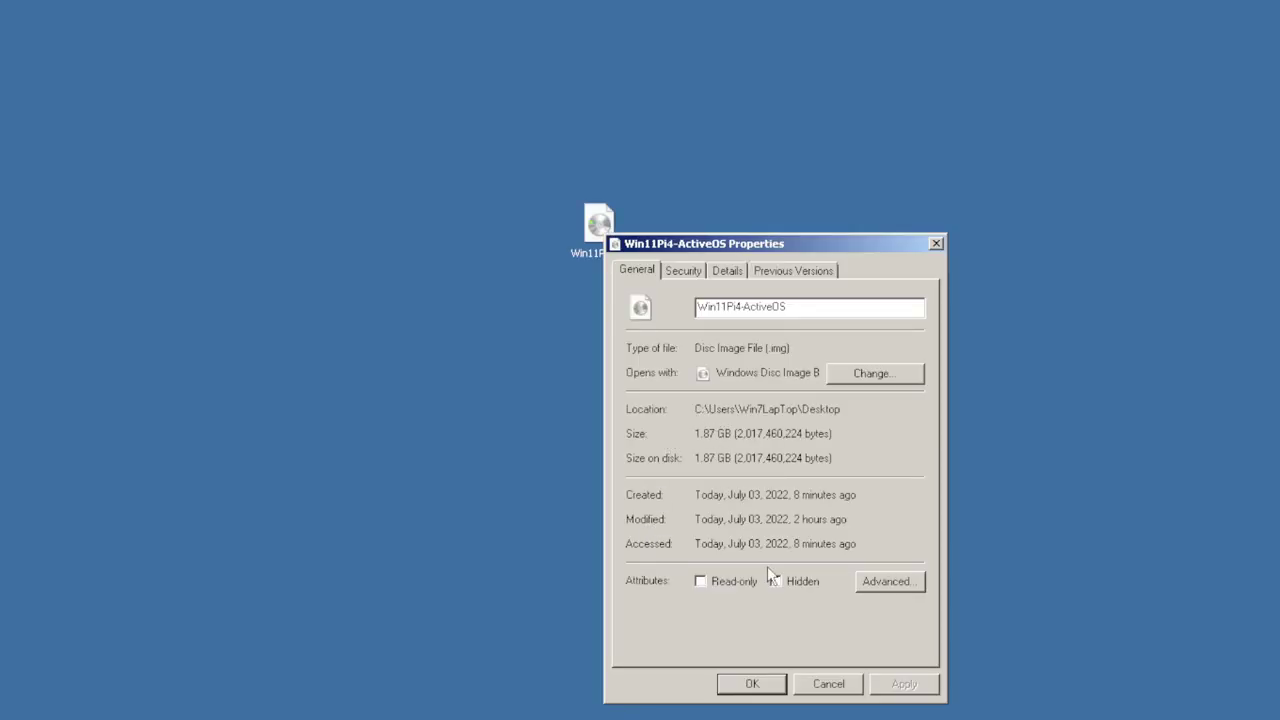
click(829, 684)
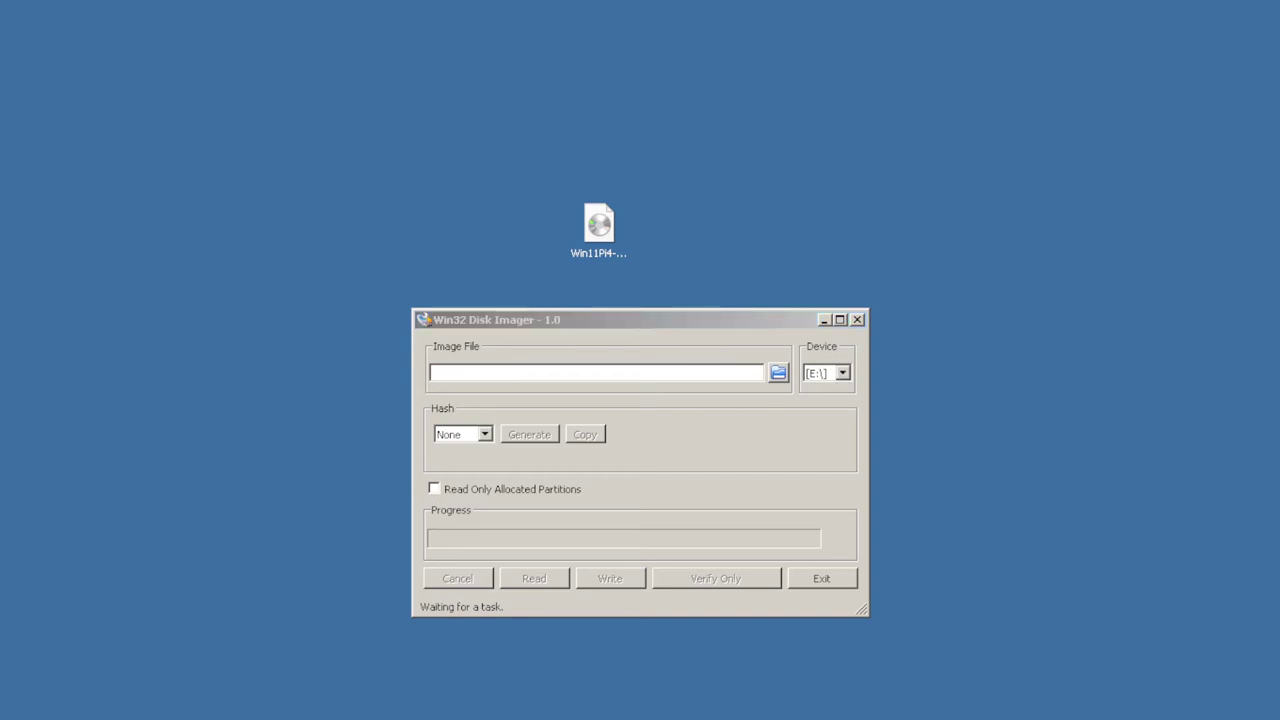
click(857, 319)
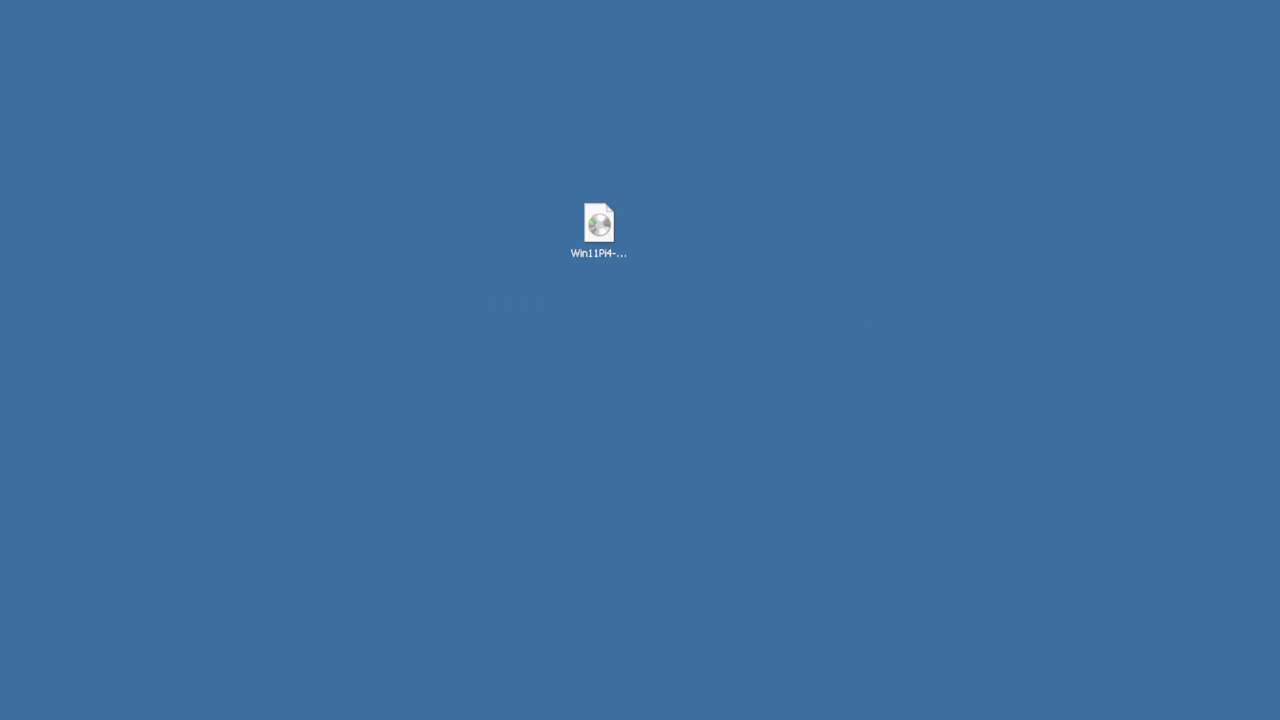
Step: Run WoR-Boot-Mounter as administrator from the PITools\WOR-Boot folder on drive C
key(super+e)
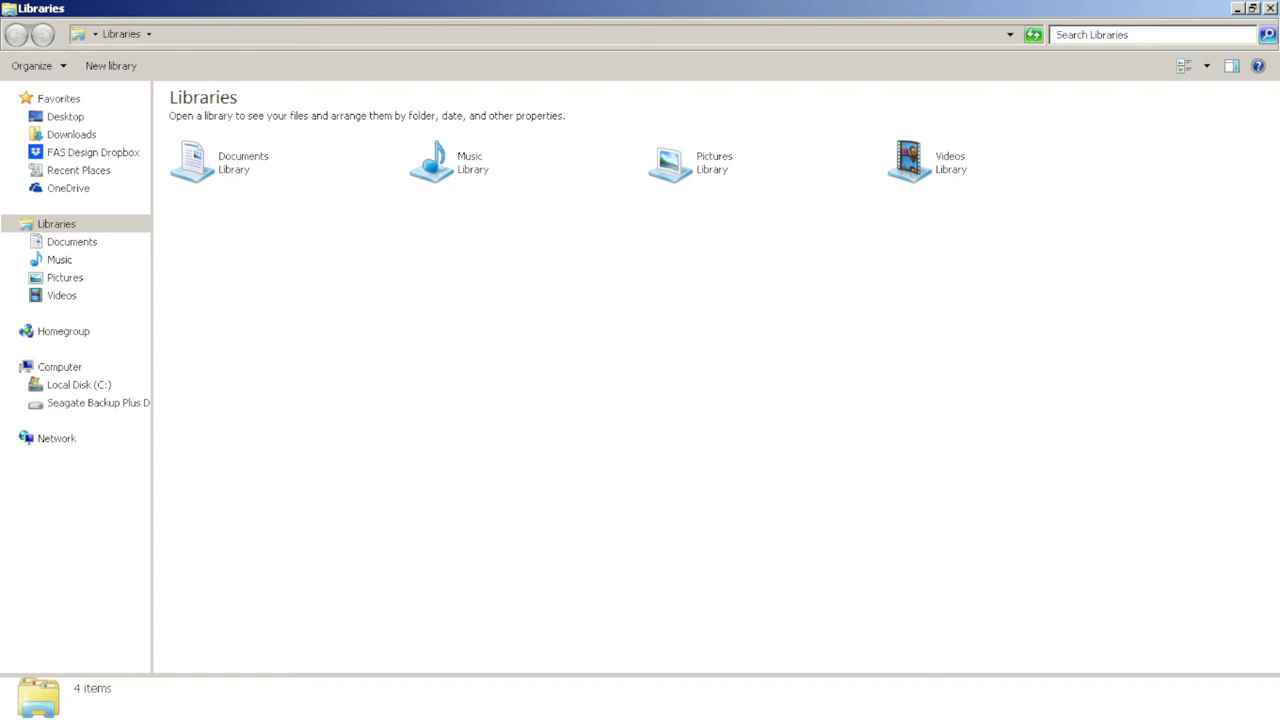
click(100, 390)
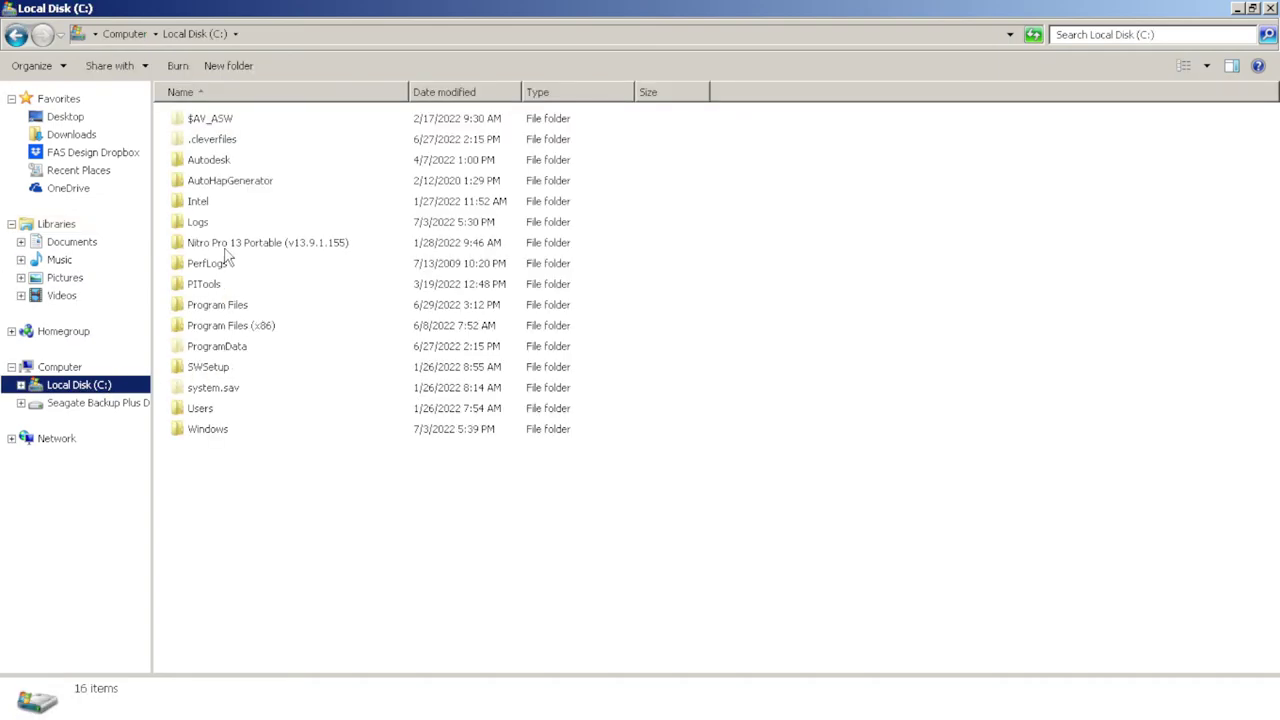
double_click(200, 289)
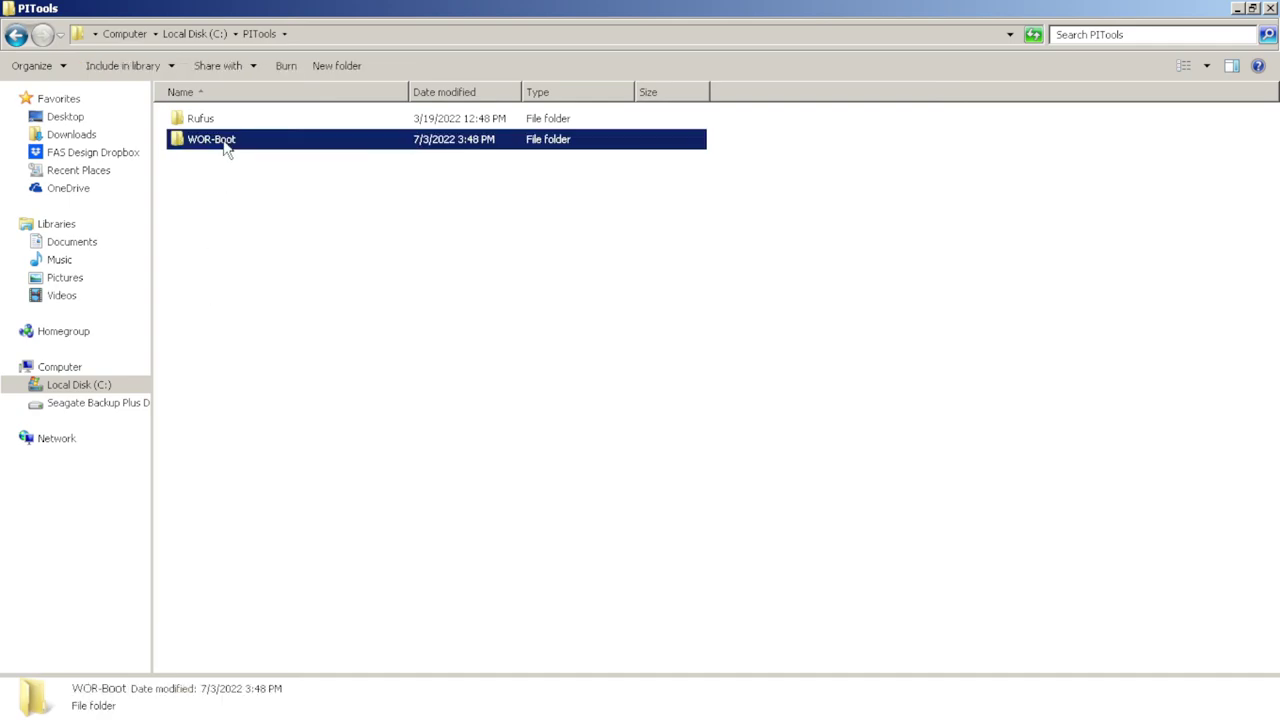
double_click(226, 145)
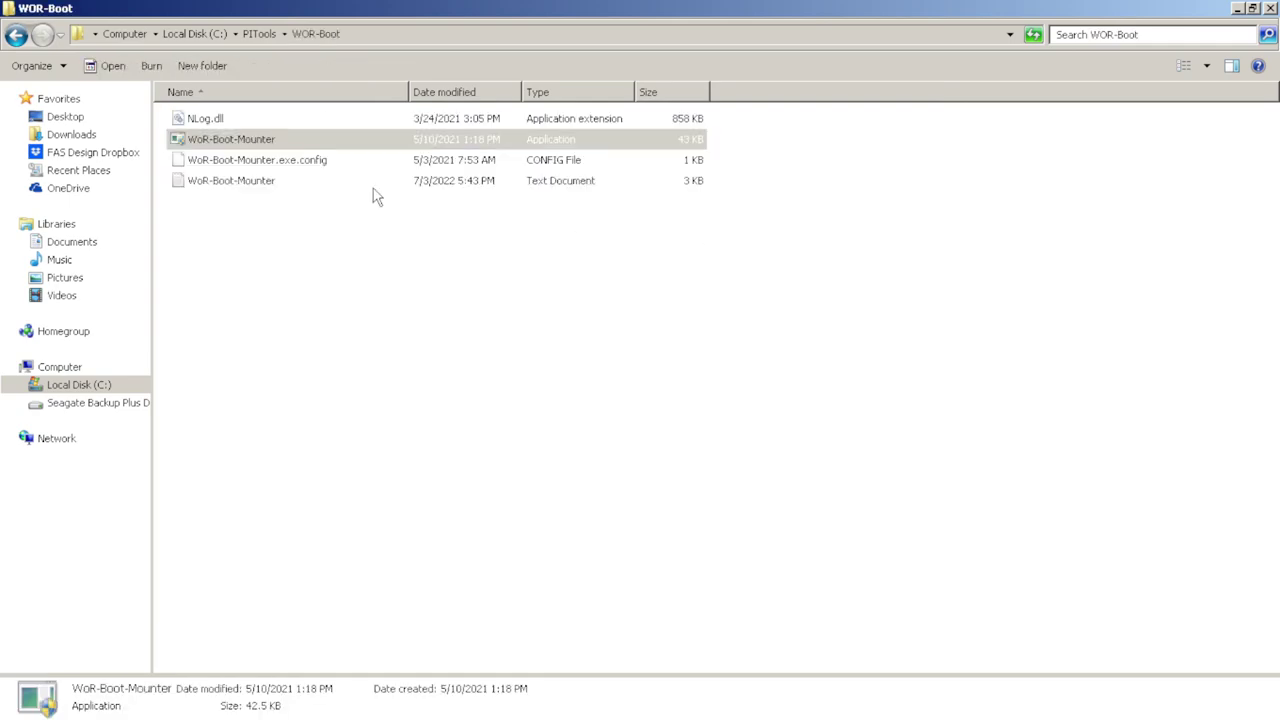
click(186, 138)
right_click(213, 141)
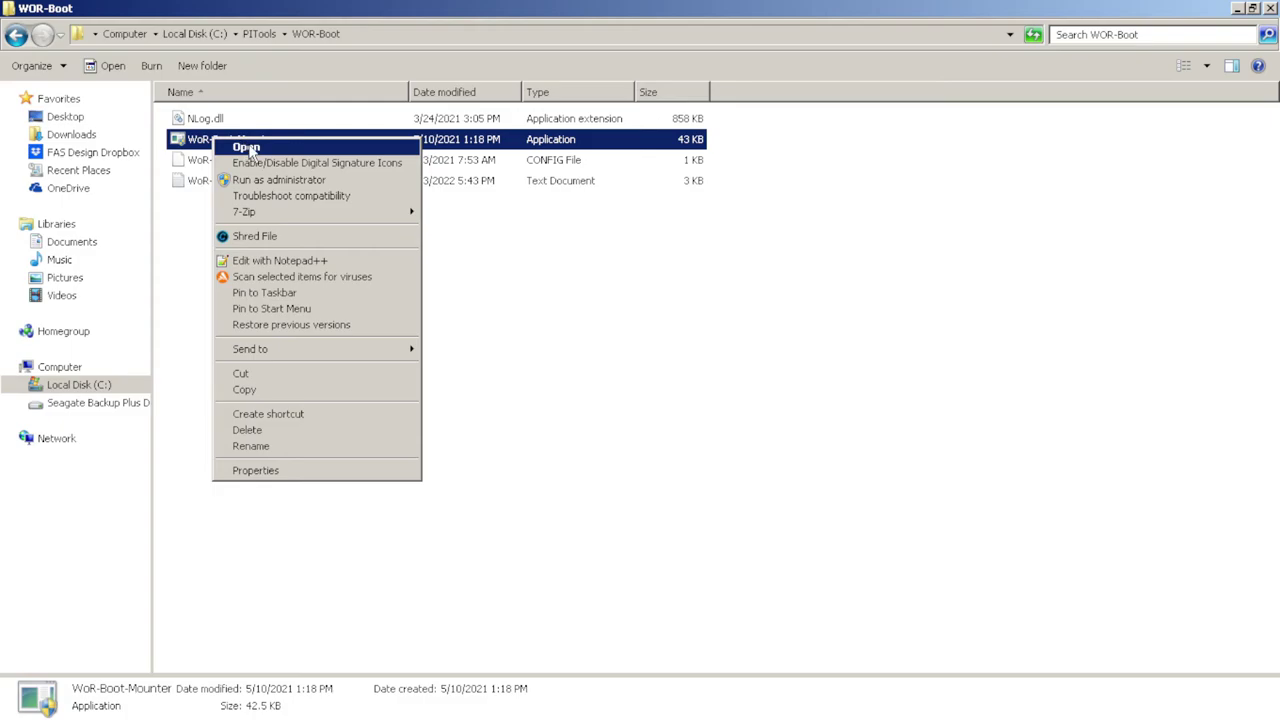
click(267, 184)
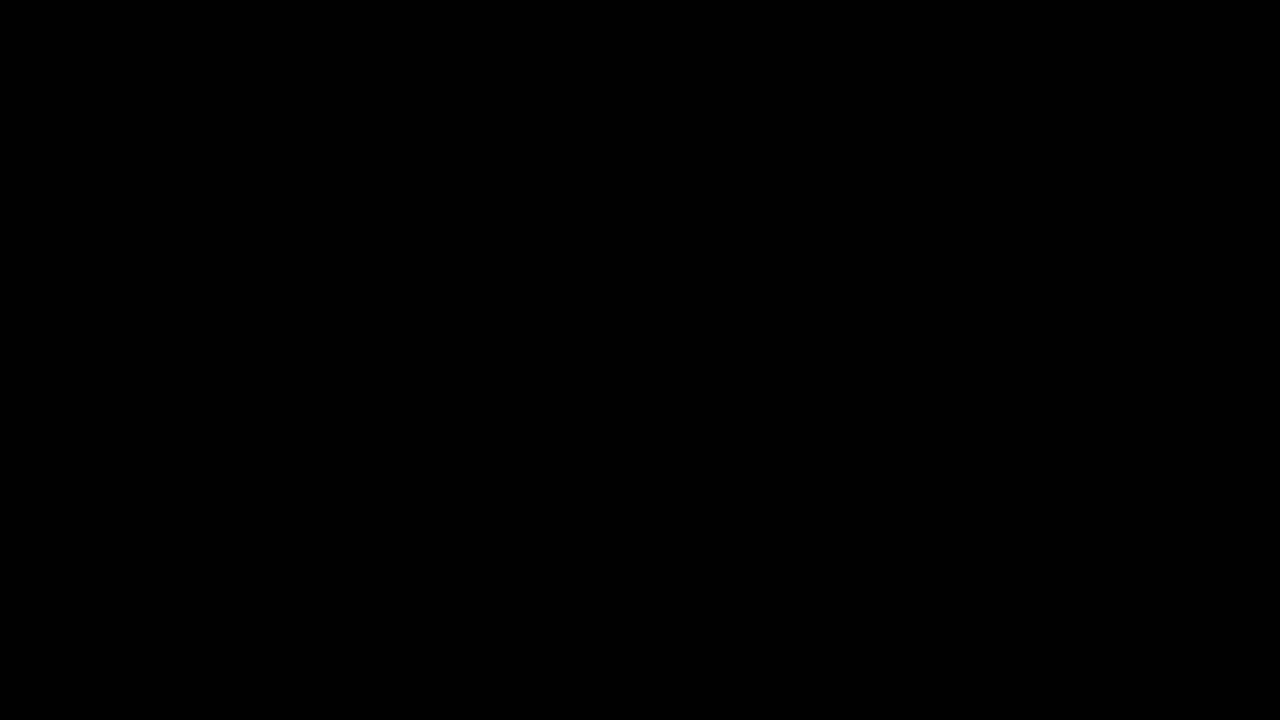
click(708, 405)
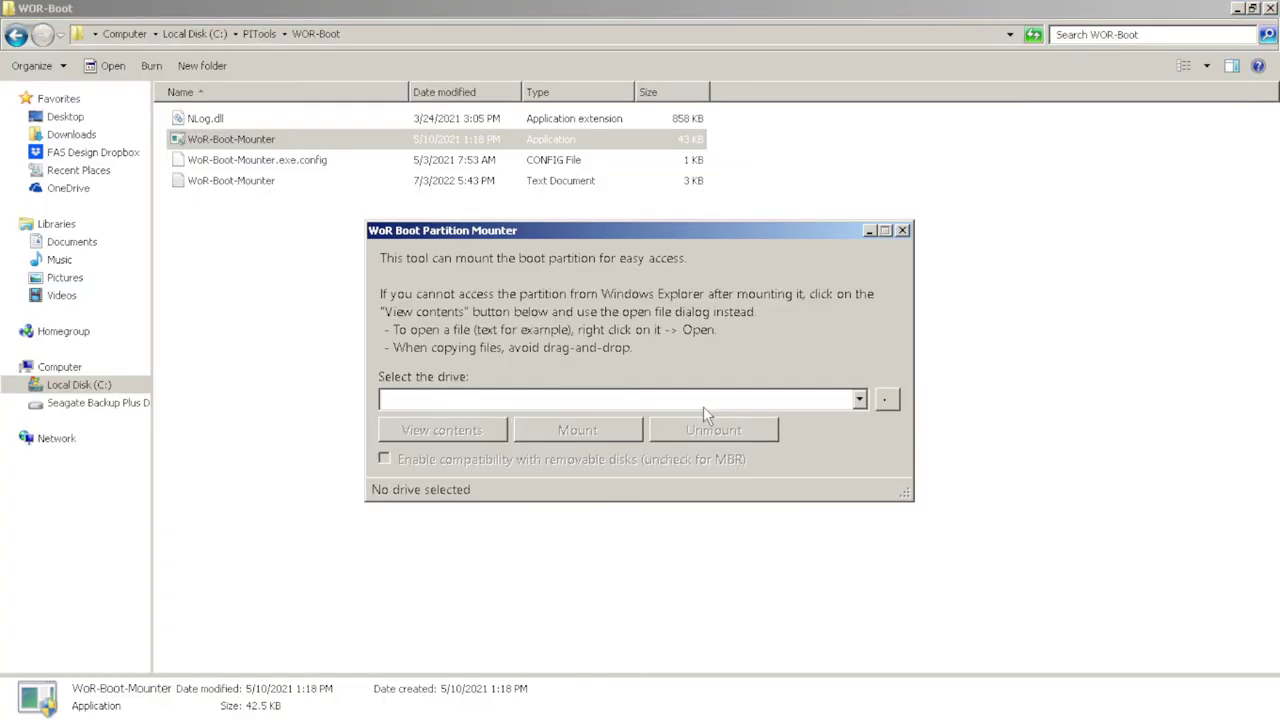
Step: Mount the boot partition of Disk 2, the 28 GB SanDisk Ultra USB Device, and minimize the mounter
click(858, 400)
click(836, 414)
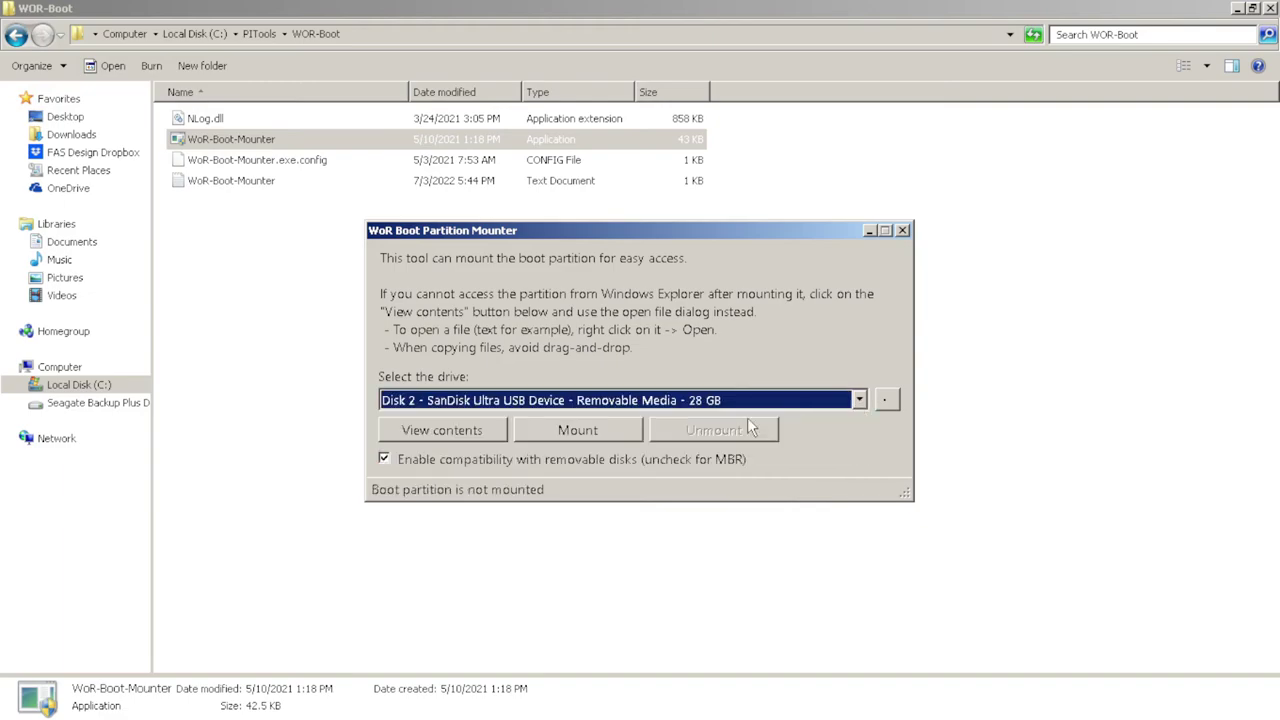
click(578, 430)
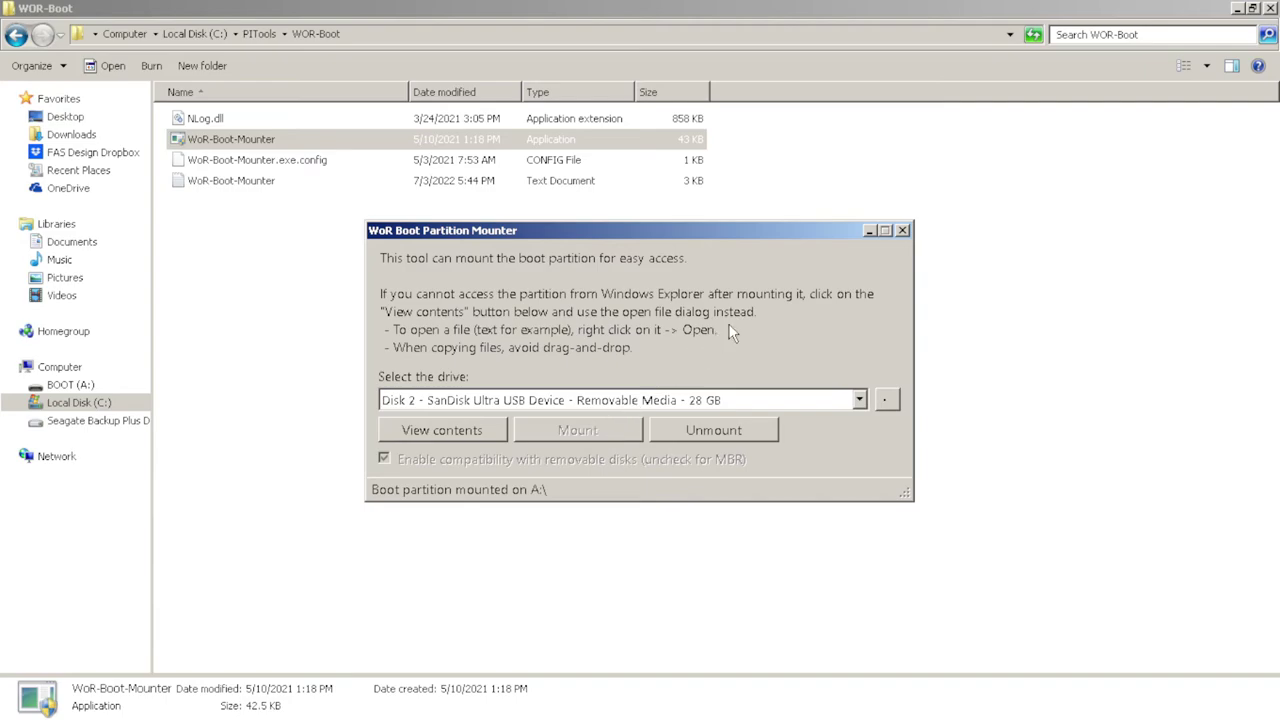
click(869, 232)
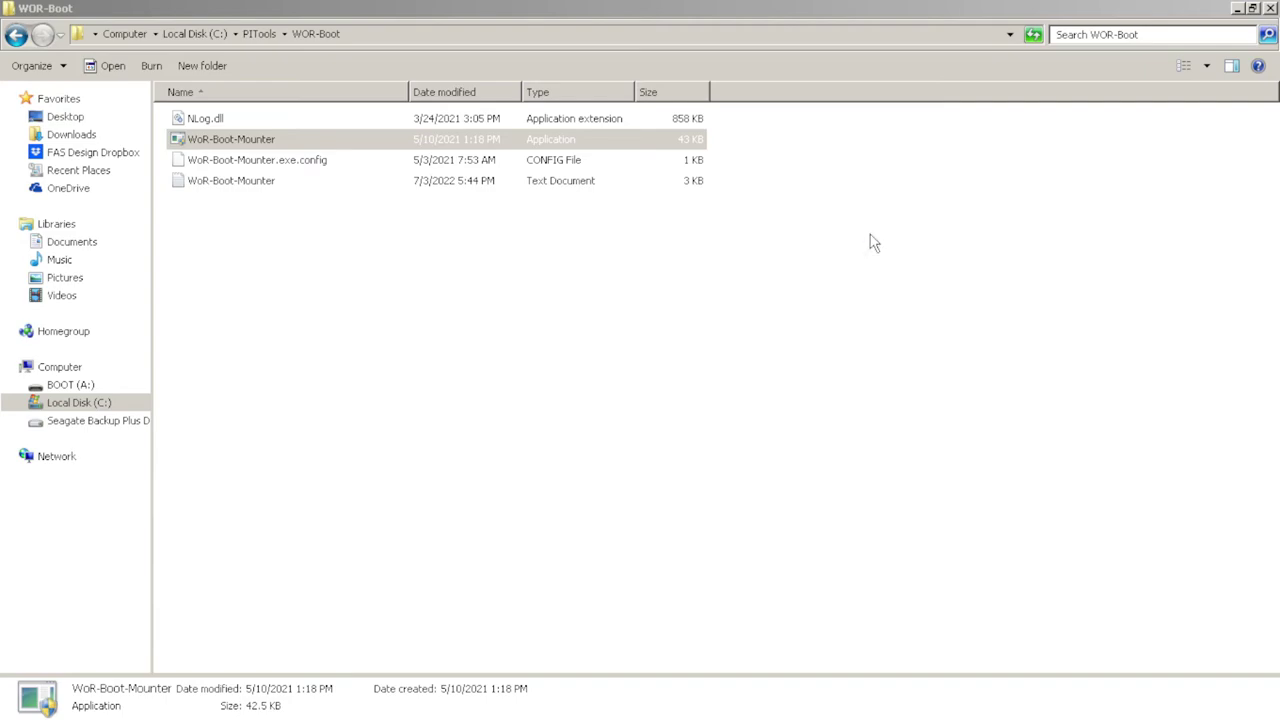
Step: Try to open the BOOT (A:) drive, then minimize the file browser
click(78, 388)
click(757, 398)
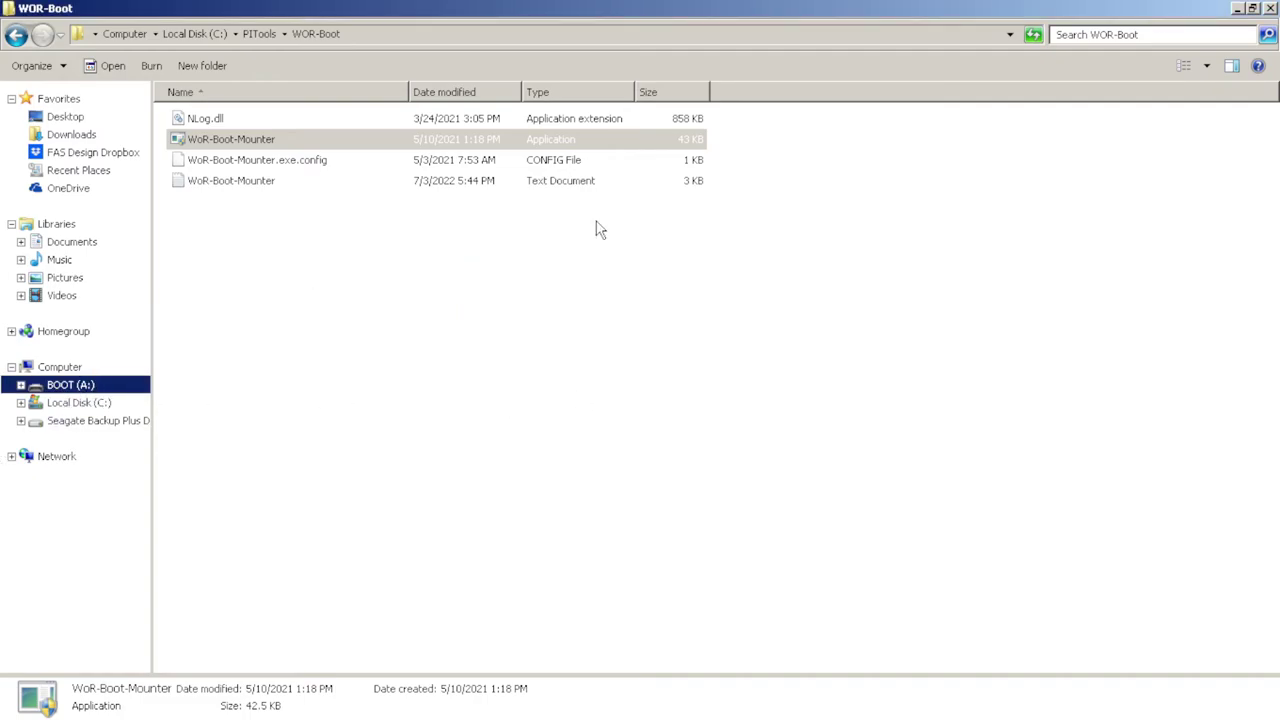
click(1237, 9)
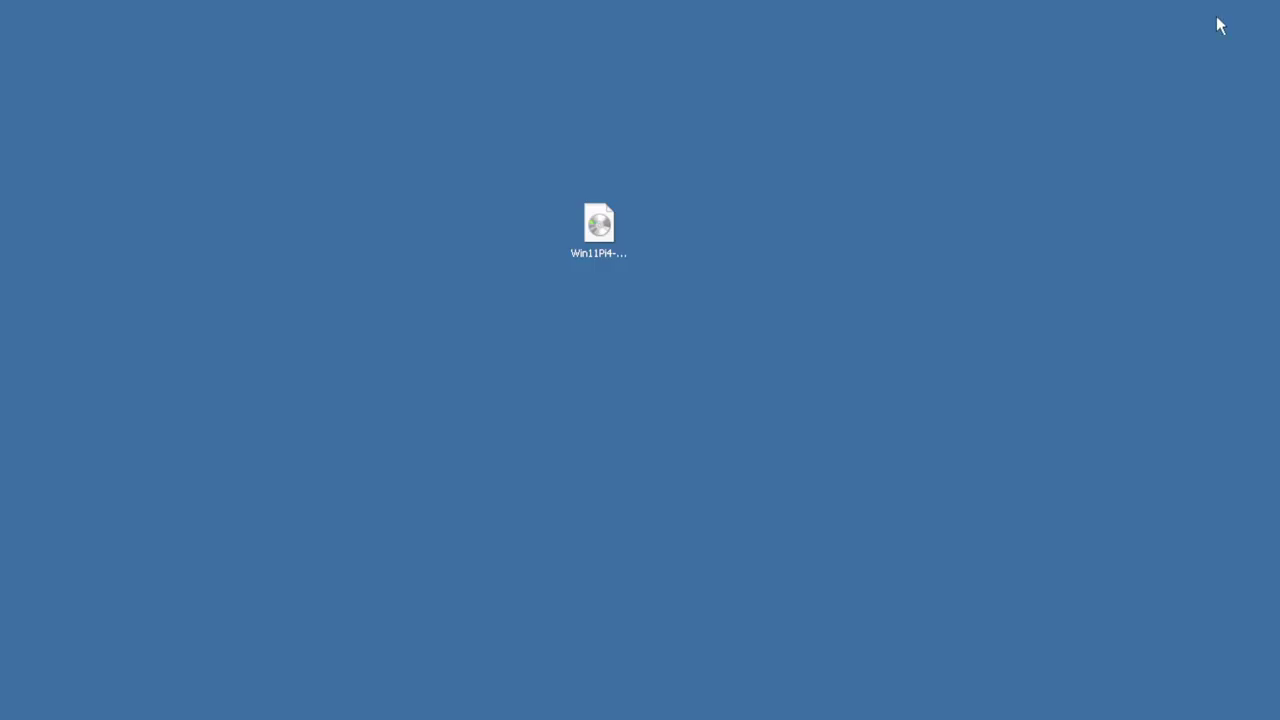
Step: Choose Win11Pi4-ActiveOS.img from the desktop as the image file in Win32 Disk Imager, keeping A:\ as the device
click(592, 238)
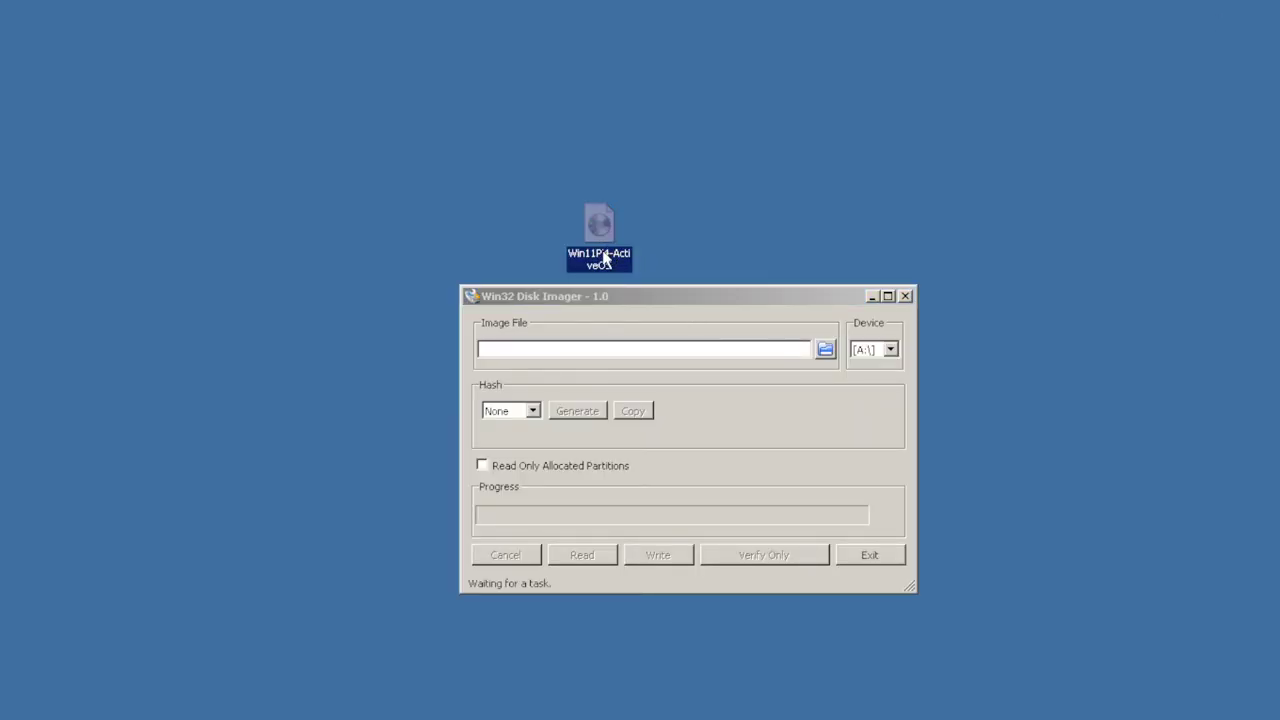
click(646, 305)
click(888, 350)
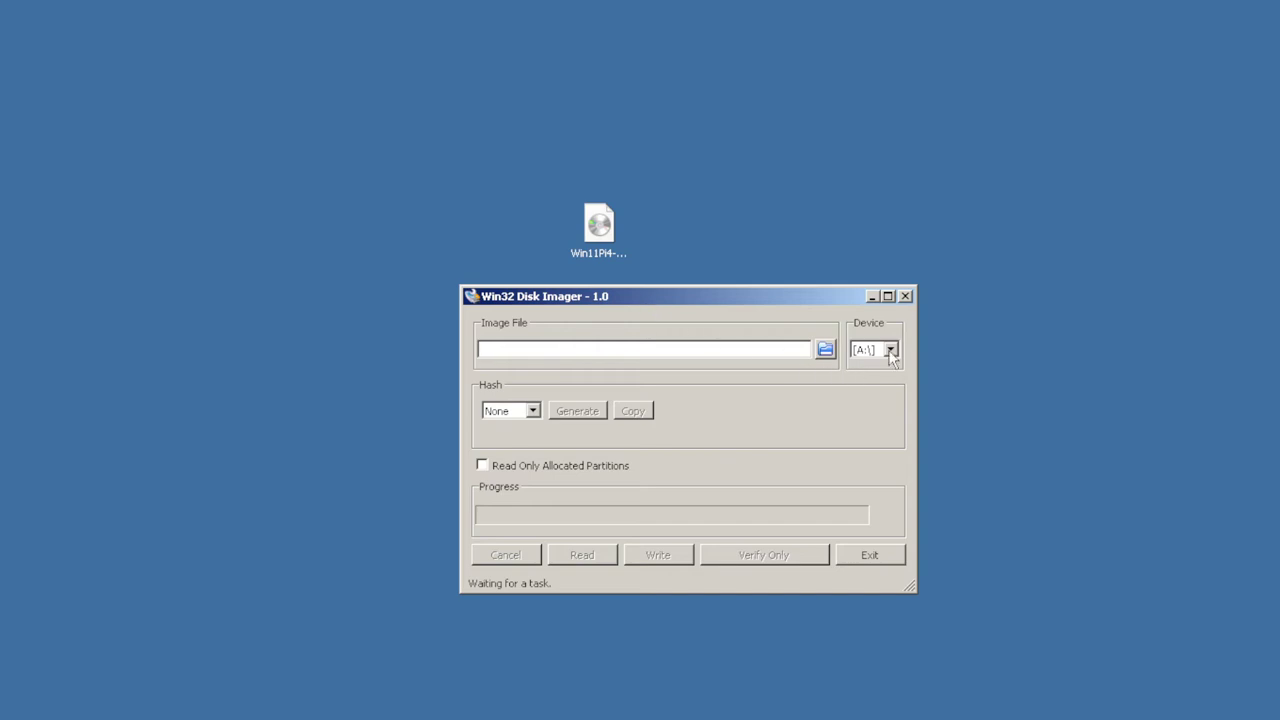
click(826, 350)
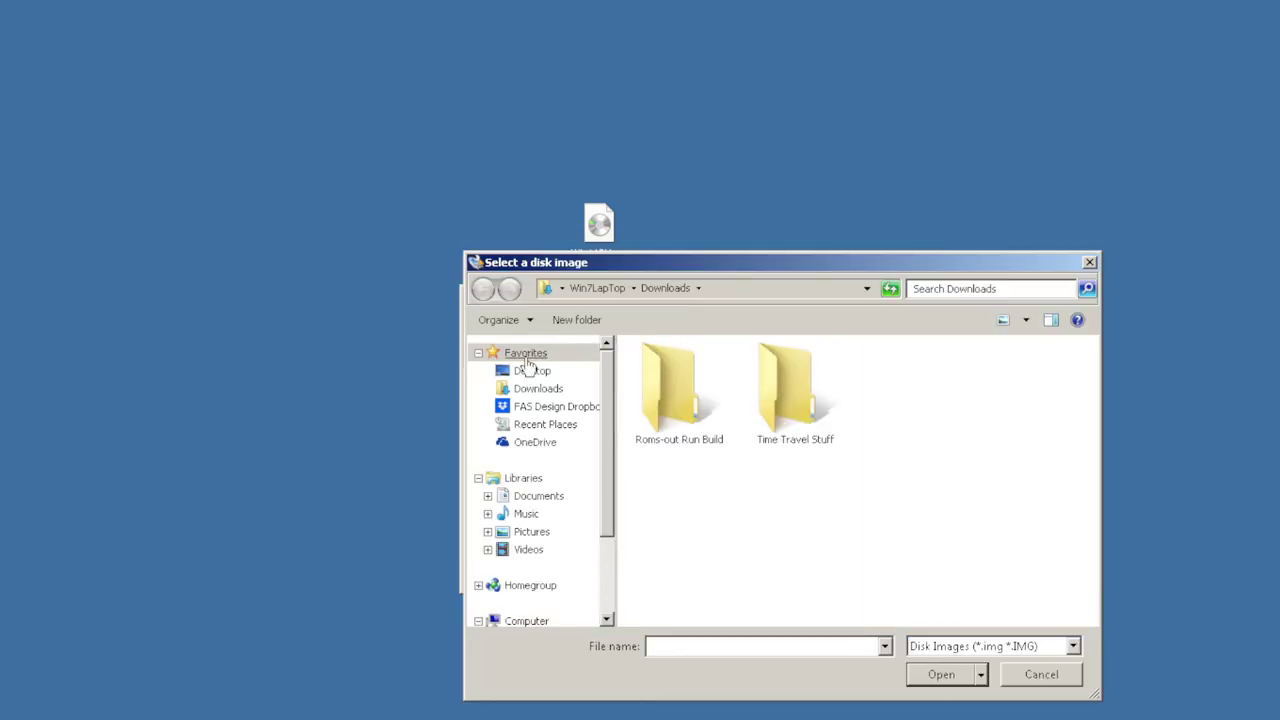
click(530, 370)
click(748, 424)
scroll(750, 426, down, 5)
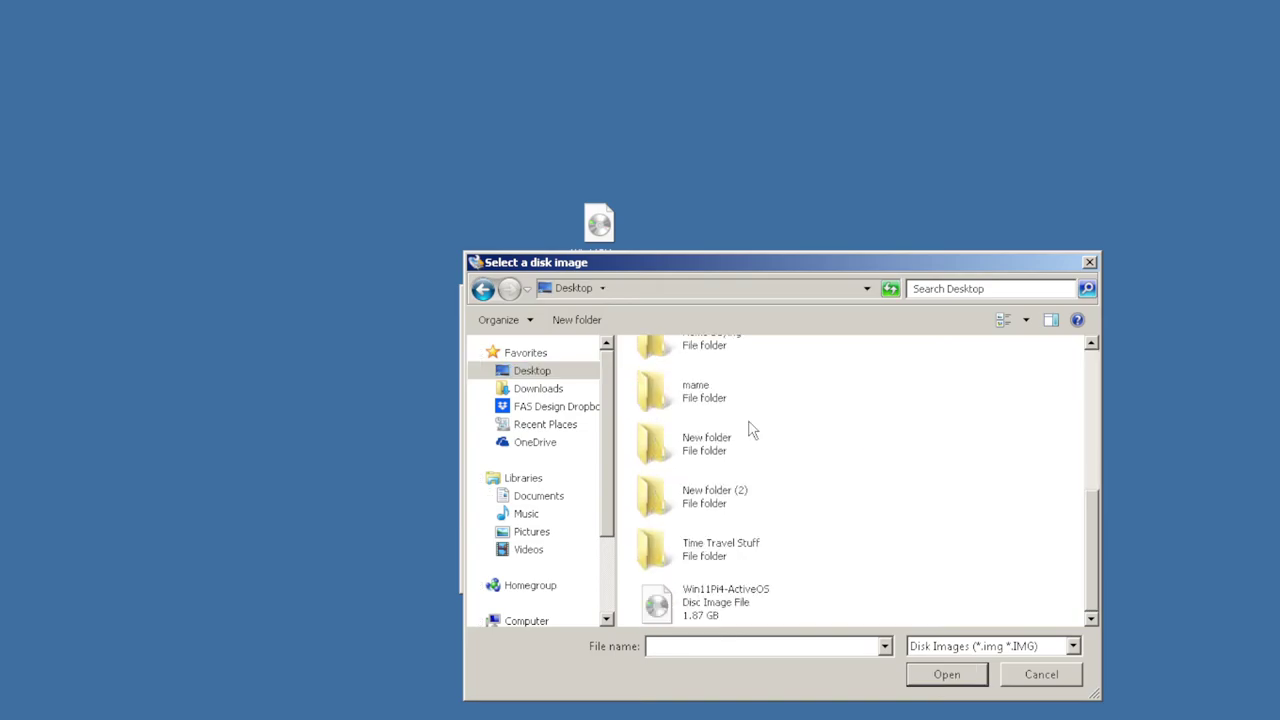
click(738, 608)
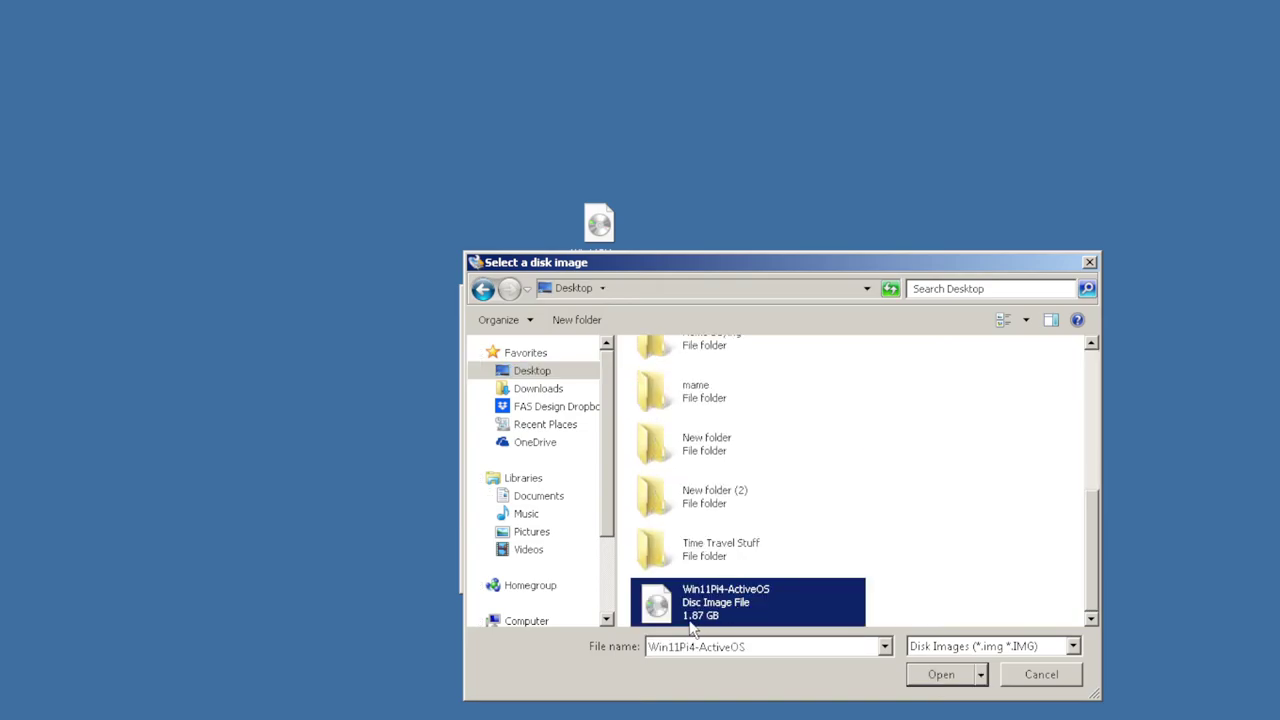
click(952, 678)
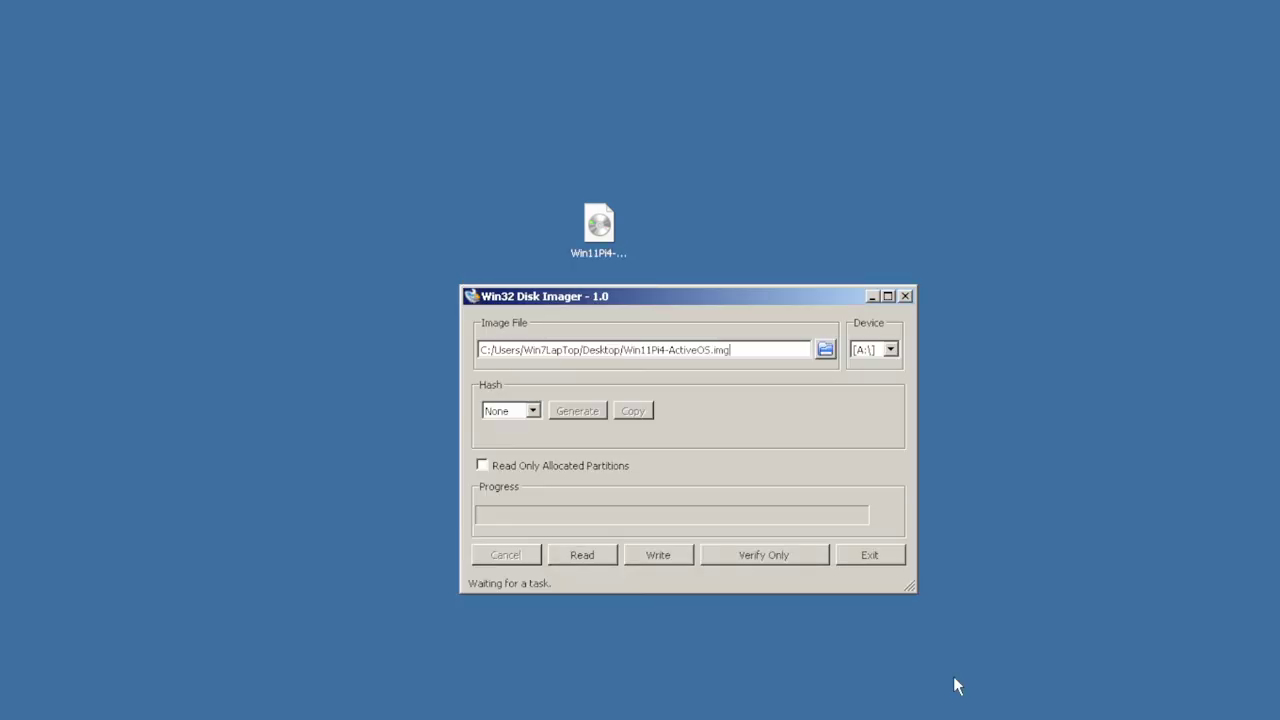
Step: Read device A:\ into the selected image, allowing the existing file to be overwritten
click(577, 558)
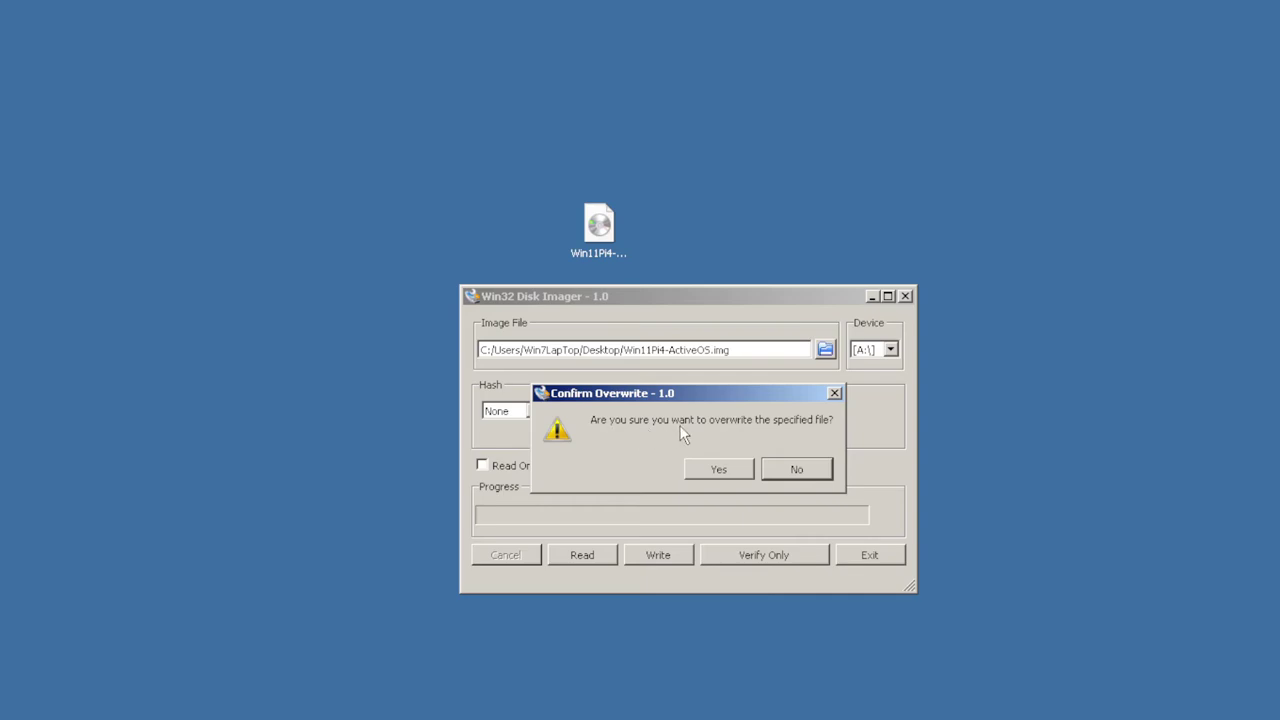
click(726, 469)
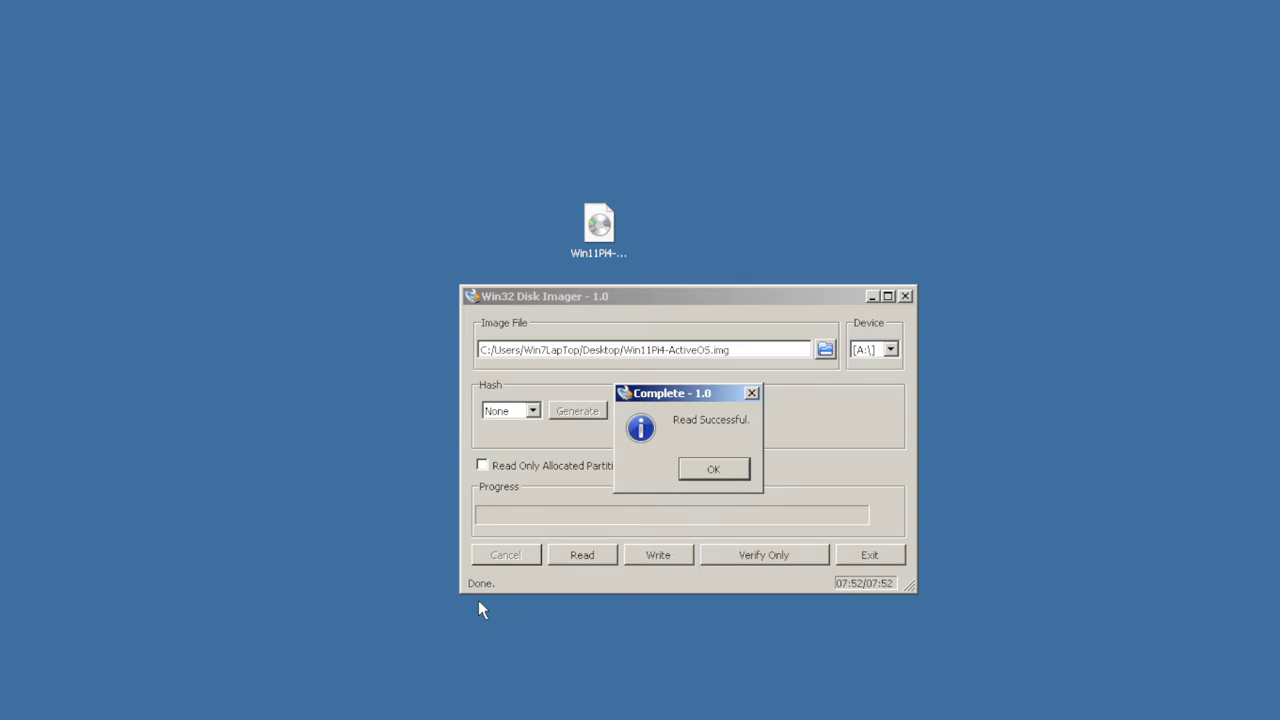
click(735, 467)
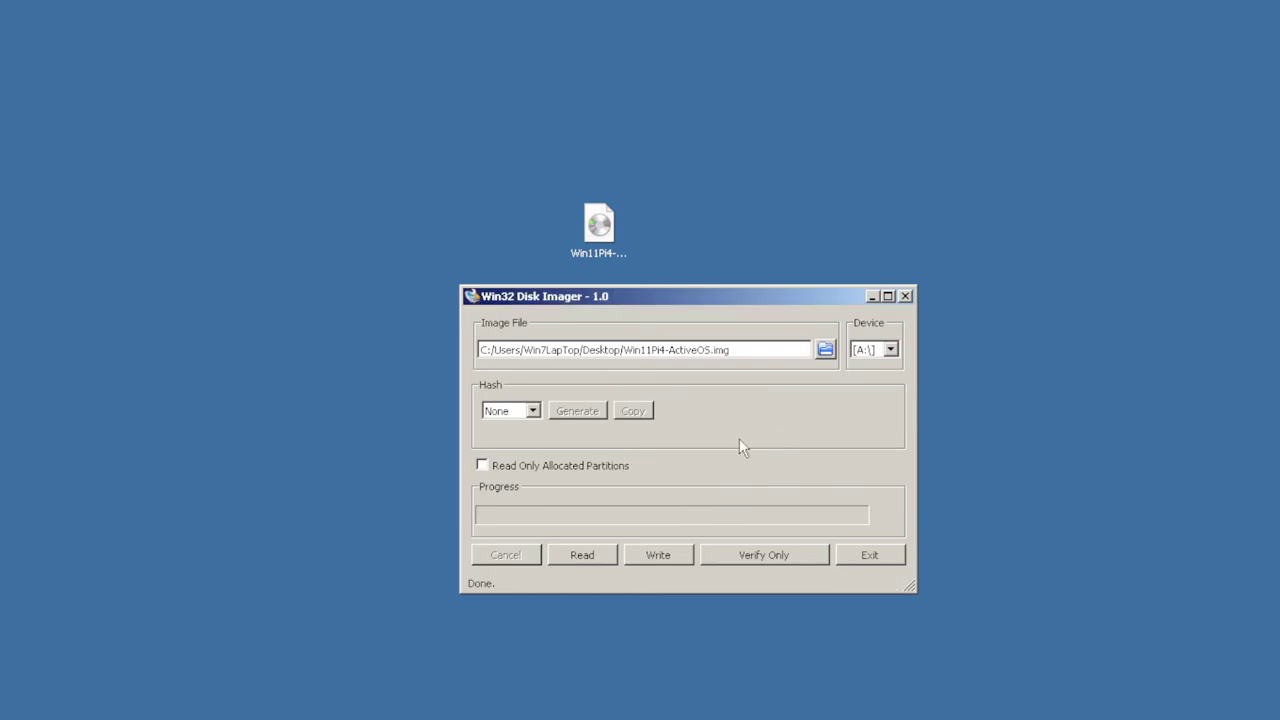
Step: Close Win32 Disk Imager, unmount the SanDisk drive's boot partition and close the mounter
click(904, 296)
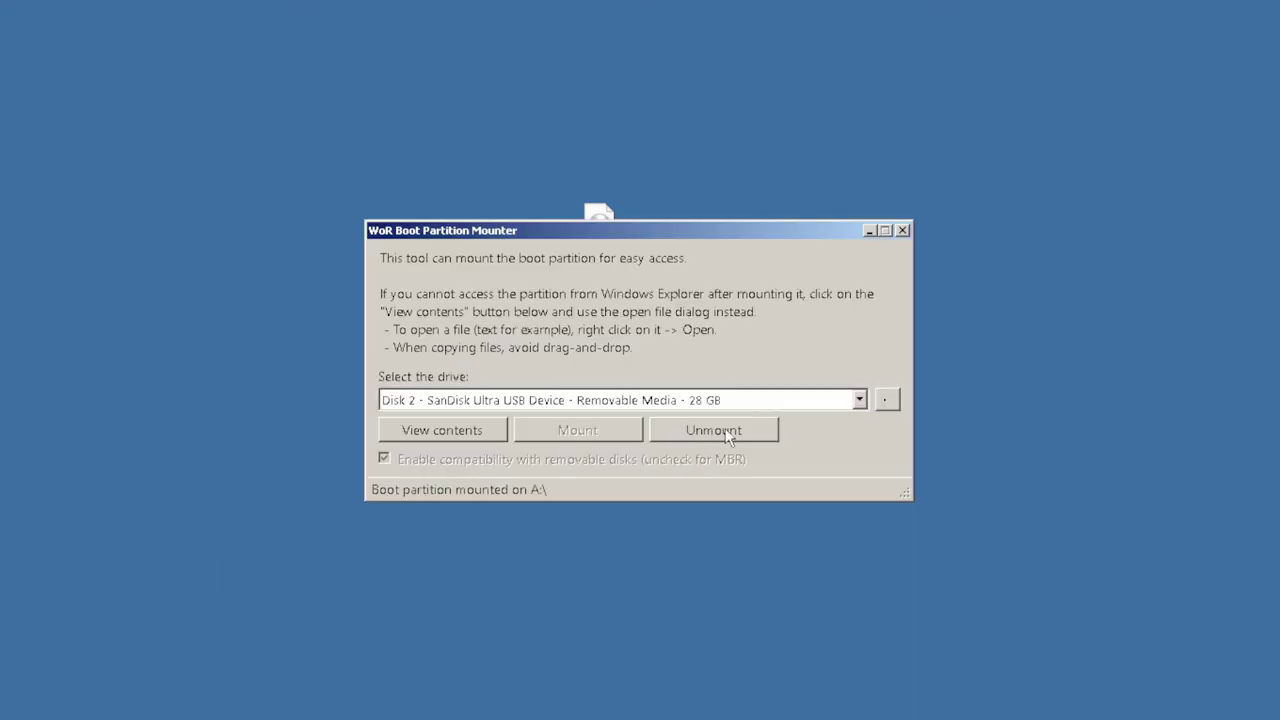
click(718, 436)
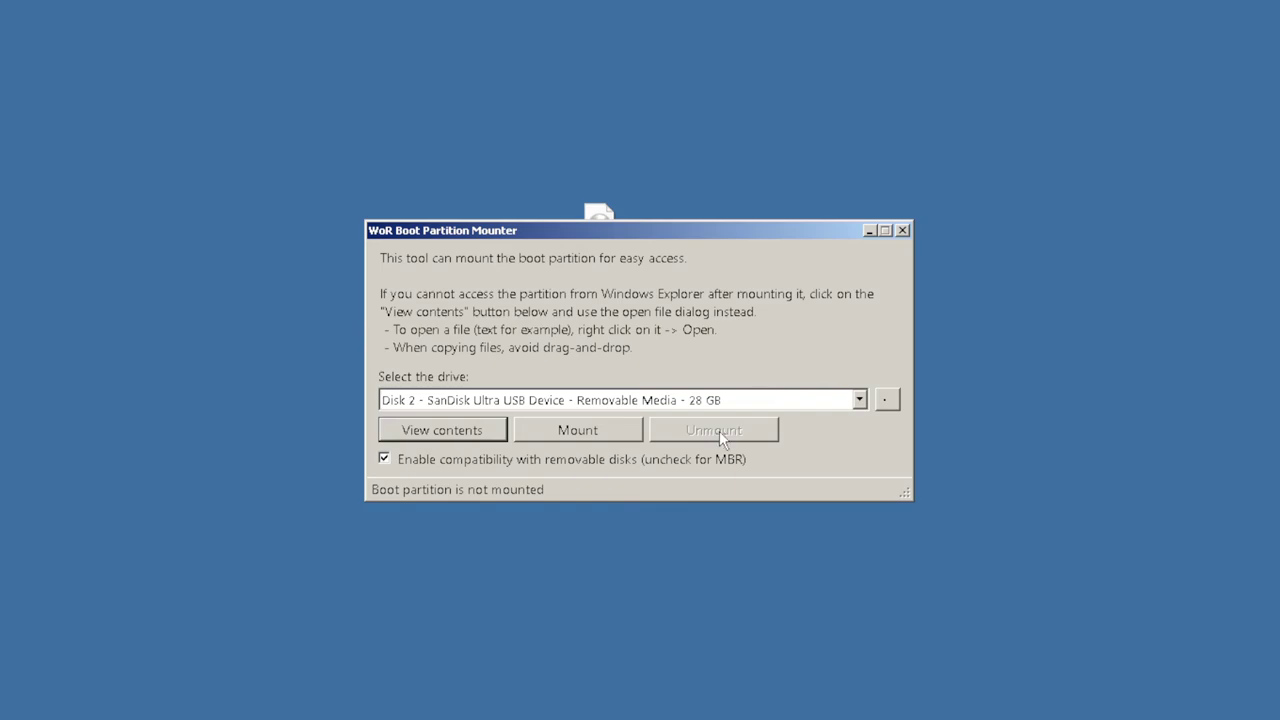
click(902, 231)
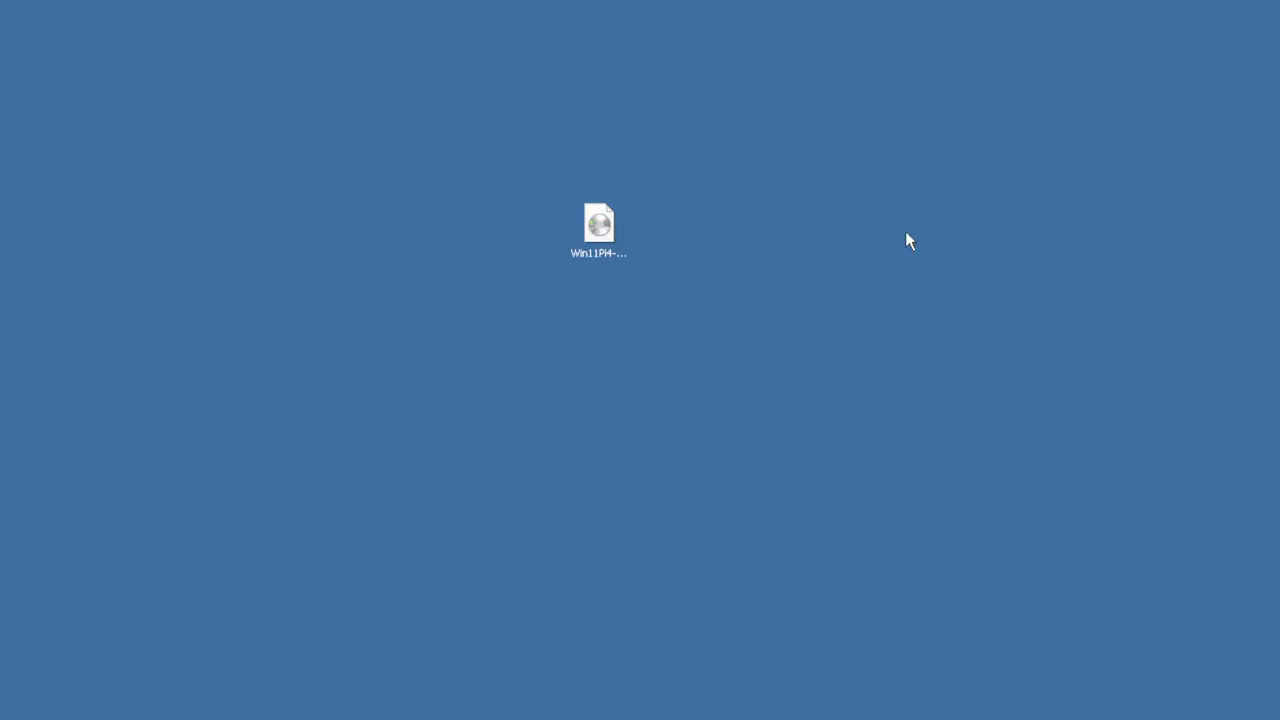
Step: Open Removable Disk (F:), widen the Name column and open the SanDiskMemoryZone_QuickStartGuide PDF
key(super+e)
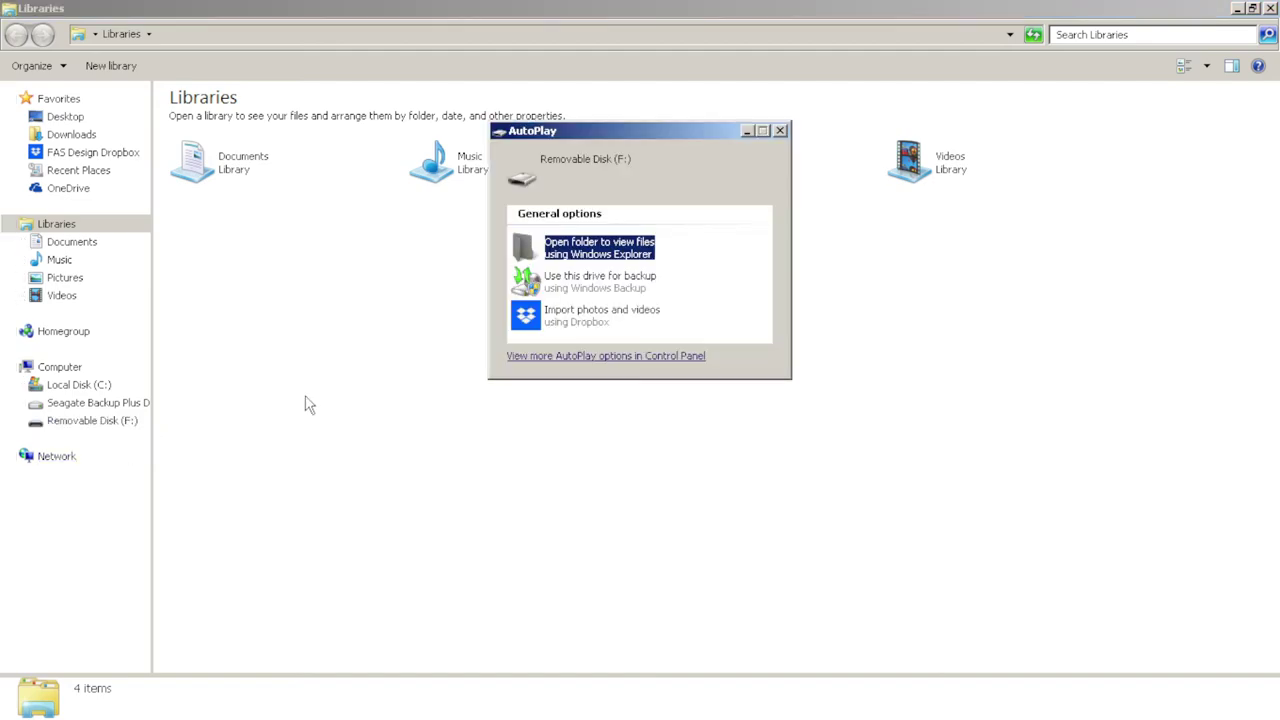
click(580, 250)
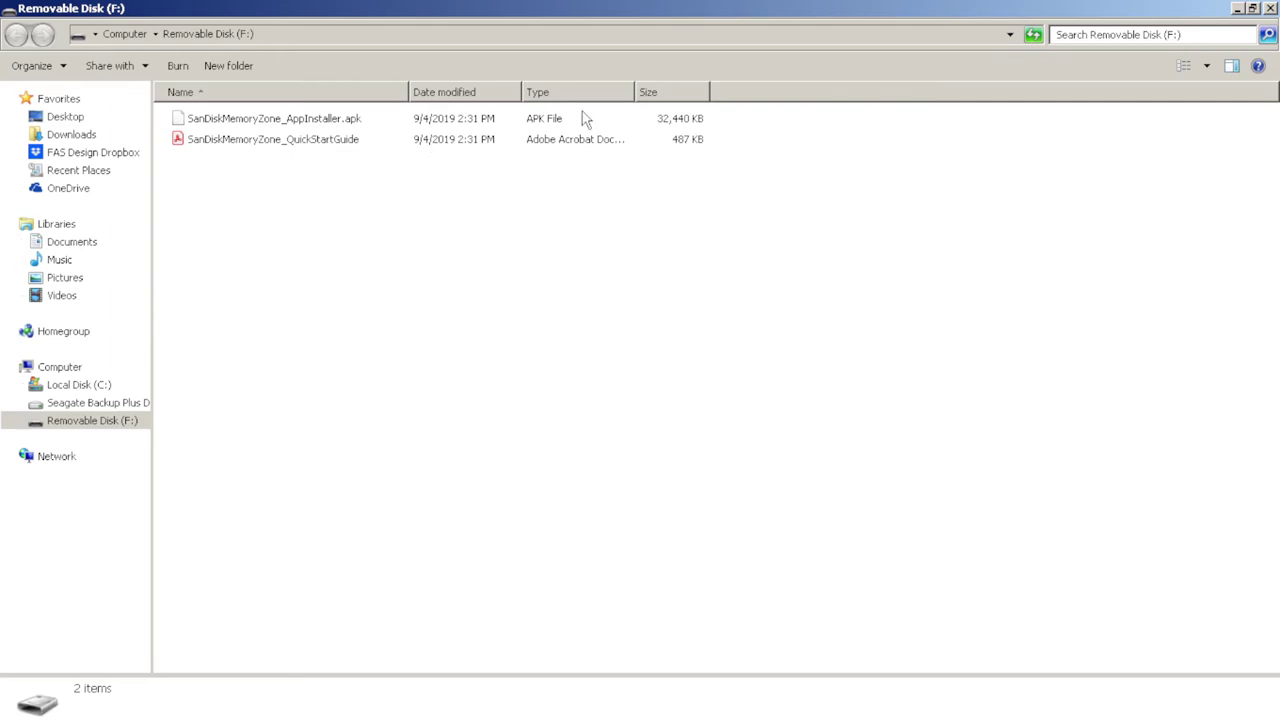
drag(408, 91, 517, 91)
click(336, 148)
double_click(336, 148)
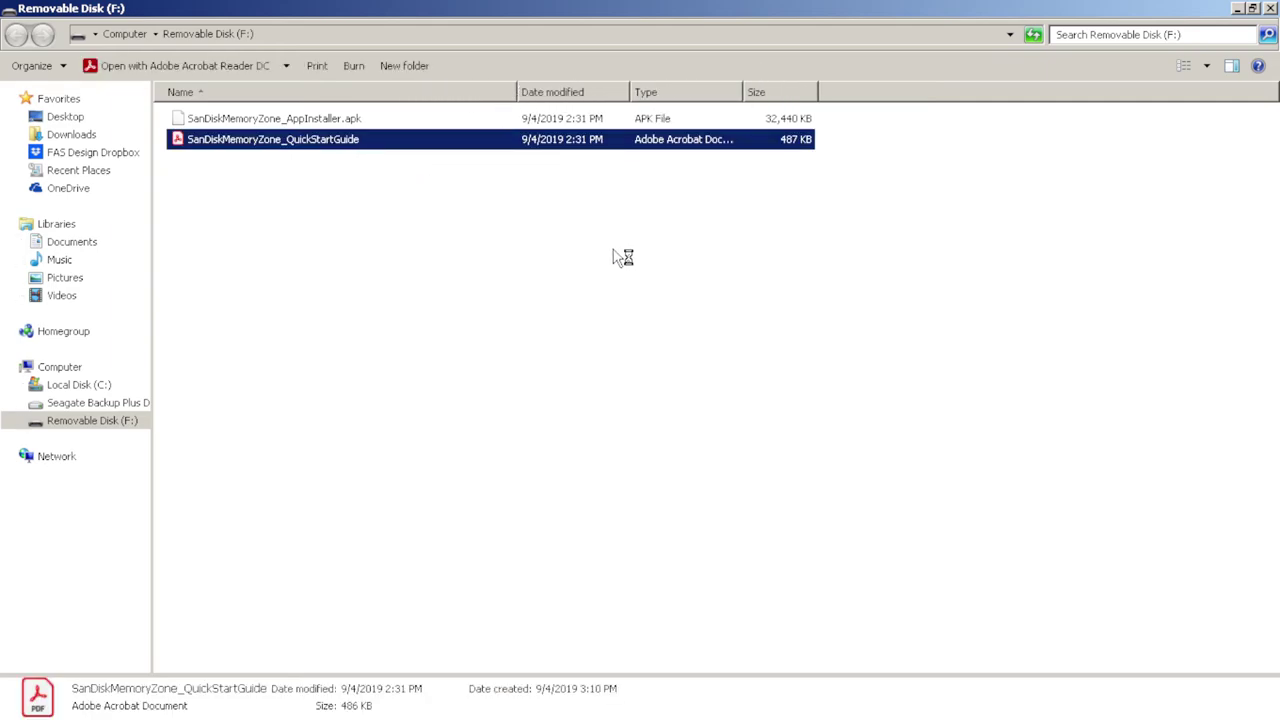
Step: Look through the pages of the SanDiskMemoryZone_QuickStartGuide PDF, and close the Removable Disk (F:) and Libraries windows
scroll(634, 309, down, 15)
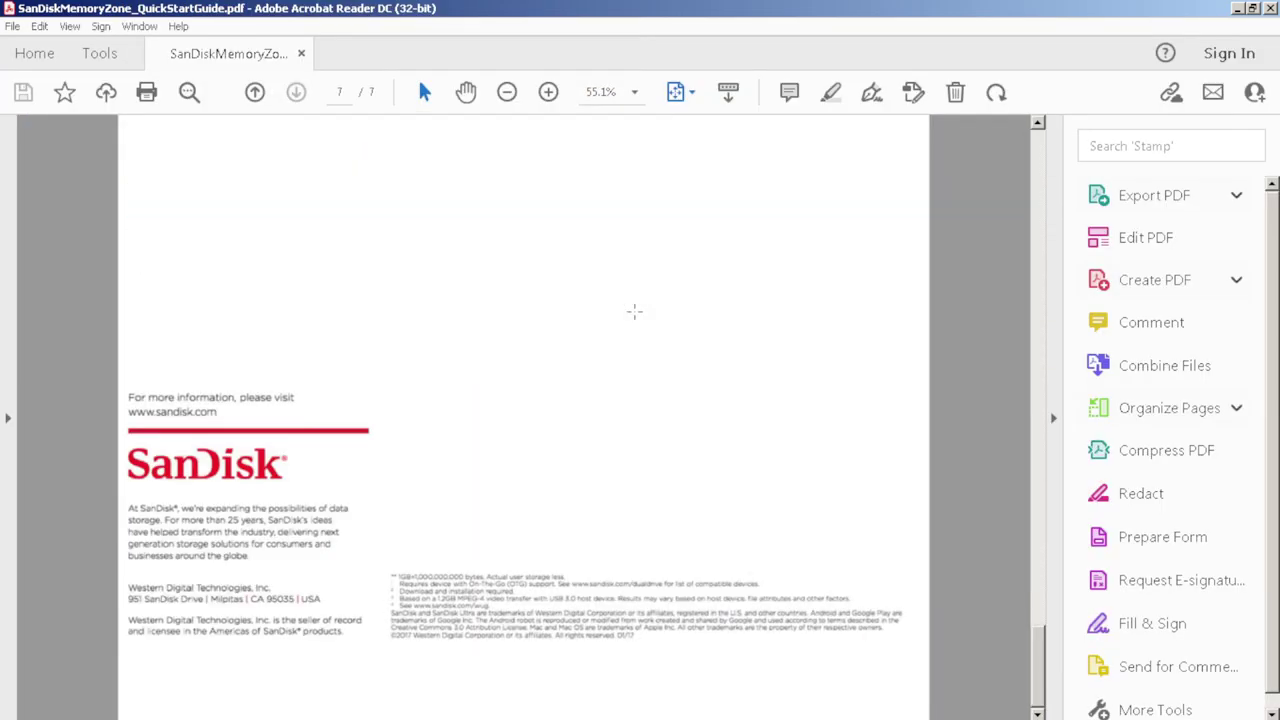
scroll(634, 311, up, 5)
scroll(634, 311, up, 10)
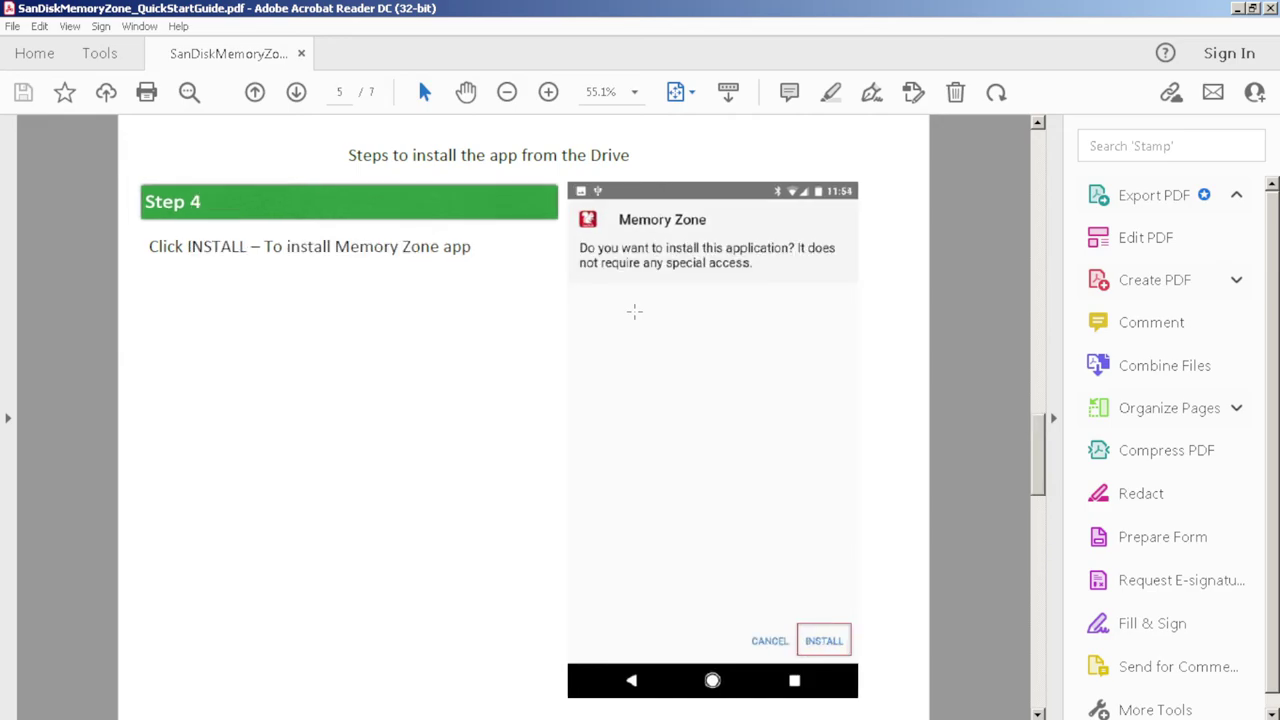
scroll(634, 311, up, 3)
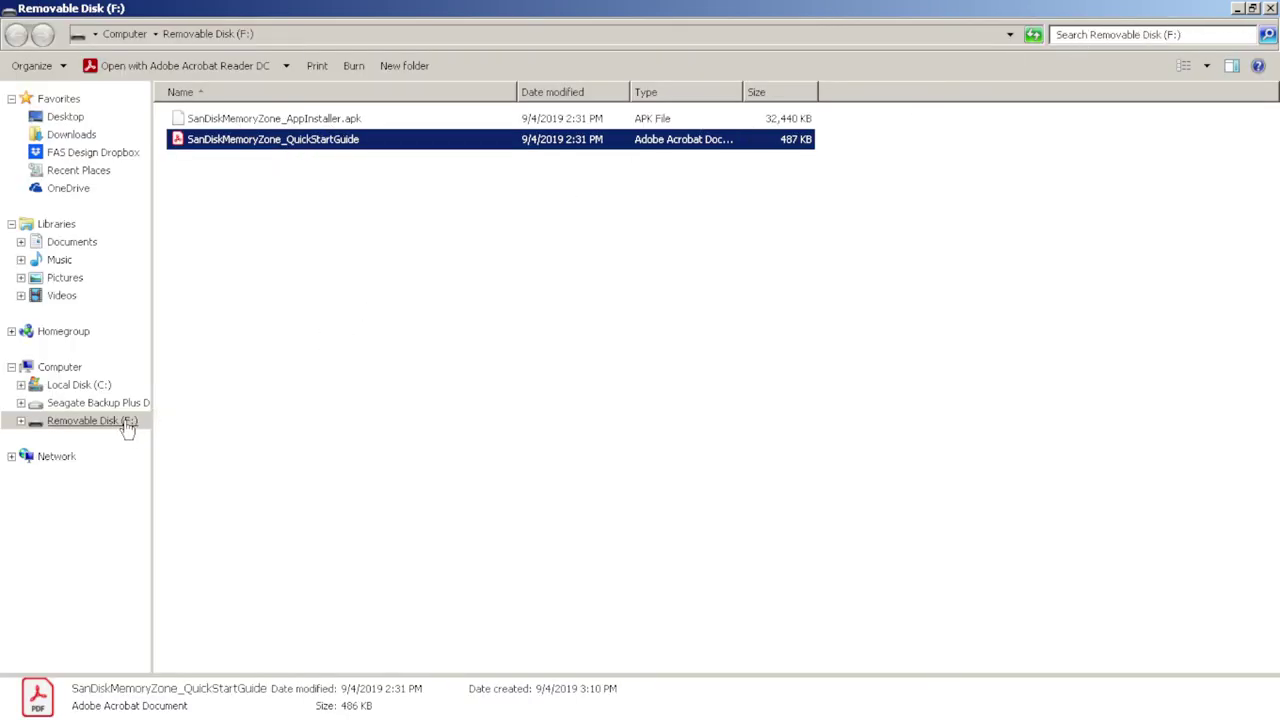
click(1270, 8)
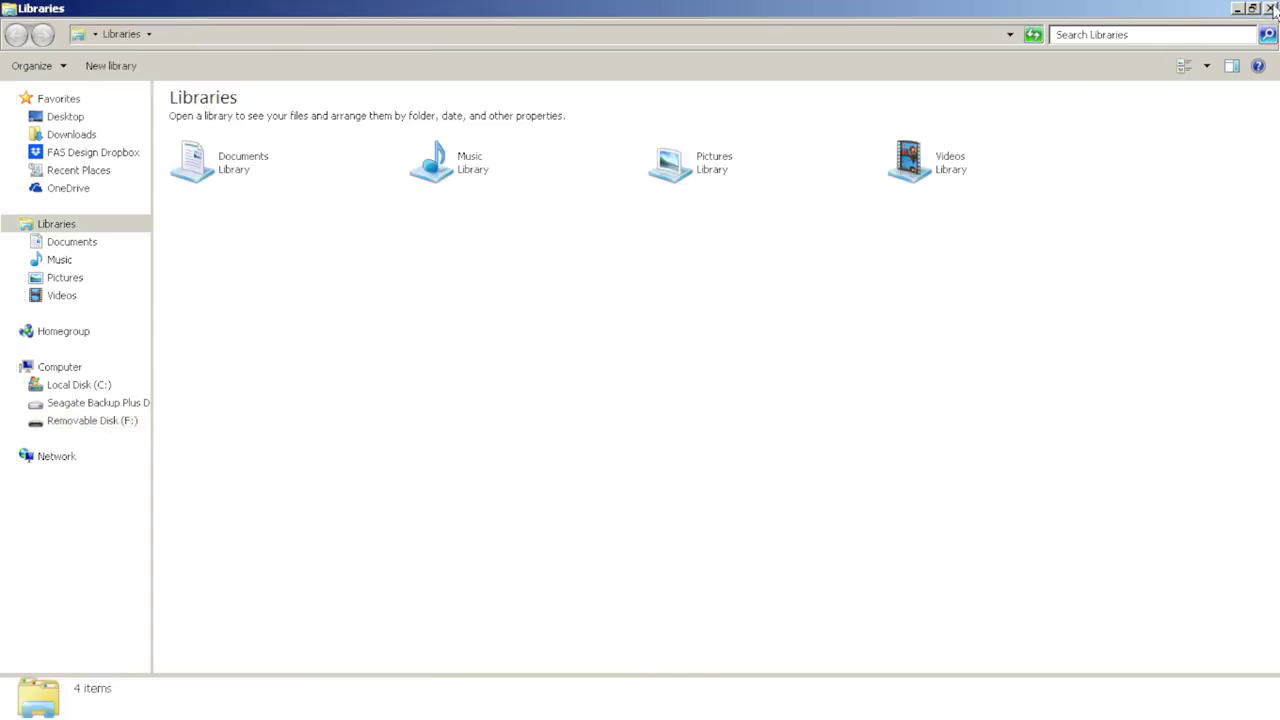
click(1270, 8)
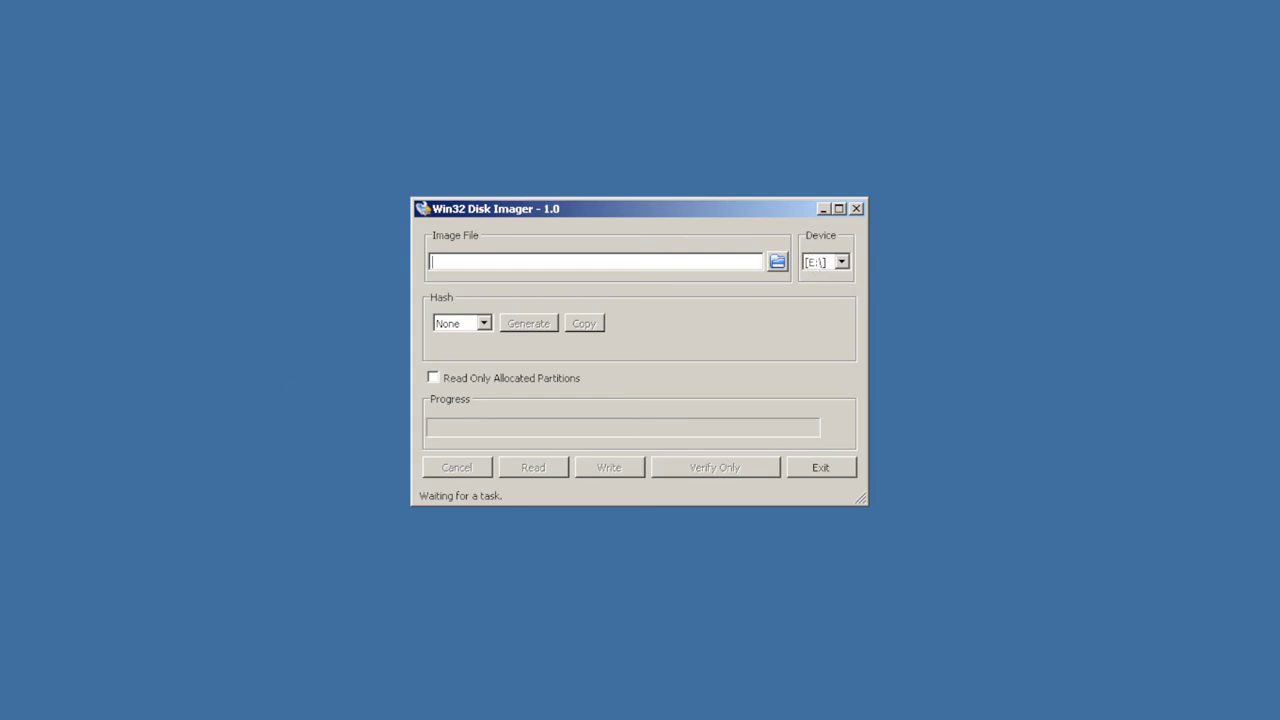
Step: Check the removable disk's drive letter in the file explorer, set the Win32 Disk Imager device to F:\ and move its window clear of the desktop image file
key(super+e)
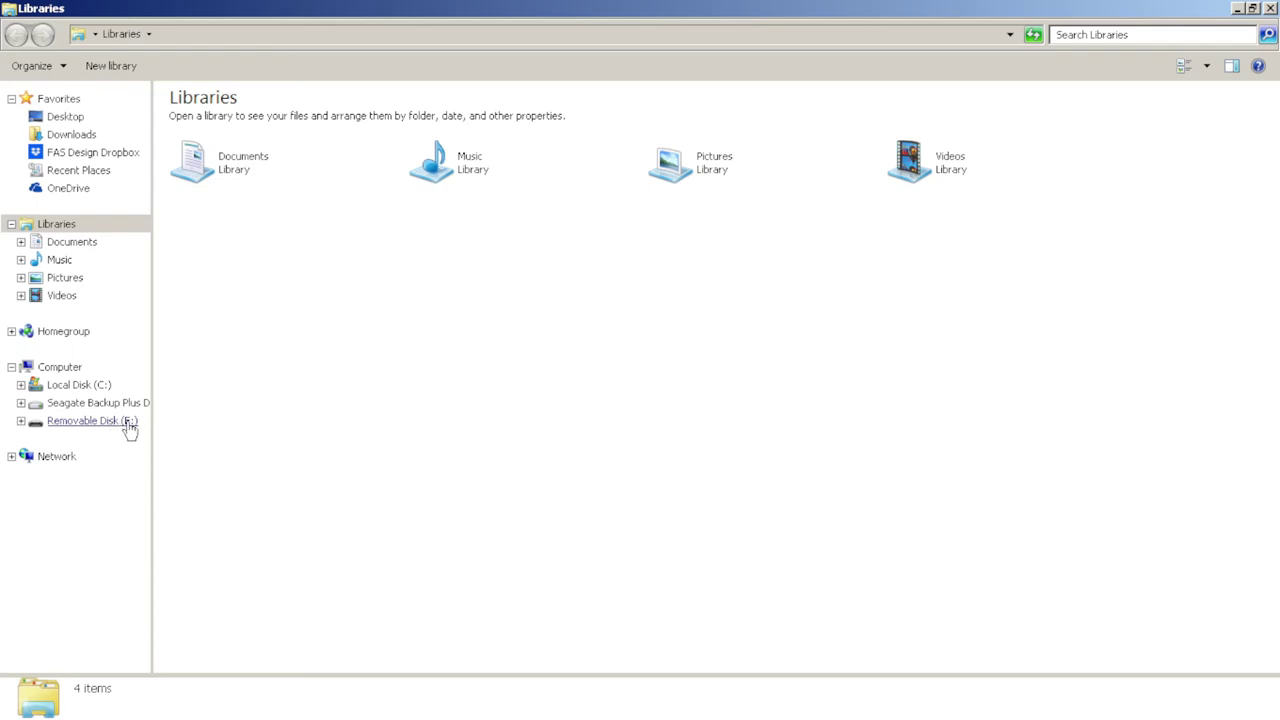
click(1237, 8)
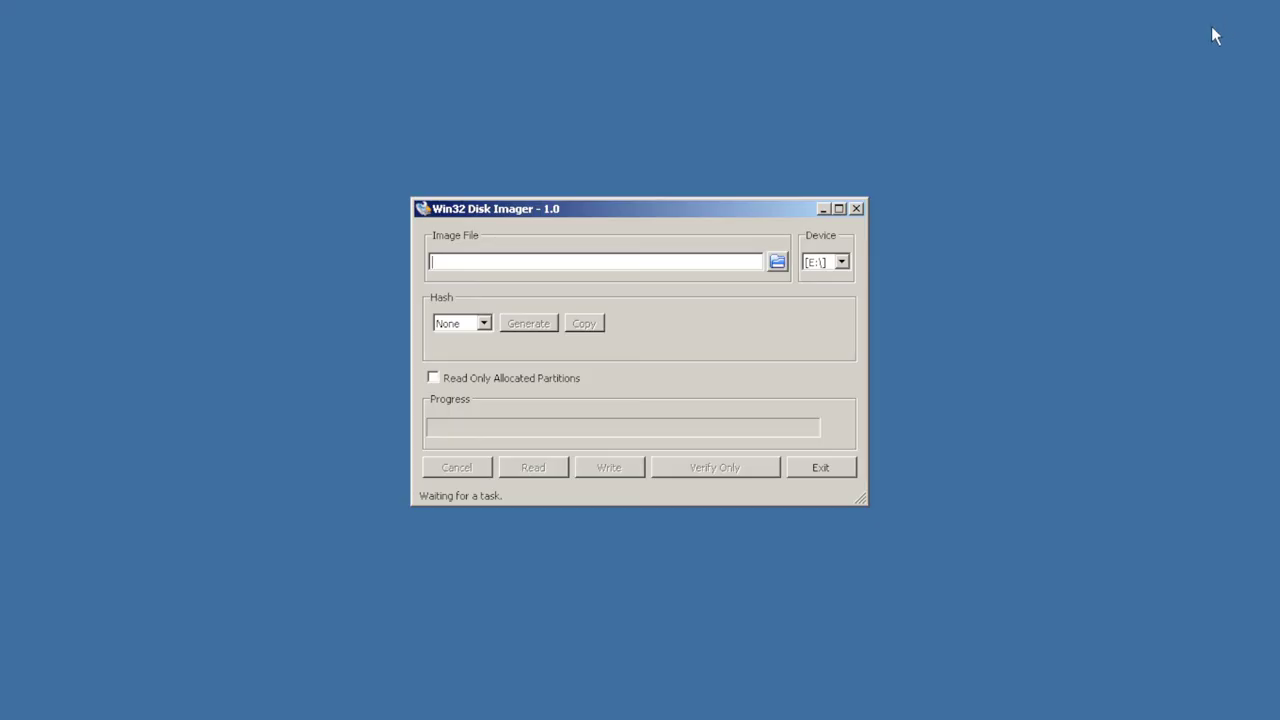
click(842, 262)
click(818, 291)
drag(710, 208, 707, 316)
Step: Check the file size of the Win11Pi4-ActiveOS image on the desktop in its properties
click(612, 236)
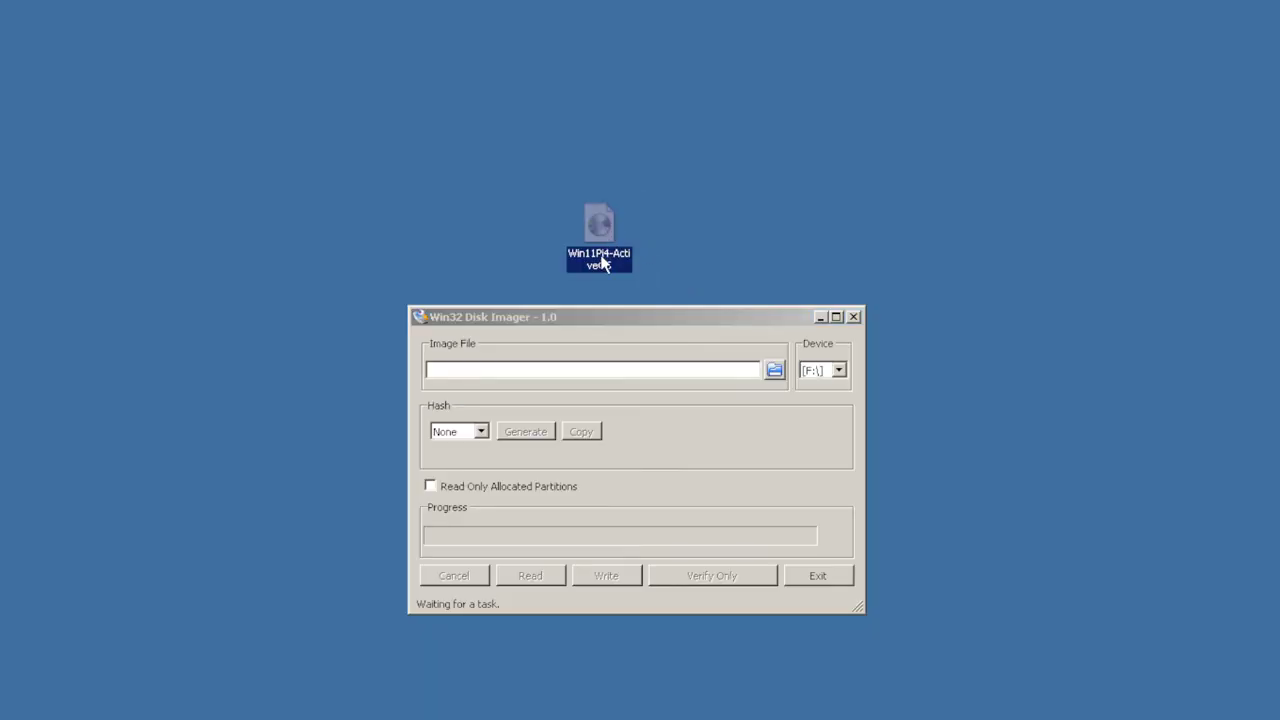
right_click(599, 231)
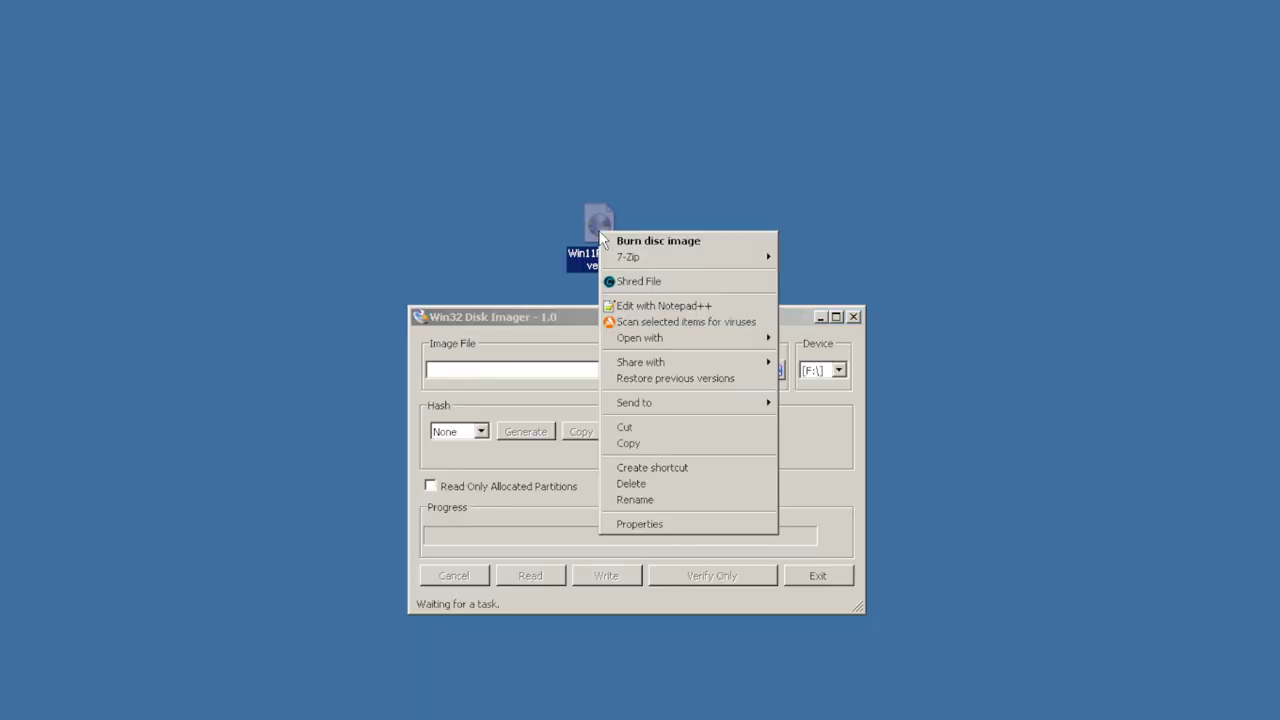
click(646, 531)
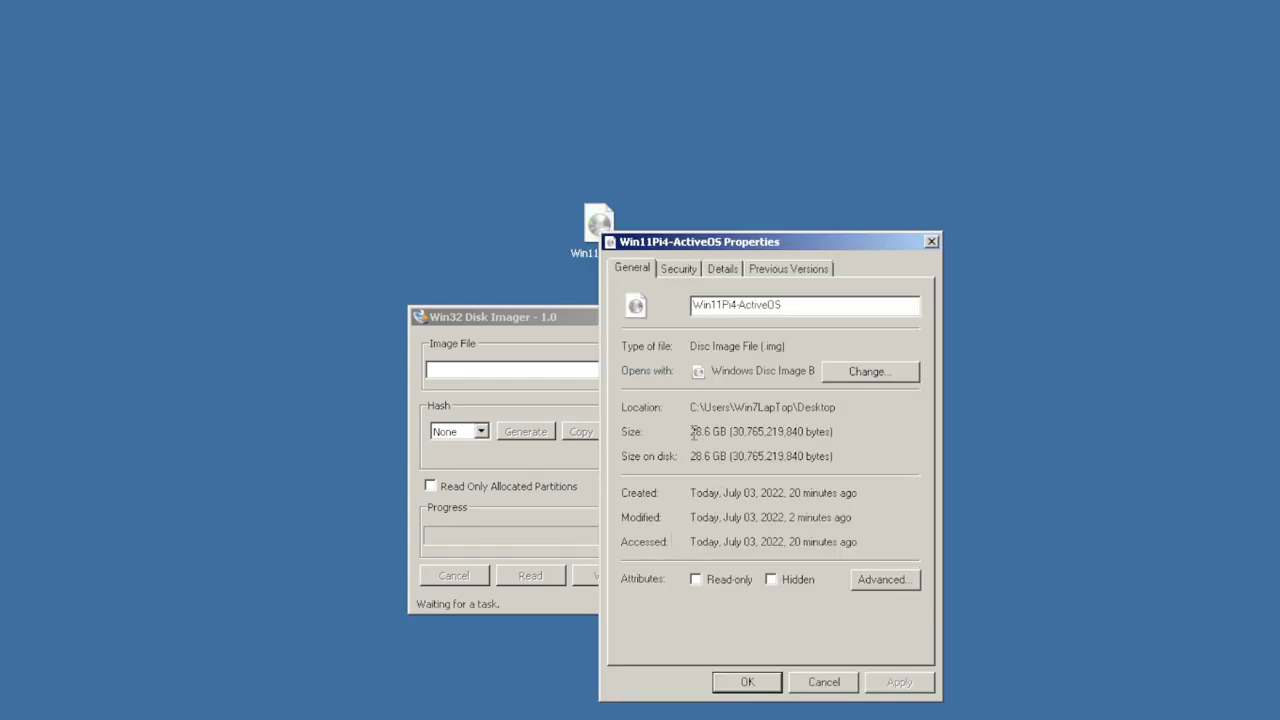
click(749, 684)
Step: Load Win11Pi4-ActiveOS from the Desktop folder as the image file in Win32 Disk Imager
click(779, 369)
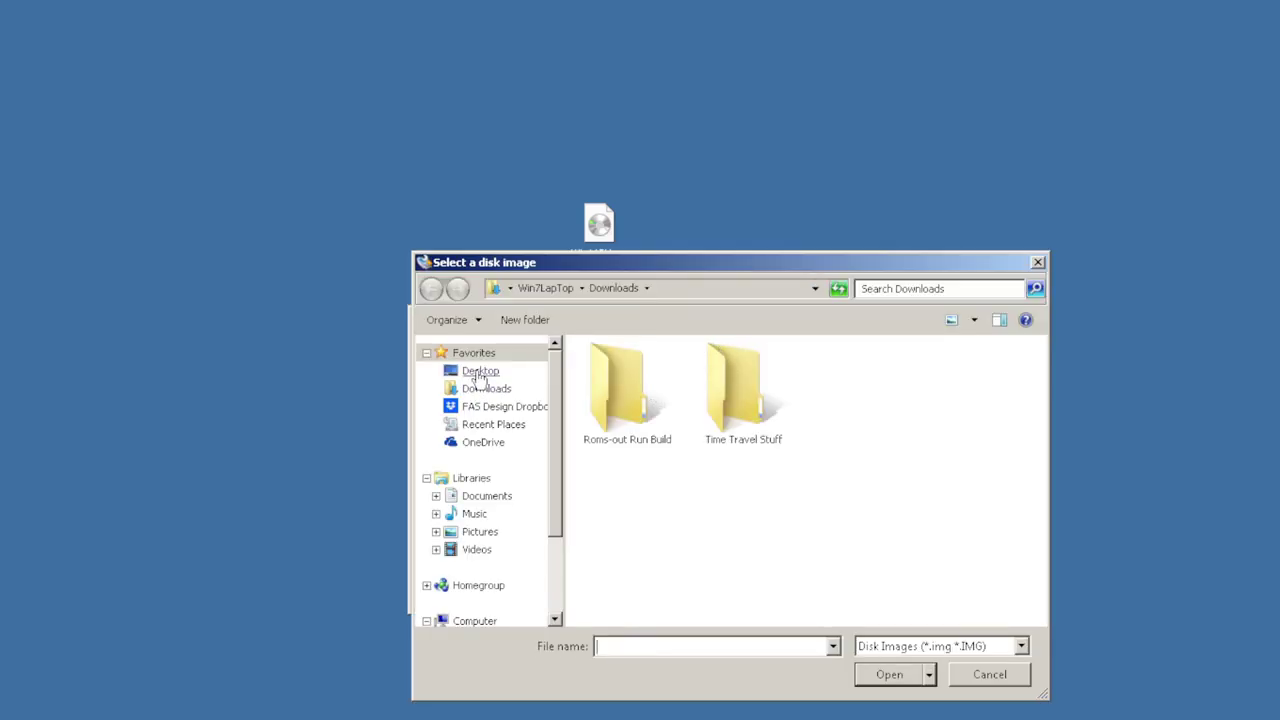
click(479, 370)
click(680, 464)
scroll(682, 462, down, 5)
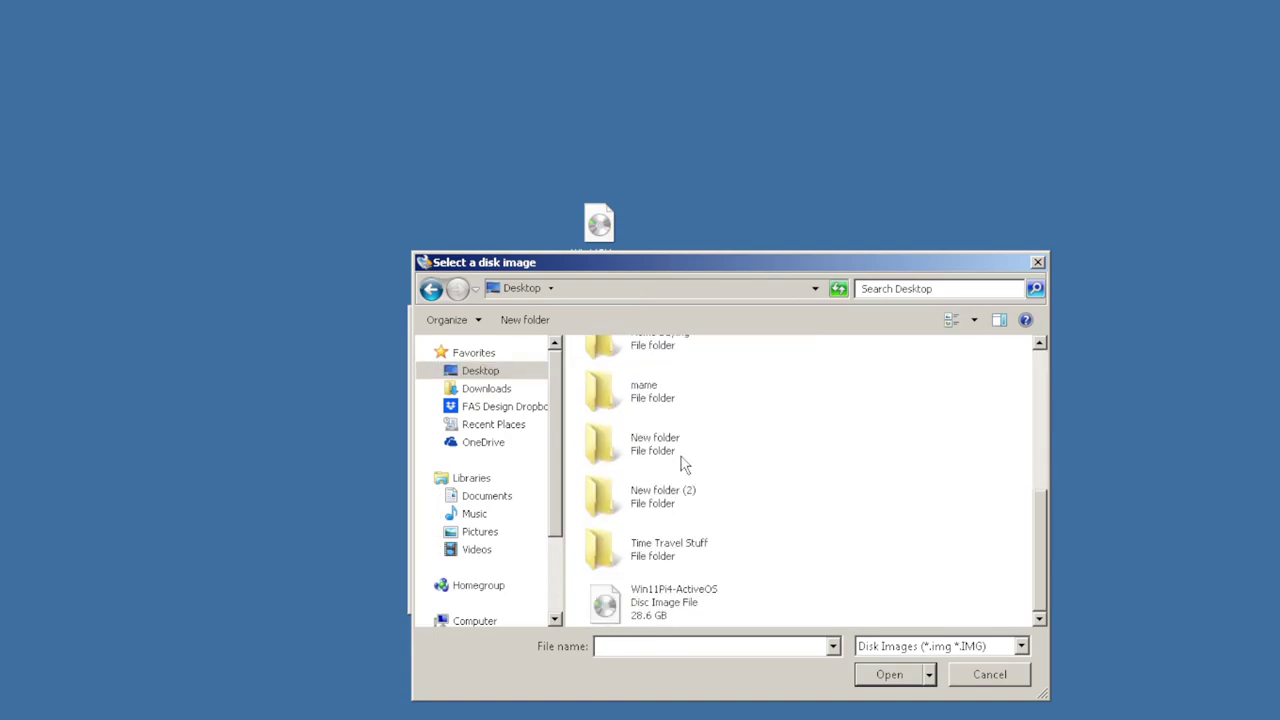
click(655, 604)
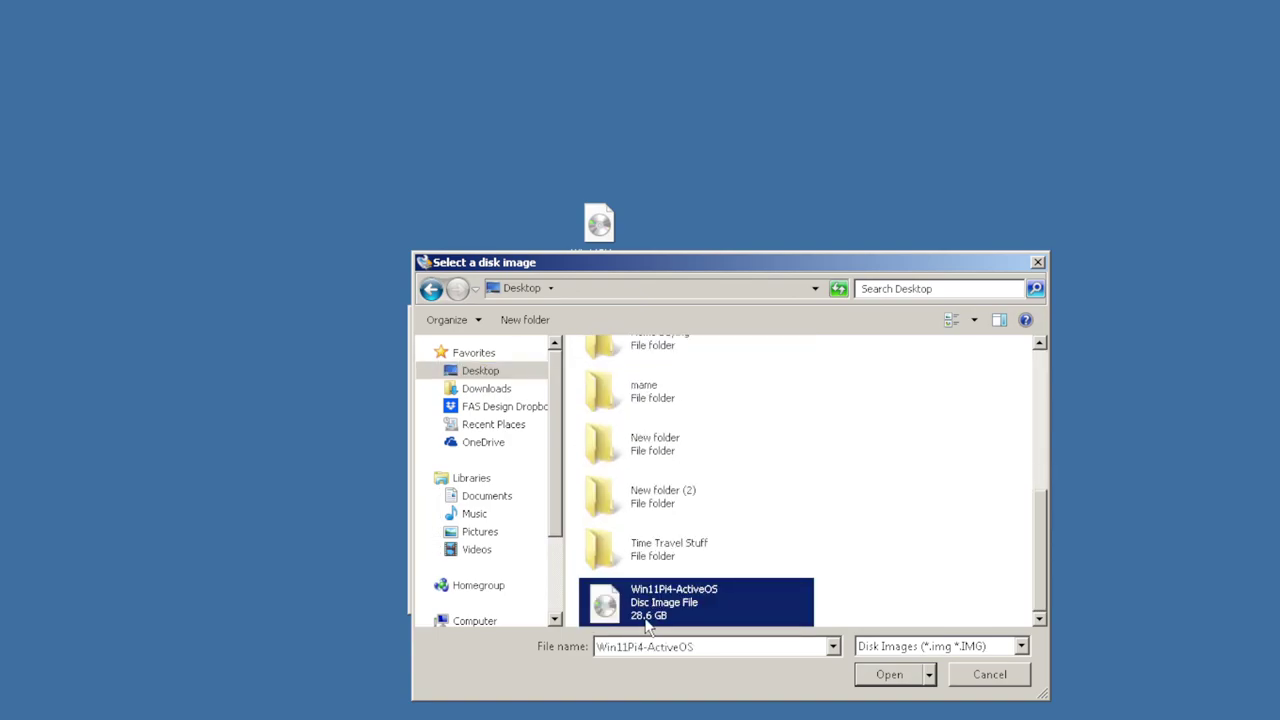
click(888, 675)
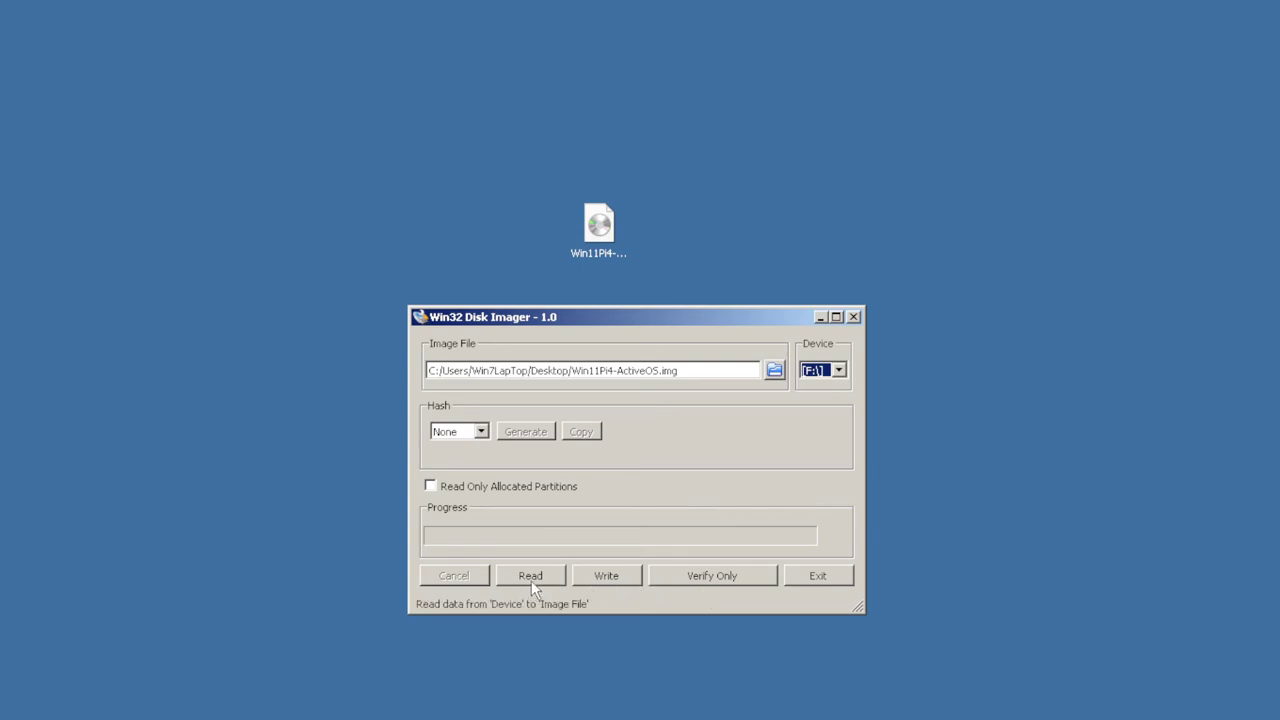
Step: Write the Win11Pi4-ActiveOS image to device F:\, accepting the overwrite, and exit Win32 Disk Imager once the write completes
click(604, 582)
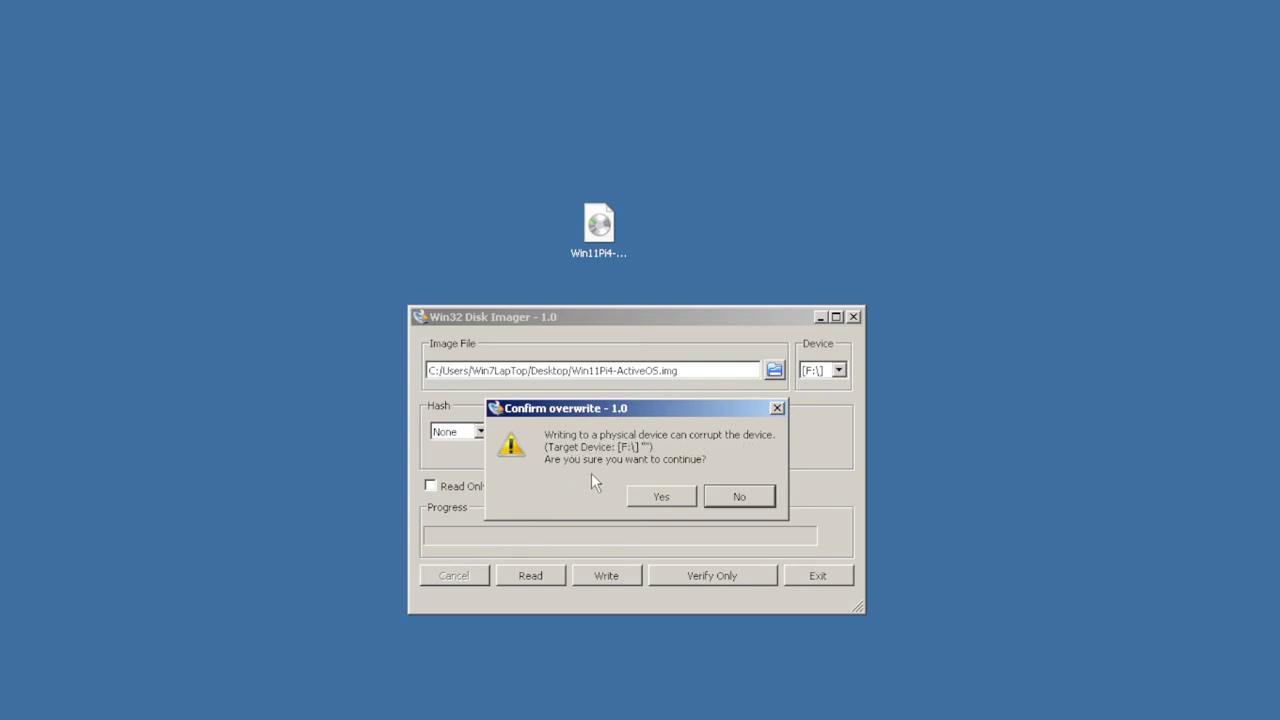
click(675, 497)
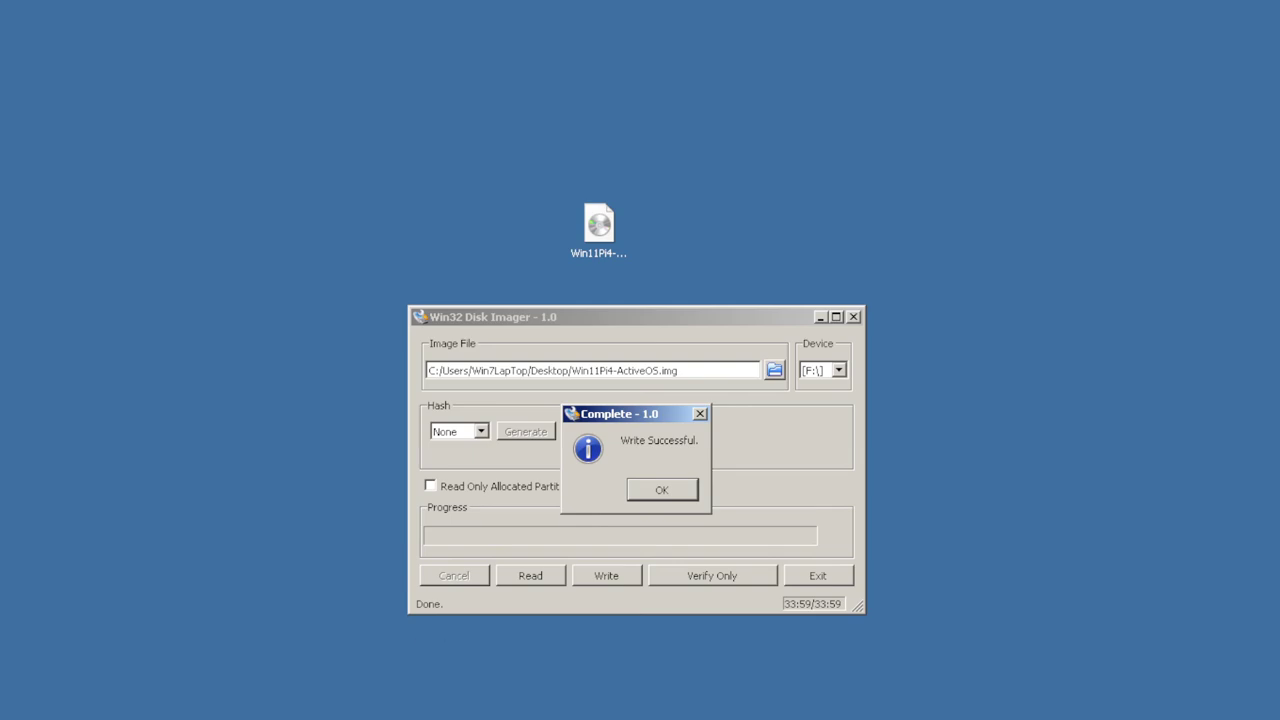
click(685, 490)
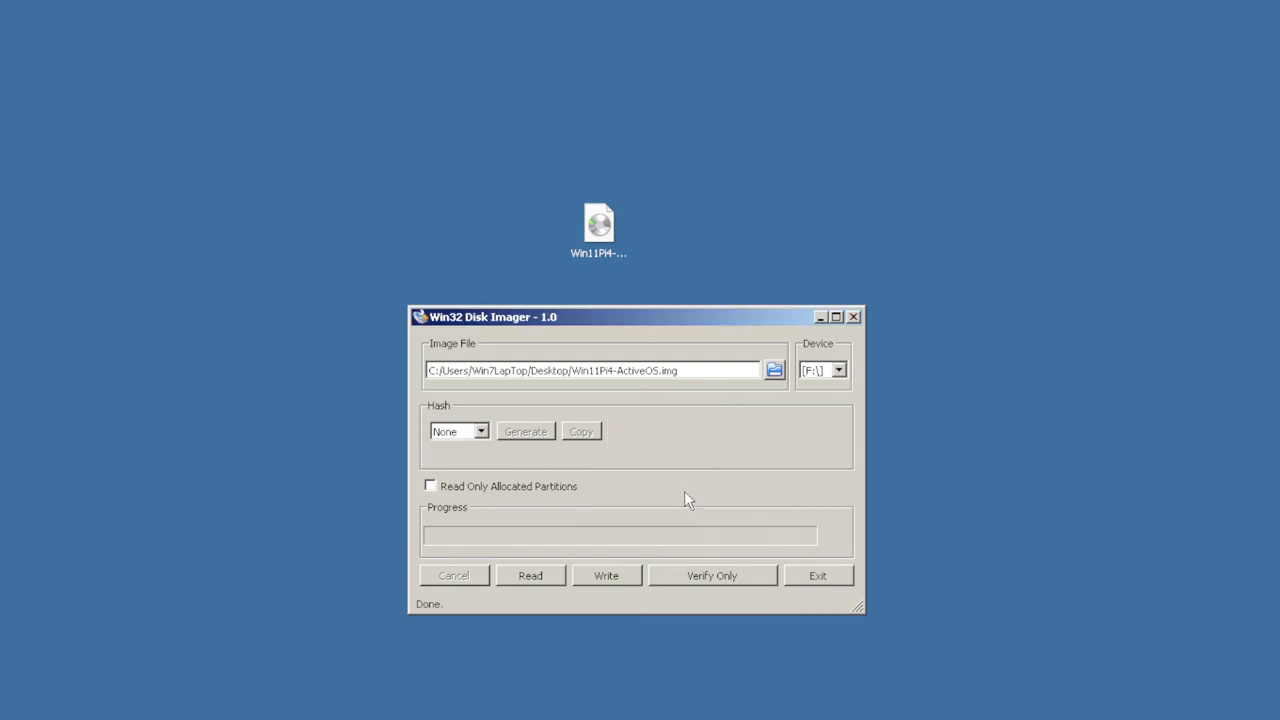
click(796, 575)
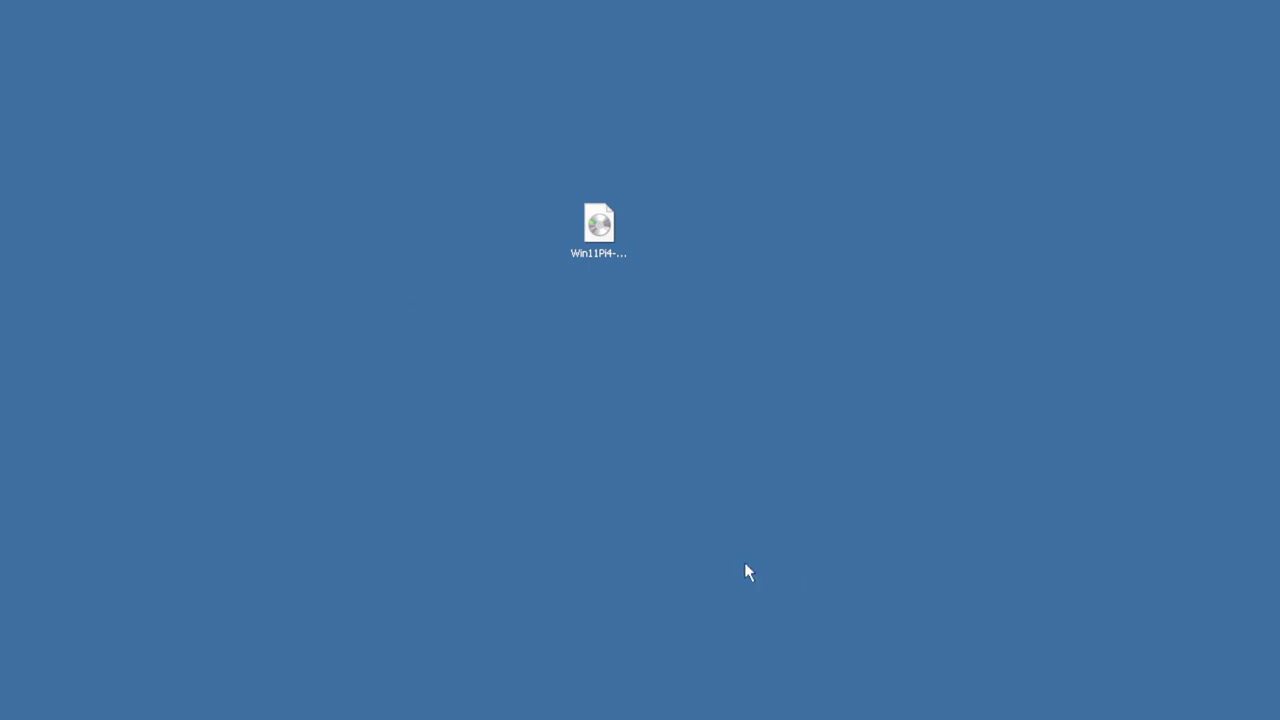
click(600, 230)
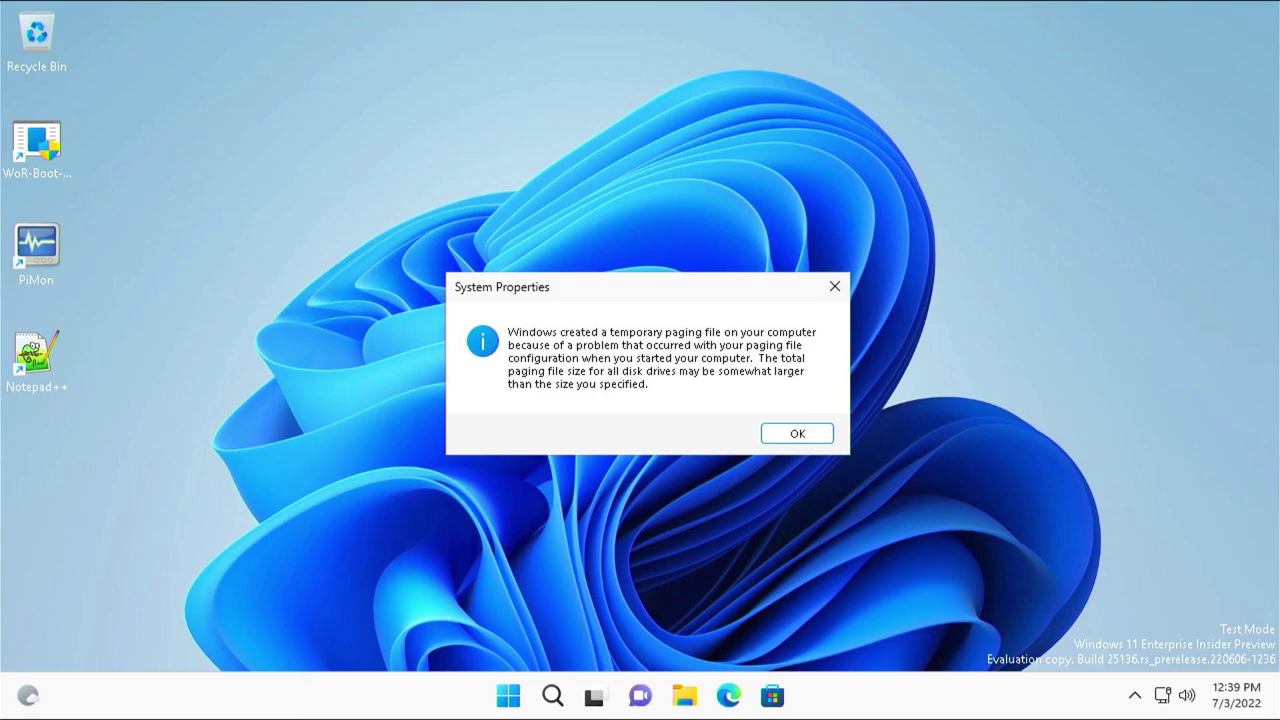
Step: Dismiss the System Properties notice about the temporary paging file on the Windows 11 desktop
click(797, 433)
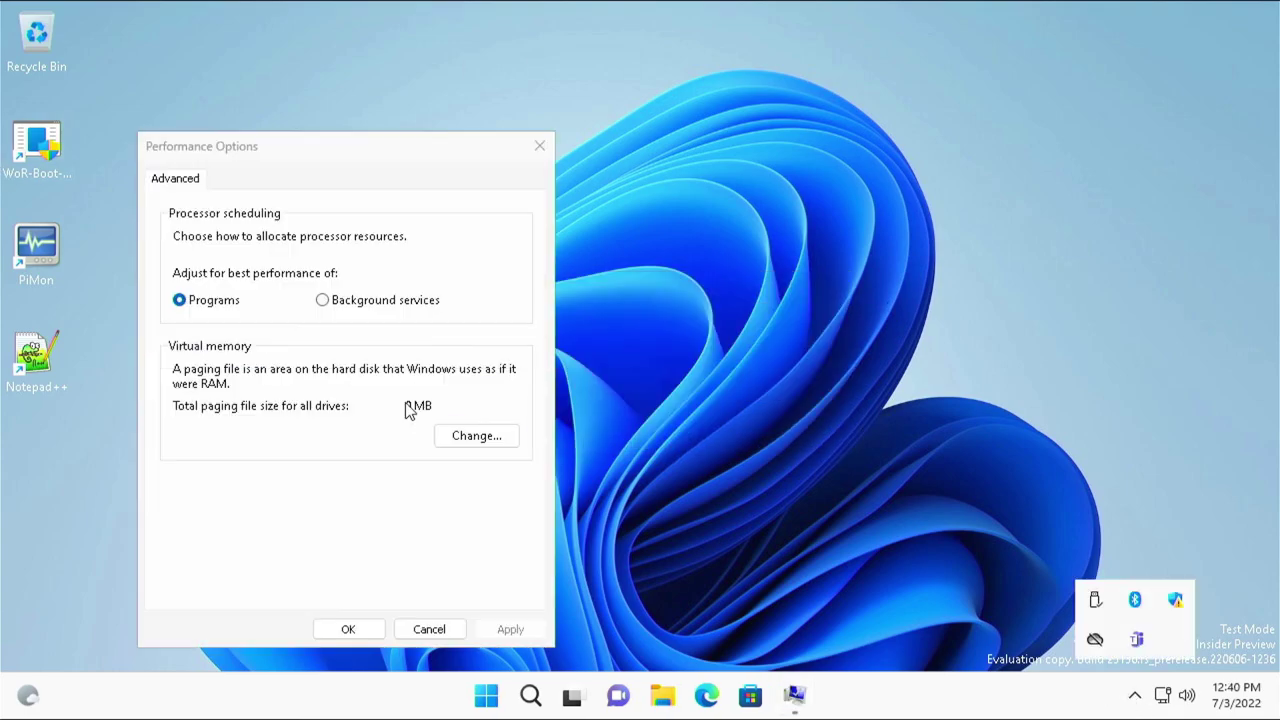